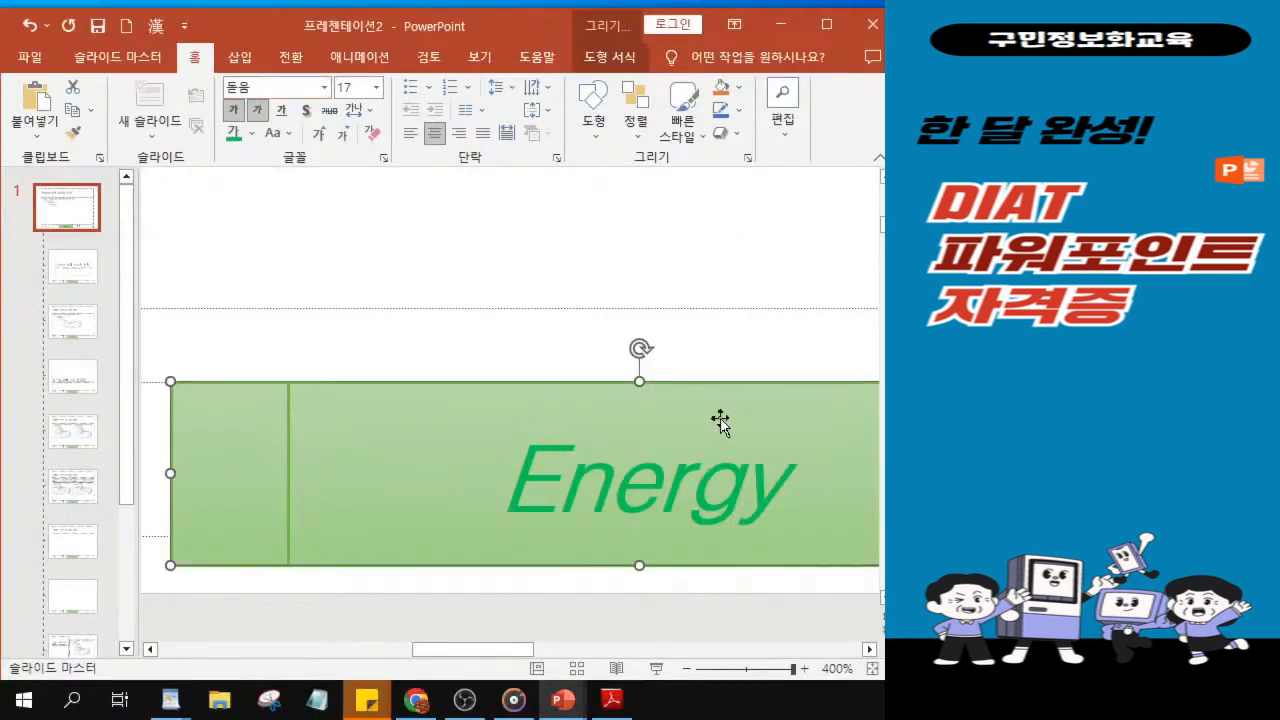
Shrink the Energy shape on the slide master from its upper edge and both sides so it fits the centre footer area.
{"action": "scroll", "coordinate": [468, 392], "scroll_direction": "down", "scroll_amount": 10}
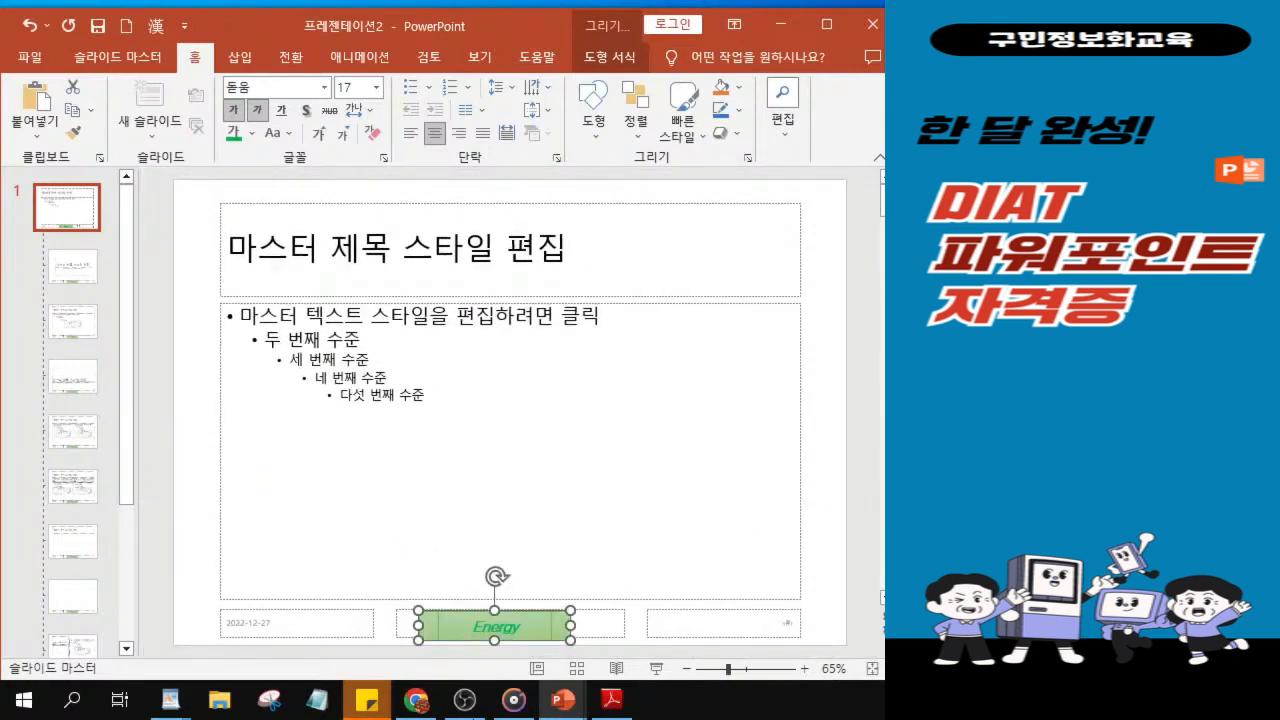
{"action": "left_click_drag", "start_coordinate": [494, 610], "coordinate": [494, 615]}
{"action": "left_click_drag", "start_coordinate": [420, 628], "coordinate": [433, 629]}
{"action": "left_click_drag", "start_coordinate": [568, 628], "coordinate": [553, 628]}
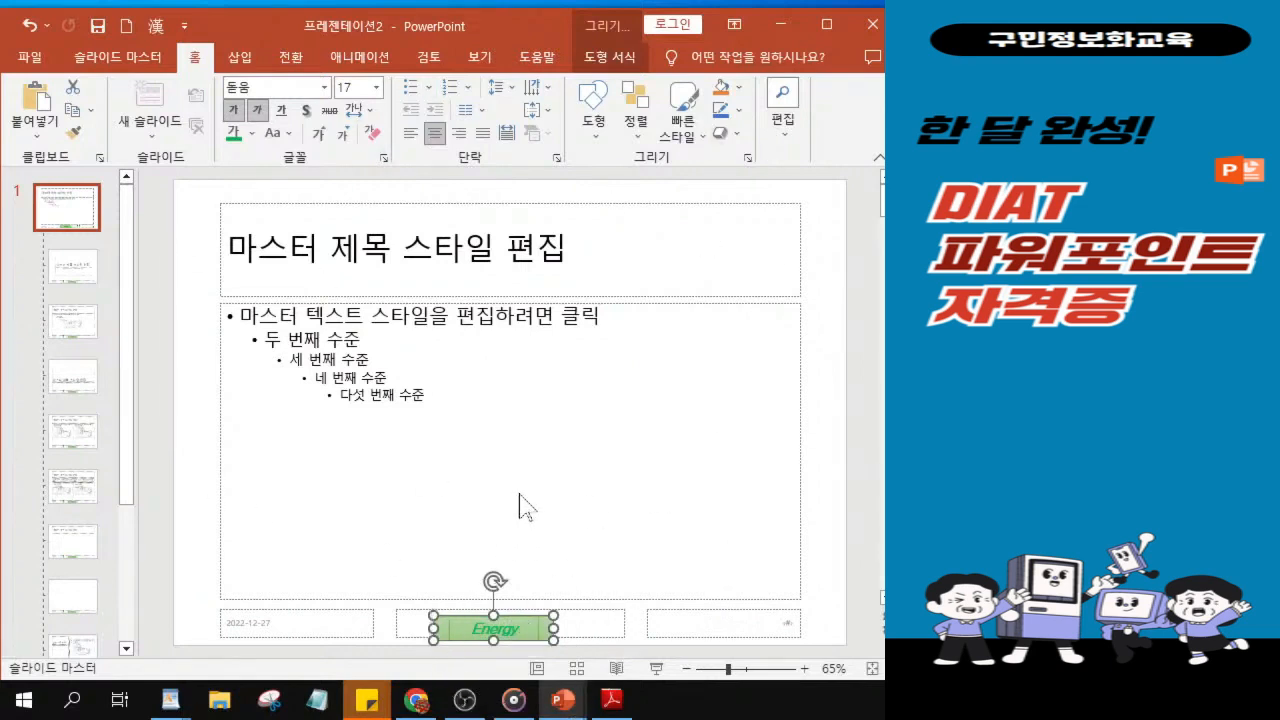
{"action": "left_click", "coordinate": [504, 618]}
Close the slide master view and apply the blank layout (빈 화면) to slide 1.
{"action": "left_click", "coordinate": [105, 62]}
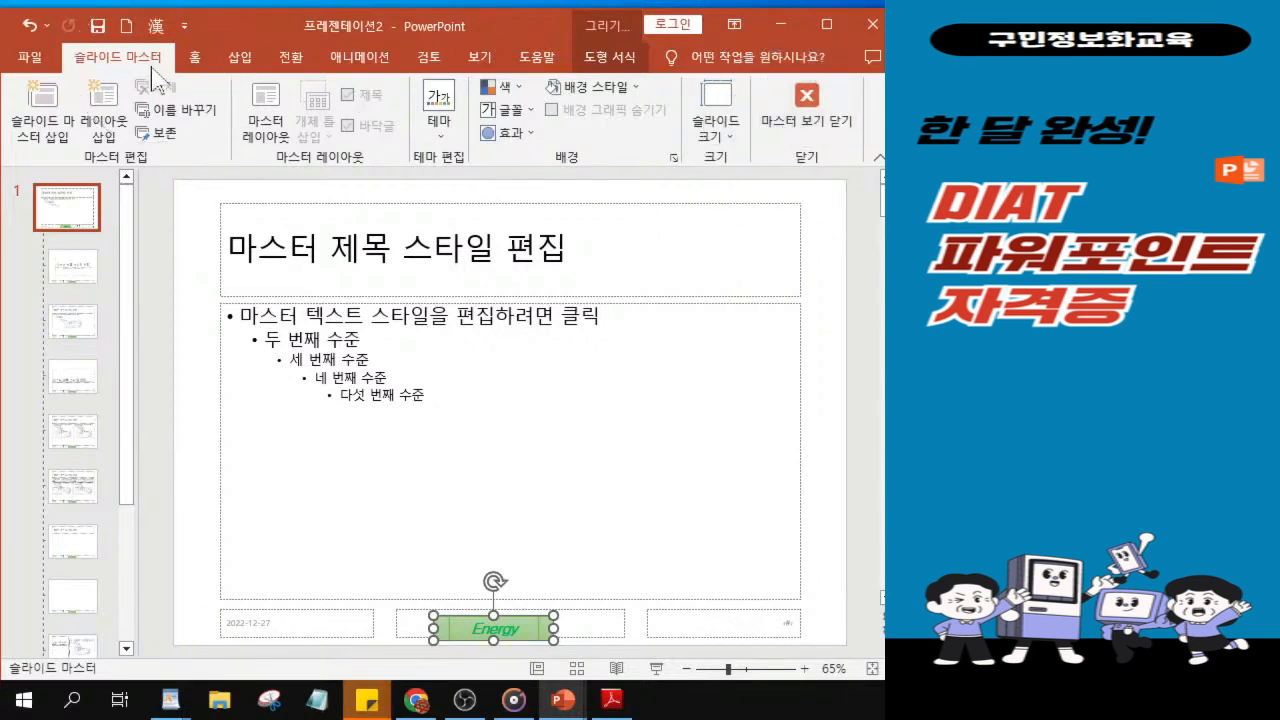
{"action": "left_click", "coordinate": [795, 130]}
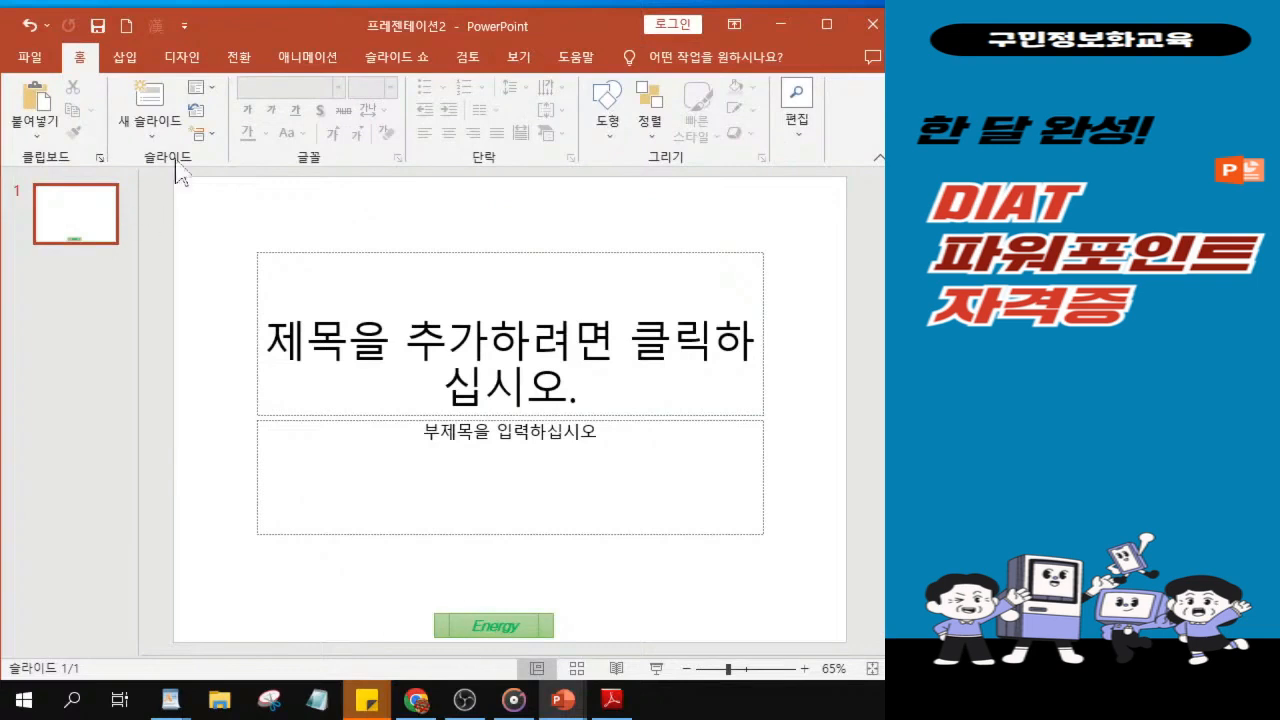
{"action": "left_click", "coordinate": [197, 100]}
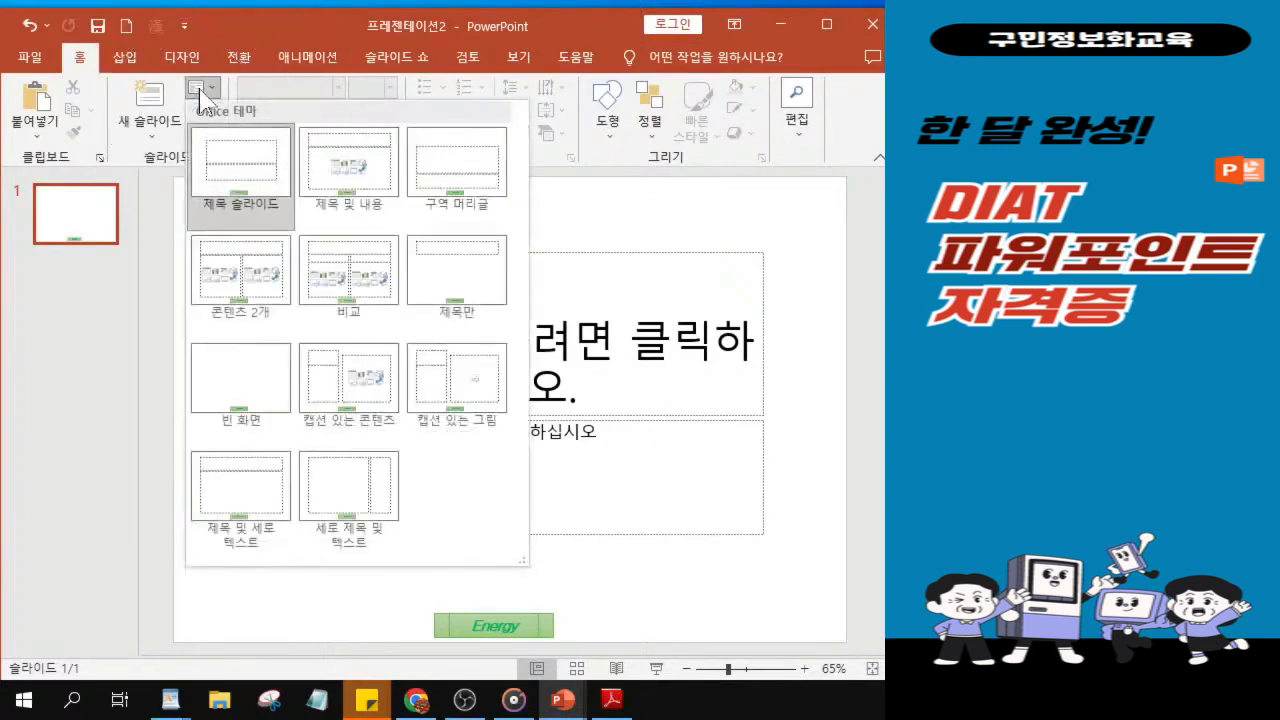
{"action": "left_click", "coordinate": [202, 98]}
{"action": "left_click", "coordinate": [200, 90]}
{"action": "key", "text": "ctrl"}
{"action": "key", "text": "ctrl"}
{"action": "key", "text": "ctrl"}
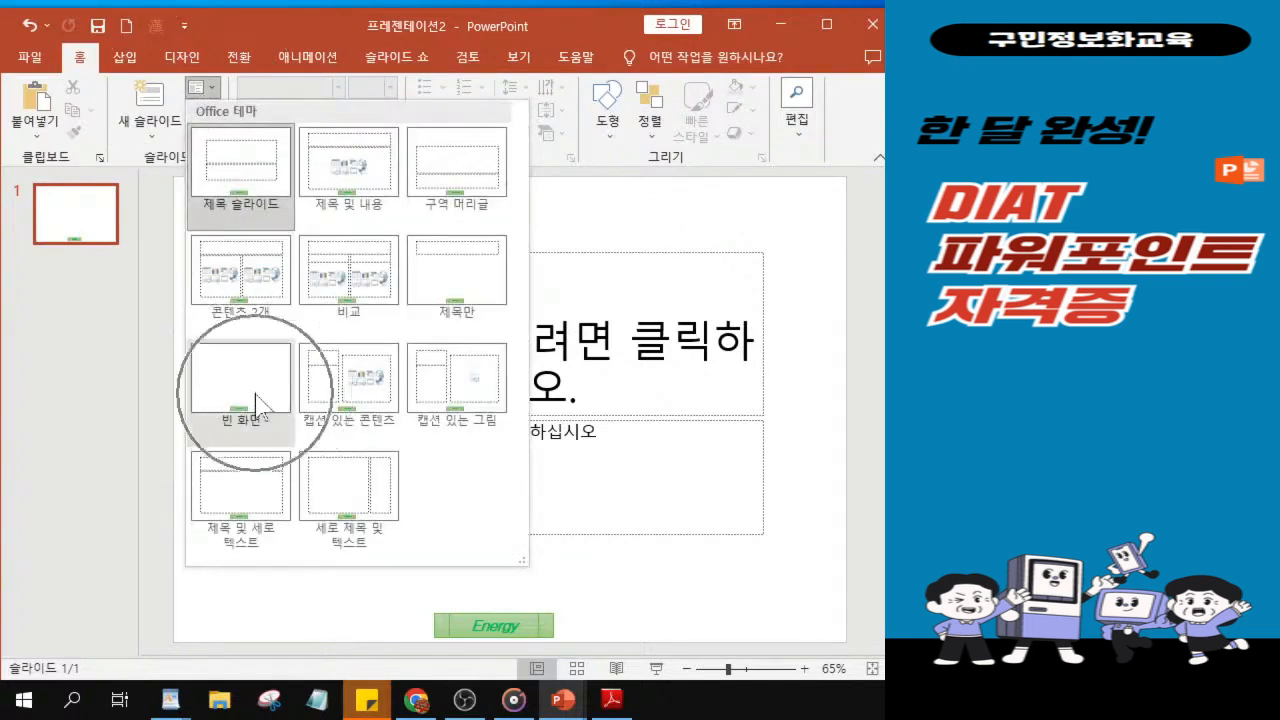
{"action": "left_click", "coordinate": [253, 391]}
{"action": "key", "text": "ctrl"}
{"action": "key", "text": "ctrl"}
{"action": "key", "text": "ctrl"}
{"action": "key", "text": "ctrl"}
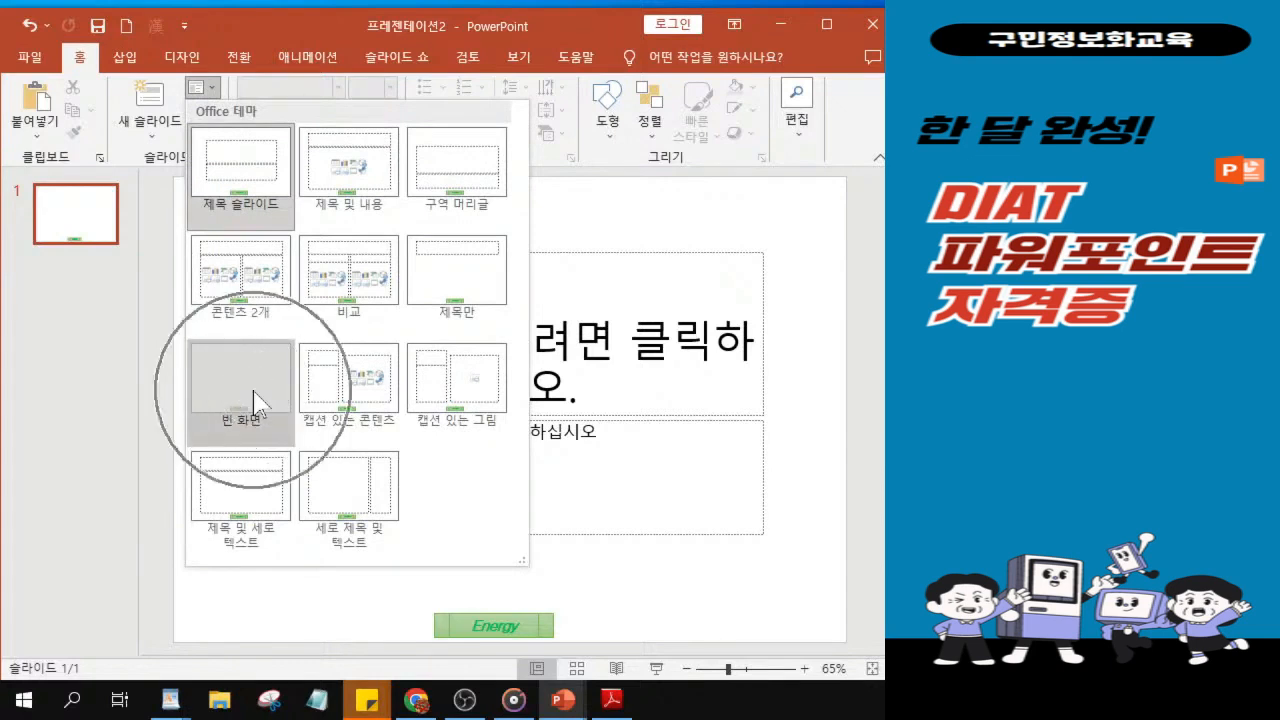
{"action": "left_click_drag", "start_coordinate": [273, 25], "coordinate": [273, 18]}
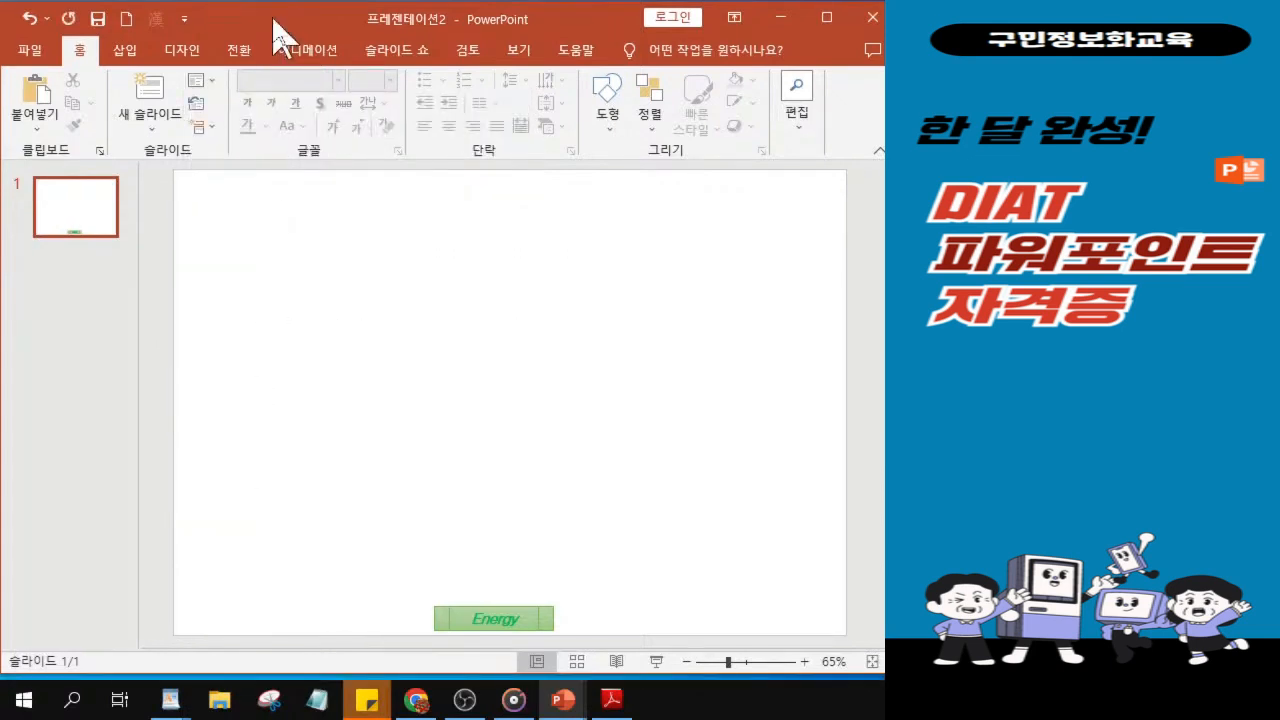
Copy the blank slide and paste it three times to make four slides, then select slide 1.
{"action": "left_click", "coordinate": [68, 228]}
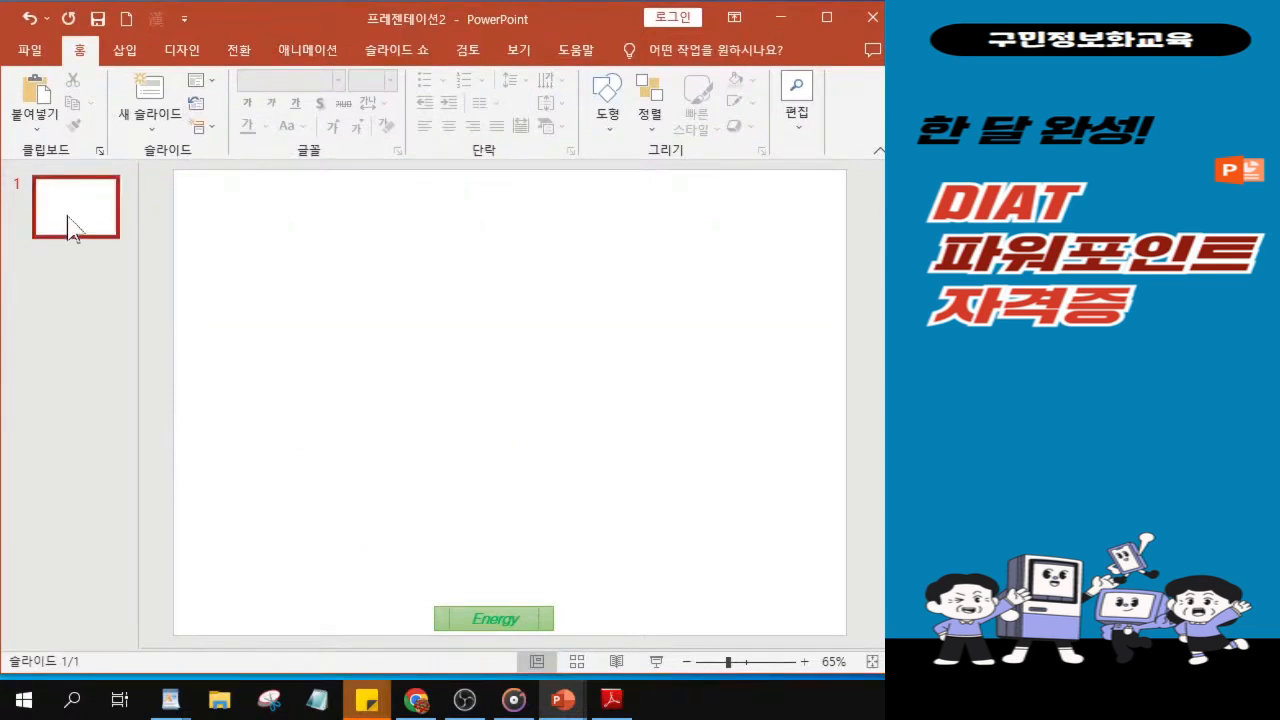
{"action": "key", "text": "ctrl"}
{"action": "key", "text": "ctrl"}
{"action": "key", "text": "ctrl"}
{"action": "key", "text": "ctrl+v"}
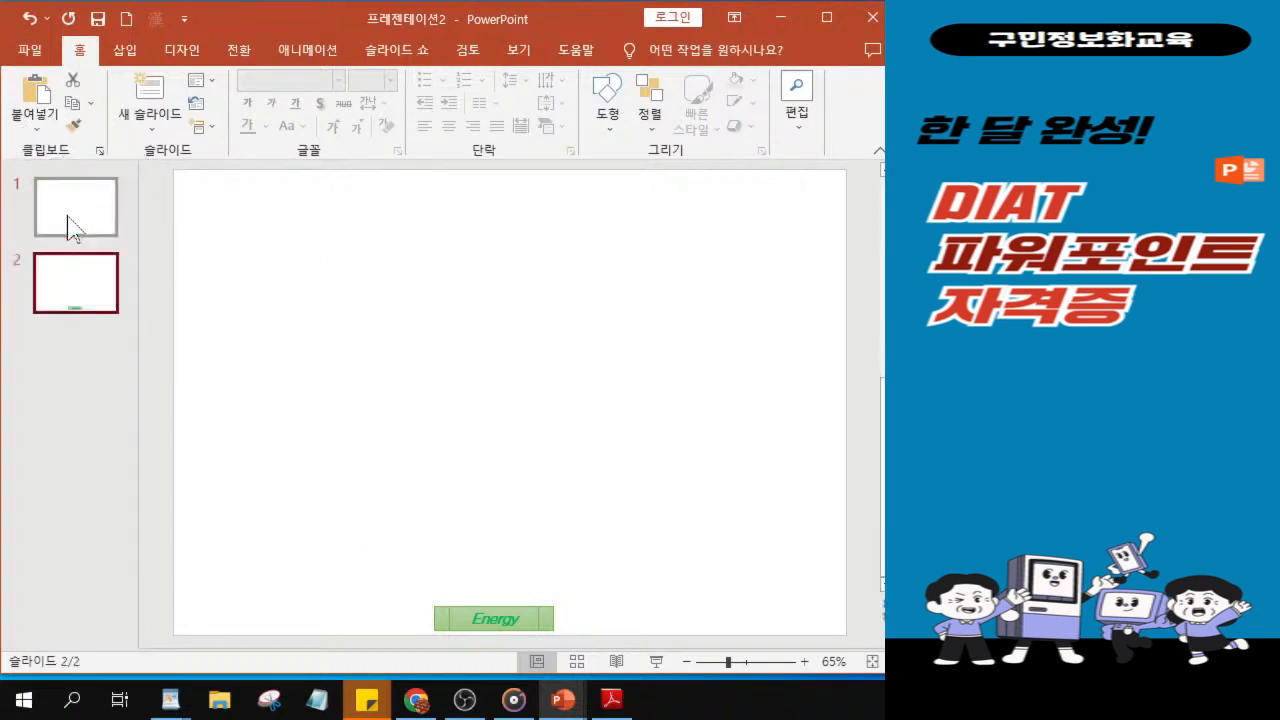
{"action": "key", "text": "ctrl+v"}
{"action": "key", "text": "ctrl+v"}
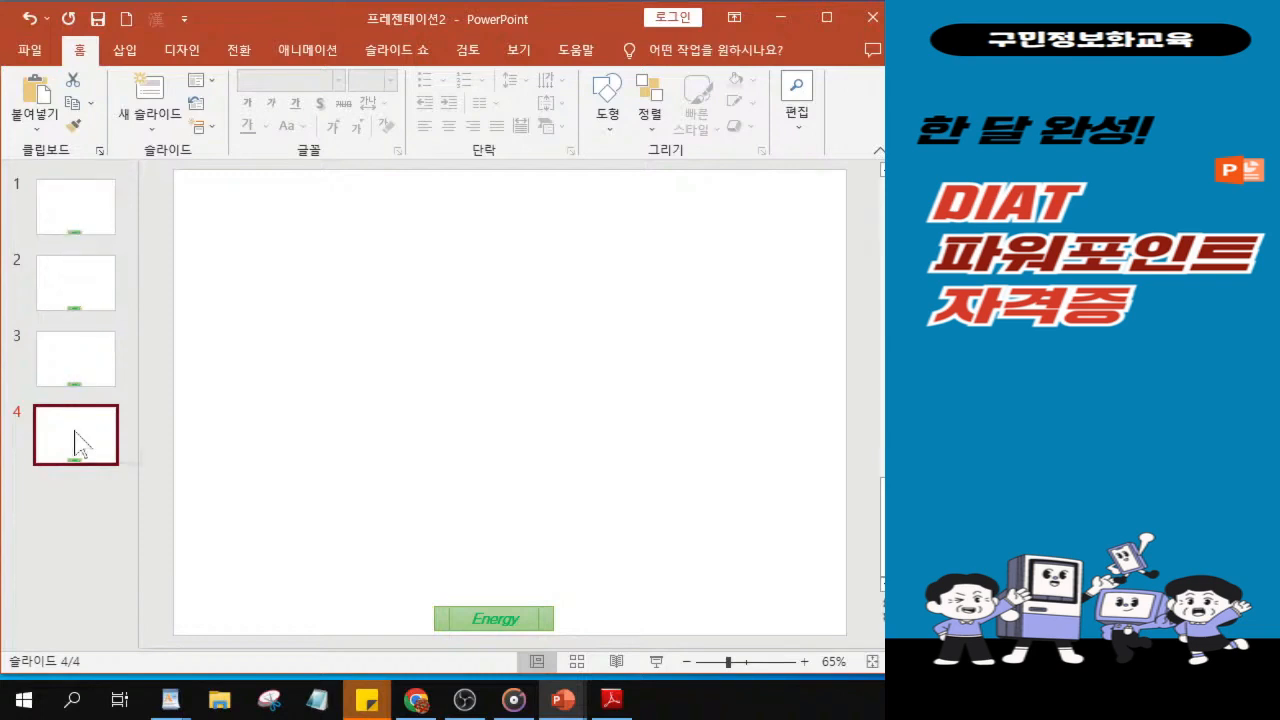
{"action": "left_click", "coordinate": [70, 222]}
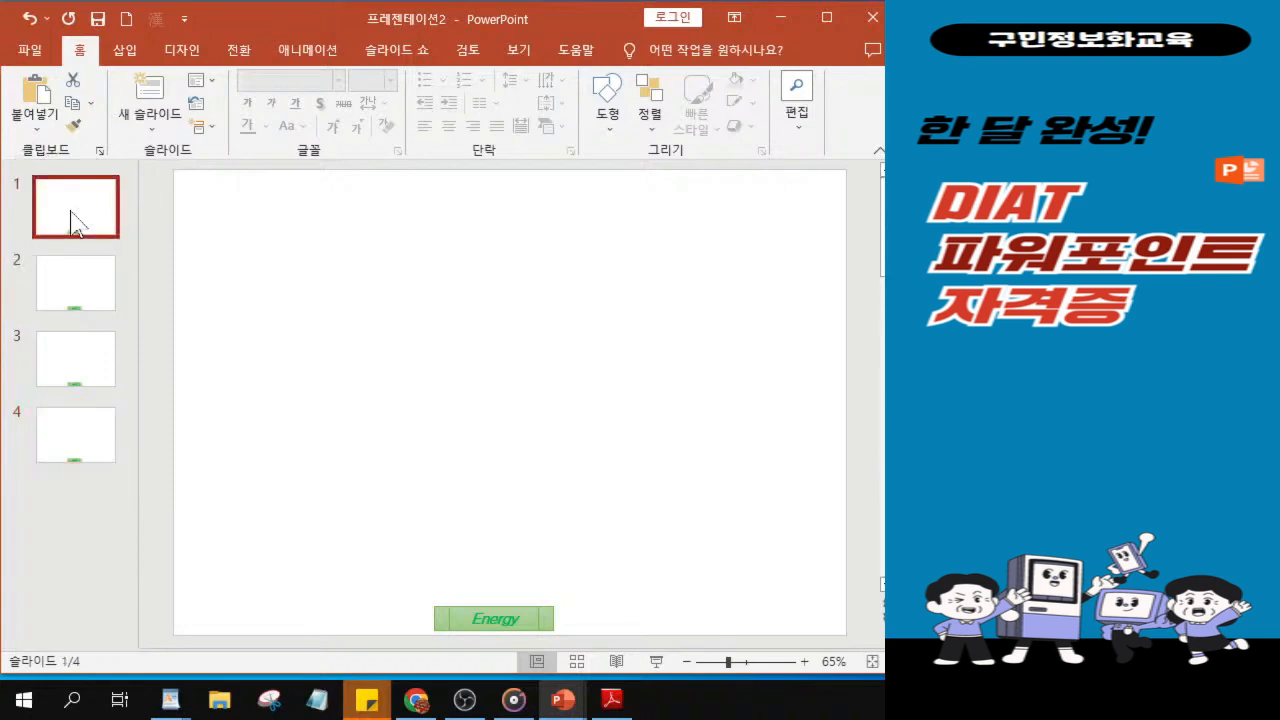
{"action": "left_click", "coordinate": [70, 222]}
{"action": "left_click", "coordinate": [70, 222]}
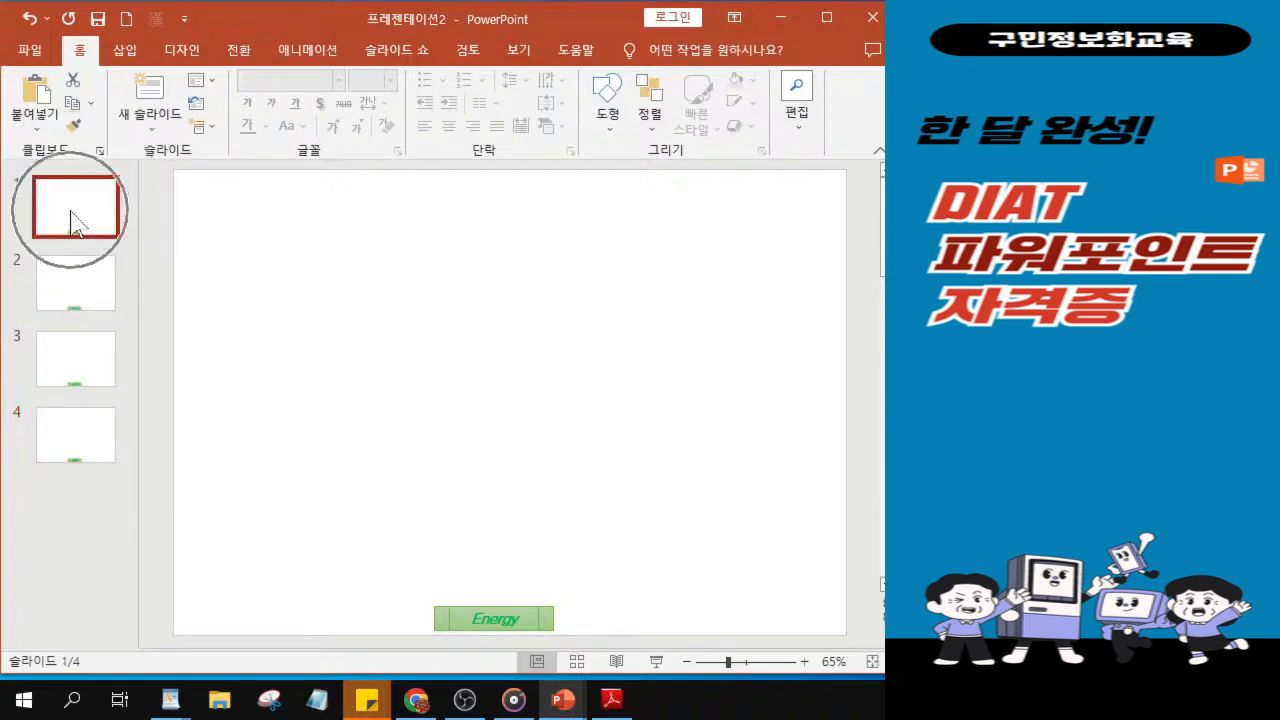
{"action": "left_click", "coordinate": [70, 222]}
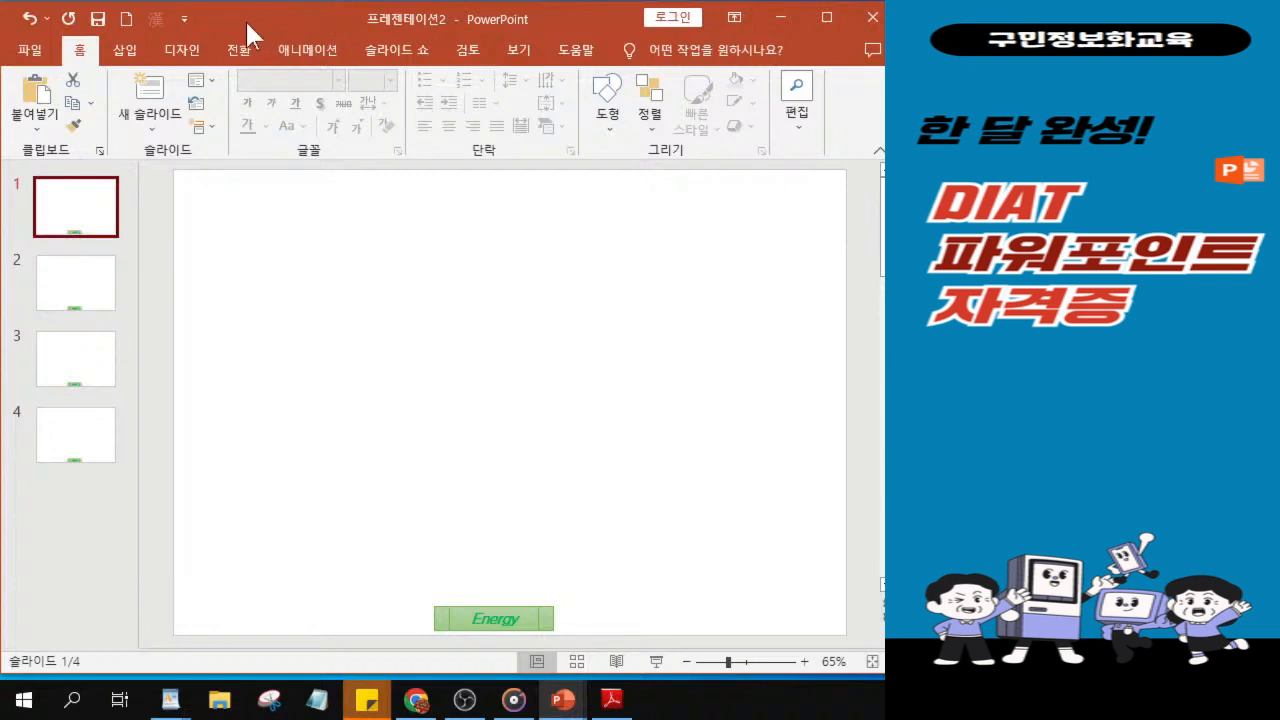
Start saving the presentation under a new name and browse to the KAIT folder on the desktop (바탕 화면).
{"action": "left_click", "coordinate": [98, 19]}
{"action": "left_click", "coordinate": [98, 19]}
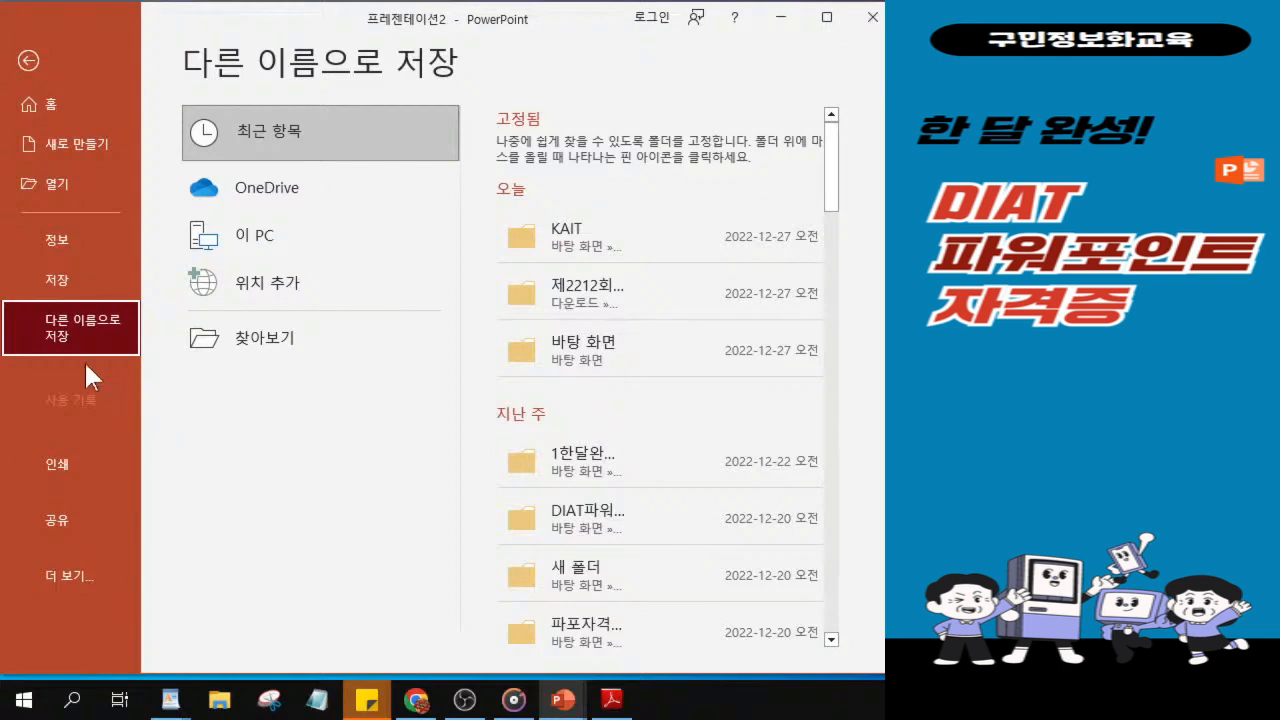
{"action": "left_click", "coordinate": [301, 341]}
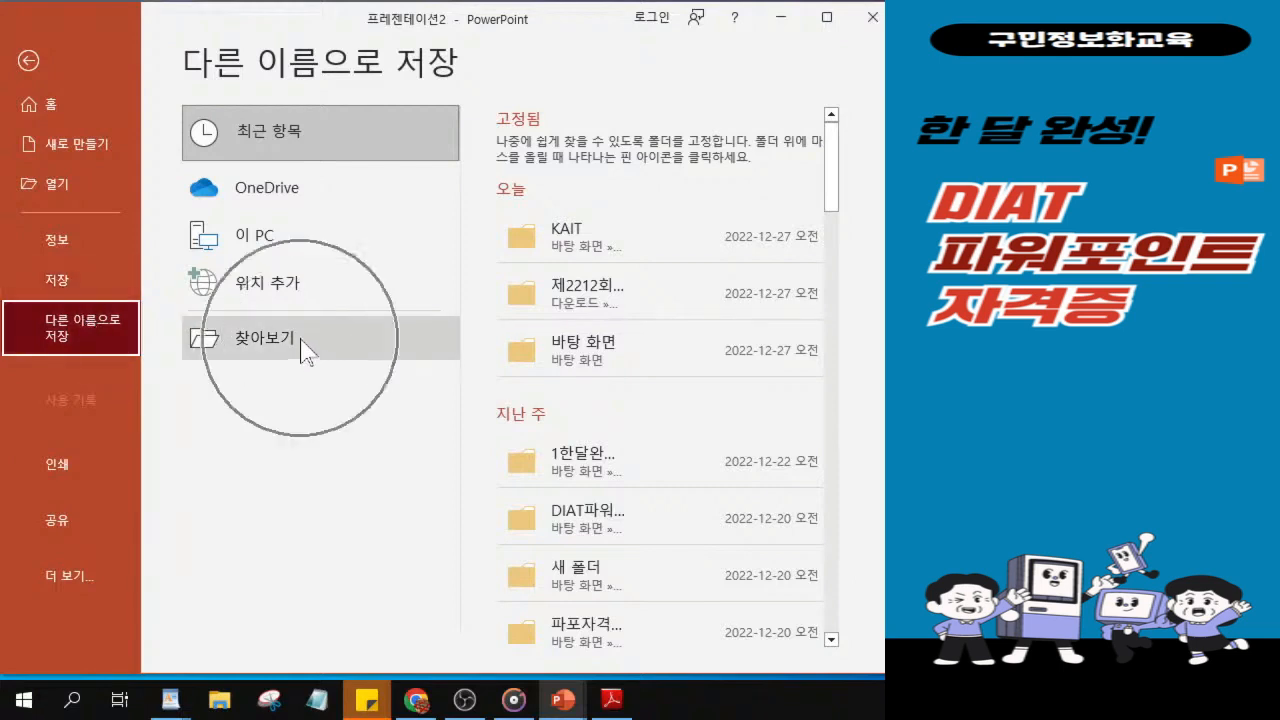
{"action": "left_click", "coordinate": [301, 341]}
{"action": "left_click", "coordinate": [301, 341]}
{"action": "left_click", "coordinate": [301, 341]}
{"action": "left_click", "coordinate": [302, 342]}
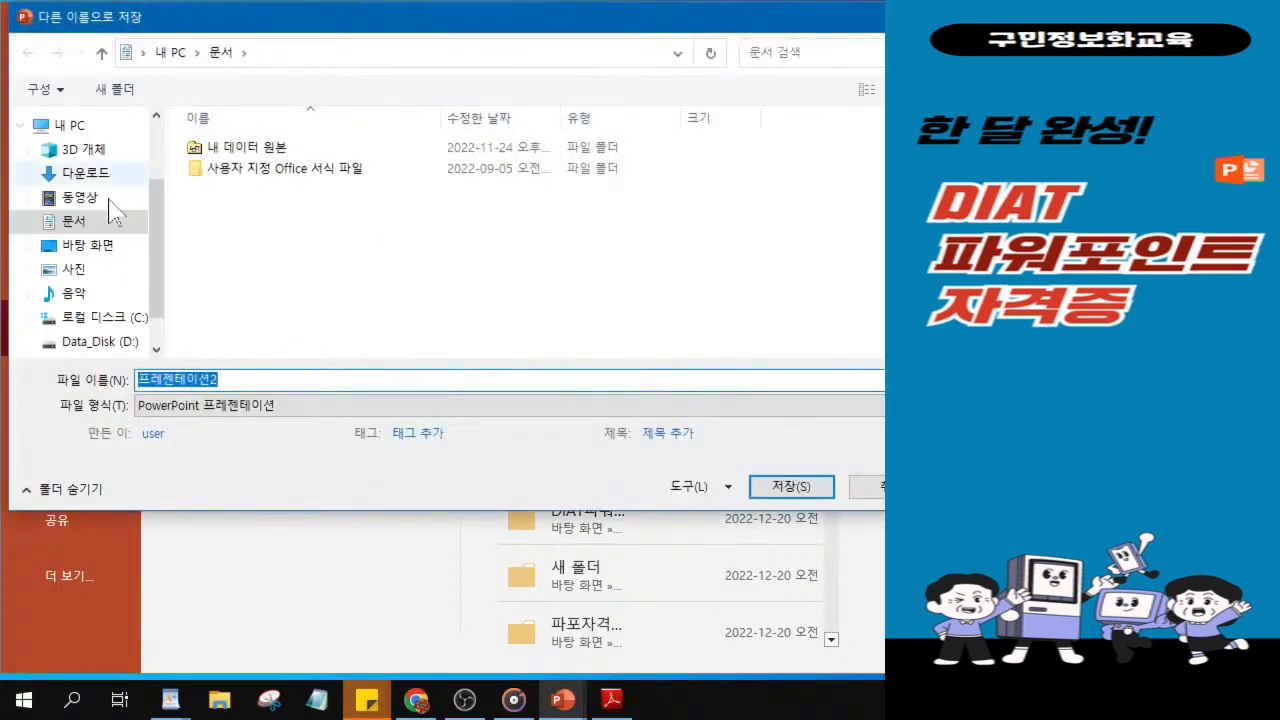
{"action": "left_click", "coordinate": [113, 257]}
{"action": "left_click", "coordinate": [113, 257]}
{"action": "left_click", "coordinate": [262, 143]}
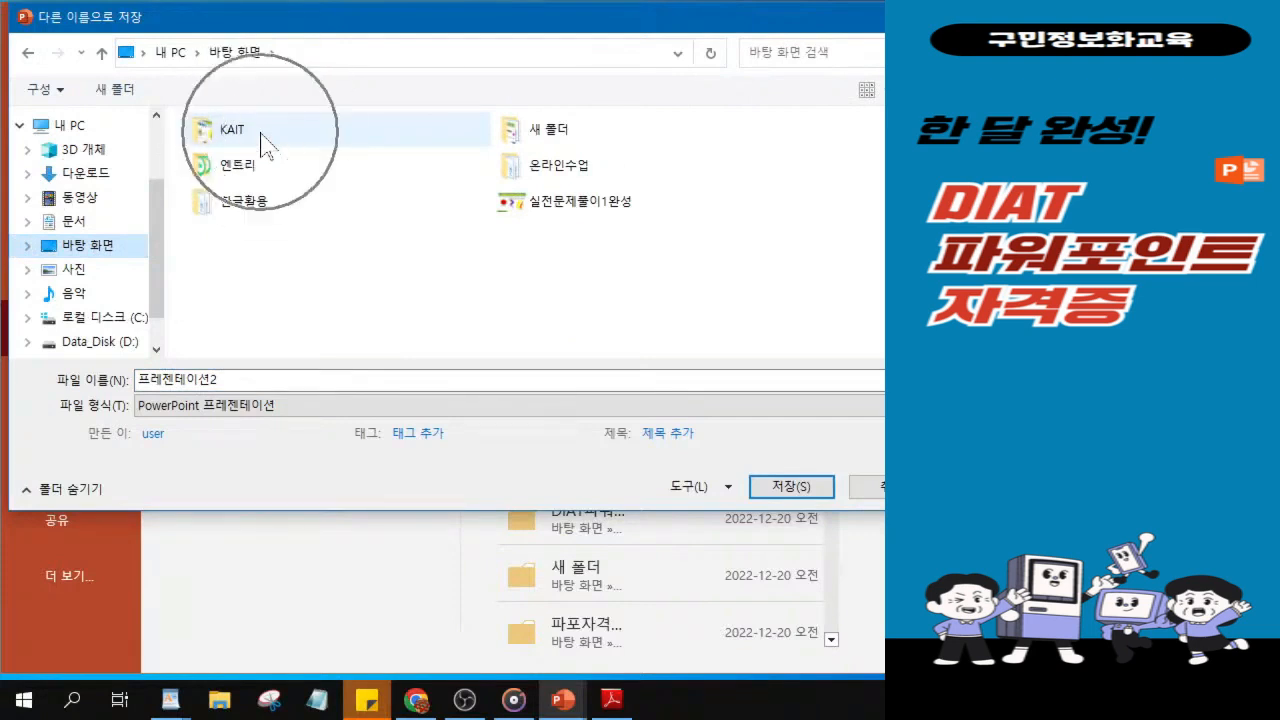
{"action": "left_click", "coordinate": [263, 143]}
{"action": "double_click", "coordinate": [263, 143]}
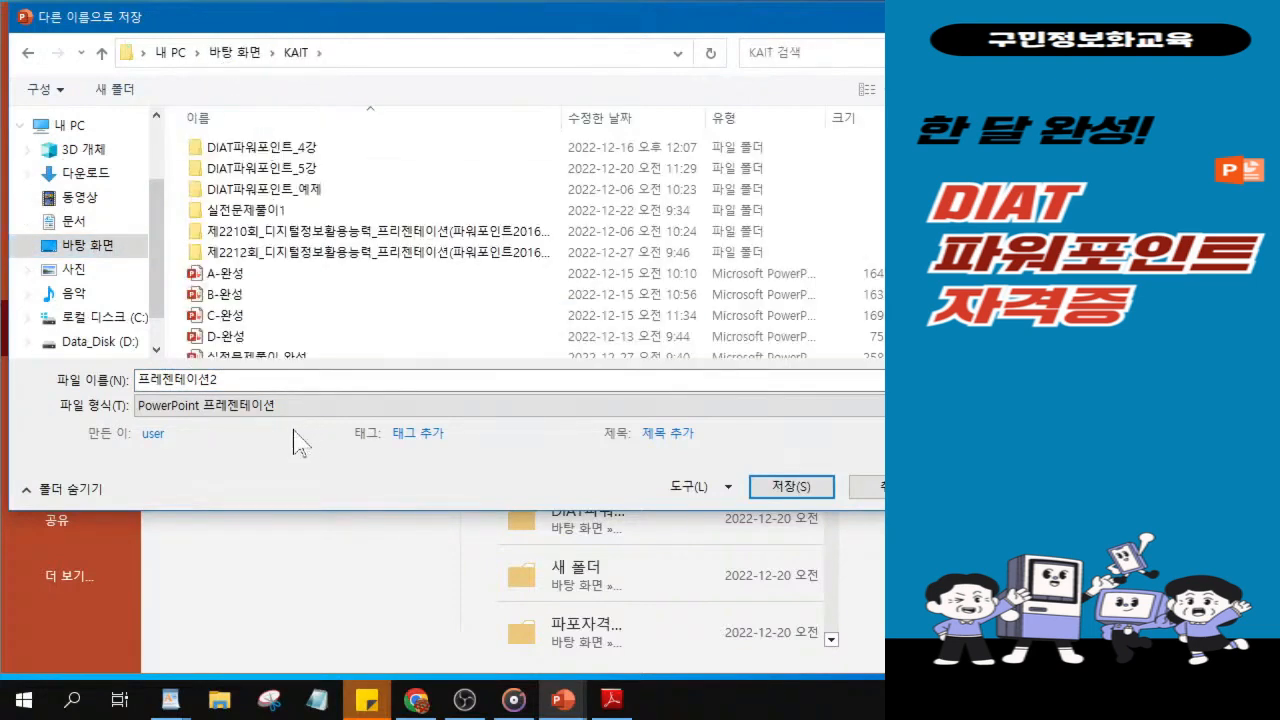
Name the file 최신기출-1227 and save it in the KAIT folder.
{"action": "left_click", "coordinate": [200, 380]}
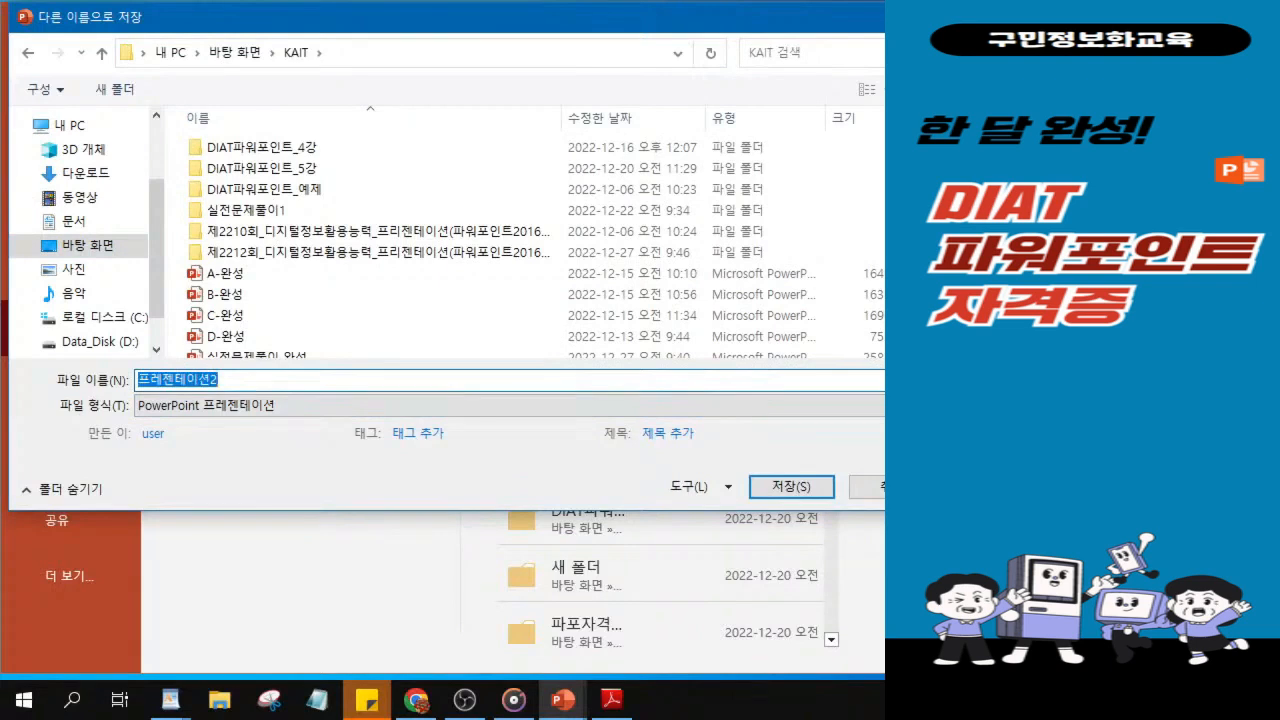
{"action": "type", "text": "최신기"}
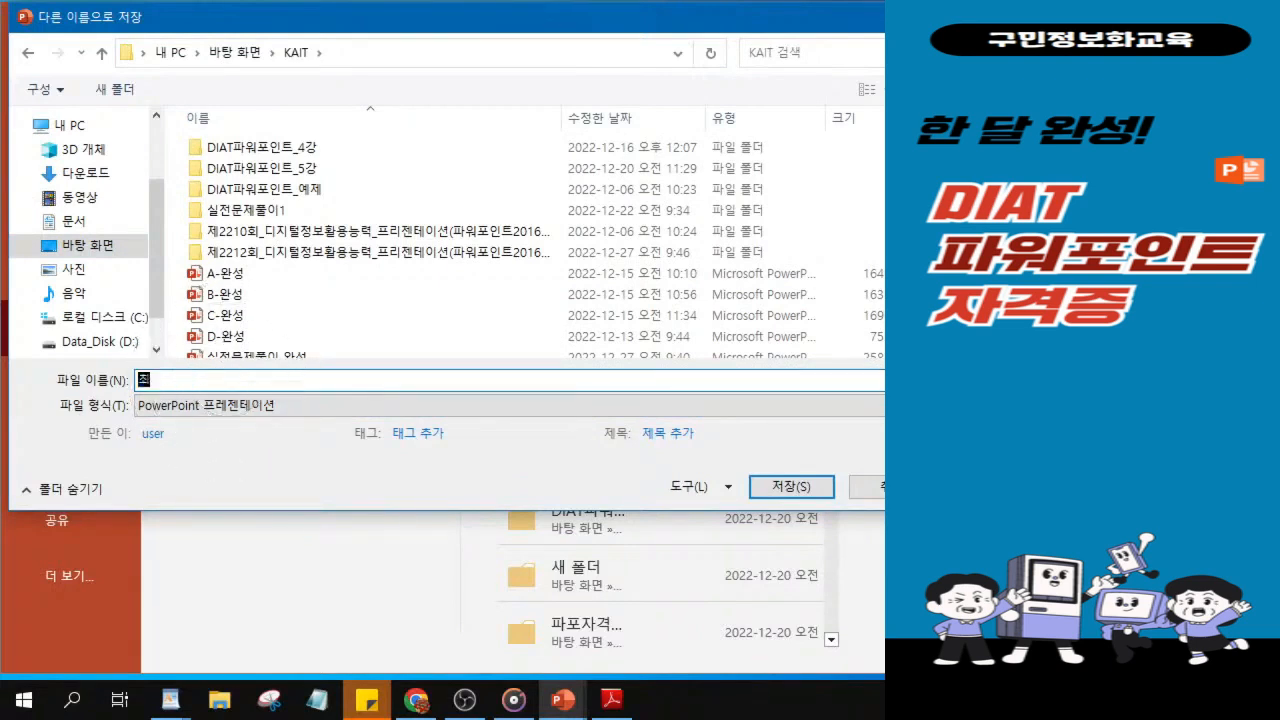
{"action": "type", "text": "출-1227"}
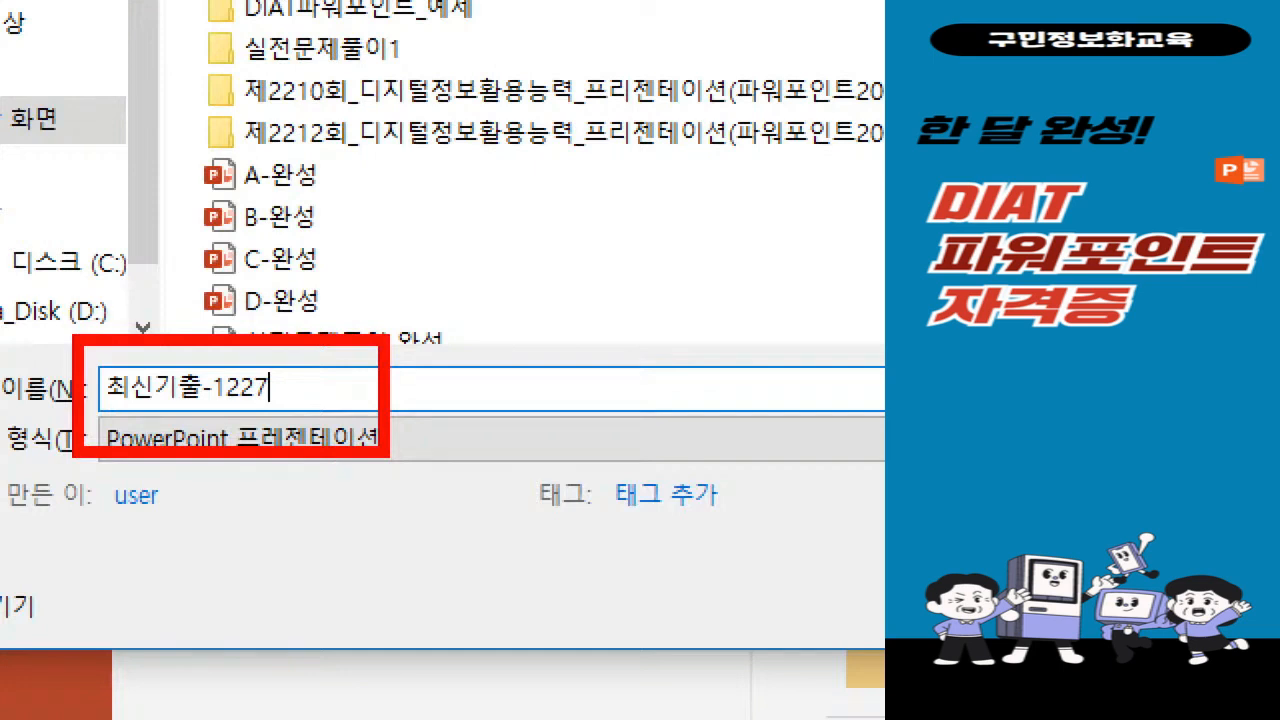
{"action": "key", "text": "ctrl+a"}
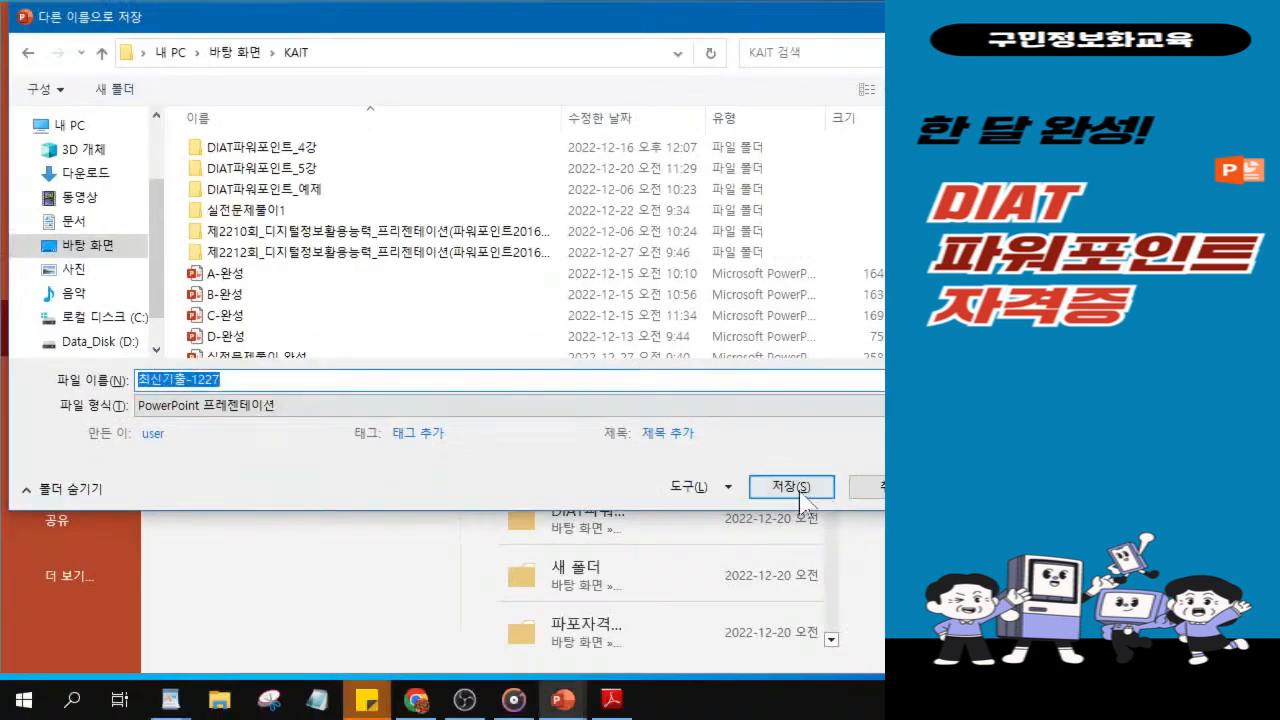
{"action": "left_click", "coordinate": [799, 492]}
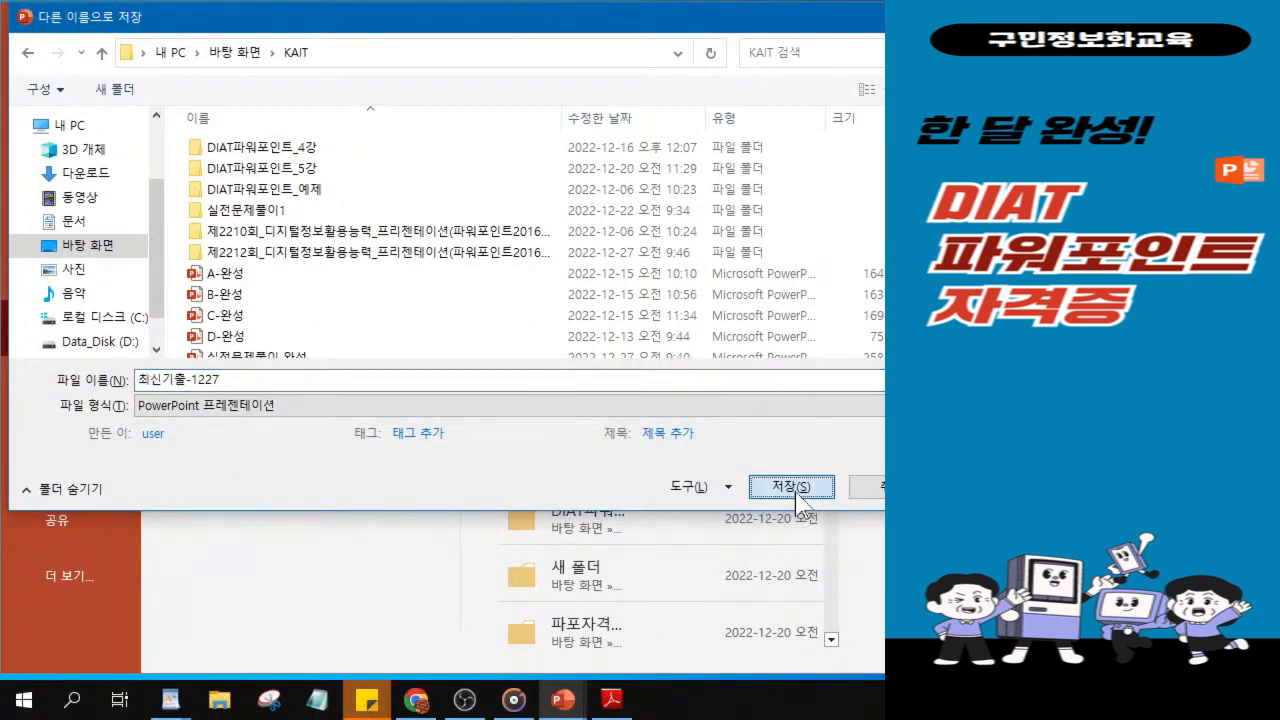
{"action": "left_click", "coordinate": [797, 493]}
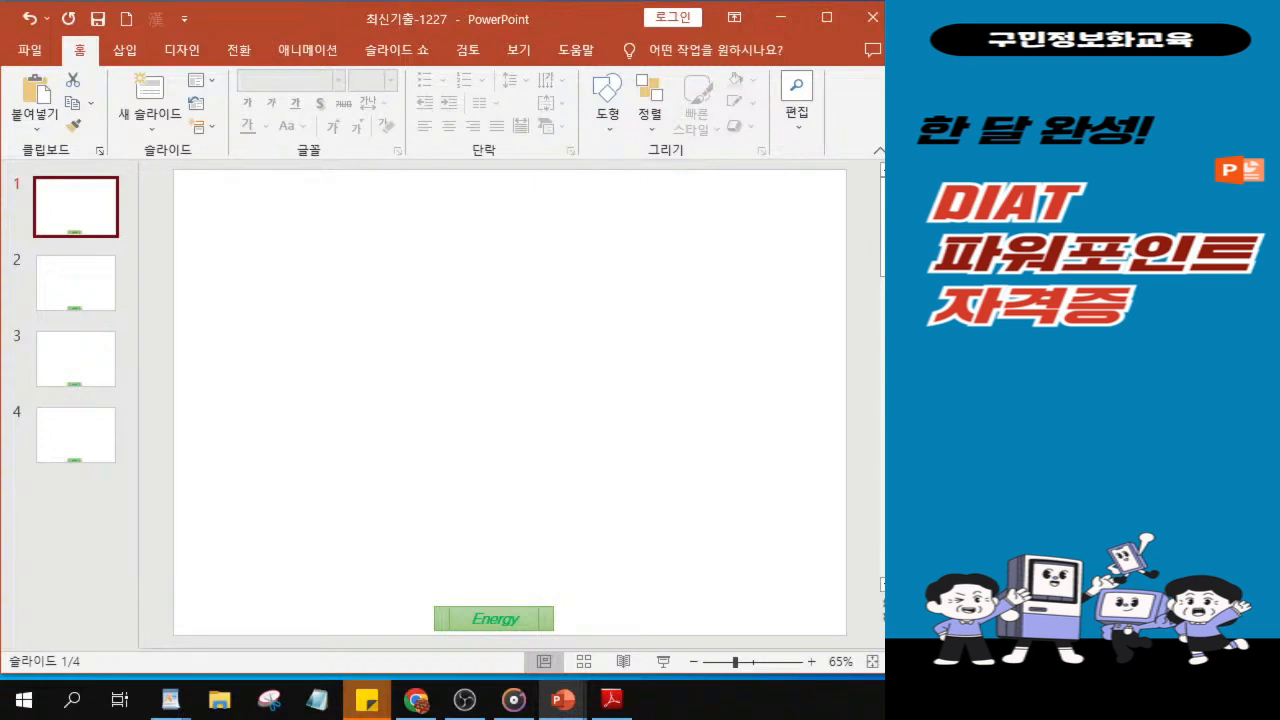
Switch to the exam PDF in Adobe Reader and examine the shapes, picture and text required in the first slide's output layout.
{"action": "key", "text": "alt+Tab"}
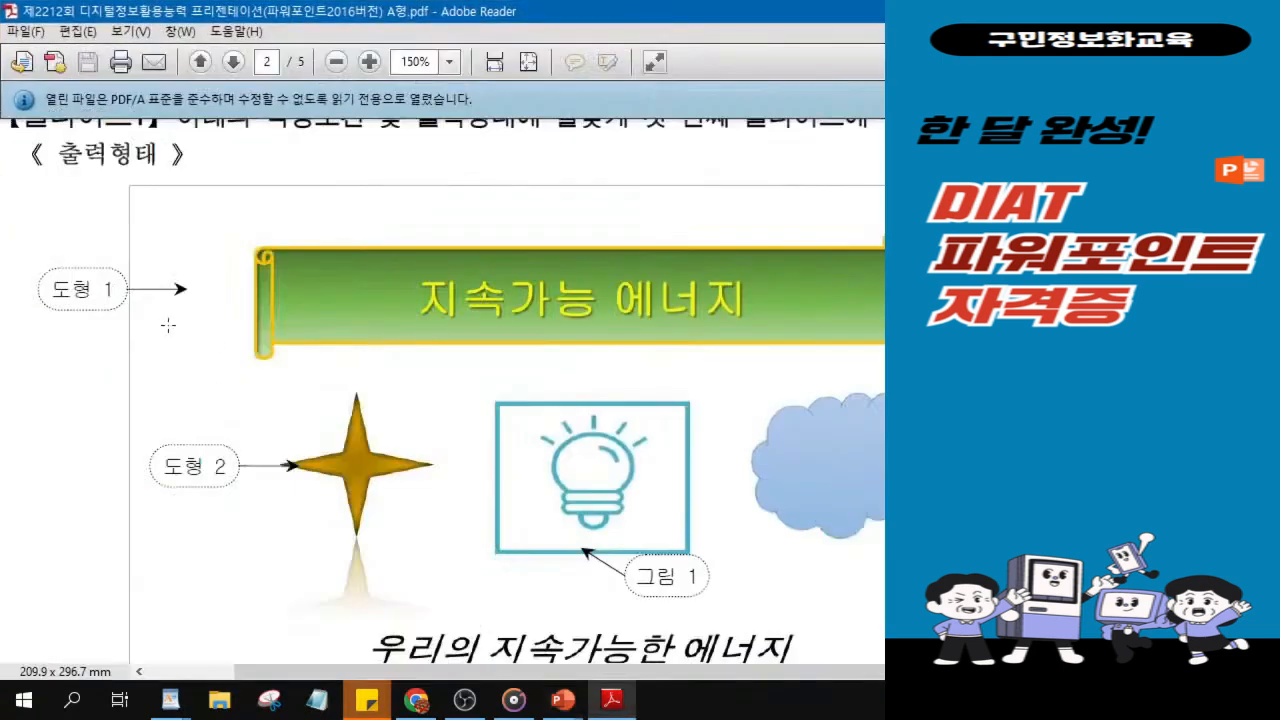
{"action": "left_click", "coordinate": [553, 296]}
{"action": "left_click", "coordinate": [810, 472]}
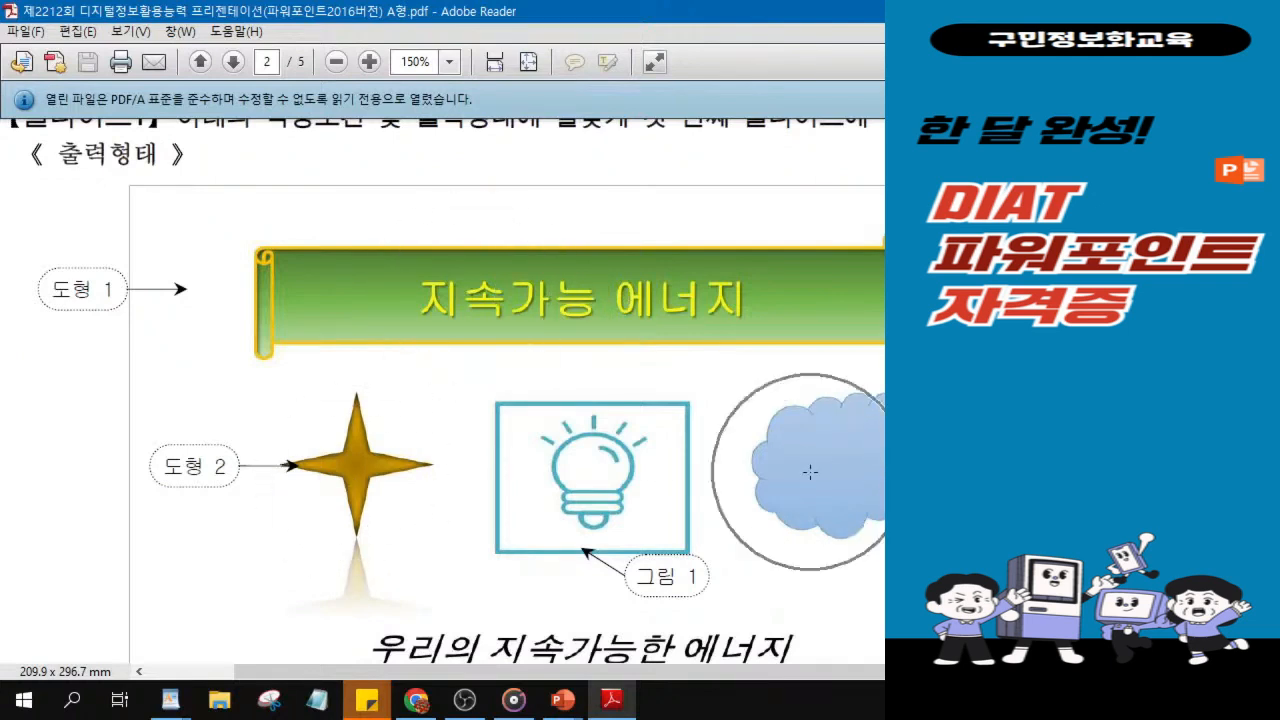
{"action": "left_click", "coordinate": [810, 472]}
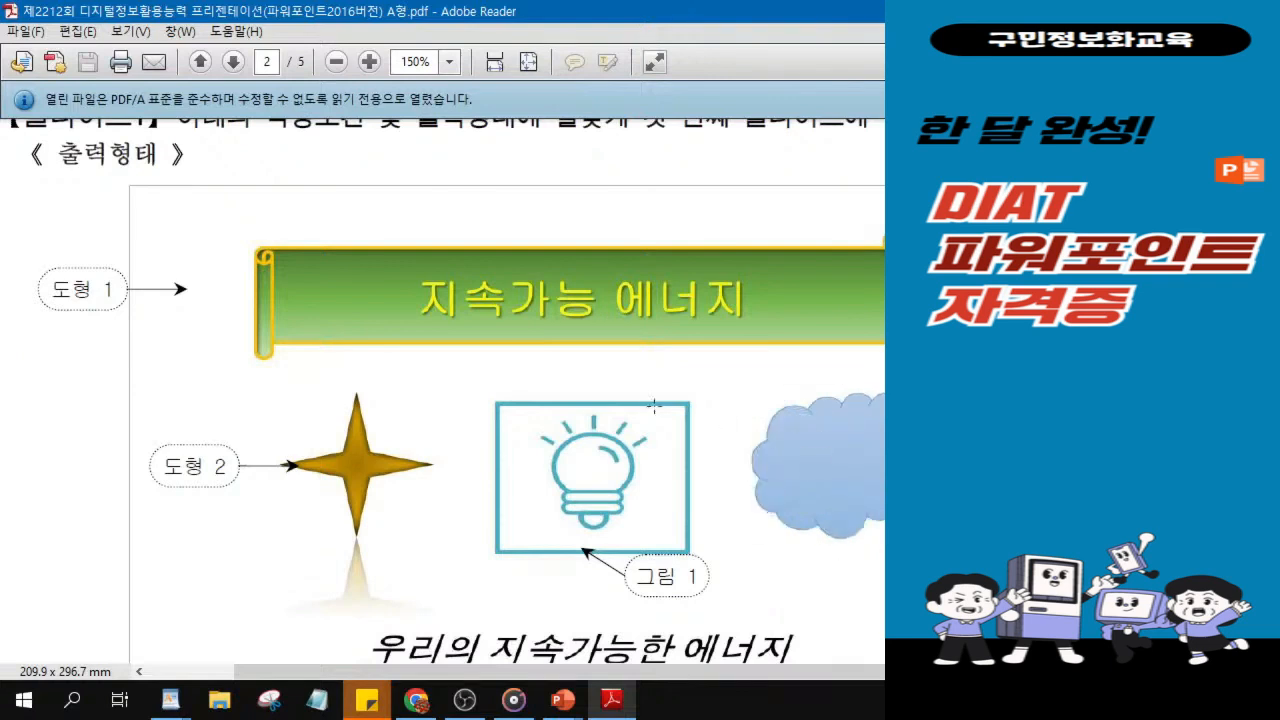
{"action": "left_click", "coordinate": [564, 477]}
{"action": "left_click", "coordinate": [564, 477]}
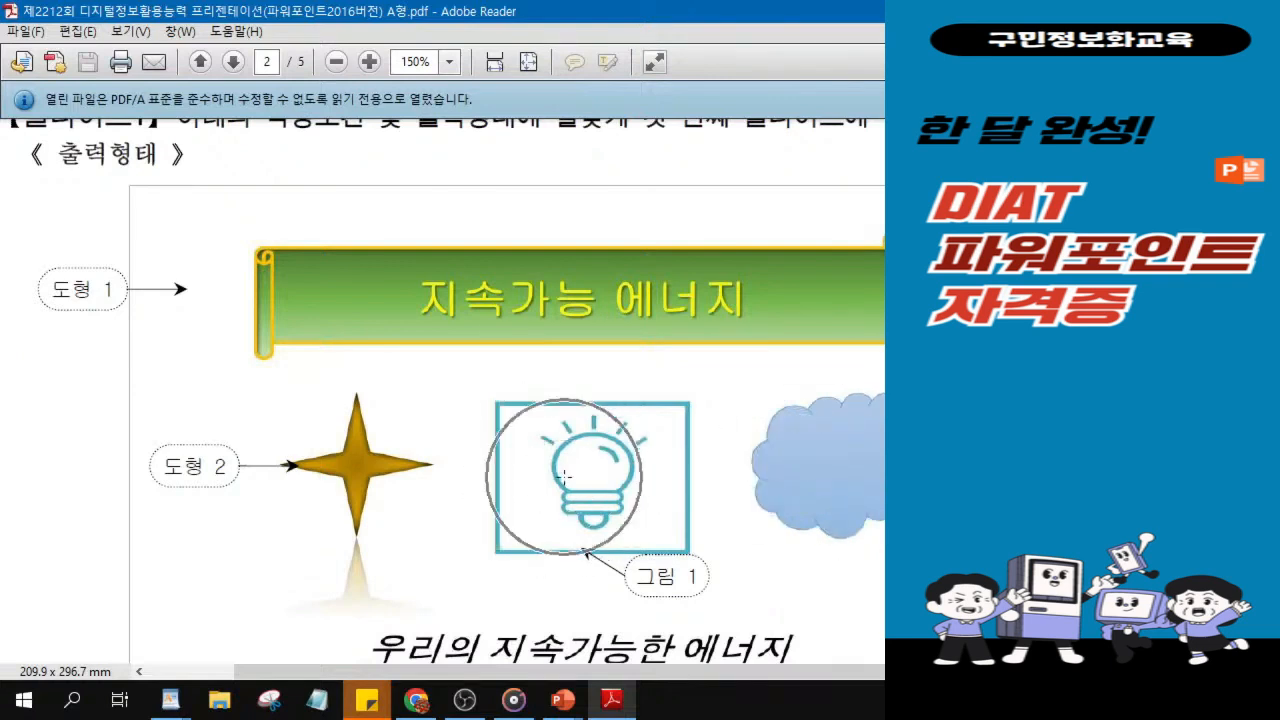
{"action": "scroll", "coordinate": [564, 477], "scroll_direction": "down", "scroll_amount": 1}
{"action": "left_click", "coordinate": [550, 630]}
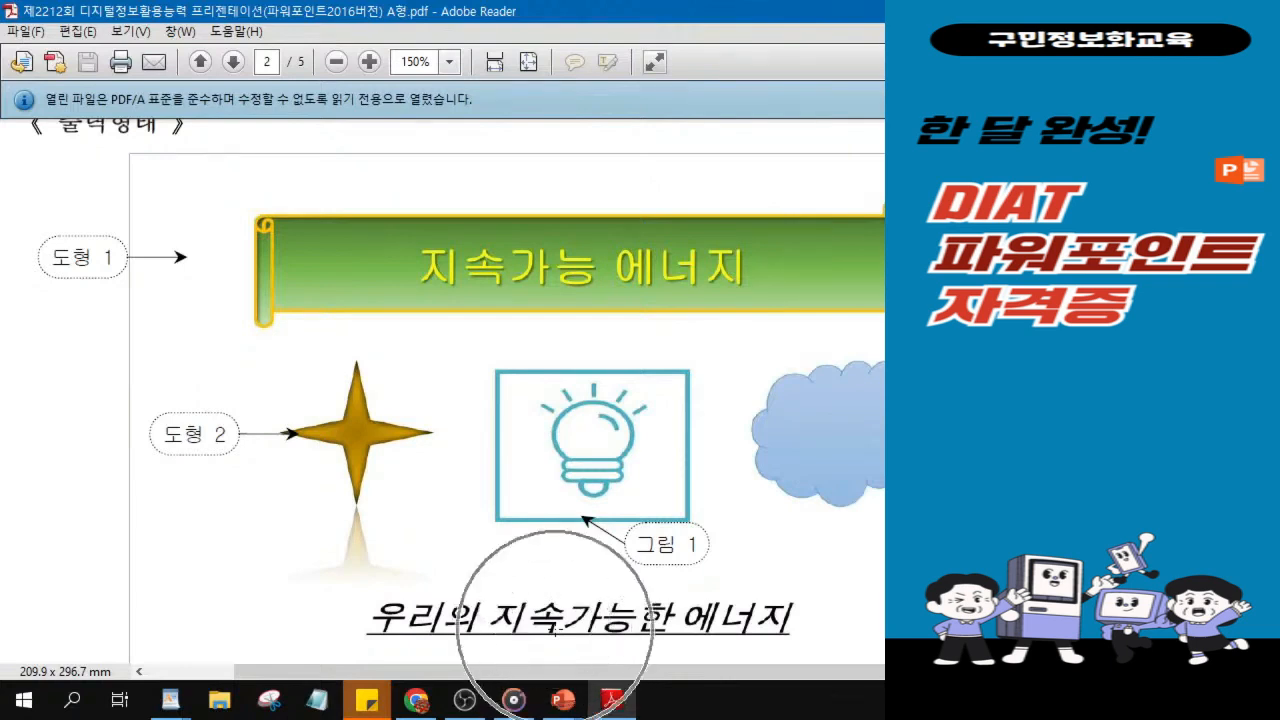
Switch back to PowerPoint and draw a wide horizontal scroll shape across the upper part of slide 1.
{"action": "key", "text": "alt+Tab"}
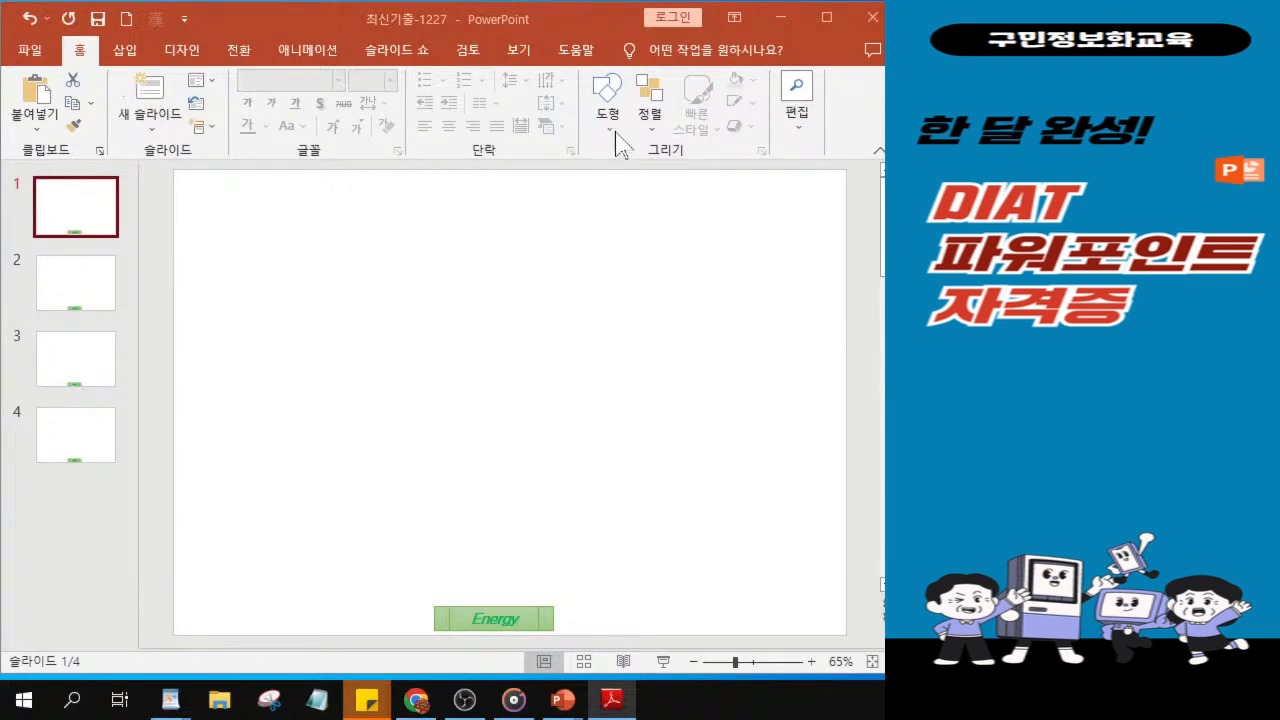
{"action": "left_click", "coordinate": [104, 211]}
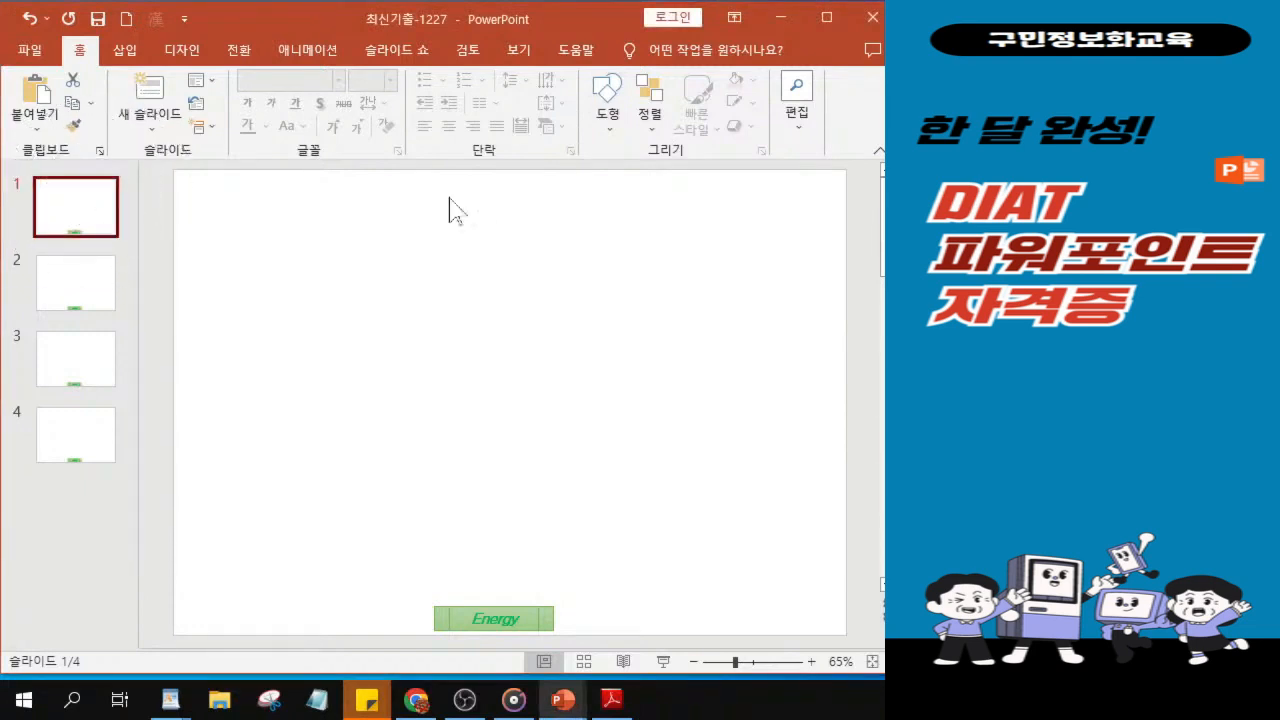
{"action": "left_click", "coordinate": [608, 105]}
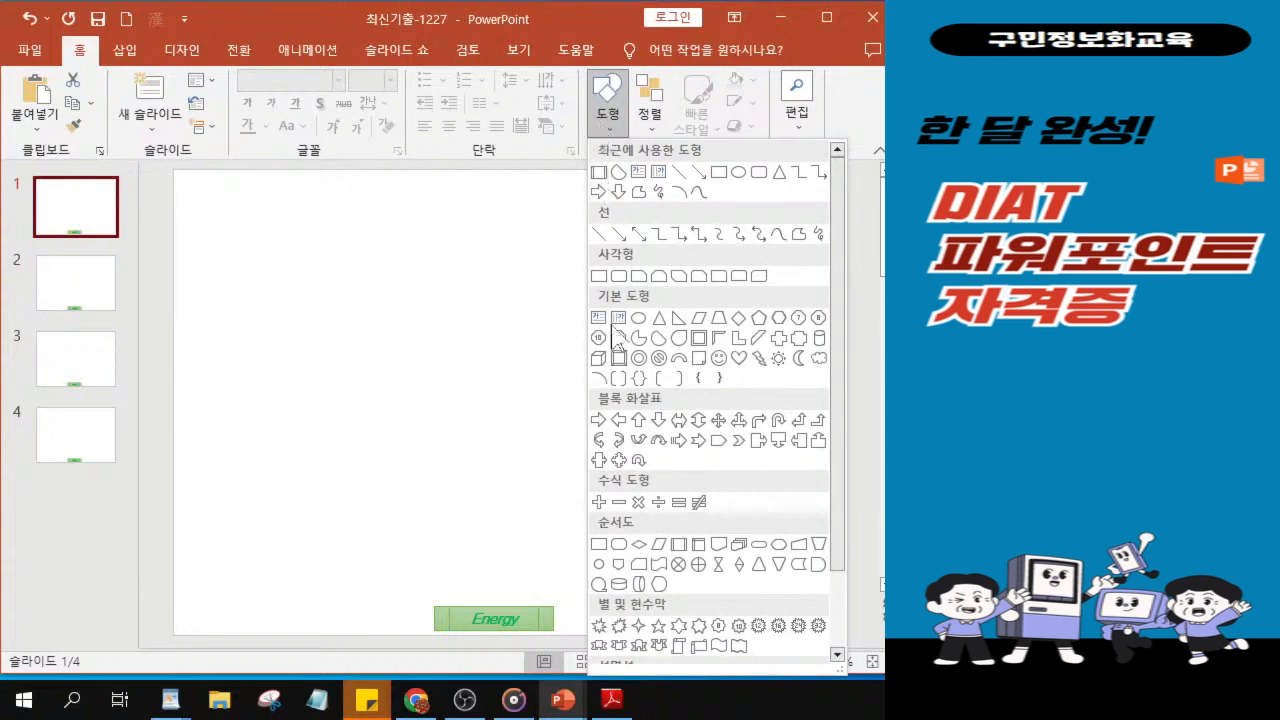
{"action": "left_click", "coordinate": [630, 608]}
{"action": "key", "text": "ctrl"}
{"action": "key", "text": "ctrl"}
{"action": "key", "text": "ctrl"}
{"action": "left_click", "coordinate": [698, 646]}
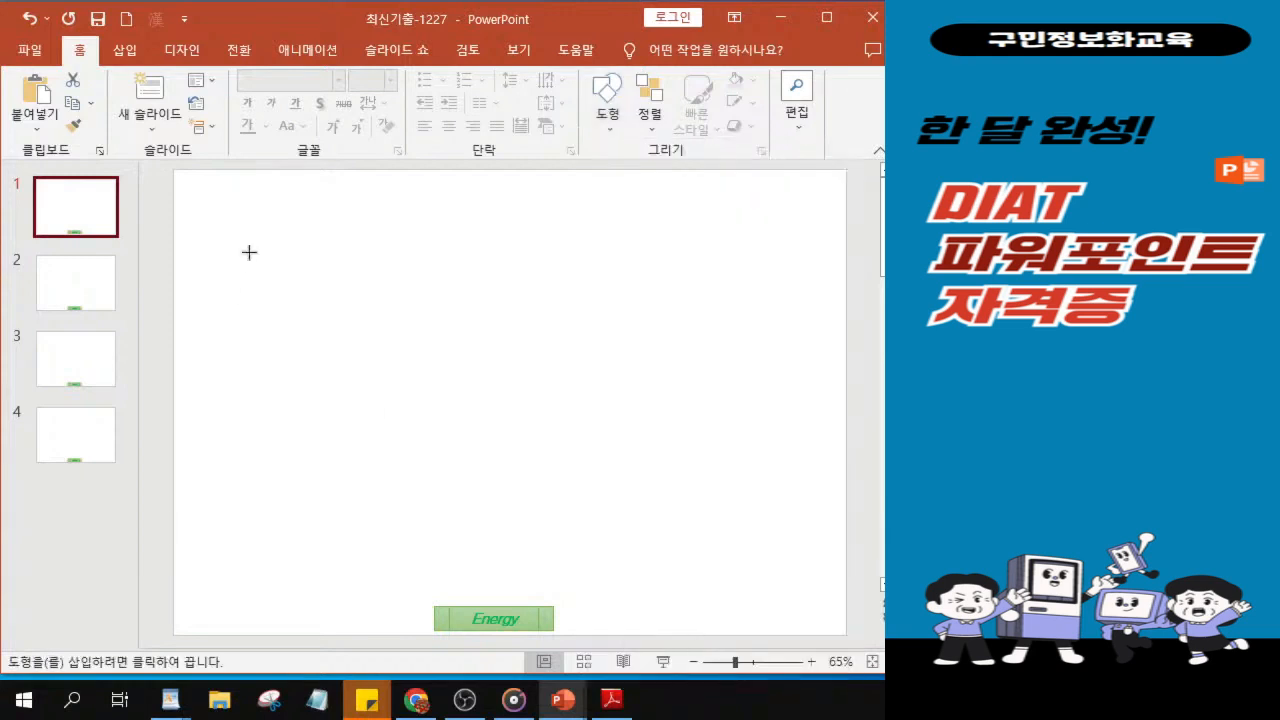
{"action": "left_click_drag", "start_coordinate": [302, 240], "coordinate": [734, 314]}
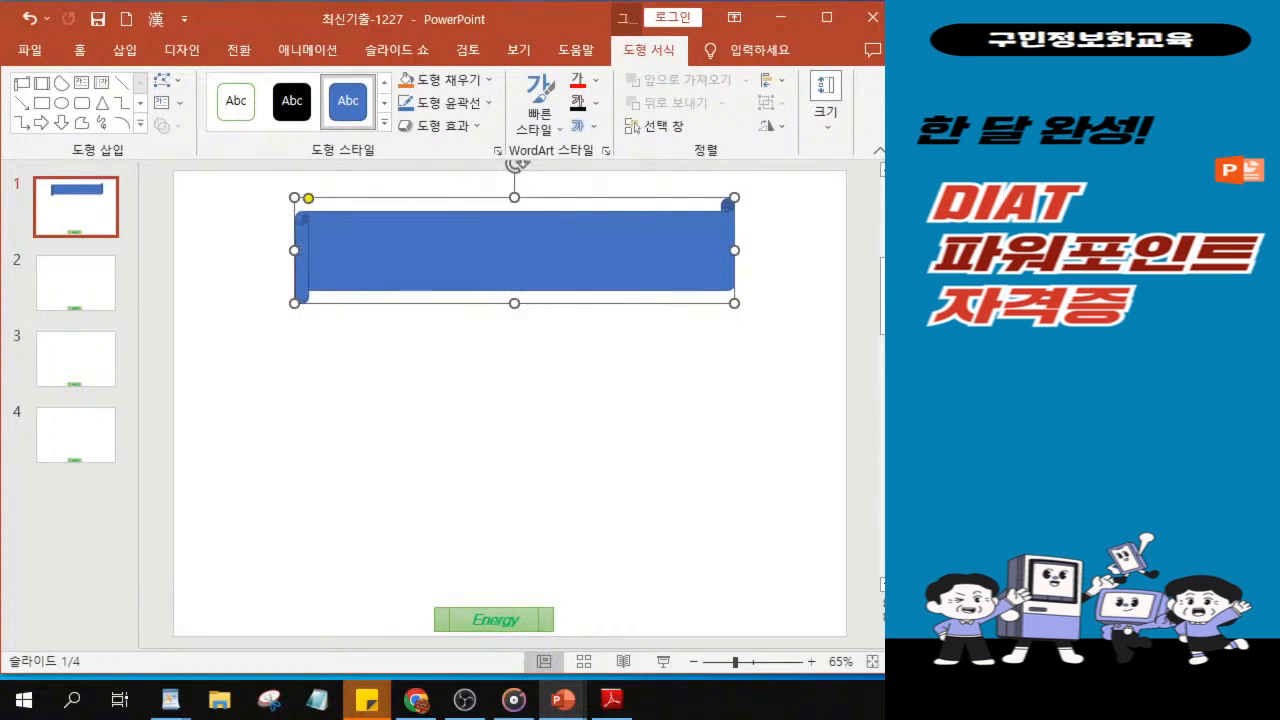
Check the title of shape 1 in the exam PDF and enter 지속가능 에너지 inside the scroll shape on slide 1.
{"action": "key", "text": "alt+Tab"}
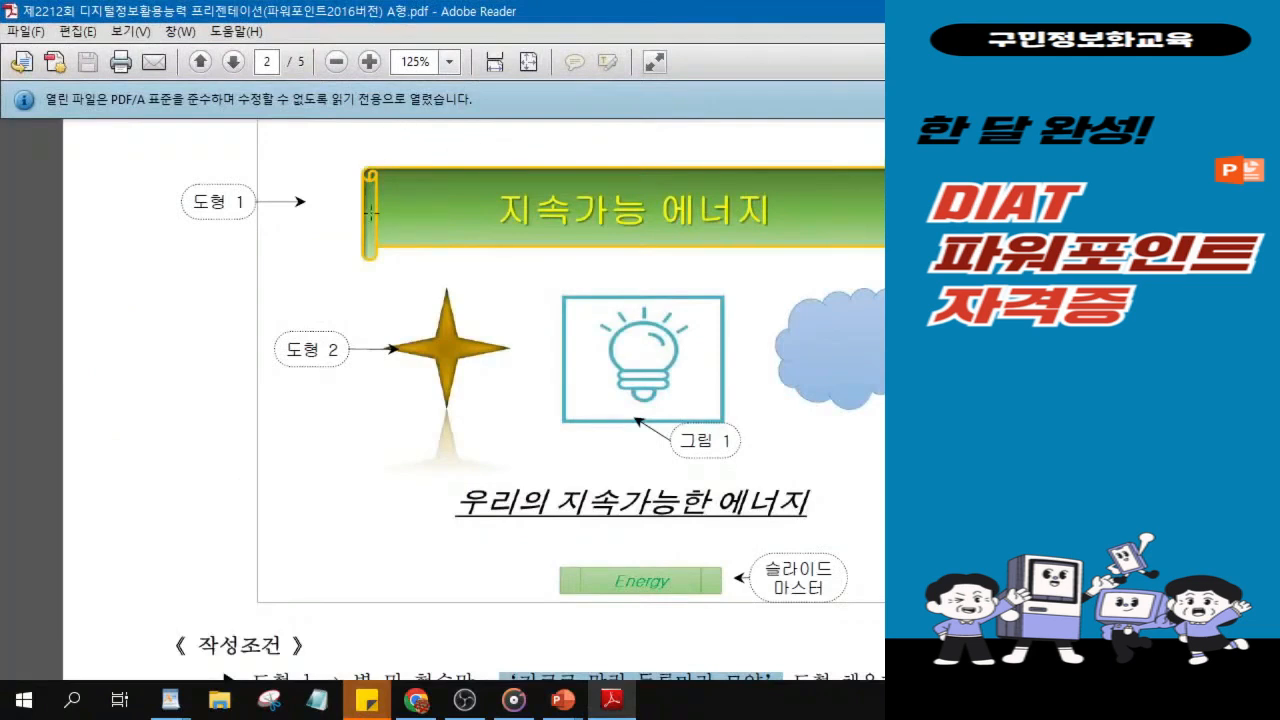
{"action": "left_click", "coordinate": [658, 222]}
{"action": "key", "text": "alt+Tab"}
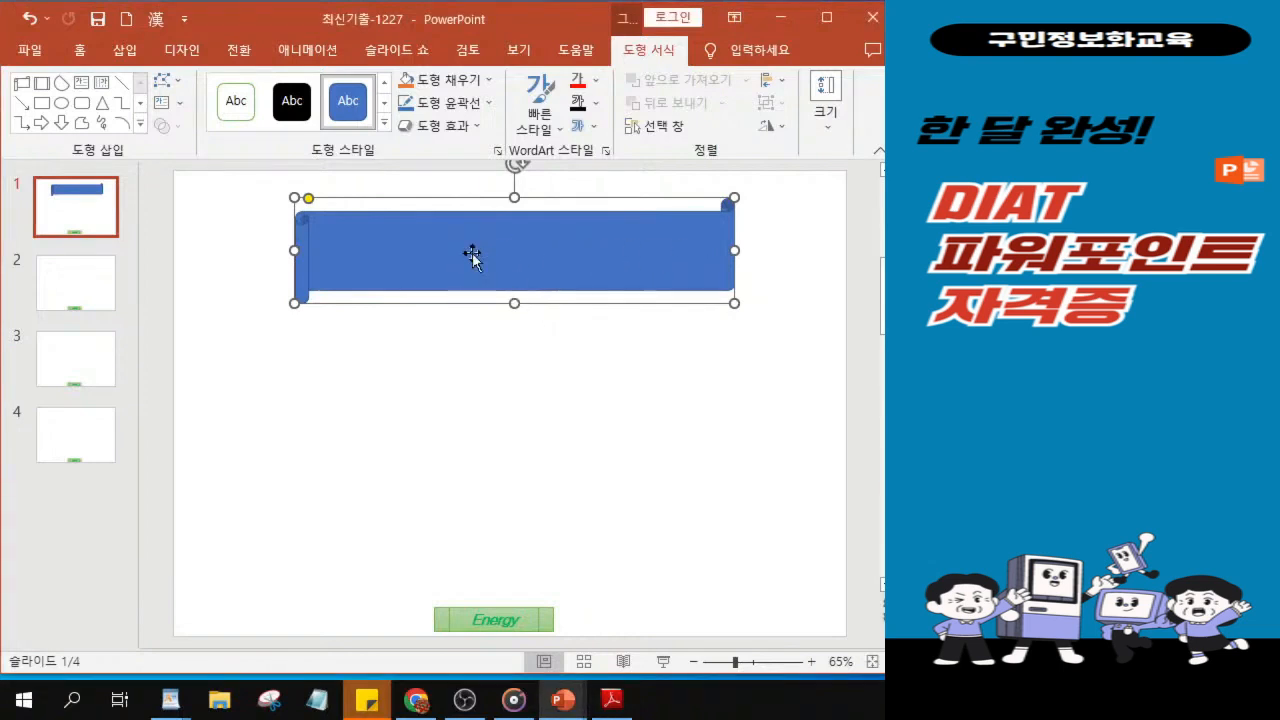
{"action": "type", "text": "지출"}
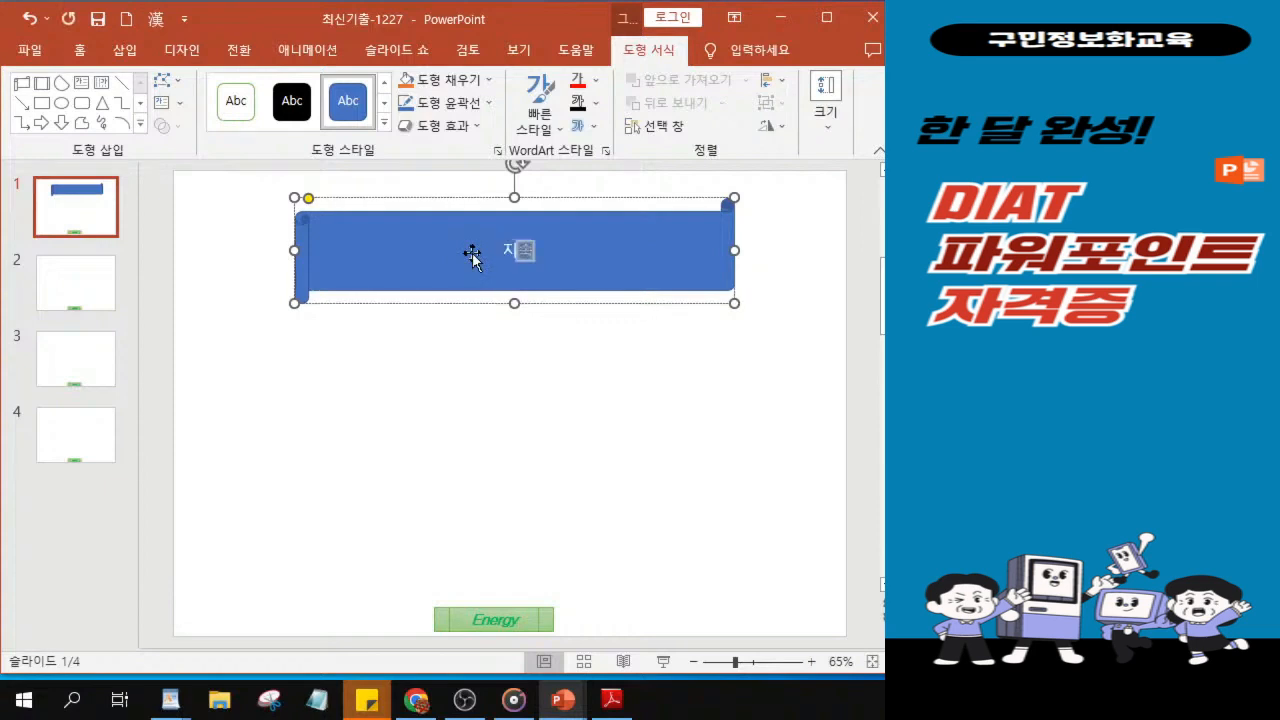
{"action": "type", "text": "가능"}
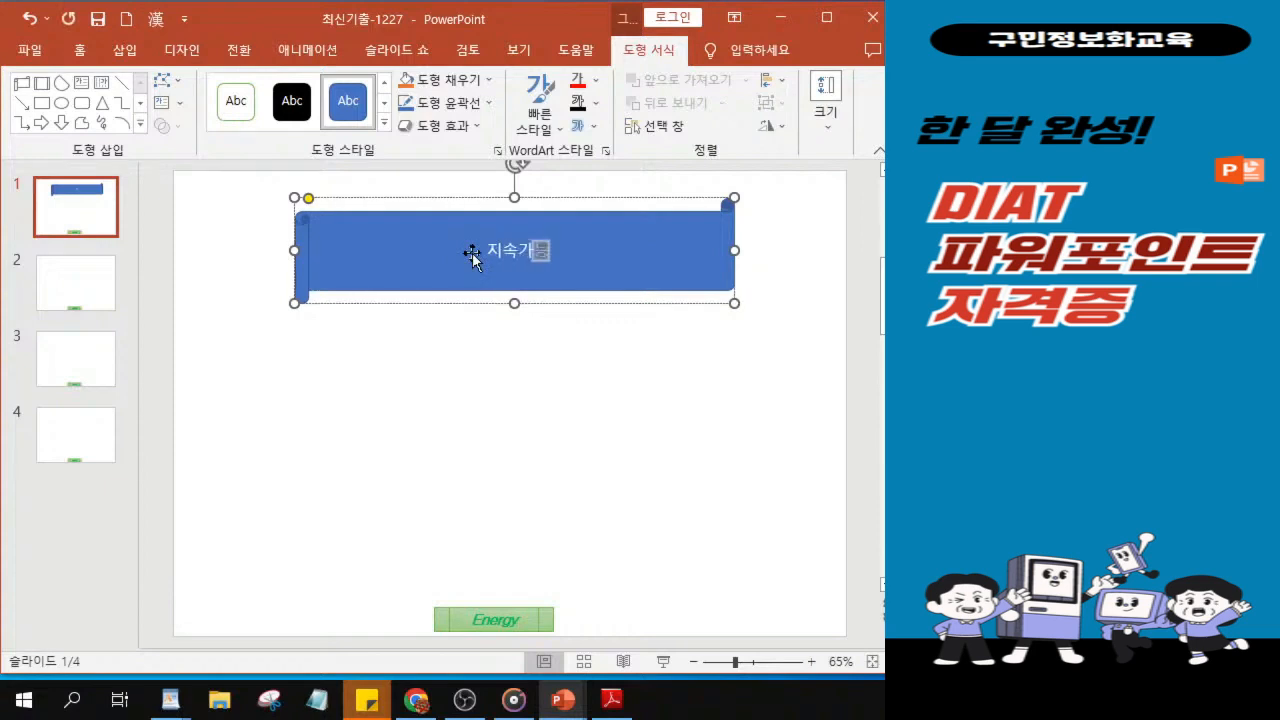
{"action": "type", "text": " 에너지"}
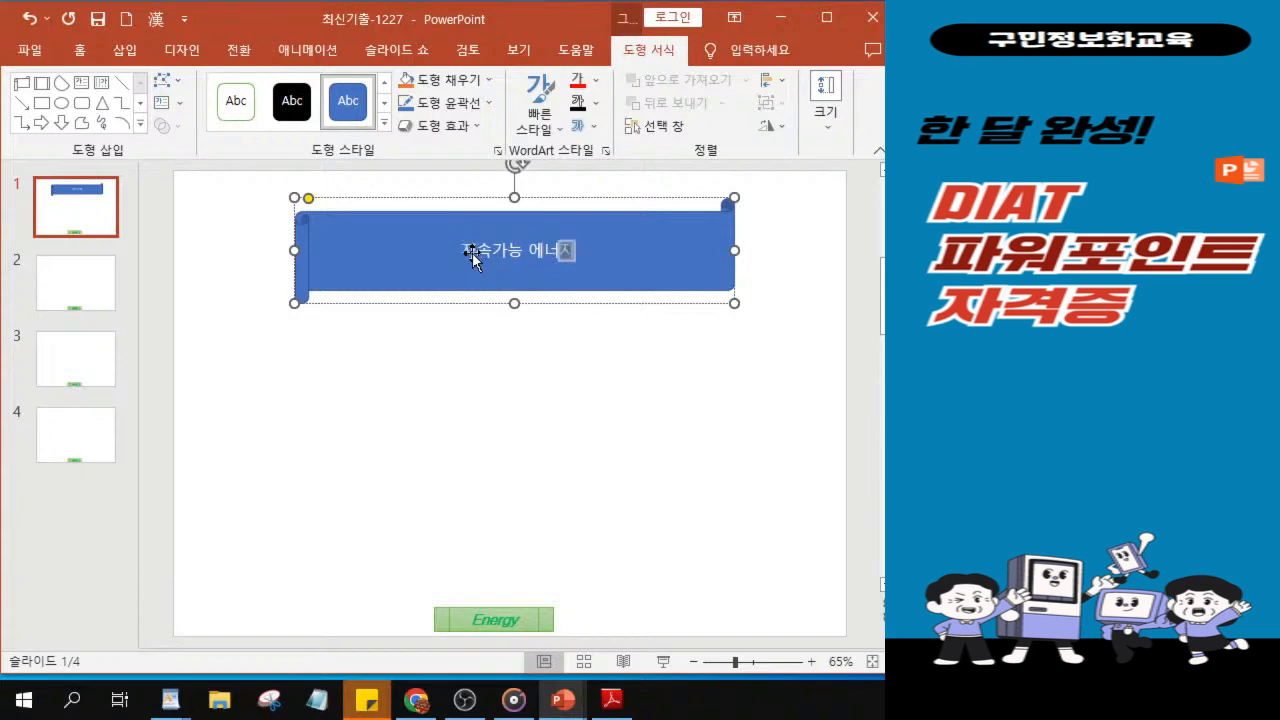
Select the scroll shape as a whole object and open its shape formatting settings (도형 서식).
{"action": "scroll", "coordinate": [543, 277], "scroll_direction": "up", "scroll_amount": 10}
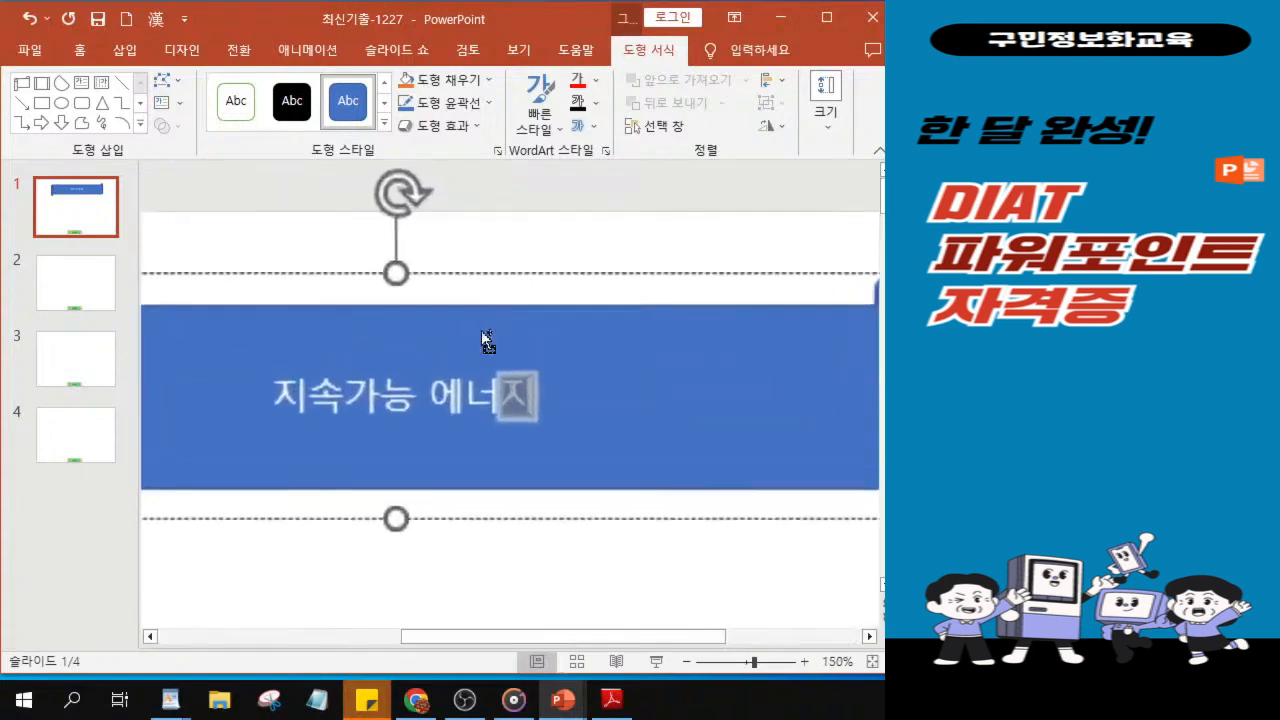
{"action": "left_click_drag", "start_coordinate": [571, 636], "coordinate": [536, 636]}
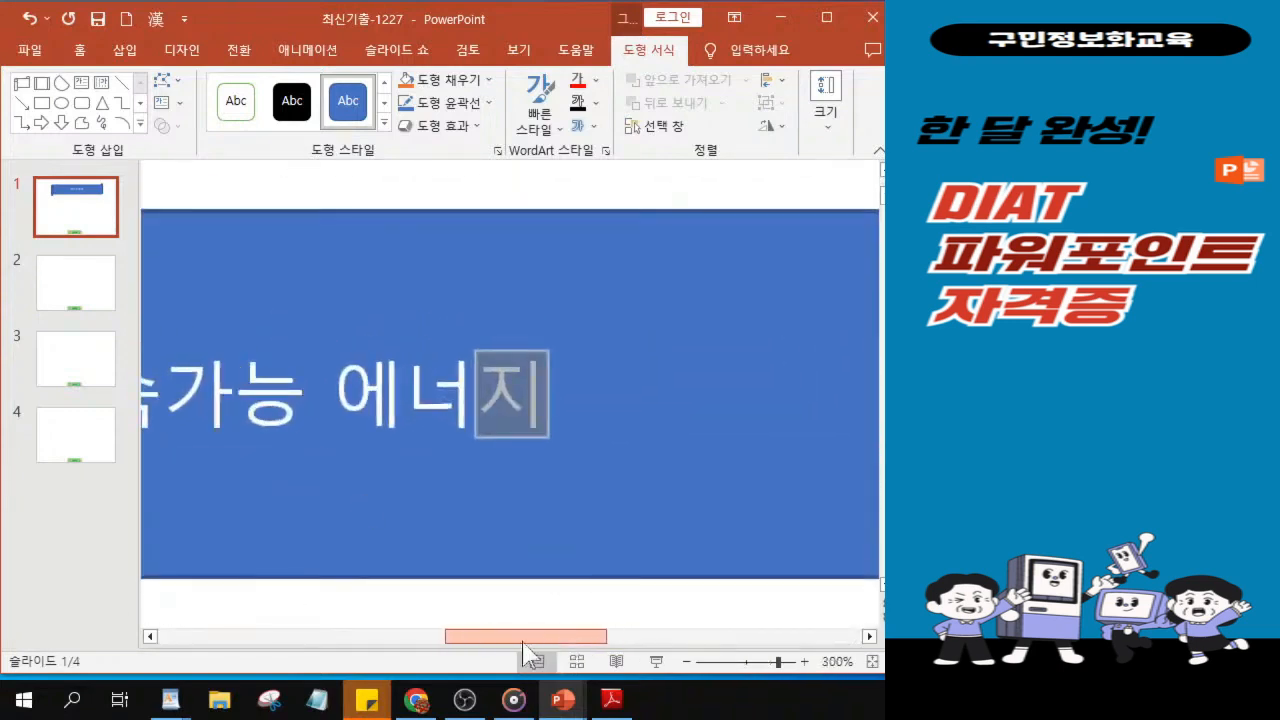
{"action": "left_click_drag", "start_coordinate": [143, 531], "coordinate": [57, 528]}
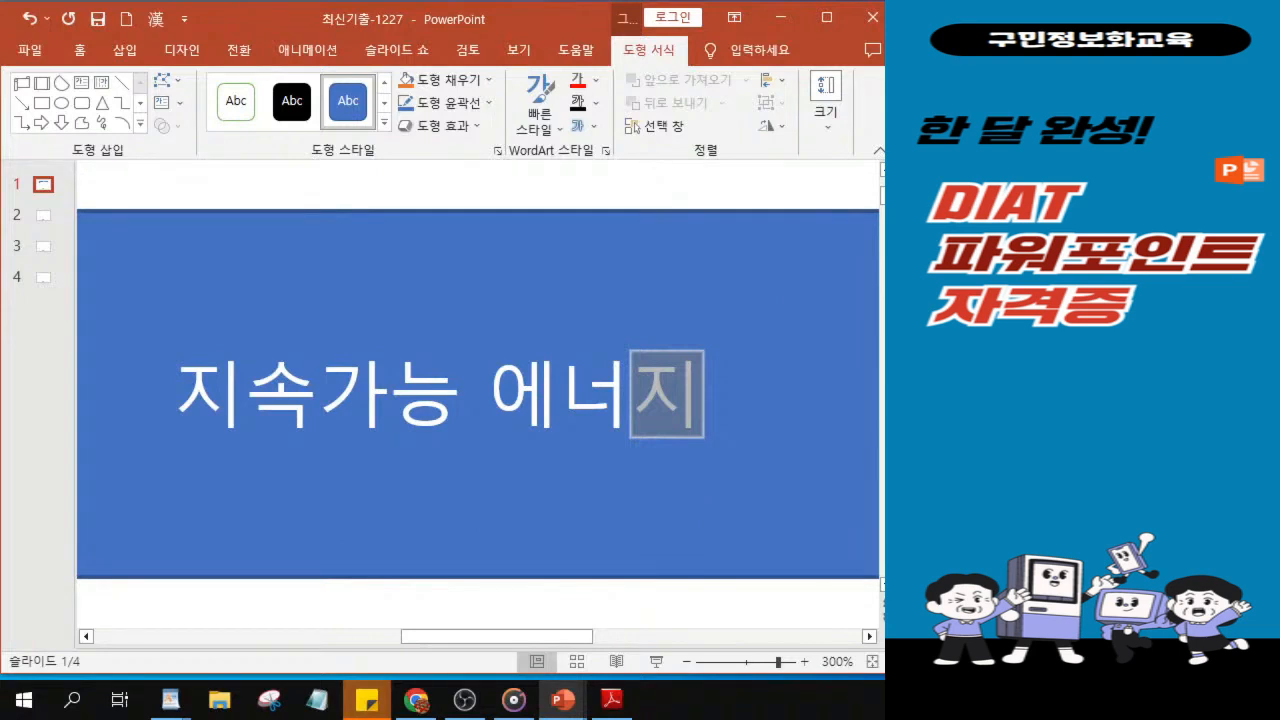
{"action": "key", "text": "alt+Tab"}
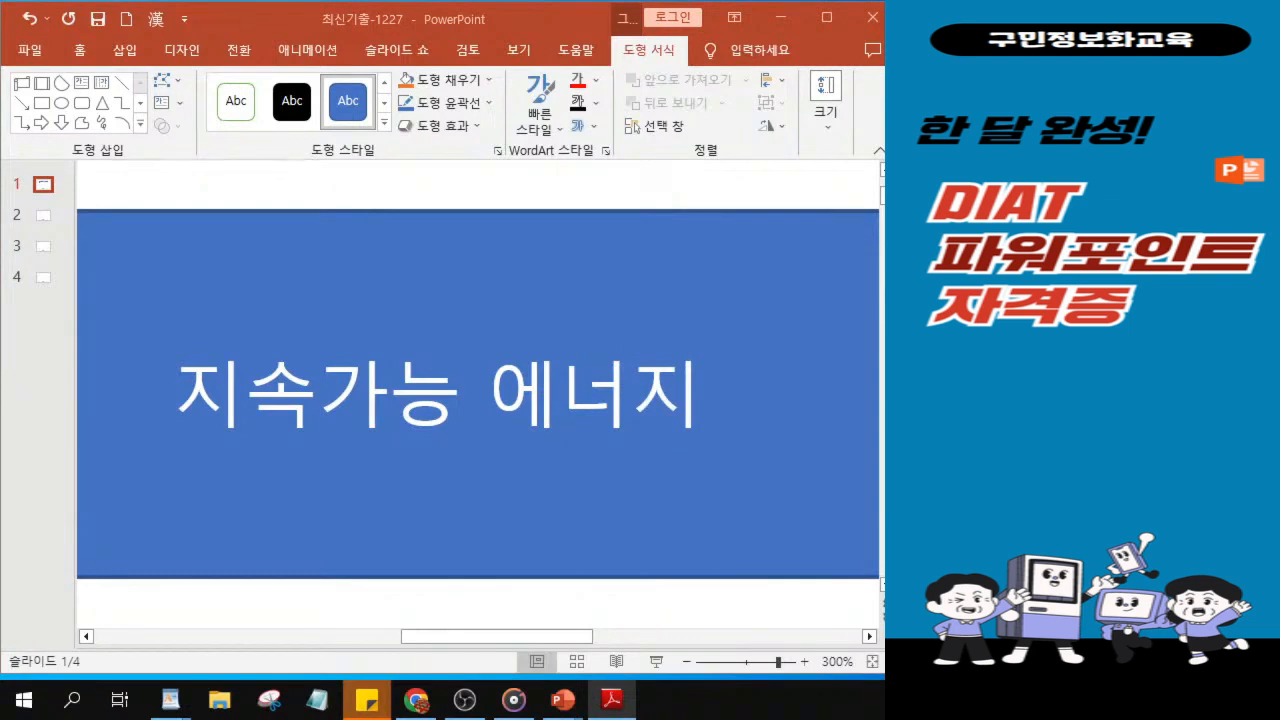
{"action": "left_click", "coordinate": [380, 478]}
{"action": "left_click", "coordinate": [382, 479], "text": "ctrl"}
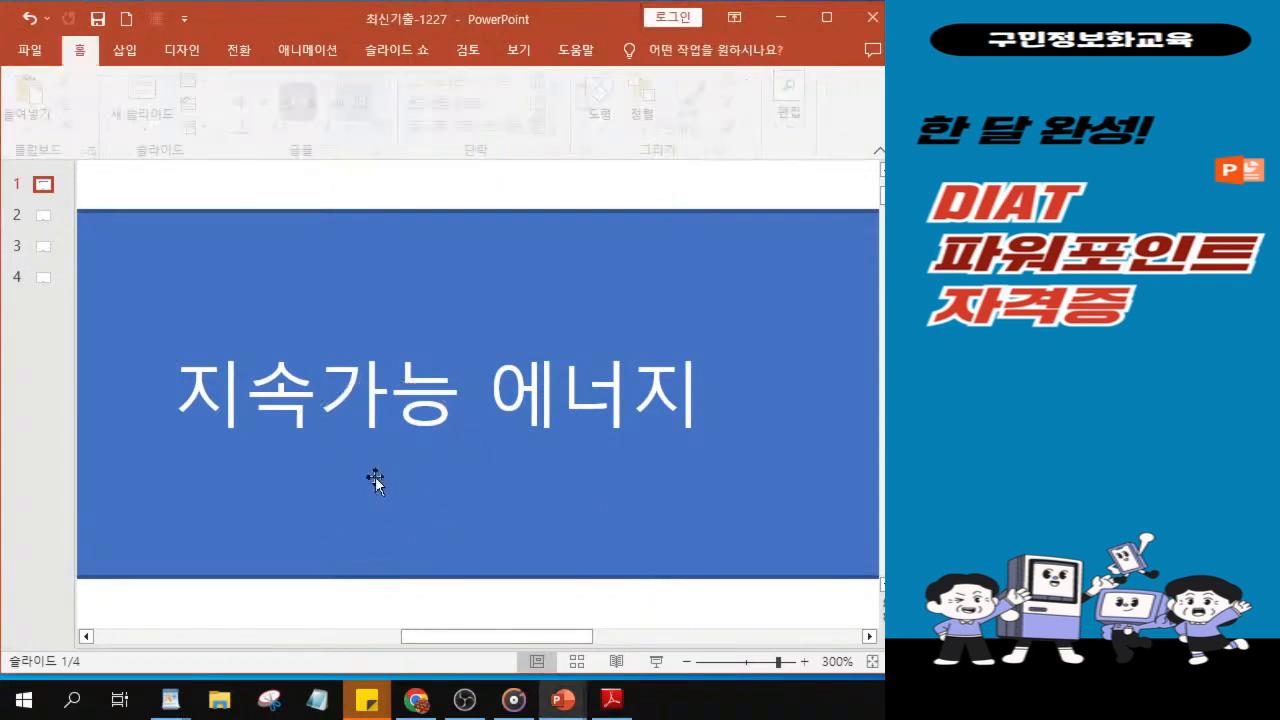
{"action": "key", "text": "ctrl"}
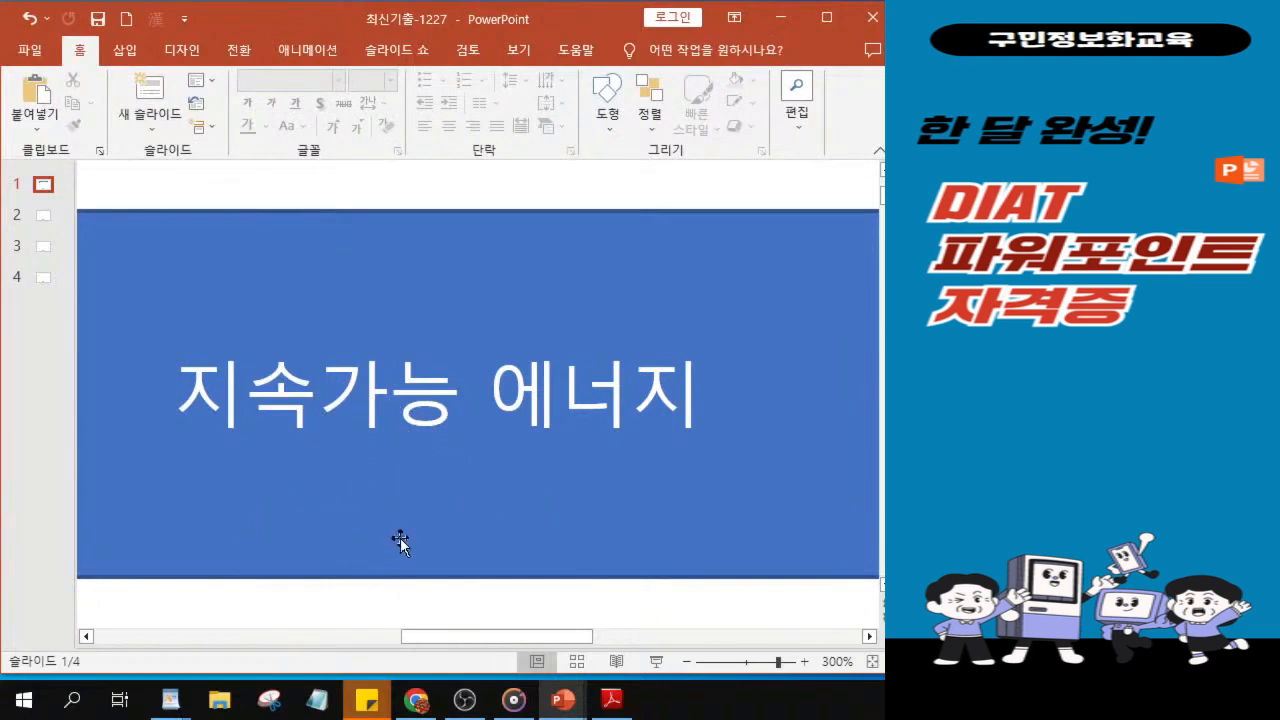
{"action": "left_click", "coordinate": [586, 580], "text": "ctrl"}
{"action": "key", "text": "ctrl"}
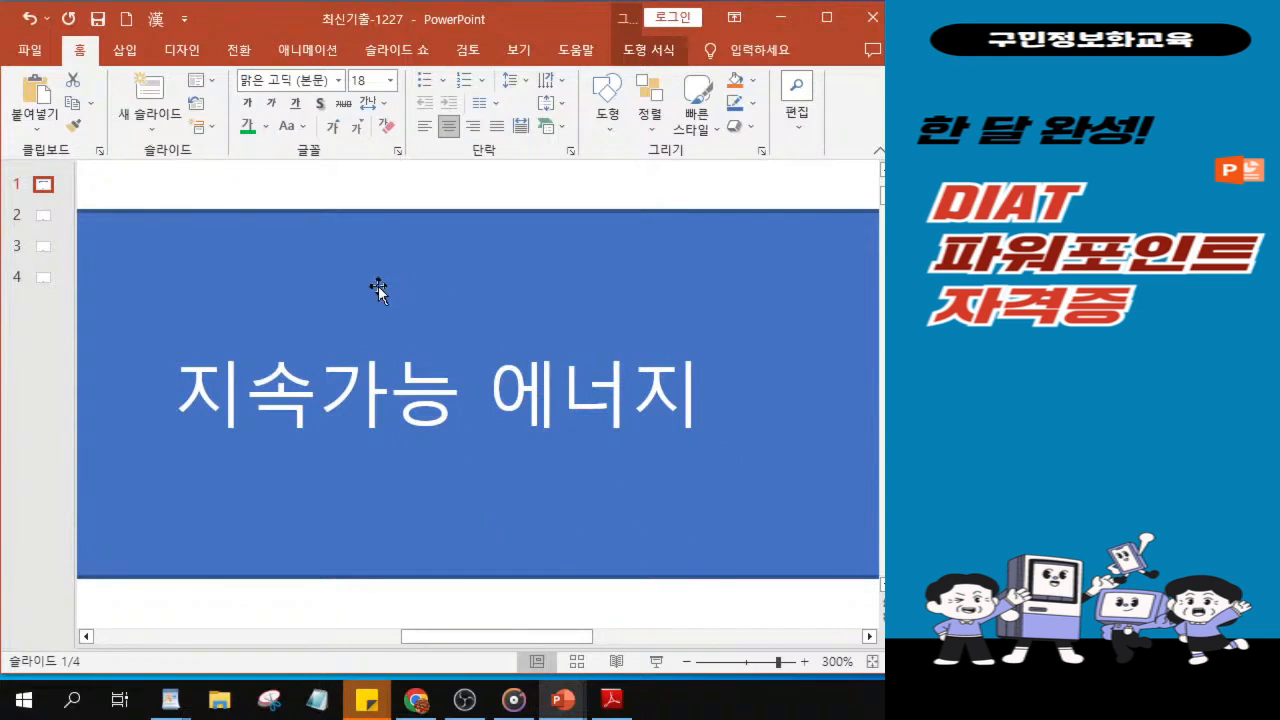
{"action": "right_click", "coordinate": [242, 268]}
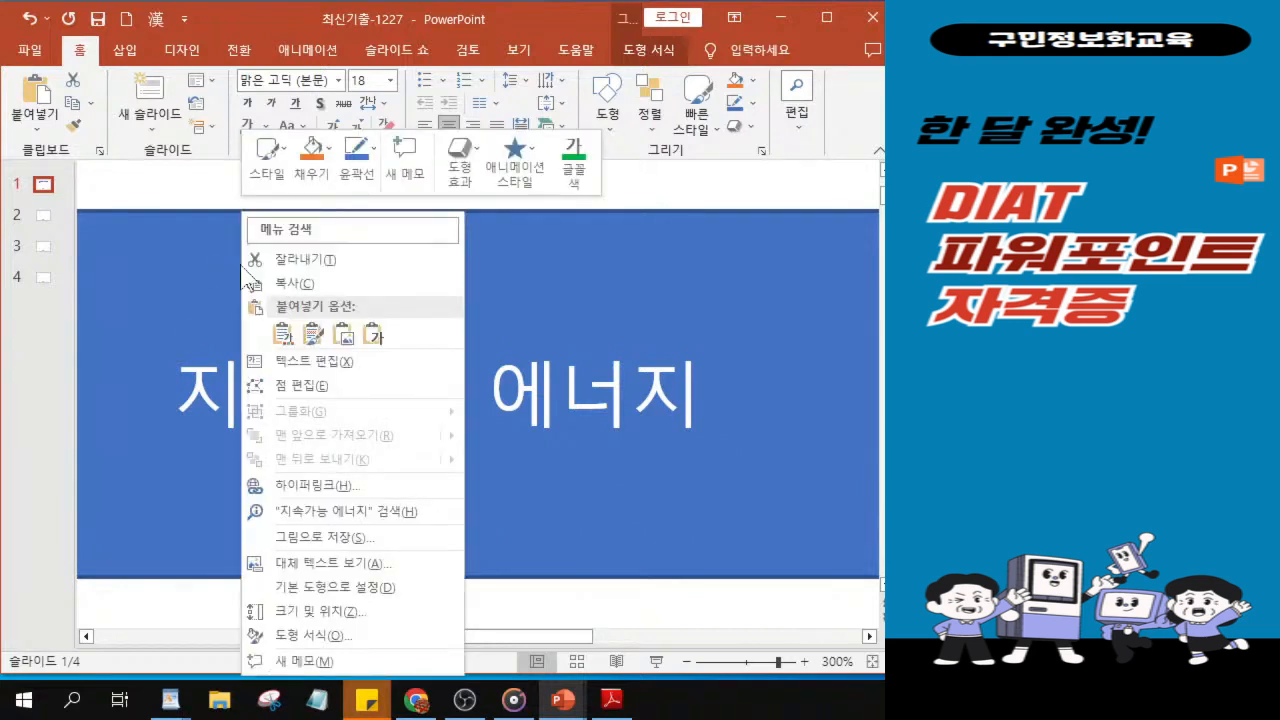
{"action": "left_click", "coordinate": [316, 640]}
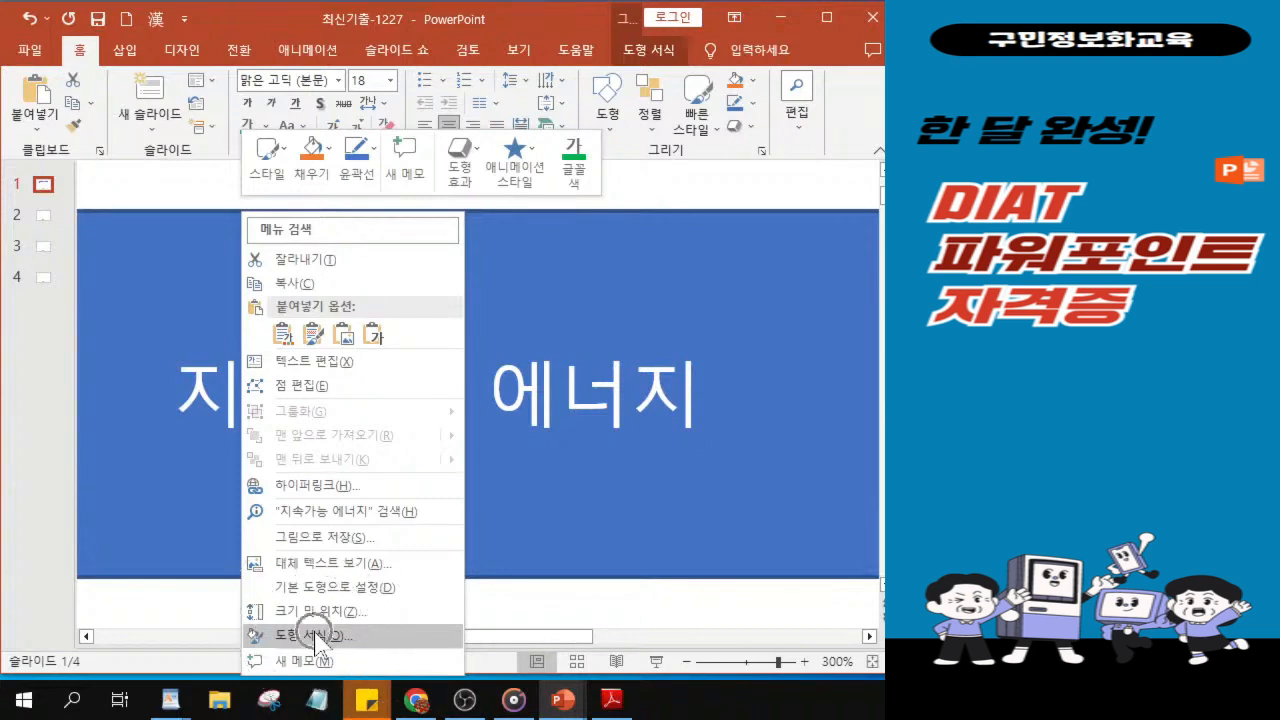
{"action": "left_click", "coordinate": [316, 636]}
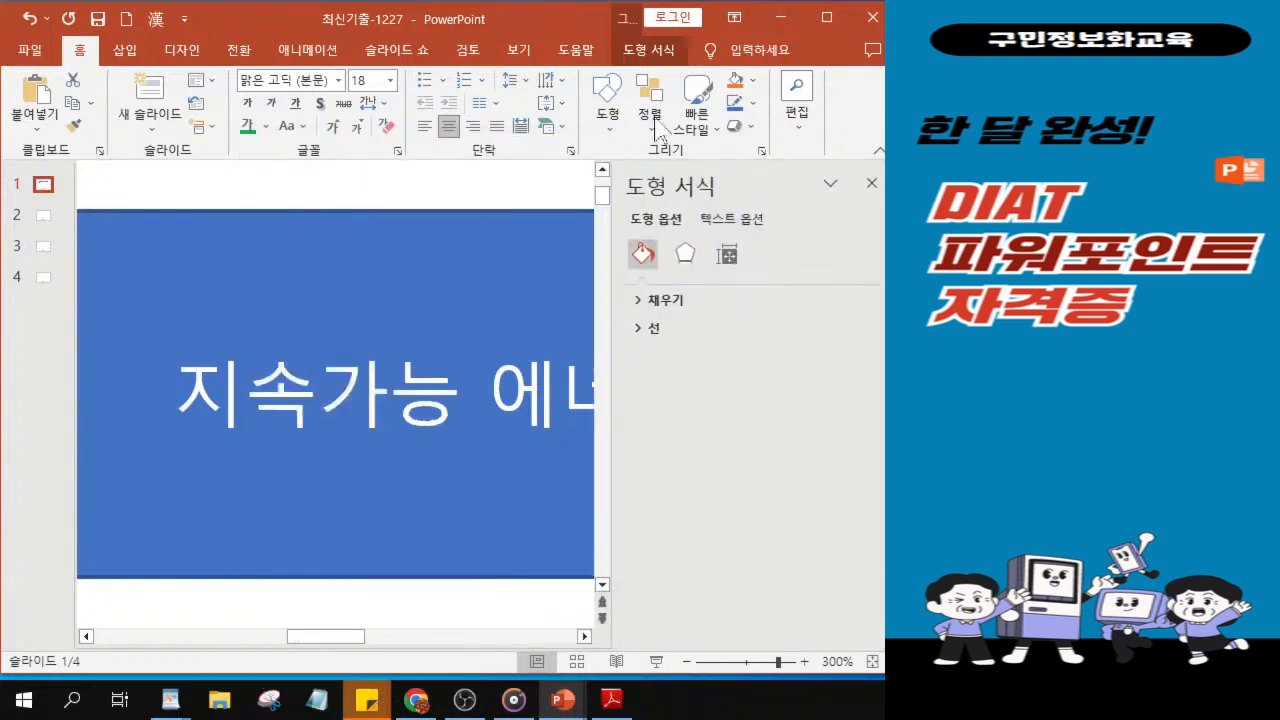
Change the scroll shape's fill to a gradient (그라데이션 채우기) and browse the preset gradients.
{"action": "left_click", "coordinate": [637, 302]}
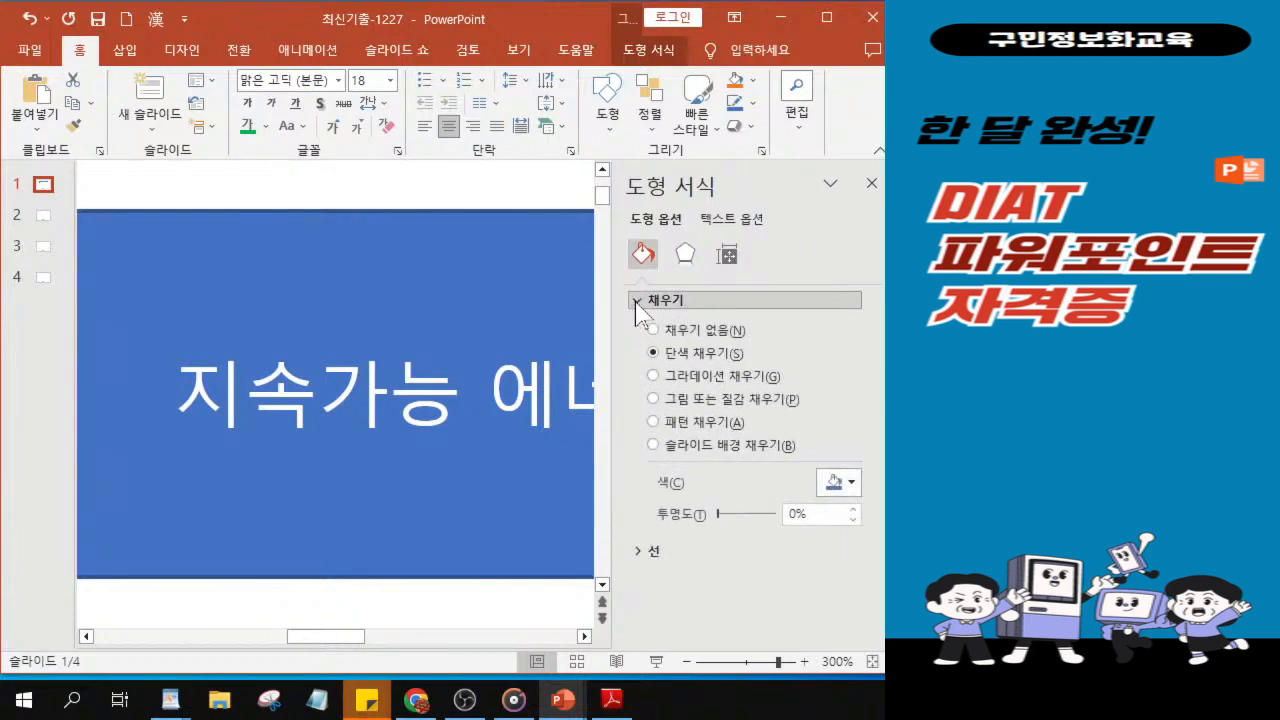
{"action": "left_click", "coordinate": [653, 377]}
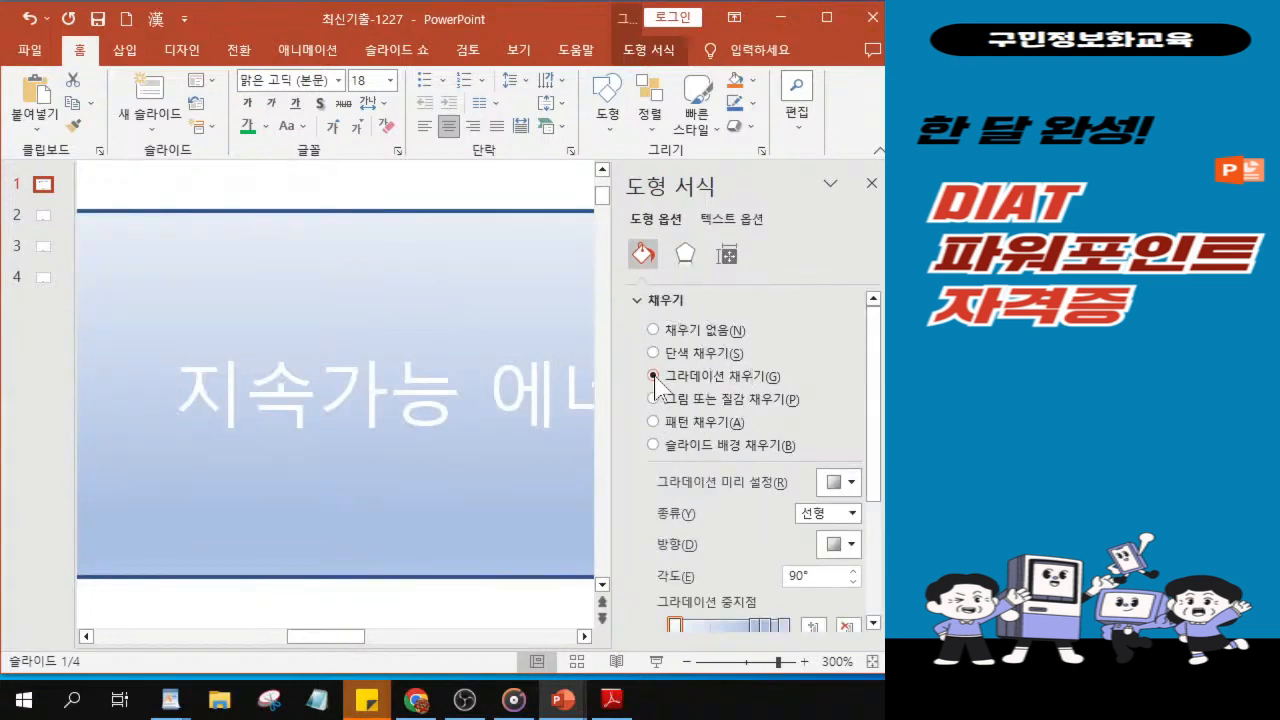
{"action": "left_click", "coordinate": [837, 483]}
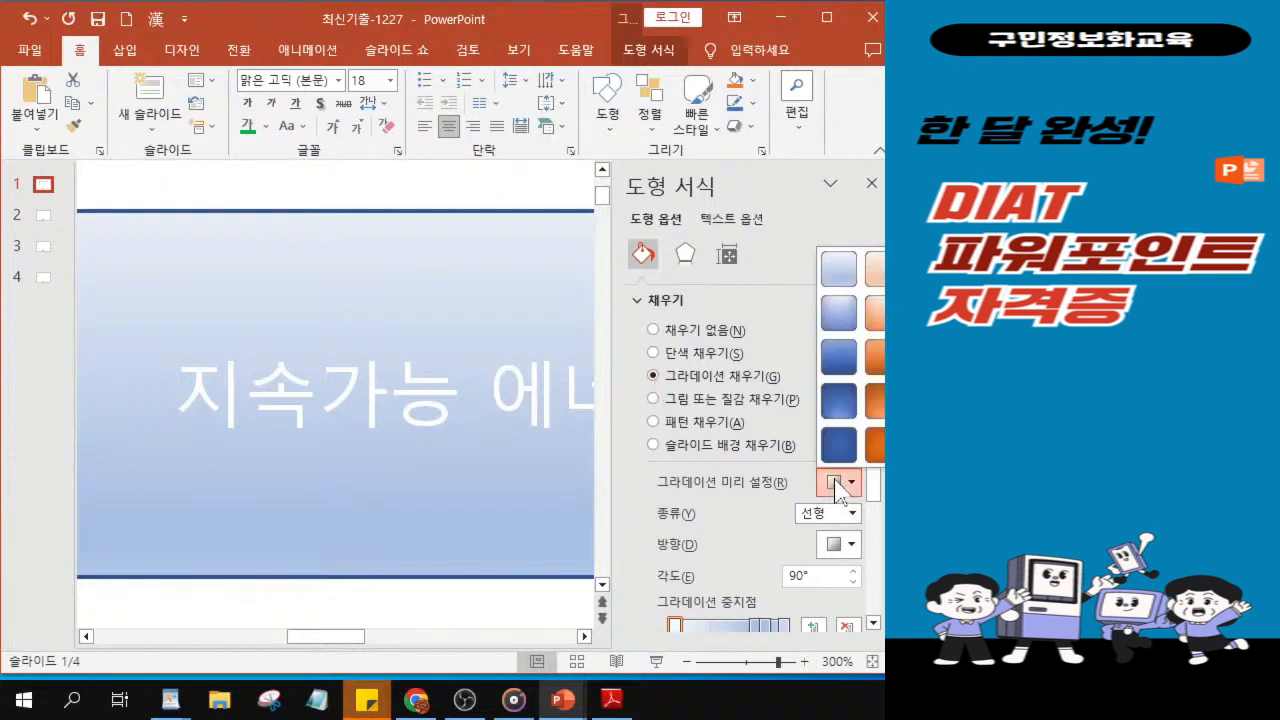
{"action": "left_click", "coordinate": [837, 485]}
{"action": "left_click", "coordinate": [837, 485]}
{"action": "left_click", "coordinate": [837, 485]}
{"action": "left_click", "coordinate": [837, 485]}
{"action": "left_click", "coordinate": [840, 398]}
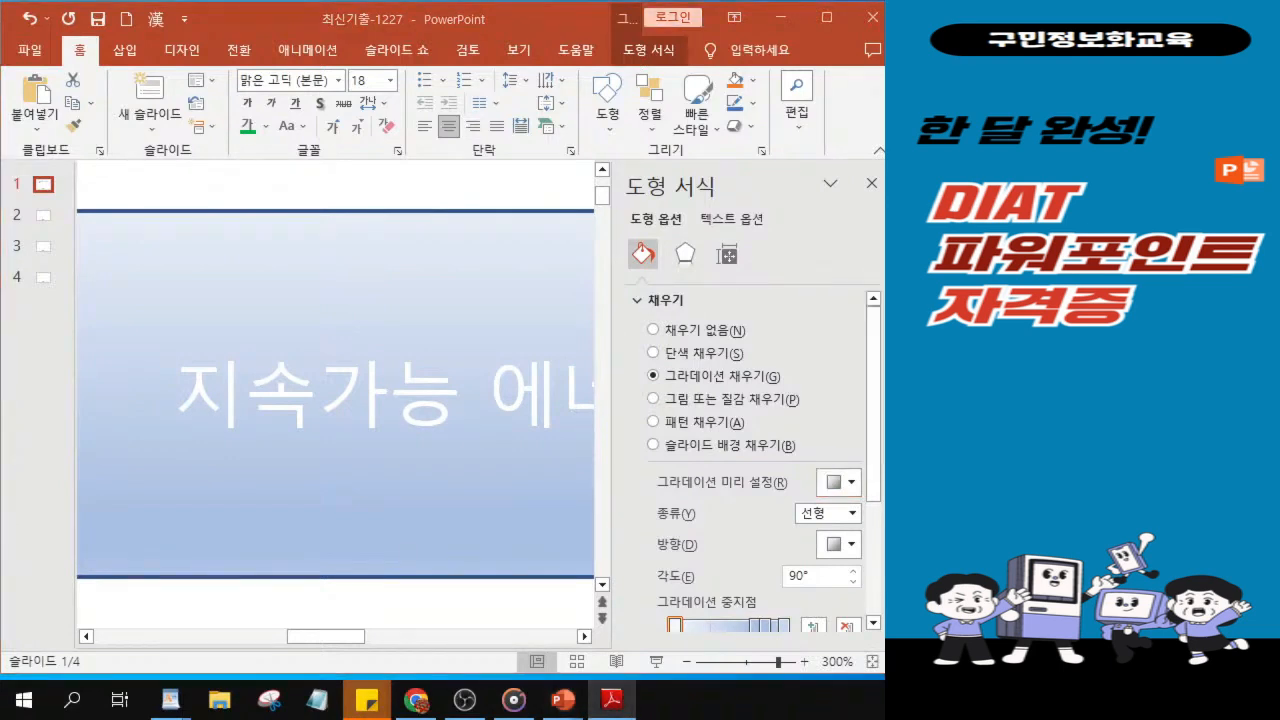
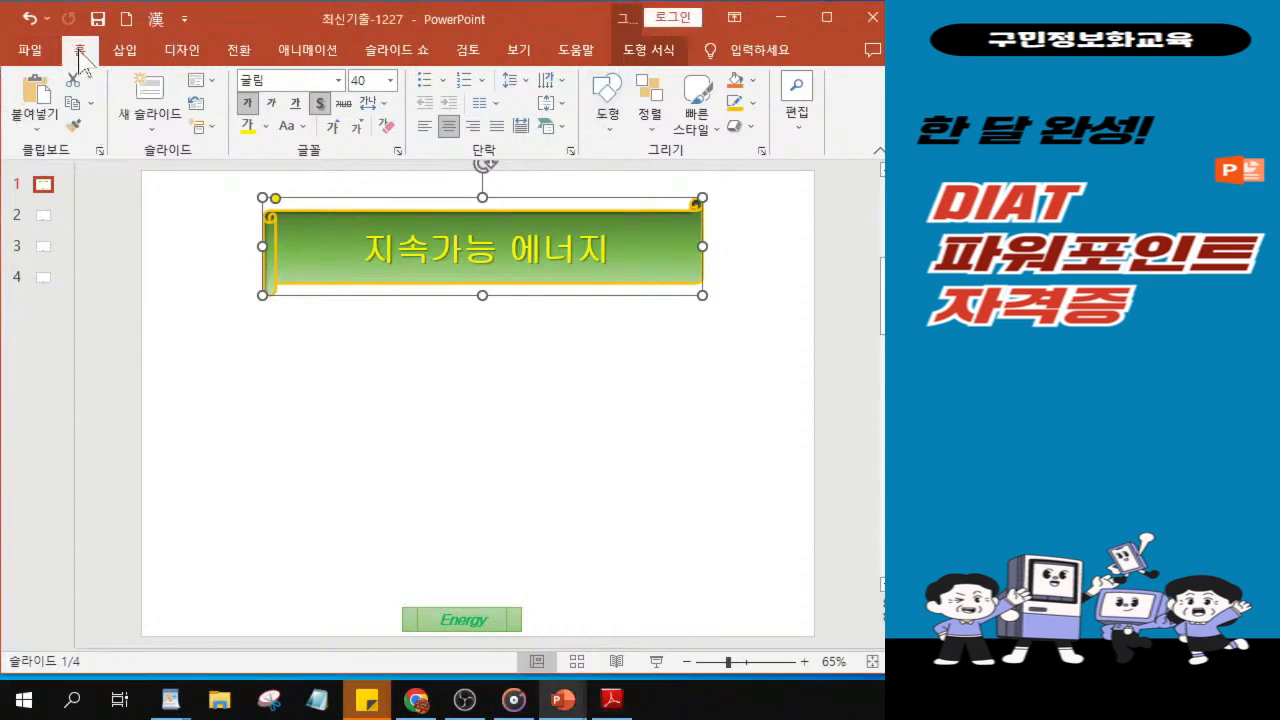
Draw a tall four-pointed star on slide 1 and place it below the left end of the title scroll.
{"action": "left_click", "coordinate": [607, 115]}
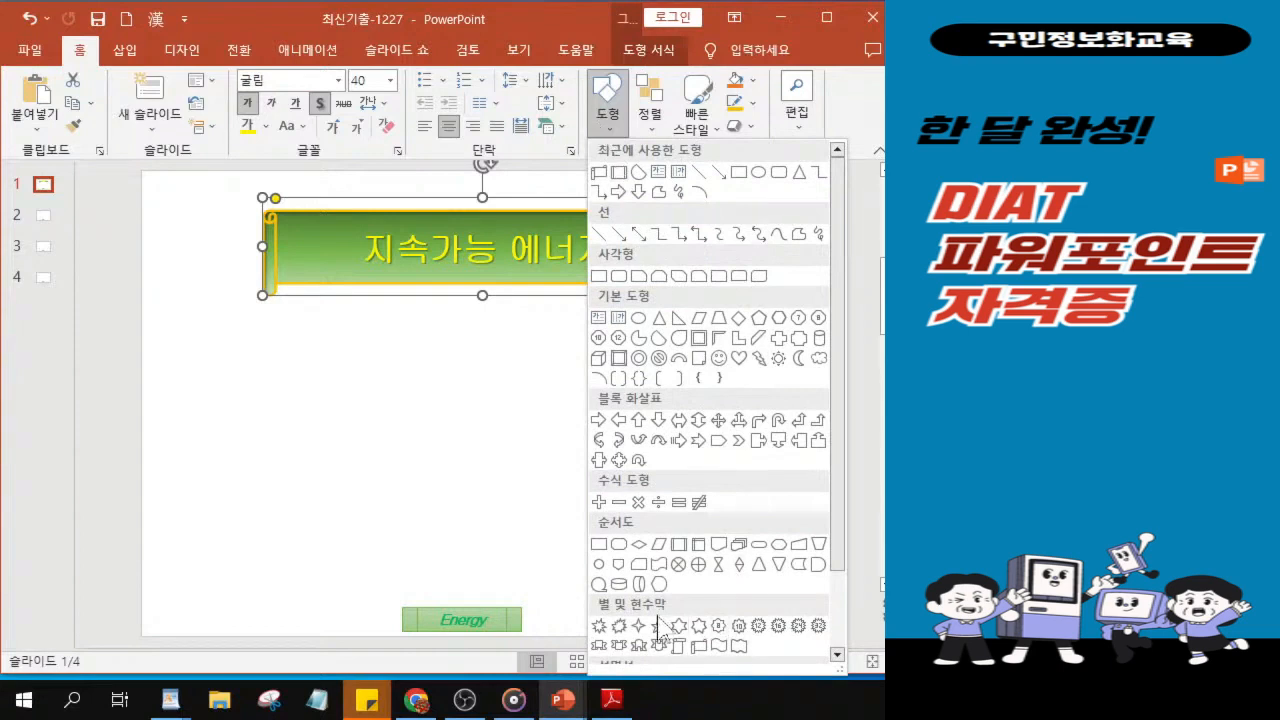
{"action": "scroll", "coordinate": [662, 632], "scroll_direction": "down", "scroll_amount": 1}
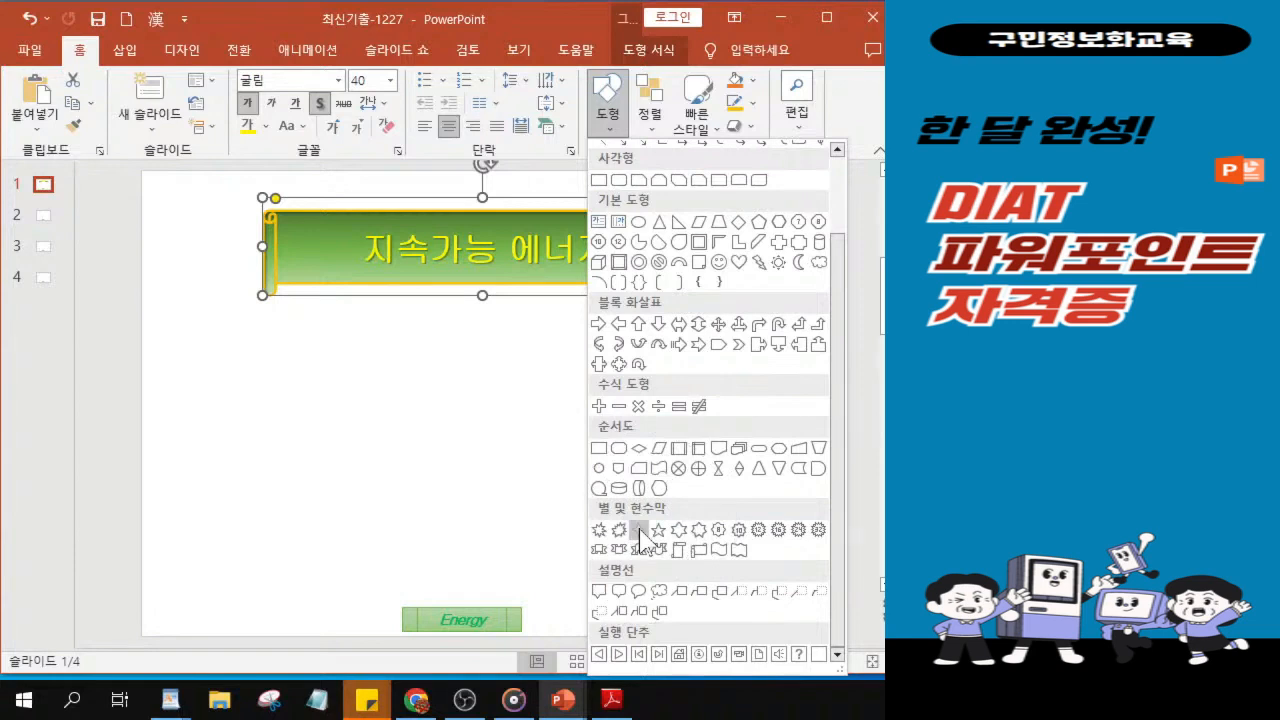
{"action": "left_click", "coordinate": [639, 530]}
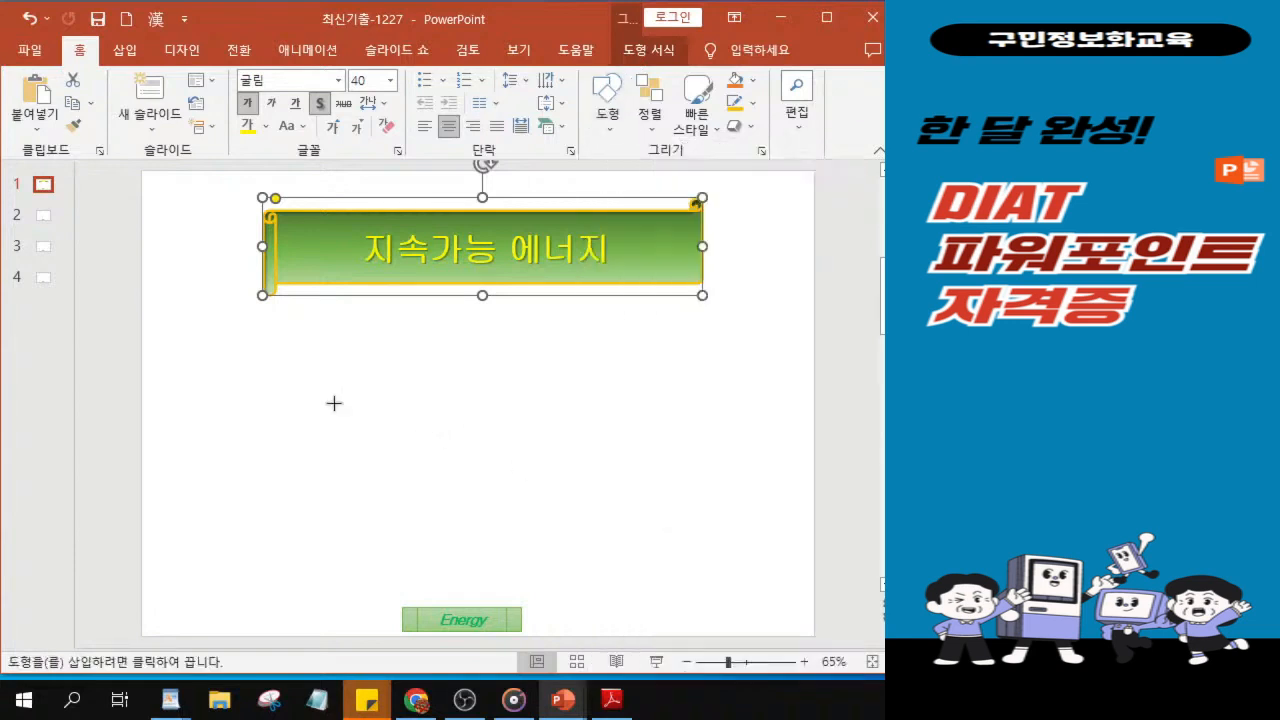
{"action": "left_click_drag", "start_coordinate": [252, 353], "coordinate": [334, 468]}
{"action": "mouse_move", "coordinate": [293, 410]}
{"action": "left_mouse_down"}
{"action": "mouse_move", "coordinate": [280, 389]}
{"action": "mouse_move", "coordinate": [306, 401]}
{"action": "left_mouse_up"}
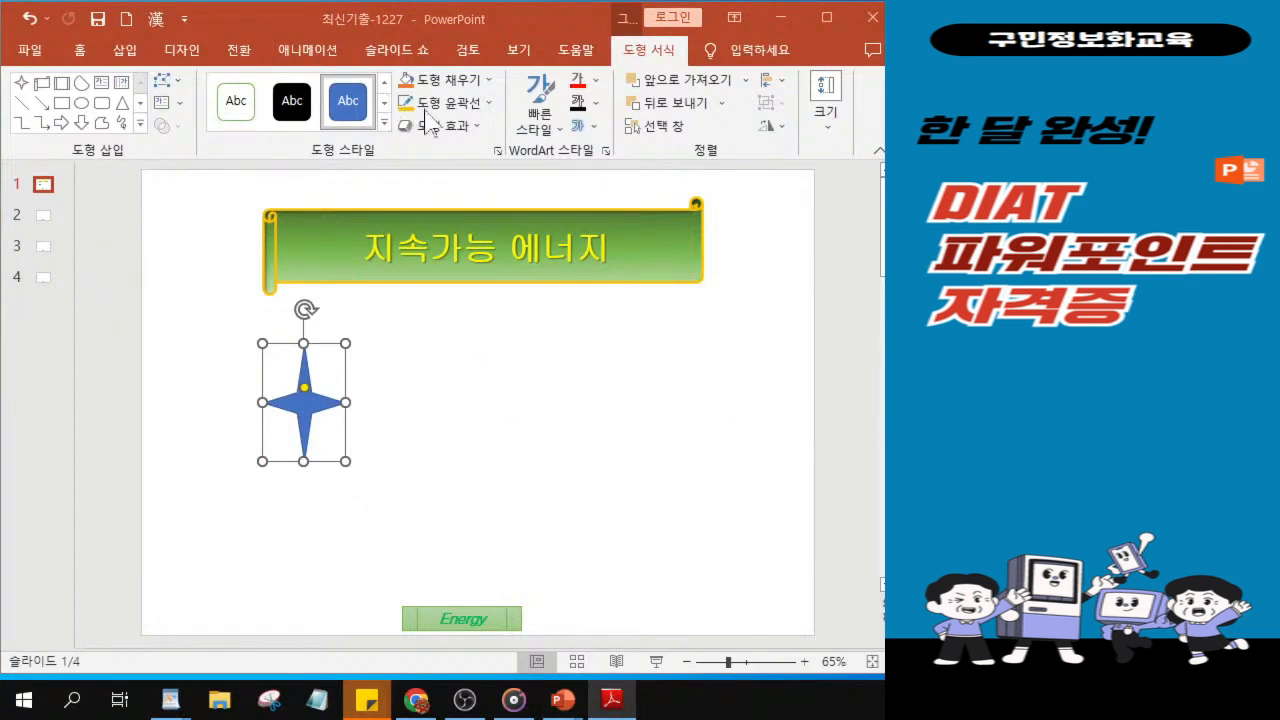
Fill the four-pointed star with standard orange and apply the dark gradient that radiates from the center.
{"action": "left_click", "coordinate": [466, 82]}
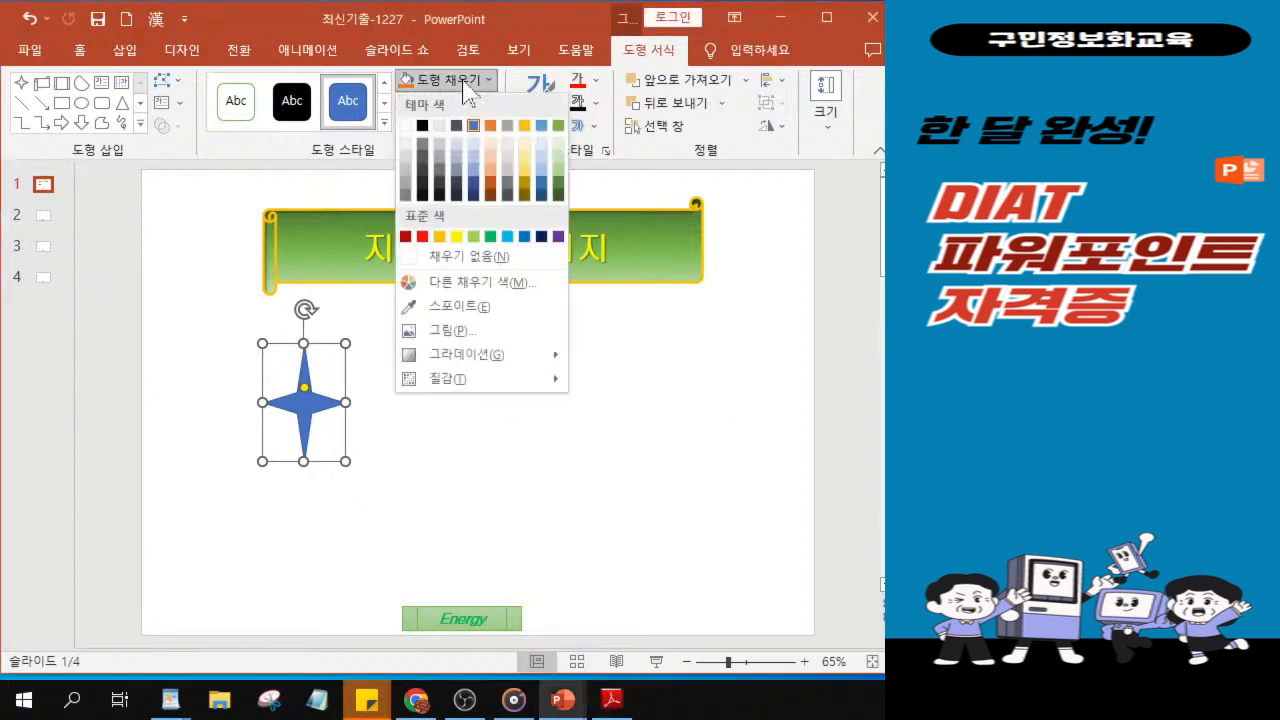
{"action": "left_click", "coordinate": [440, 237]}
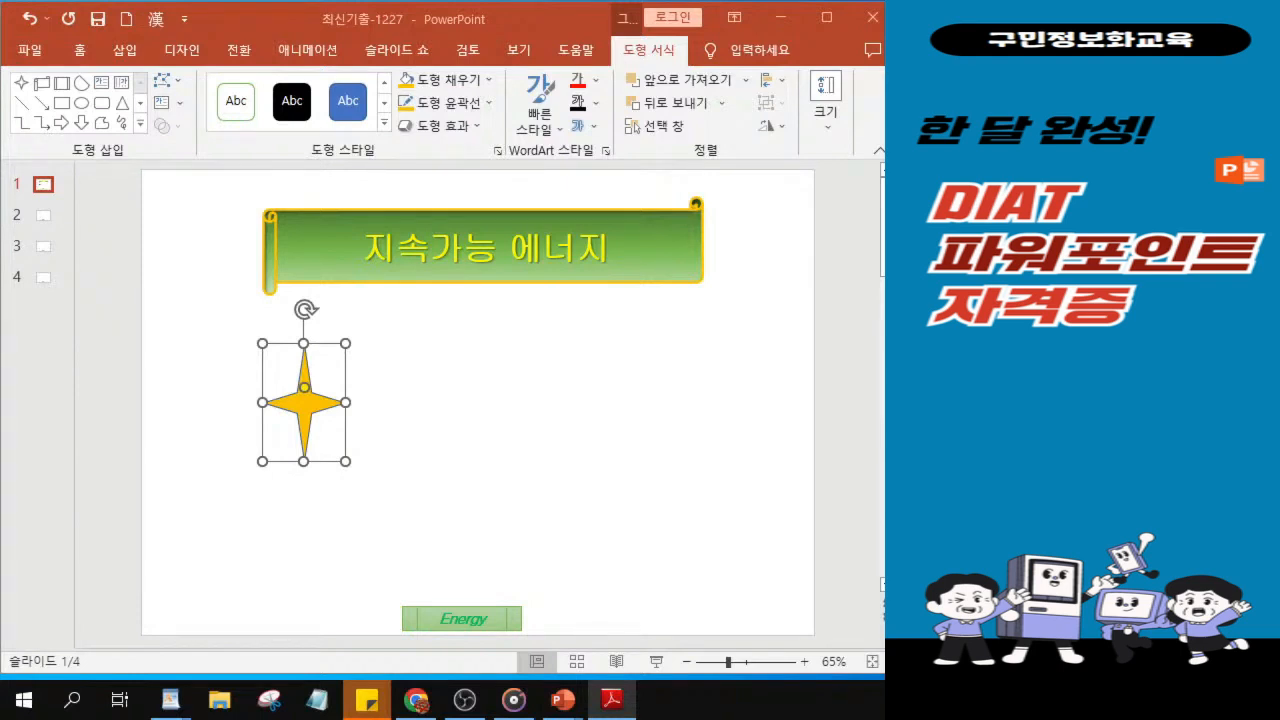
{"action": "left_click", "coordinate": [467, 82]}
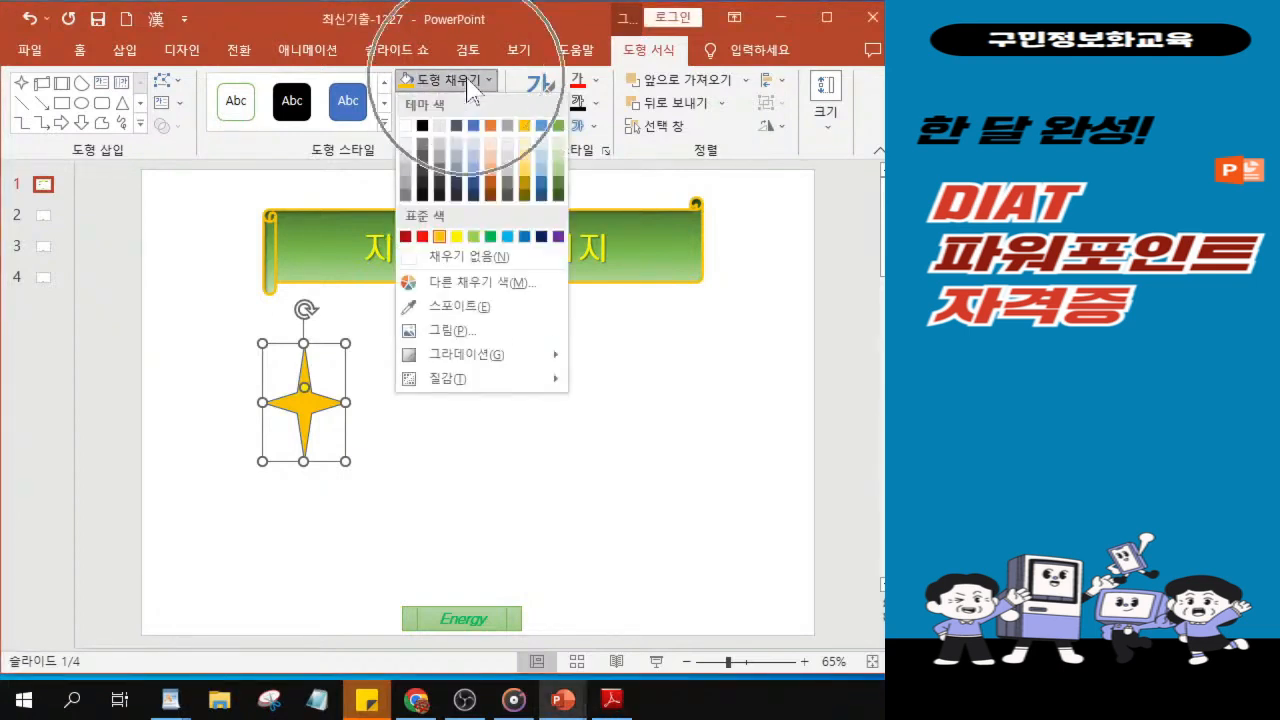
{"action": "mouse_move", "coordinate": [461, 364]}
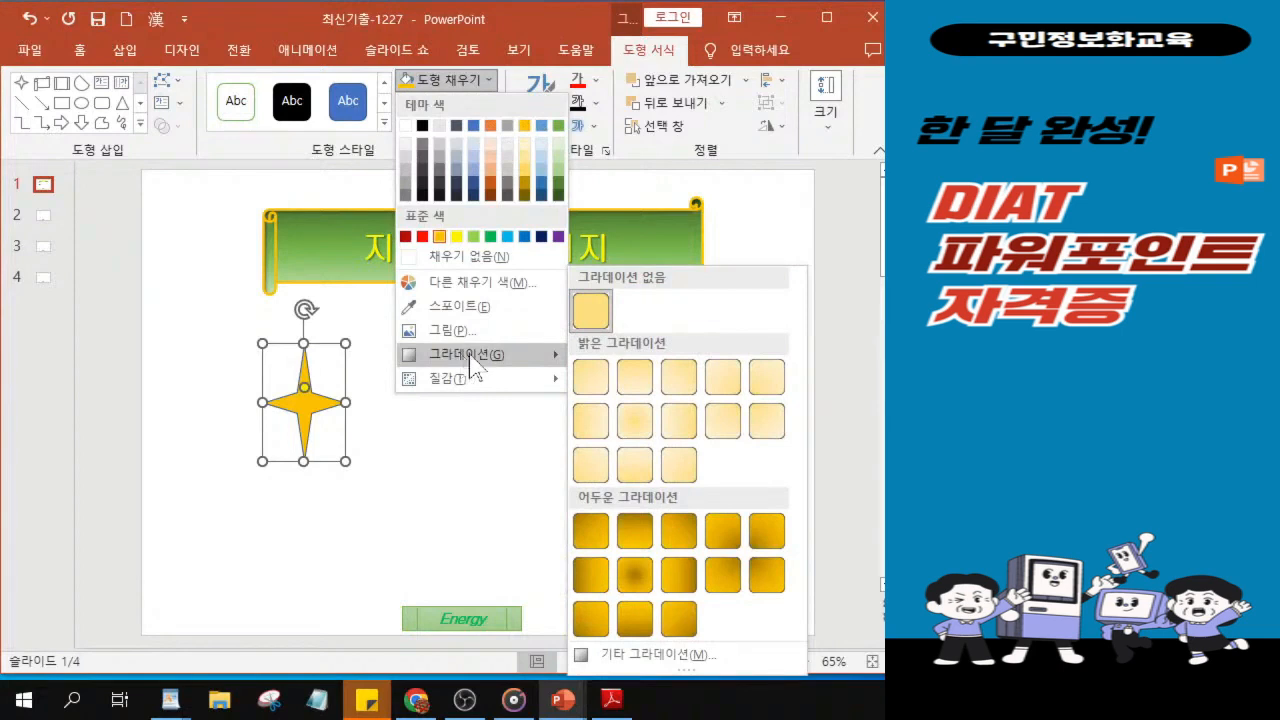
{"action": "left_click", "coordinate": [635, 575]}
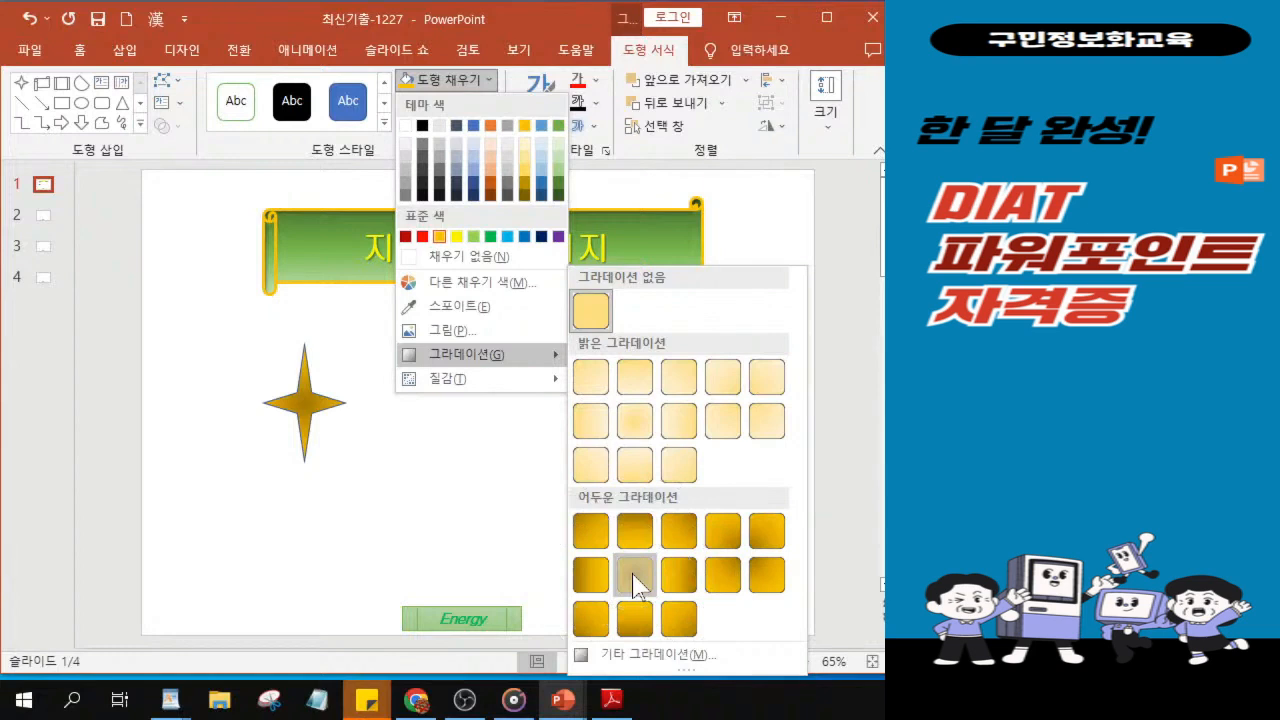
{"action": "left_click", "coordinate": [634, 575]}
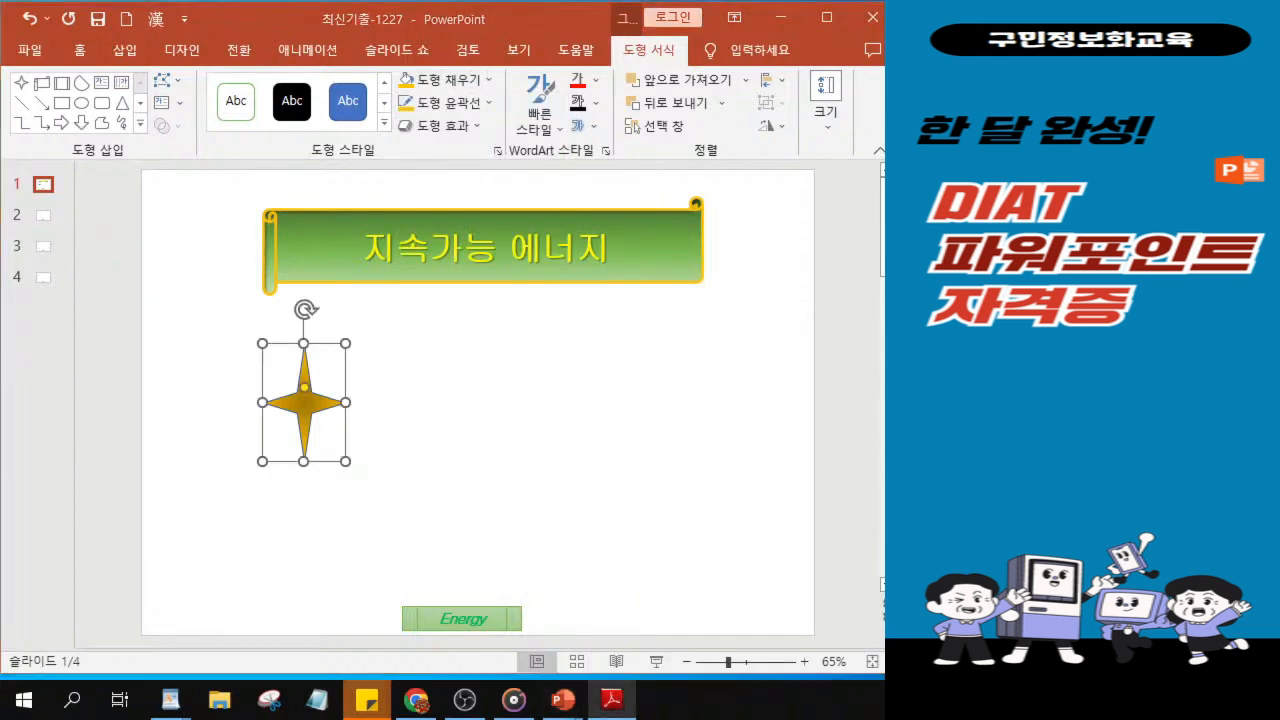
Remove the outline of the four-pointed star (윤곽선 없음).
{"action": "left_click", "coordinate": [472, 108]}
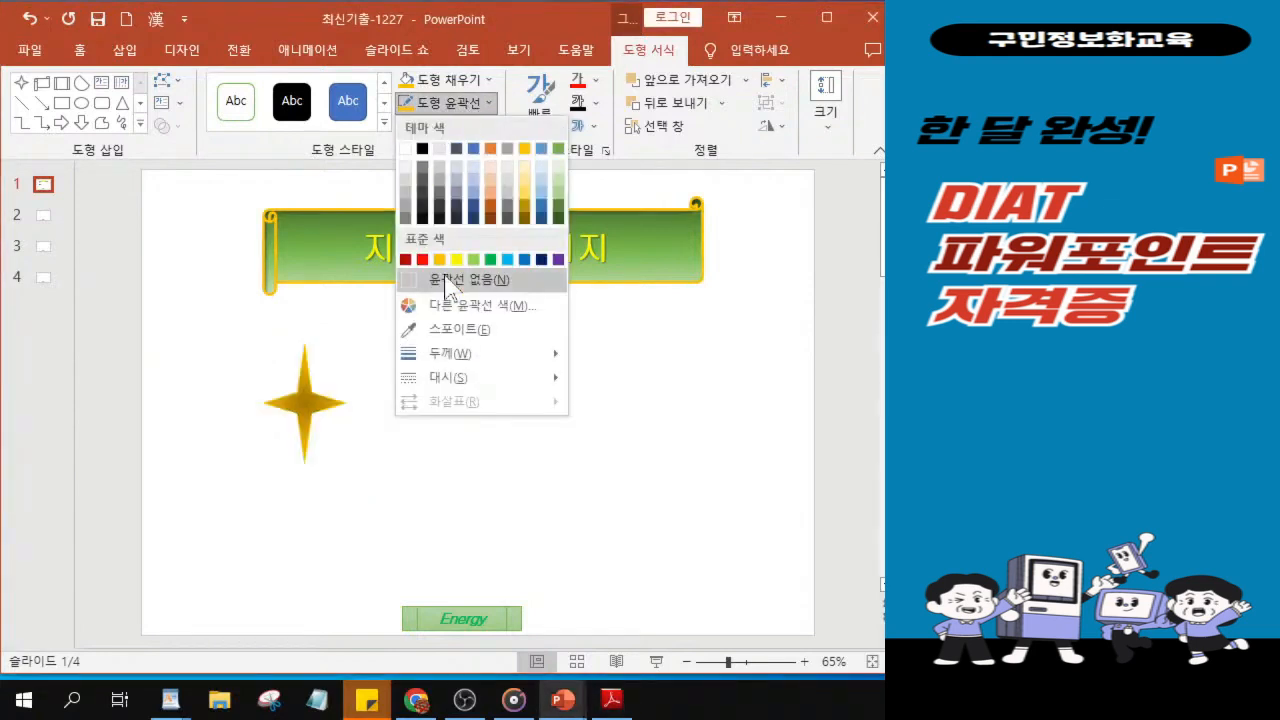
{"action": "key", "text": "ctrl"}
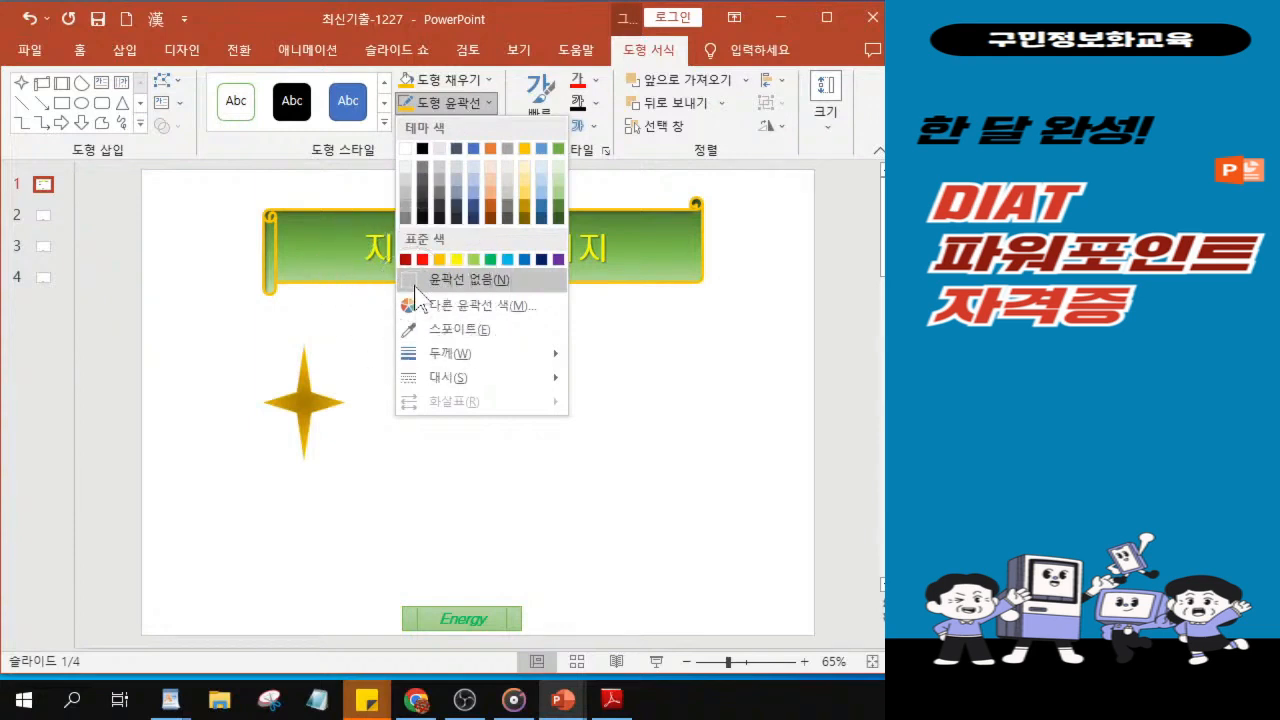
{"action": "left_click", "coordinate": [415, 285]}
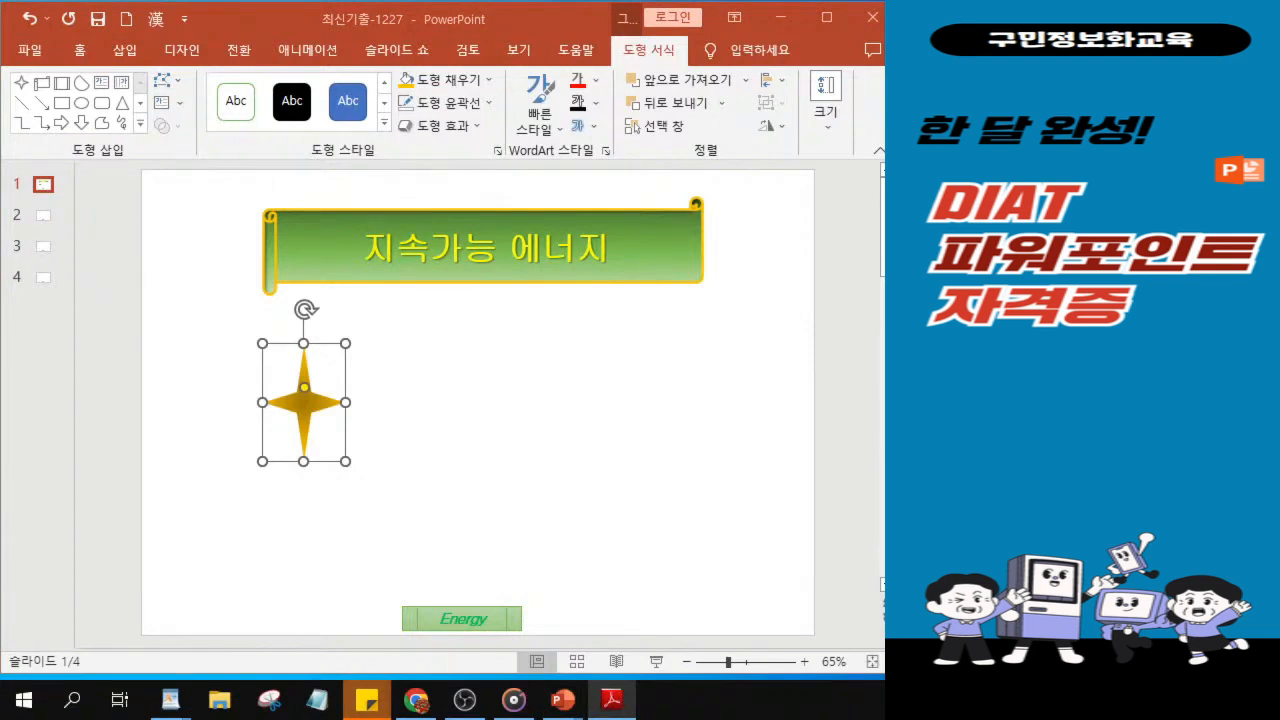
Give the four-pointed star an inner (안쪽) shadow using the centered variant.
{"action": "left_click", "coordinate": [460, 126]}
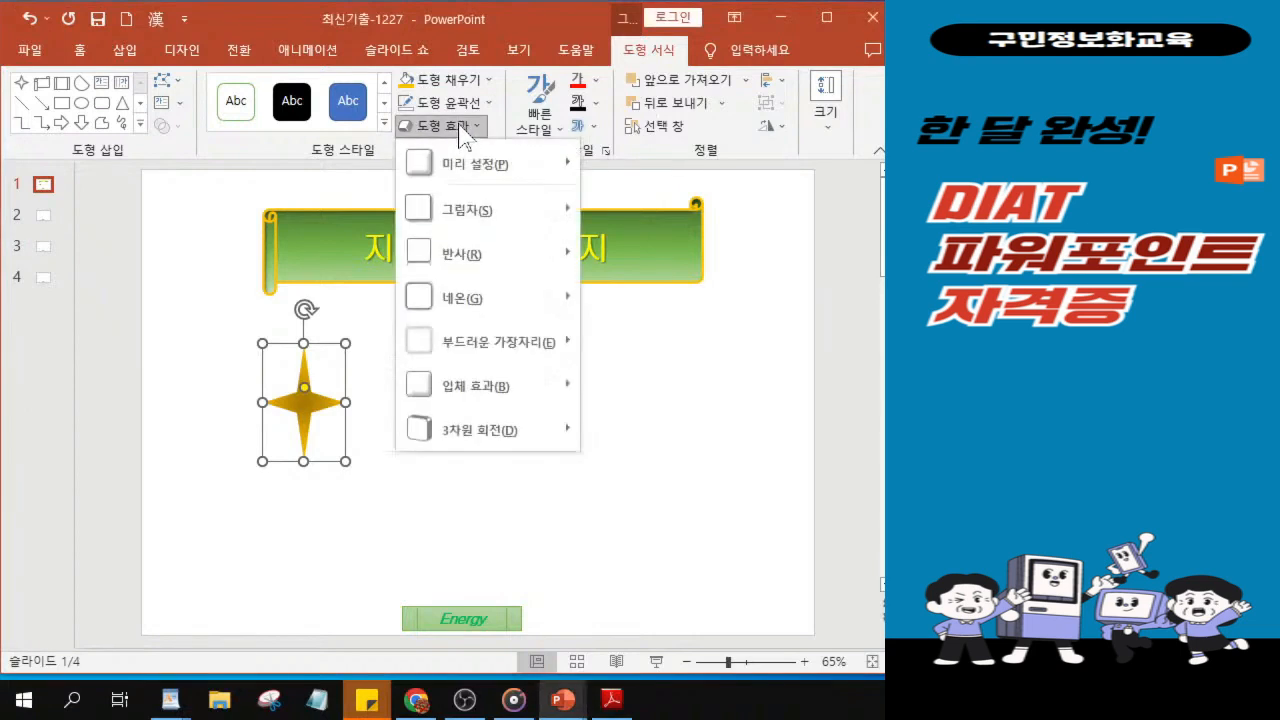
{"action": "left_click", "coordinate": [459, 218]}
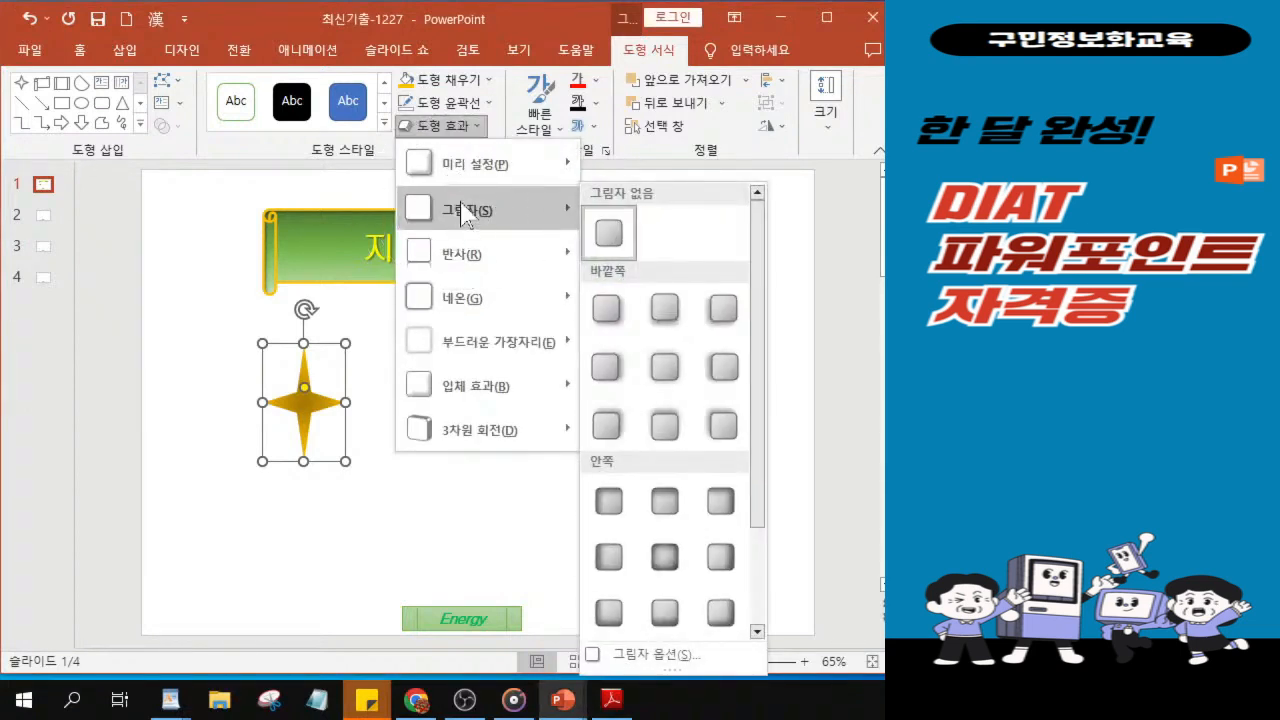
{"action": "left_click", "coordinate": [658, 562]}
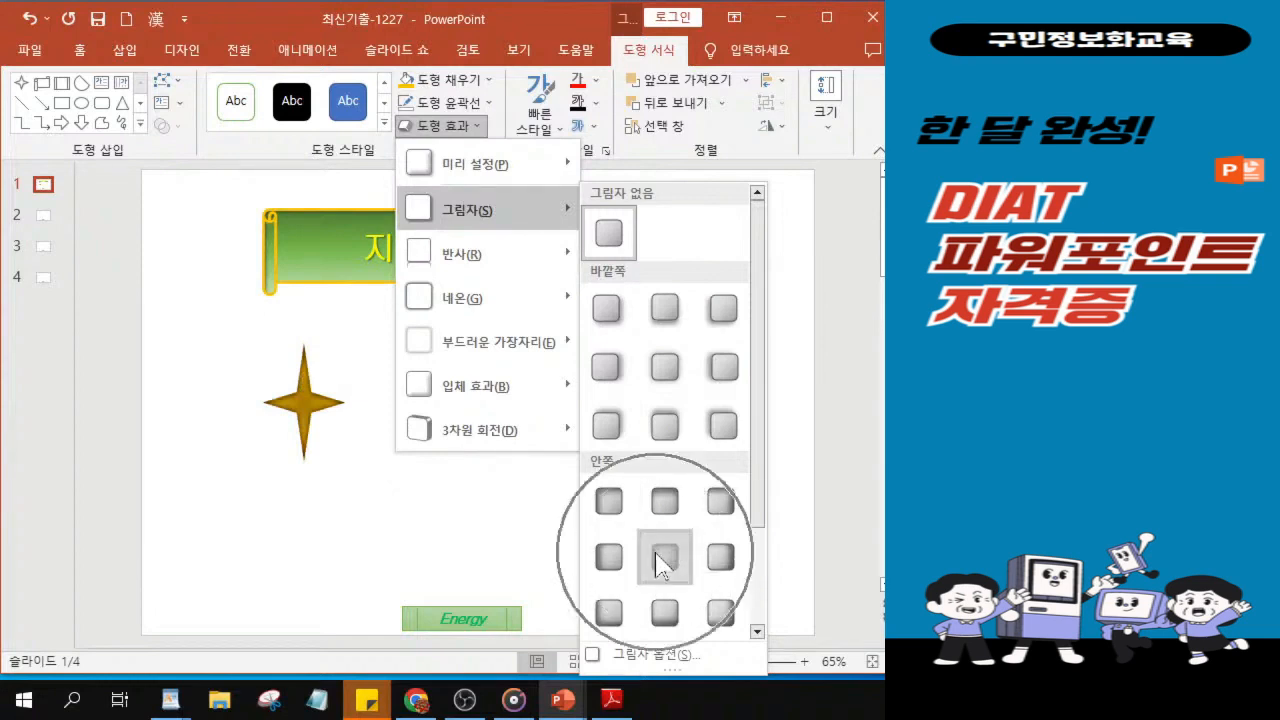
{"action": "left_click", "coordinate": [658, 562]}
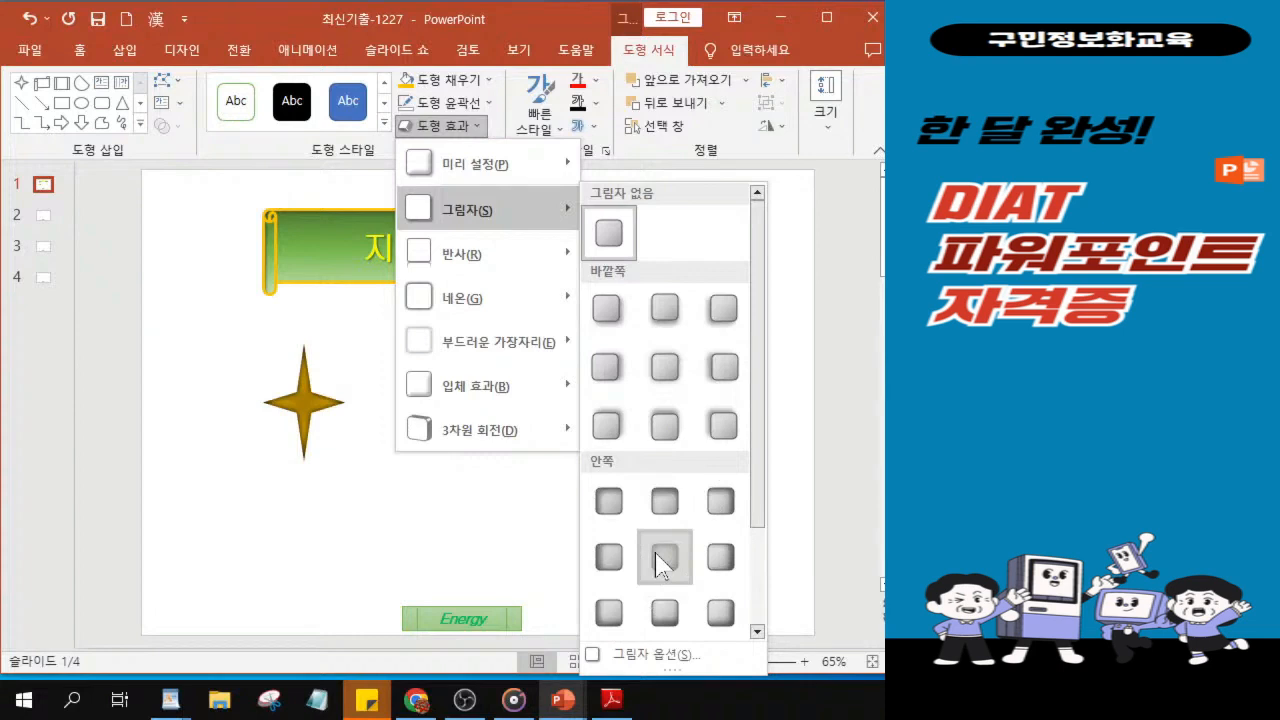
{"action": "left_click", "coordinate": [658, 562]}
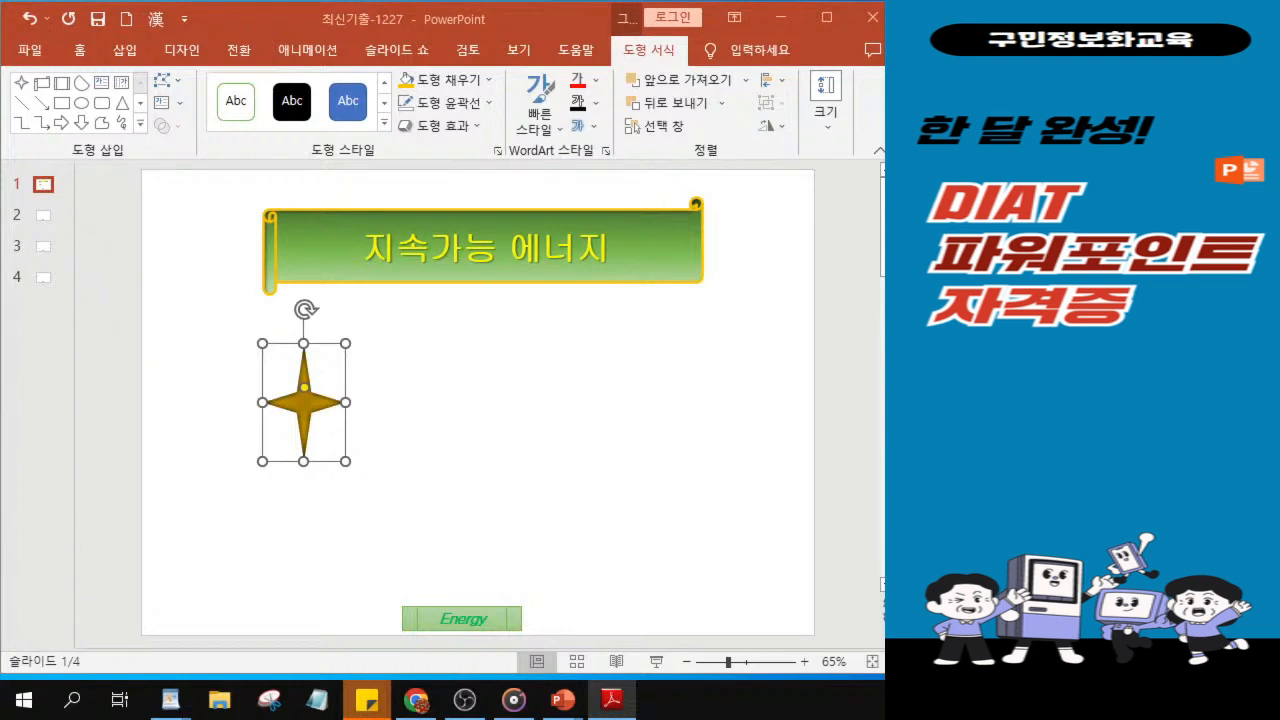
Add a reflection to the four-pointed star, using the middle variation of the first row in 반사 변형.
{"action": "left_click", "coordinate": [450, 128]}
{"action": "mouse_move", "coordinate": [482, 272]}
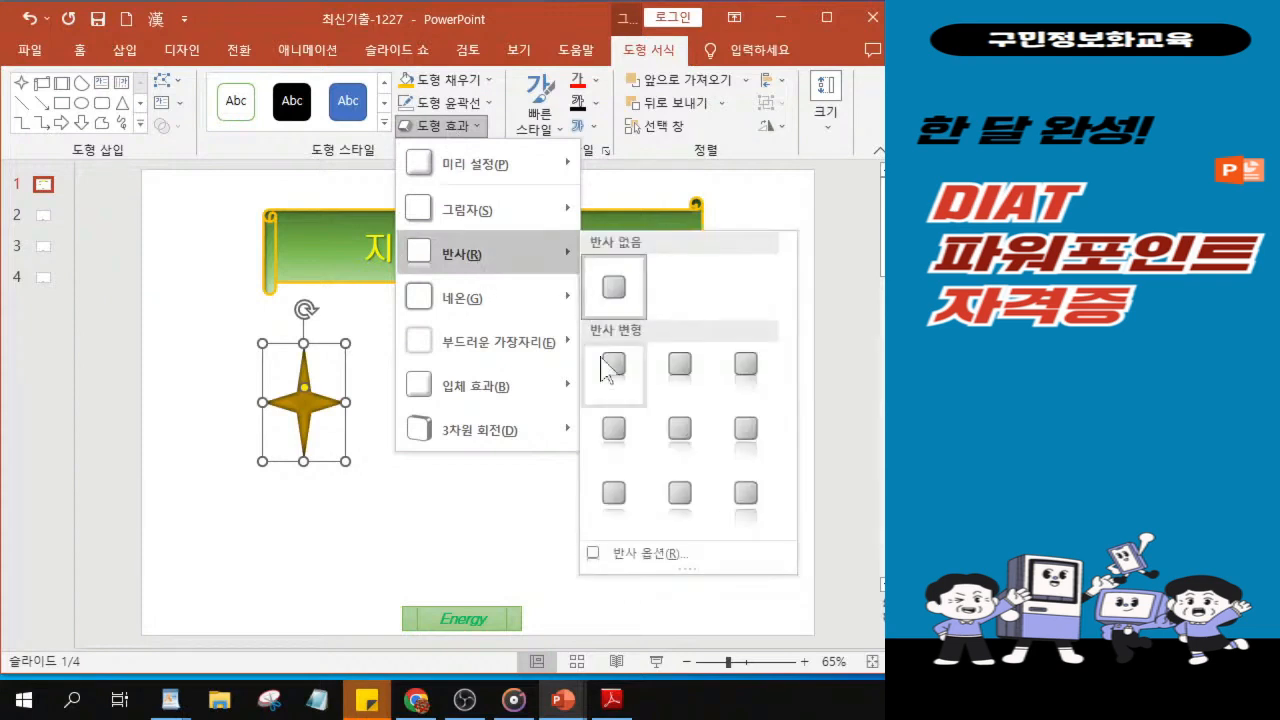
{"action": "left_click", "coordinate": [676, 376]}
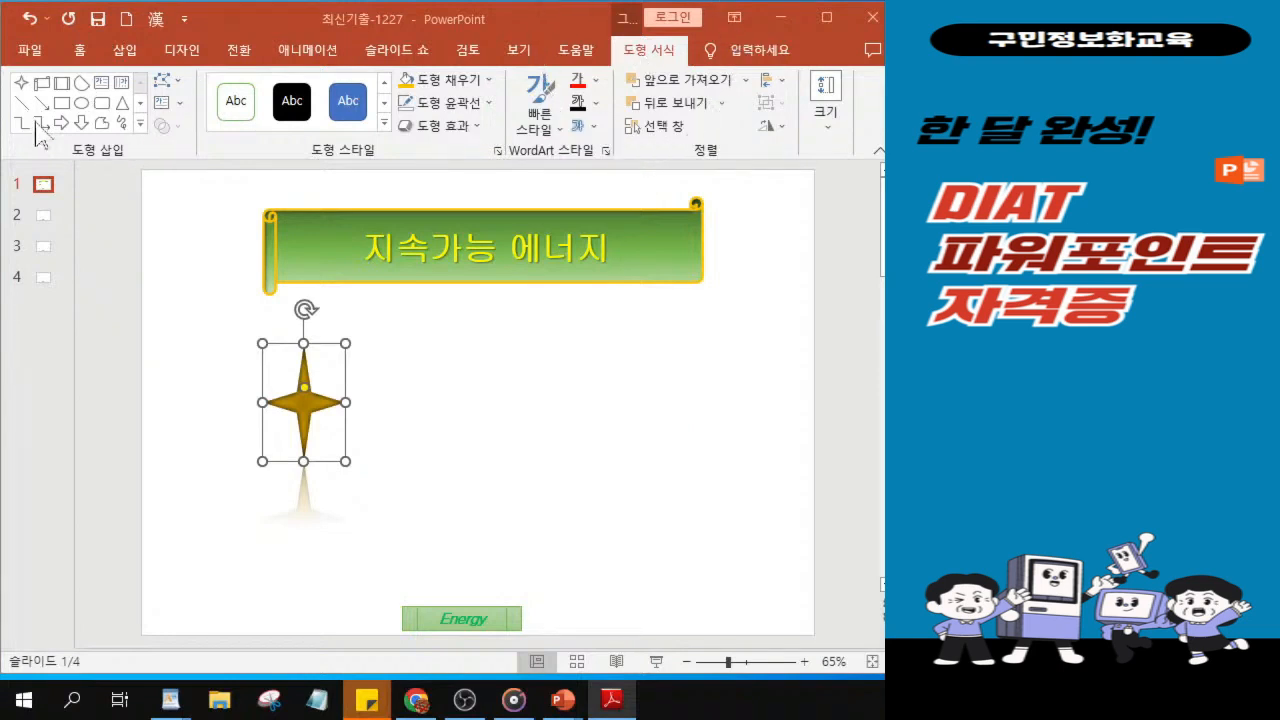
Draw a cloud below the right end of the title scroll and shift the four-pointed star slightly left.
{"action": "left_click", "coordinate": [140, 124]}
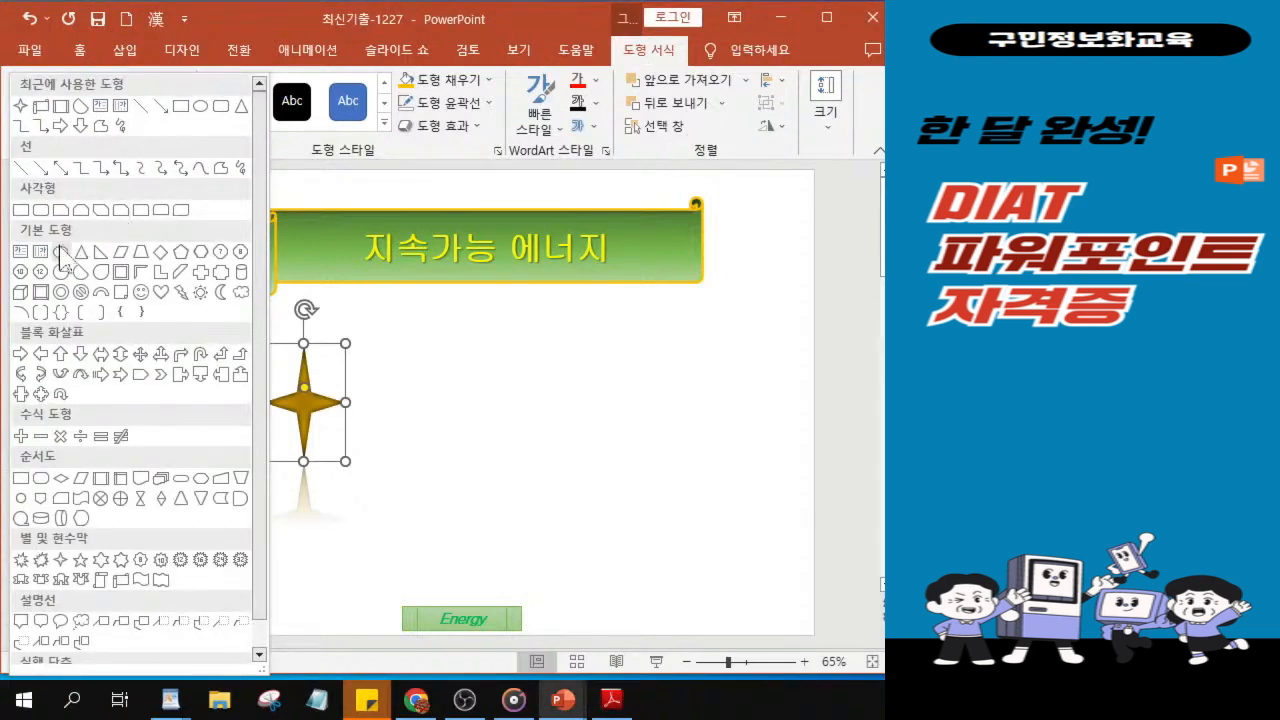
{"action": "left_click", "coordinate": [241, 294]}
{"action": "left_click", "coordinate": [241, 292]}
{"action": "left_click_drag", "start_coordinate": [609, 340], "coordinate": [738, 429]}
{"action": "left_click_drag", "start_coordinate": [312, 410], "coordinate": [285, 410]}
{"action": "left_click_drag", "start_coordinate": [660, 403], "coordinate": [663, 406]}
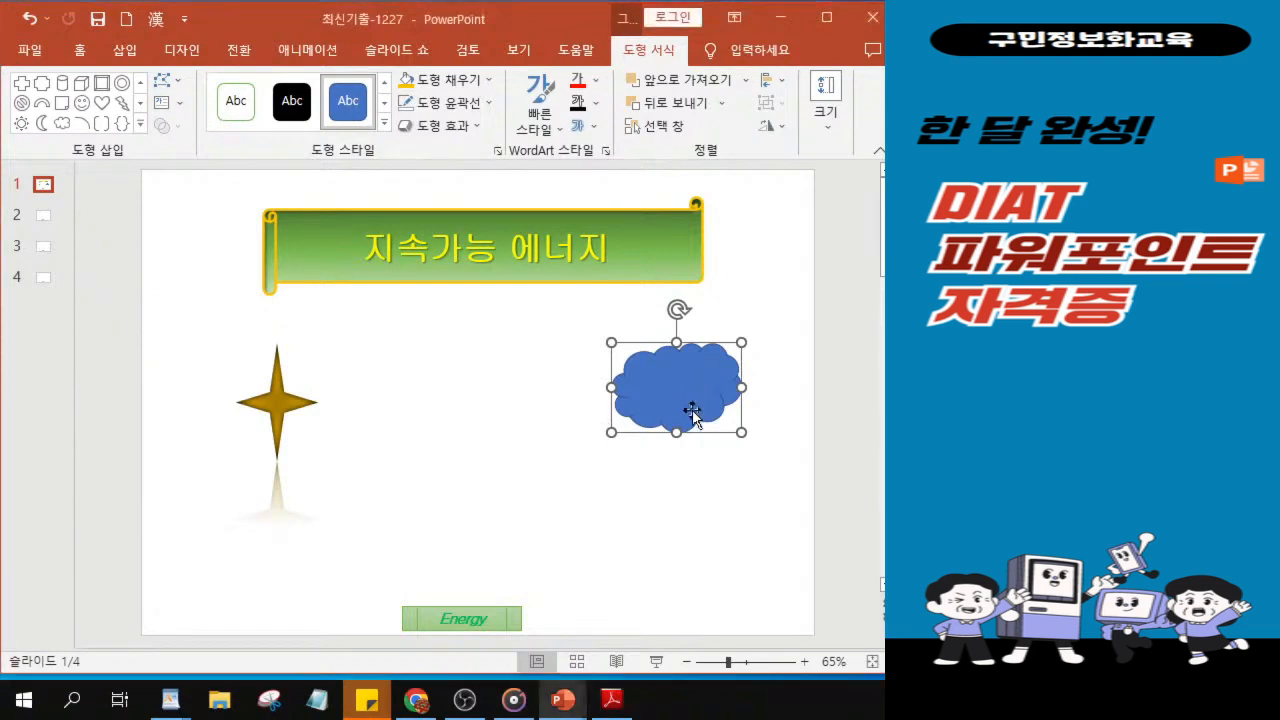
Apply the pale light-blue theme style from the fourth row of 테마 스타일 to the cloud.
{"action": "left_click", "coordinate": [384, 121]}
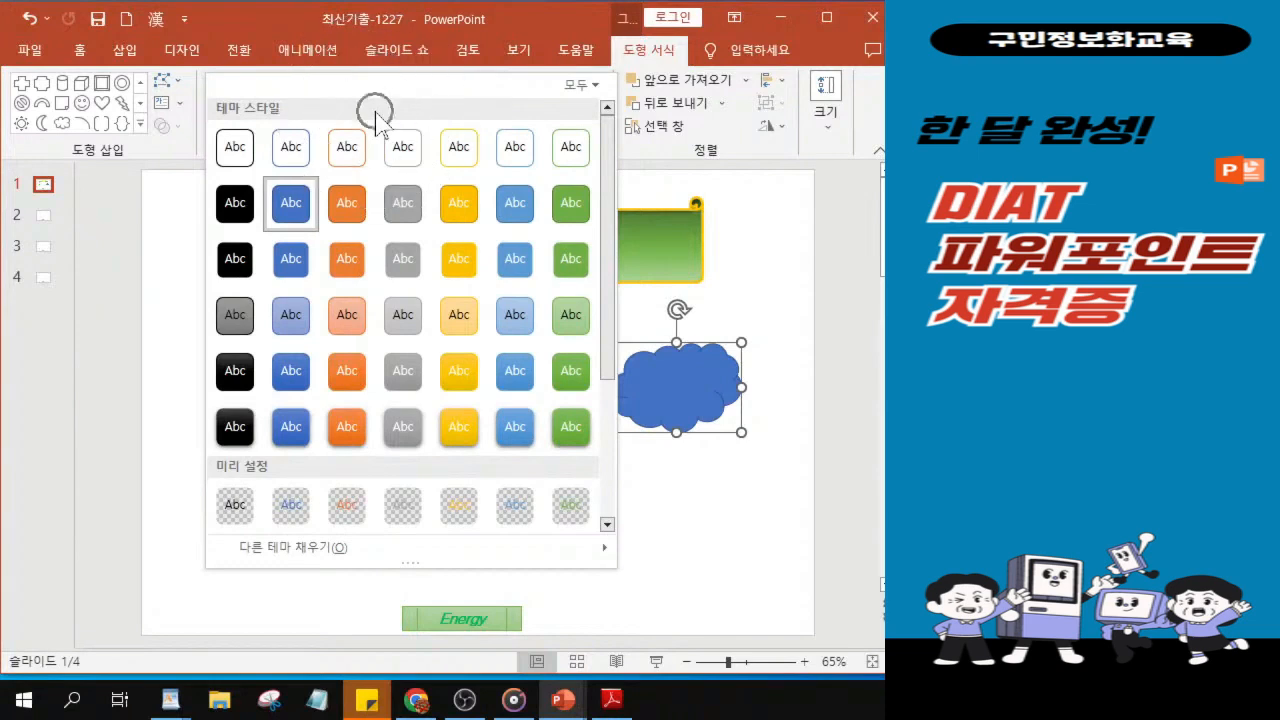
{"action": "left_click", "coordinate": [514, 315]}
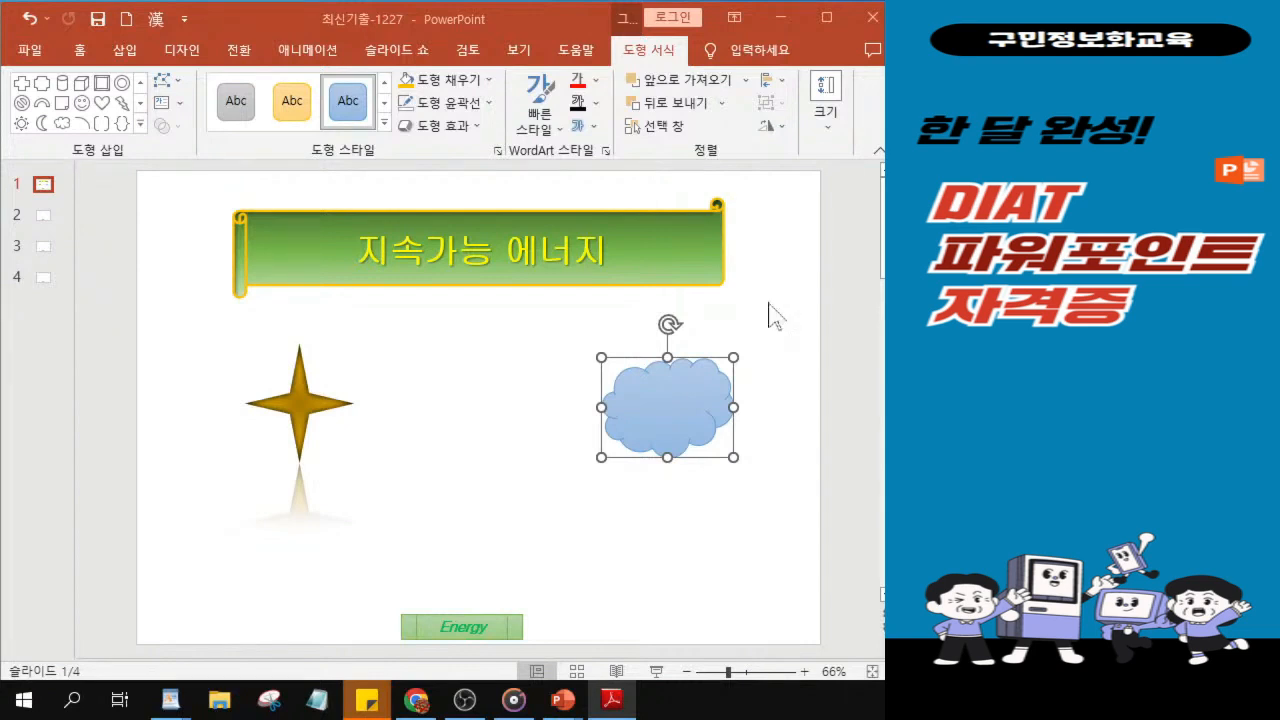
Start inserting a picture from this device and browse to the KAIT folder on the desktop (바탕 화면).
{"action": "left_click", "coordinate": [132, 53]}
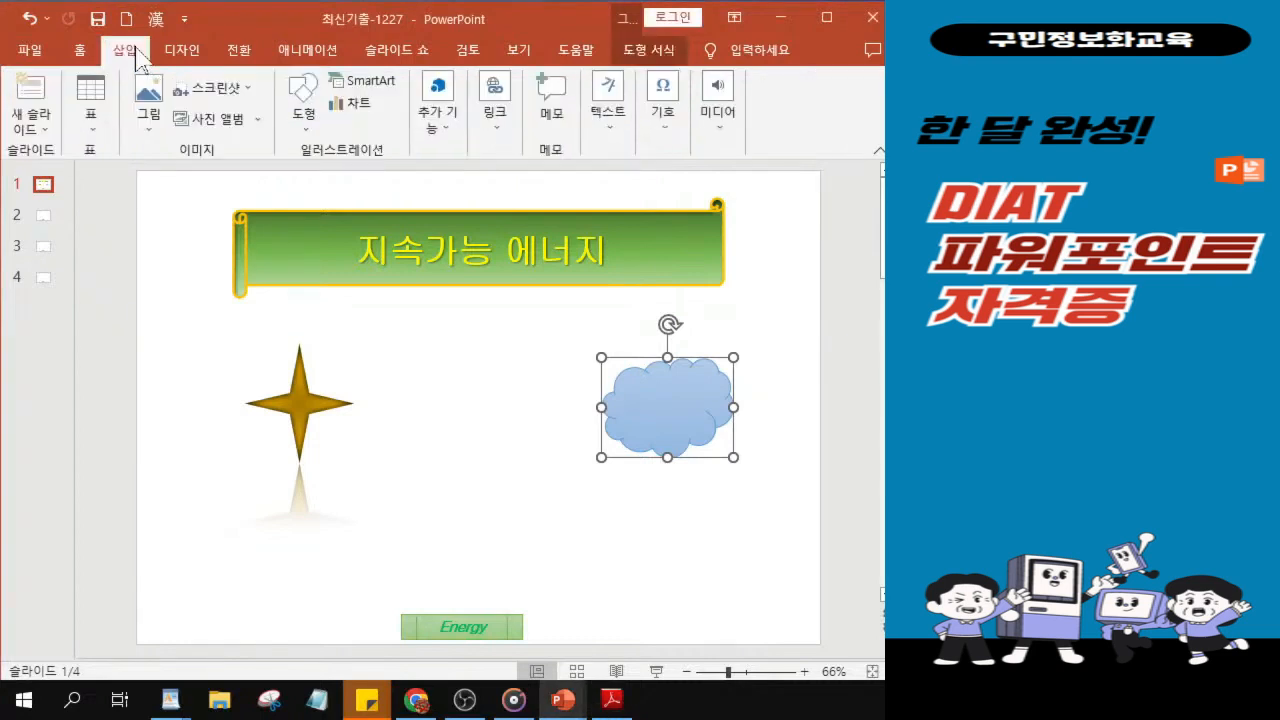
{"action": "left_click", "coordinate": [148, 108]}
{"action": "left_click", "coordinate": [172, 180]}
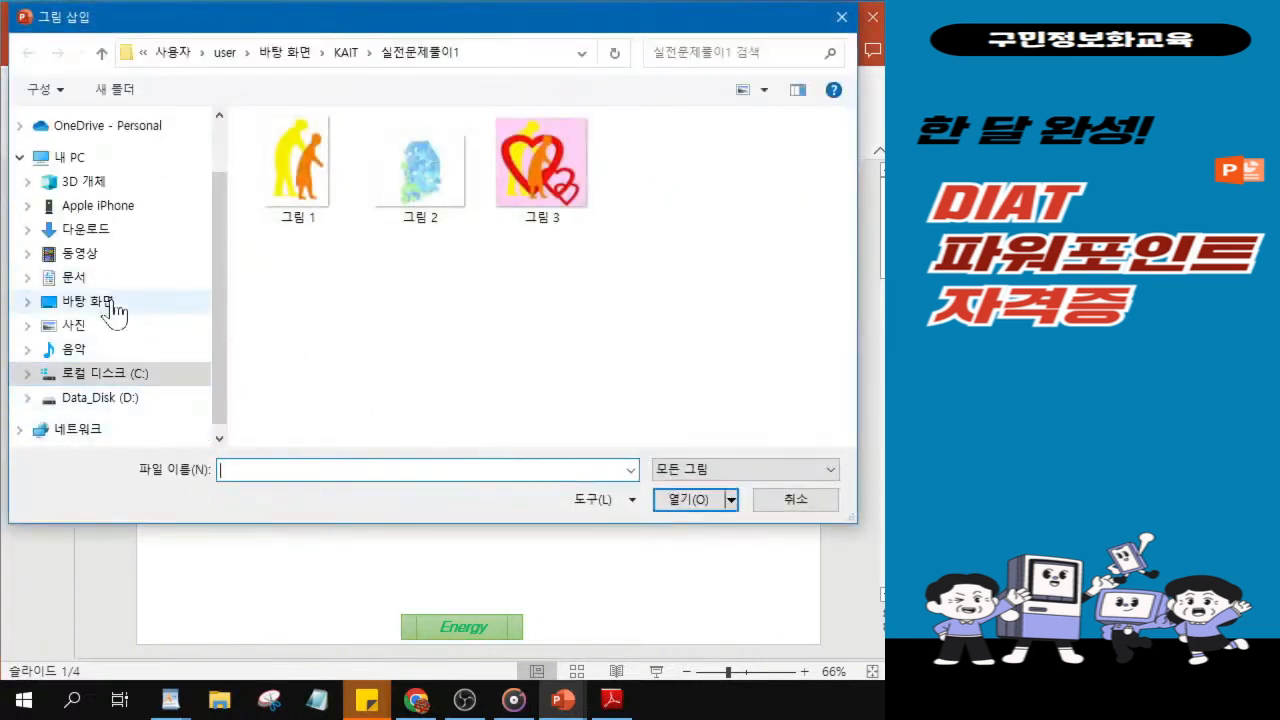
{"action": "left_click", "coordinate": [88, 301]}
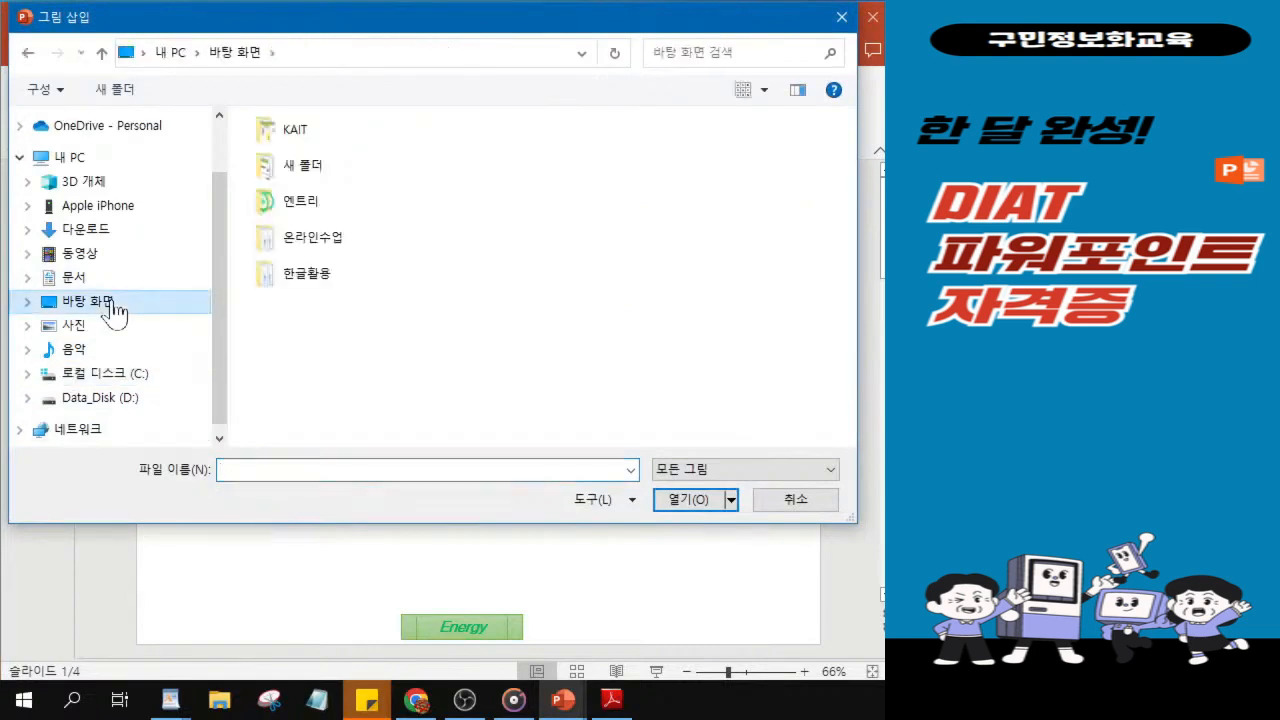
{"action": "left_click", "coordinate": [287, 131]}
{"action": "left_click", "coordinate": [287, 131]}
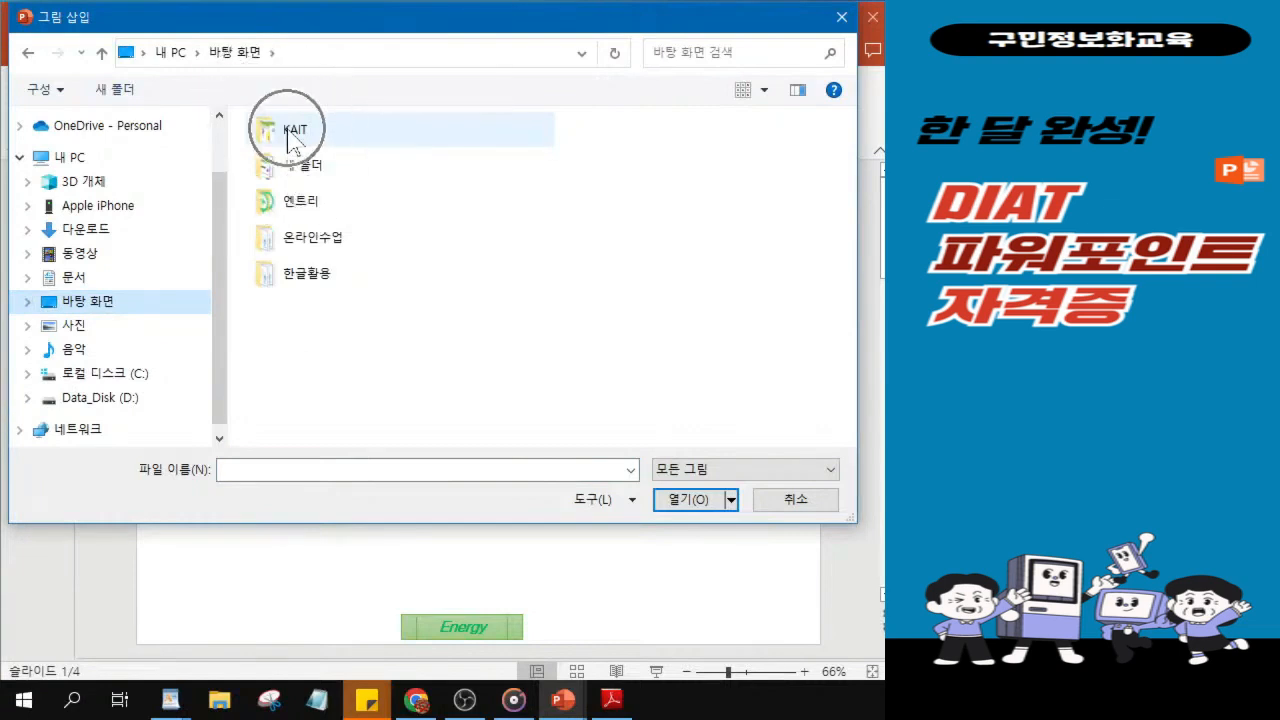
{"action": "left_click", "coordinate": [287, 131]}
{"action": "left_click", "coordinate": [287, 131]}
{"action": "key", "text": "ctrl"}
{"action": "key", "text": "ctrl"}
{"action": "key", "text": "ctrl"}
{"action": "double_click", "coordinate": [287, 131]}
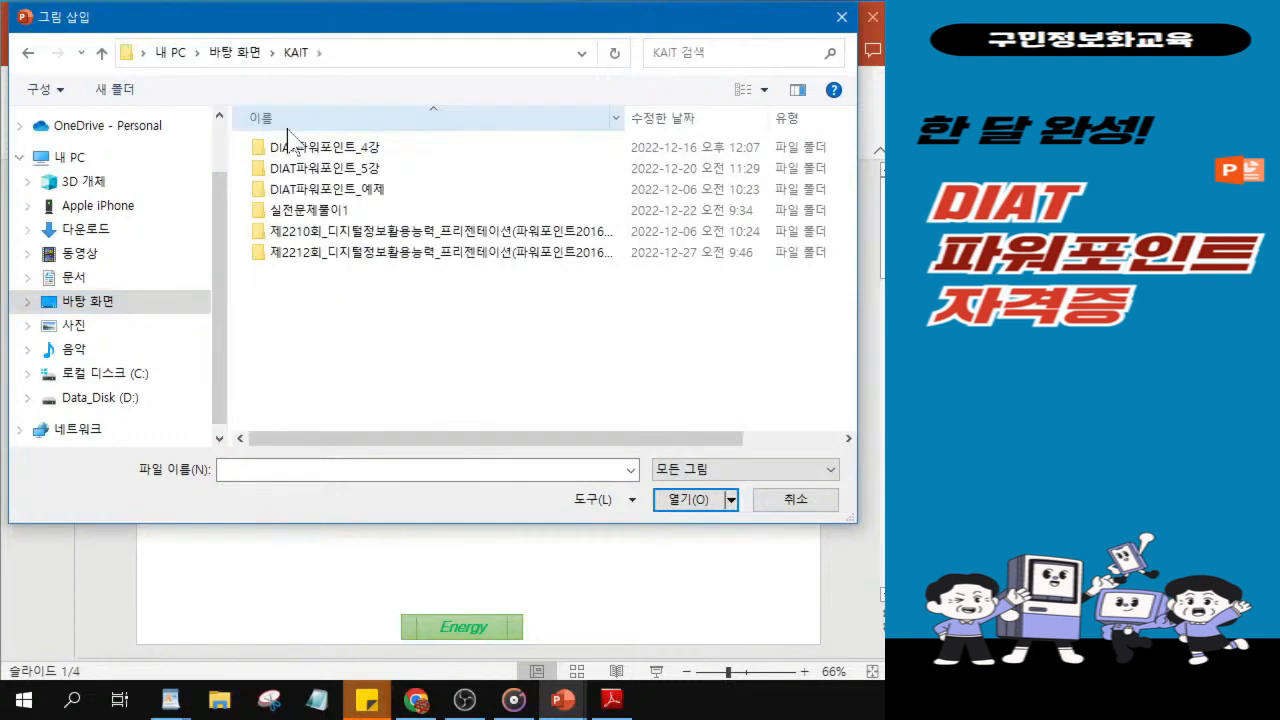
Insert the light-bulb picture 그림1 from the 제2212회 exam folder onto slide 1.
{"action": "left_click", "coordinate": [342, 256]}
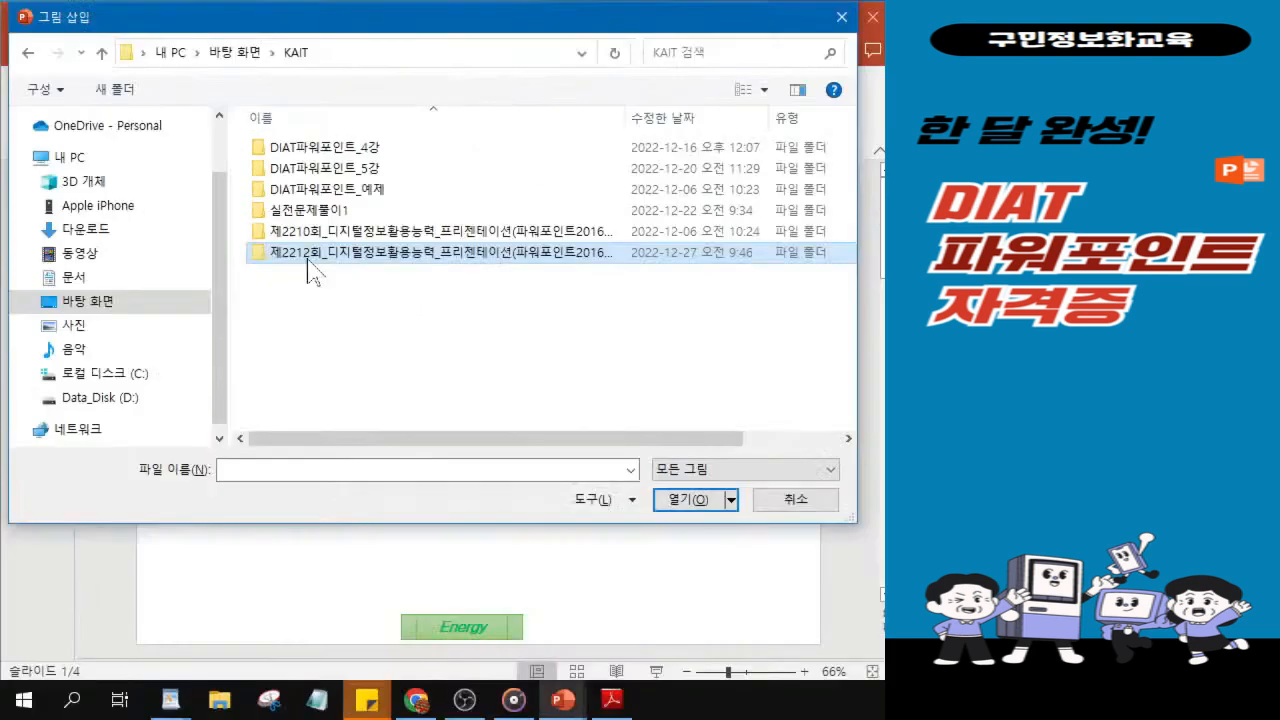
{"action": "double_click", "coordinate": [283, 258]}
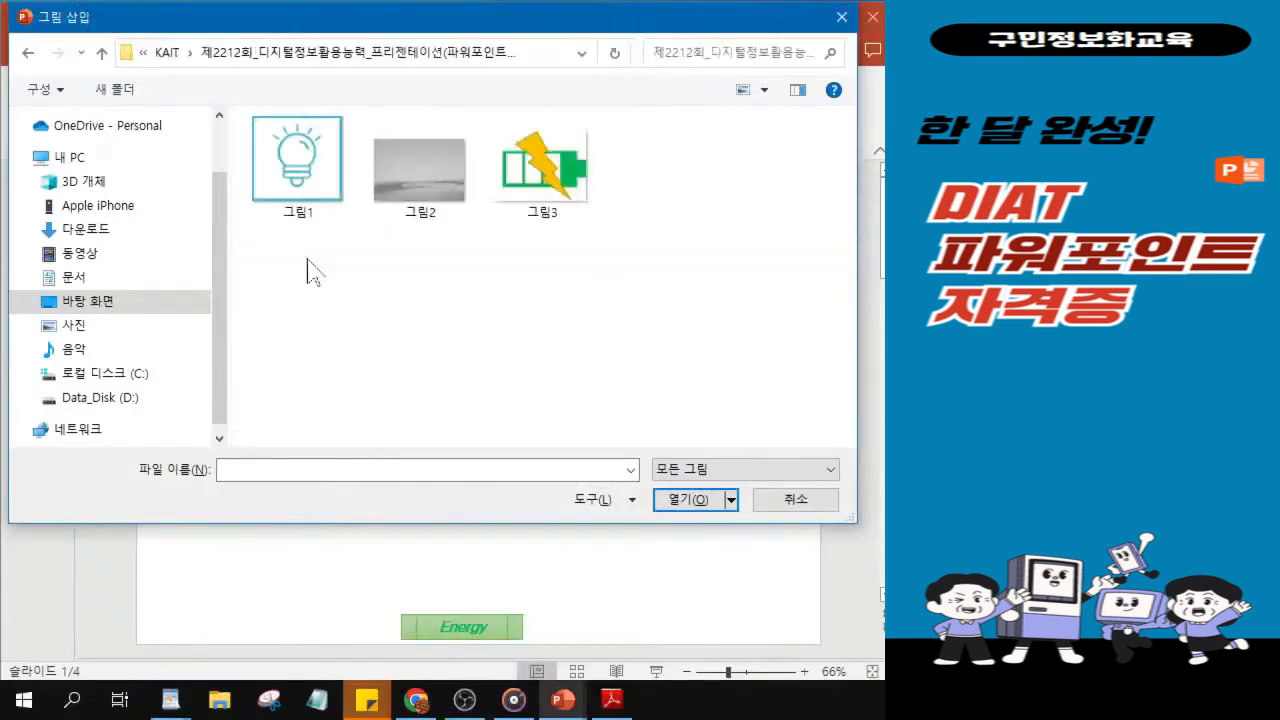
{"action": "left_click", "coordinate": [282, 152]}
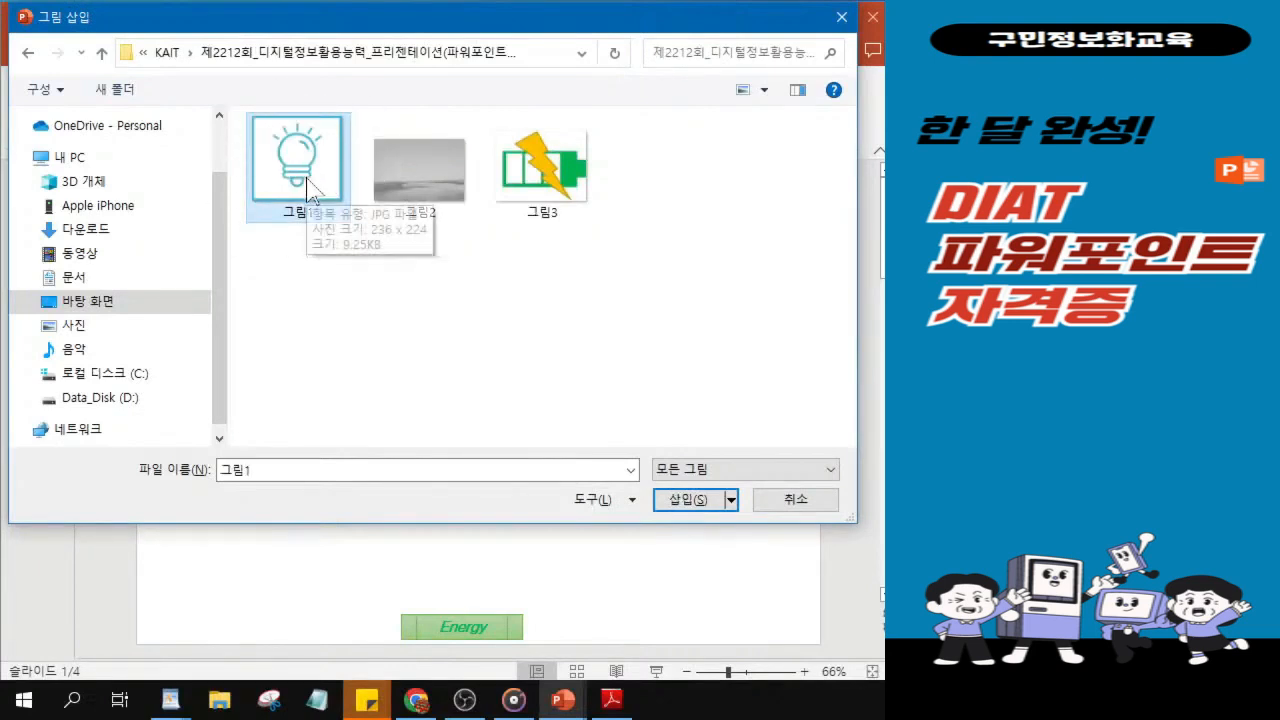
{"action": "left_click", "coordinate": [698, 505]}
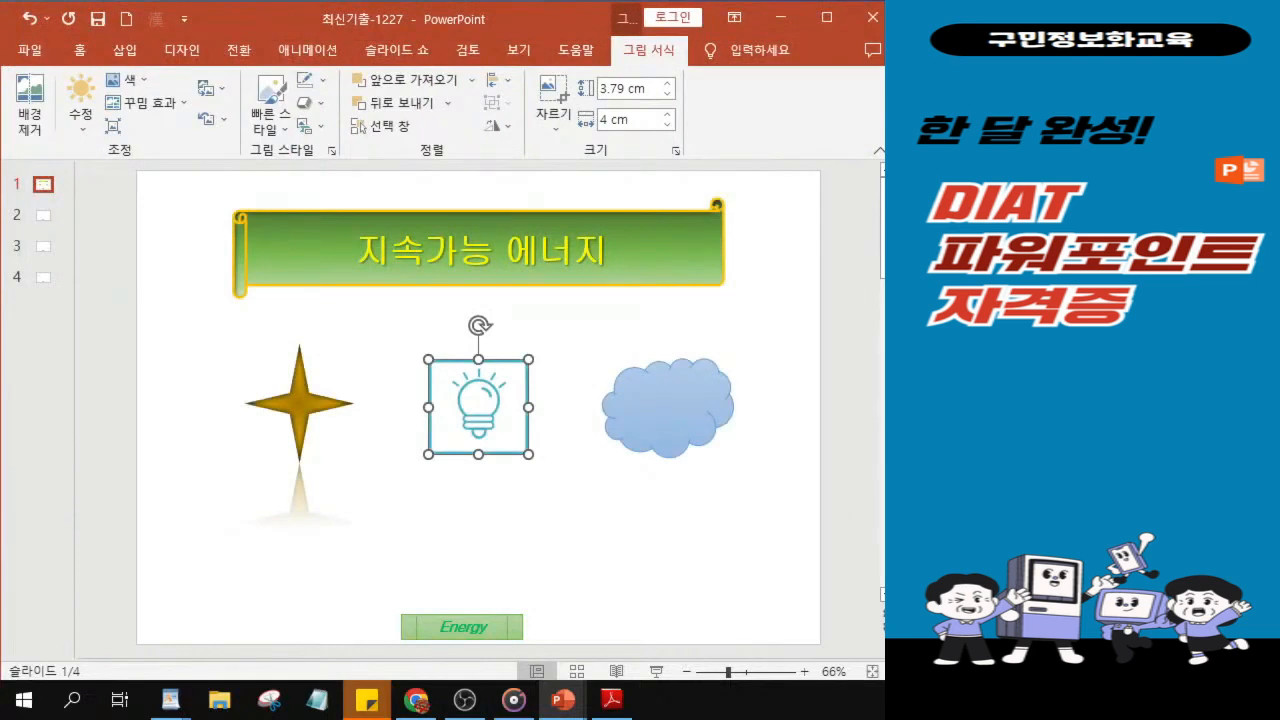
Unlock the light-bulb picture's aspect ratio (가로 세로 비율 고정) in its size settings.
{"action": "key", "text": "alt+Tab"}
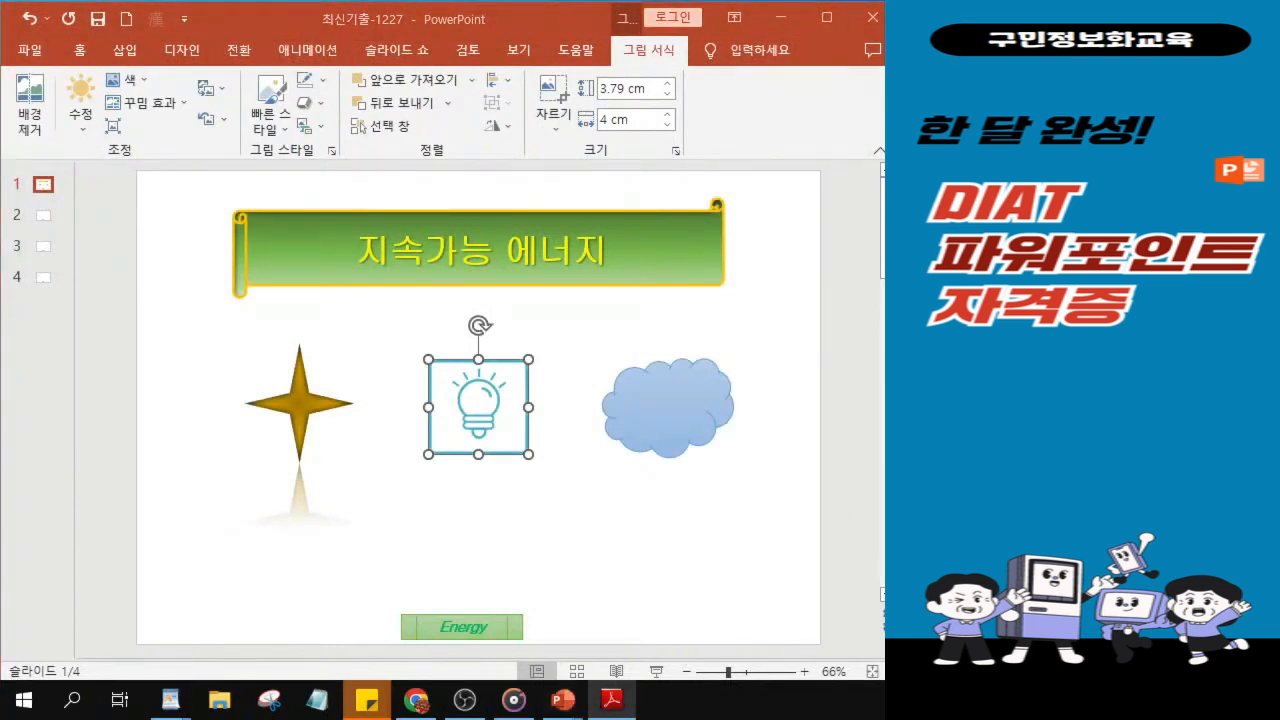
{"action": "left_click", "coordinate": [480, 410]}
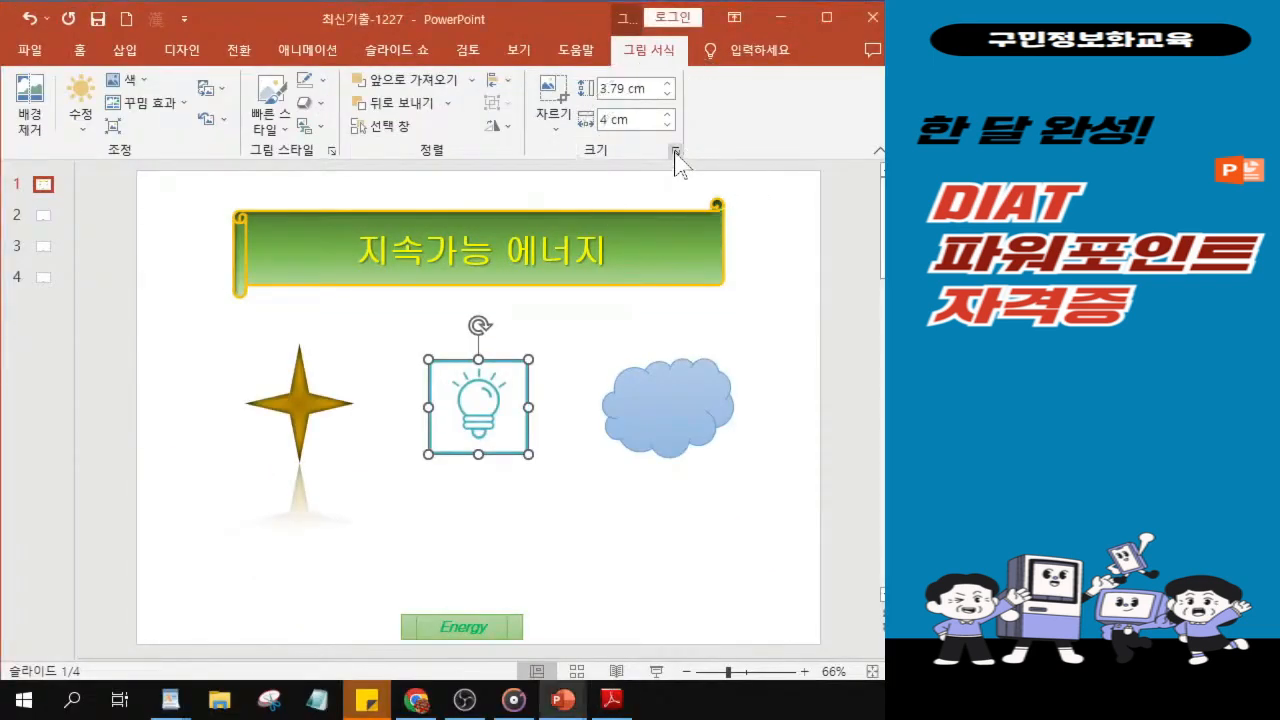
{"action": "left_click", "coordinate": [675, 152]}
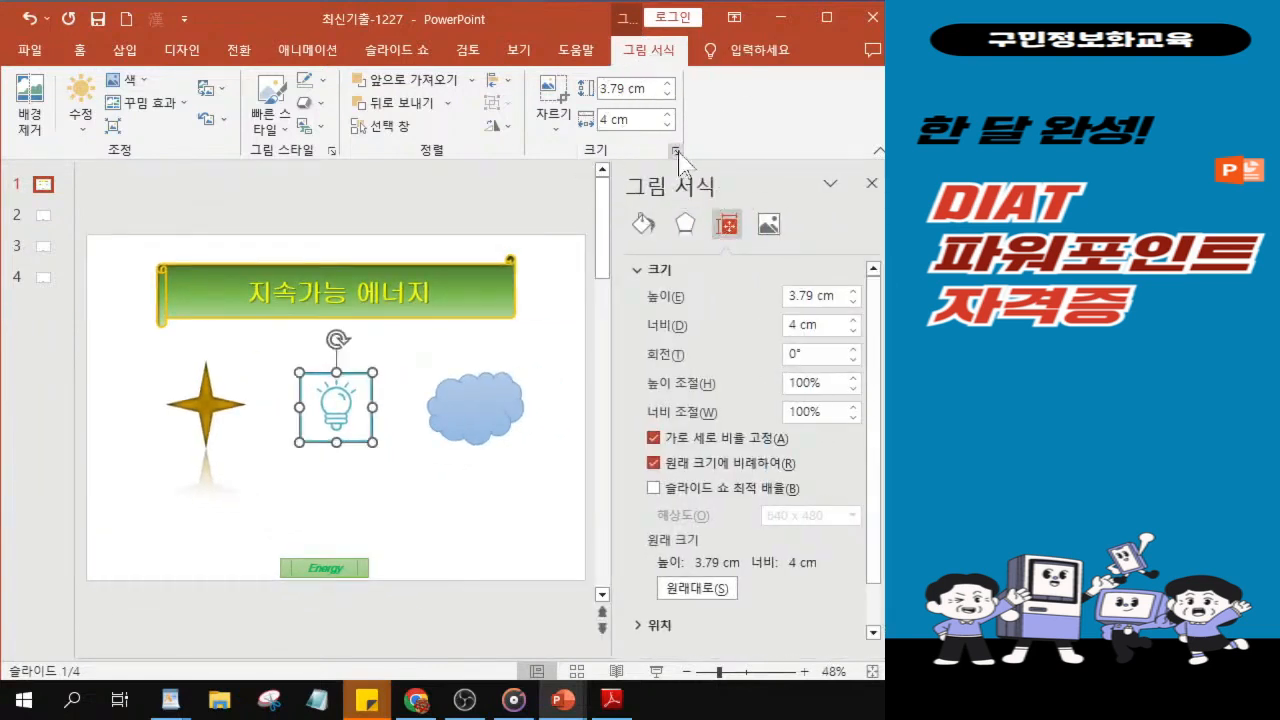
{"action": "left_click", "coordinate": [655, 441]}
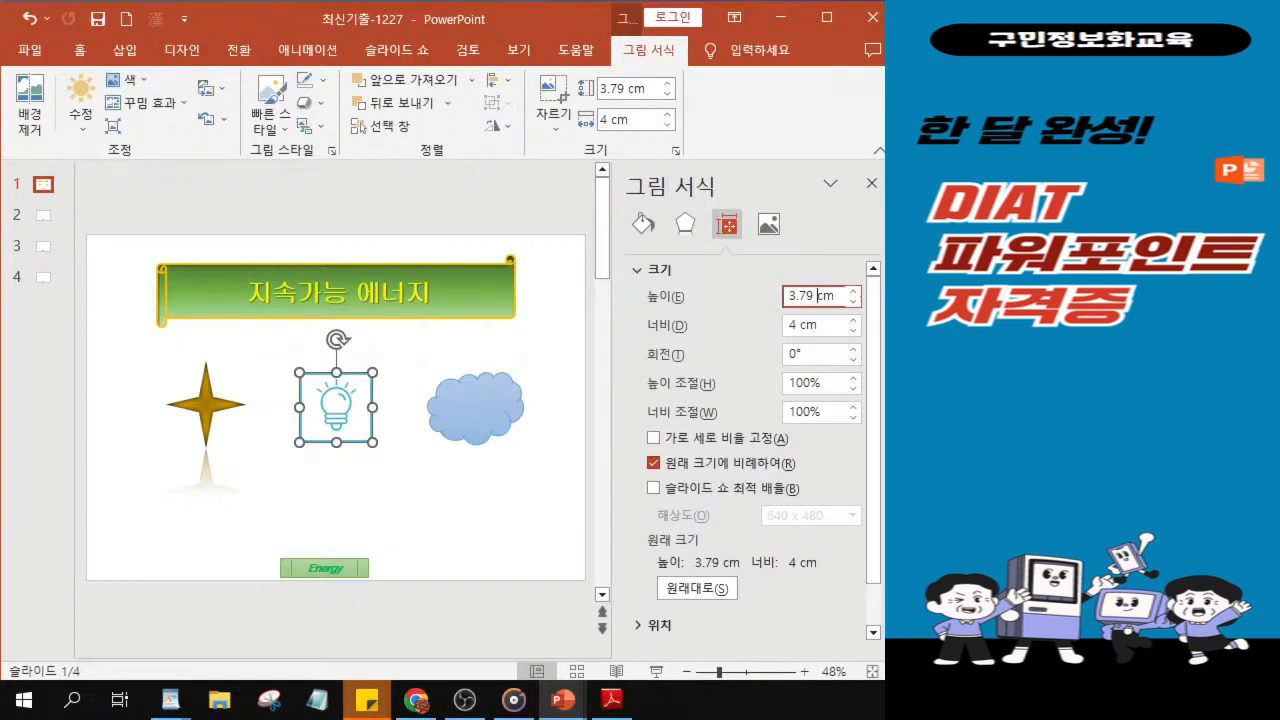
Set the light-bulb picture to 5 cm high and 6 cm wide, and center it between the star and the cloud.
{"action": "left_click_drag", "start_coordinate": [816, 296], "coordinate": [666, 300]}
{"action": "type", "text": "5"}
{"action": "key", "text": "Tab"}
{"action": "type", "text": "6"}
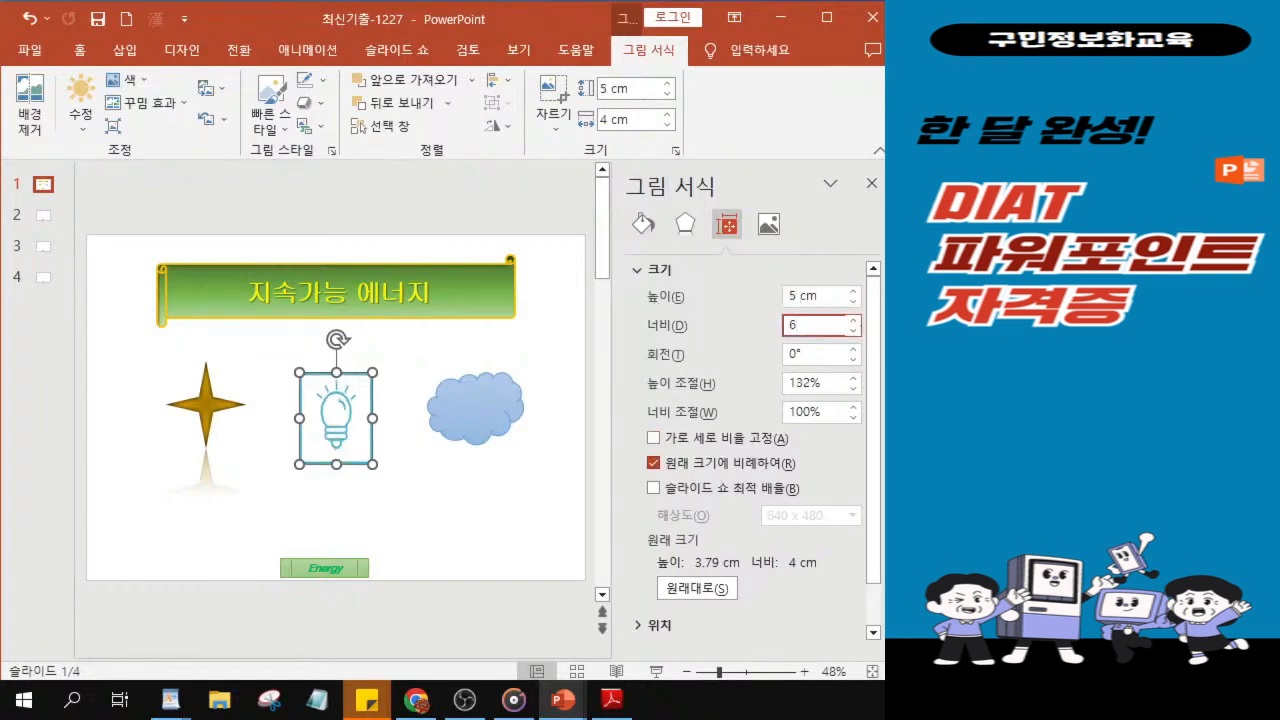
{"action": "key", "text": "Return"}
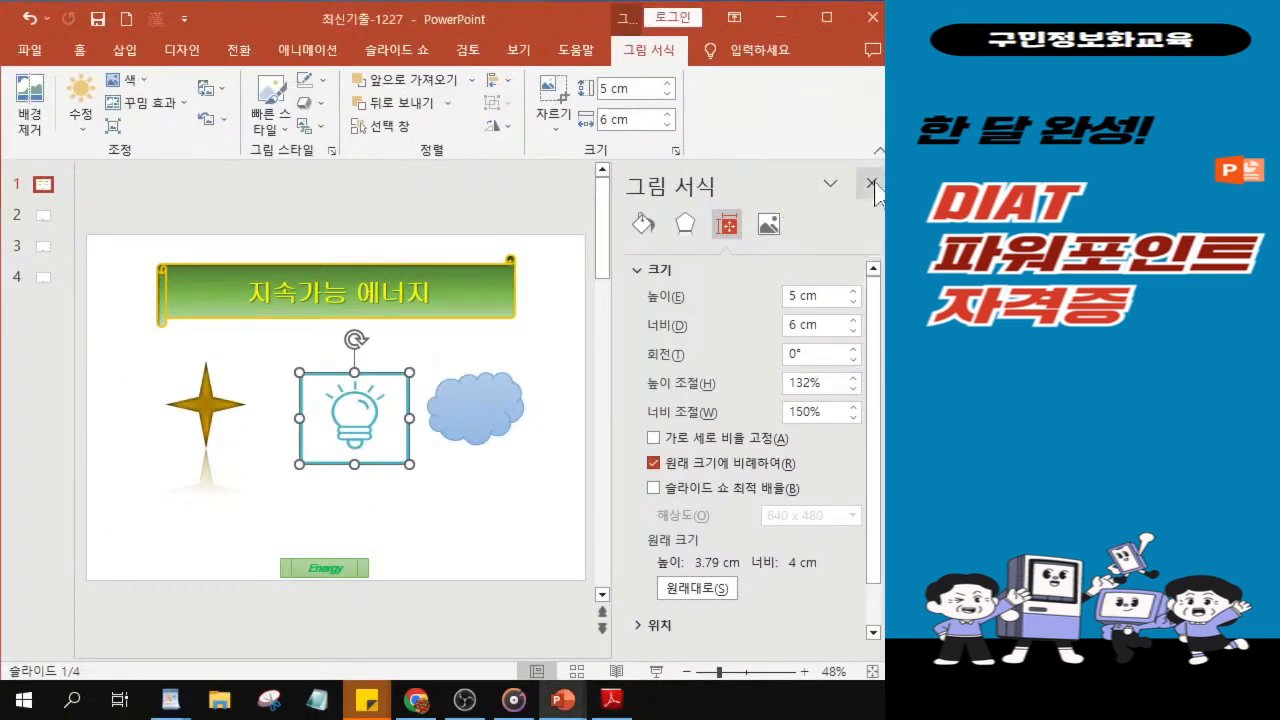
{"action": "left_click", "coordinate": [872, 185]}
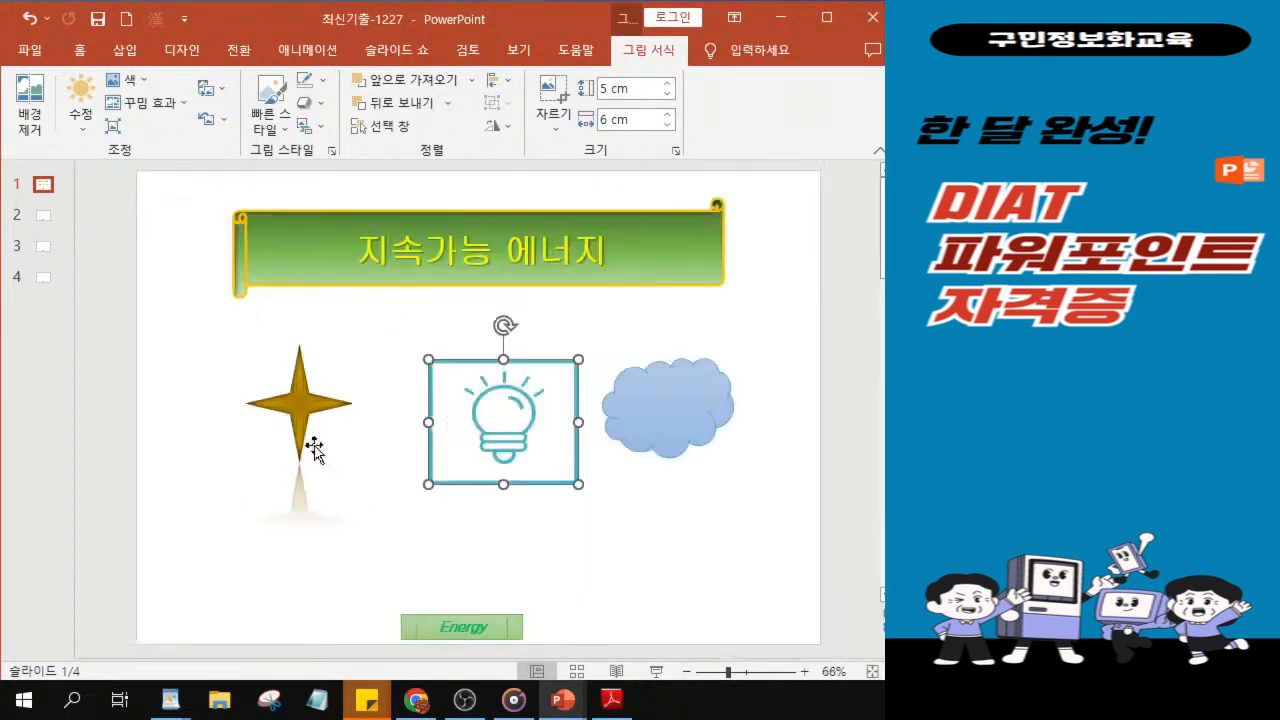
{"action": "left_click_drag", "start_coordinate": [466, 451], "coordinate": [443, 435]}
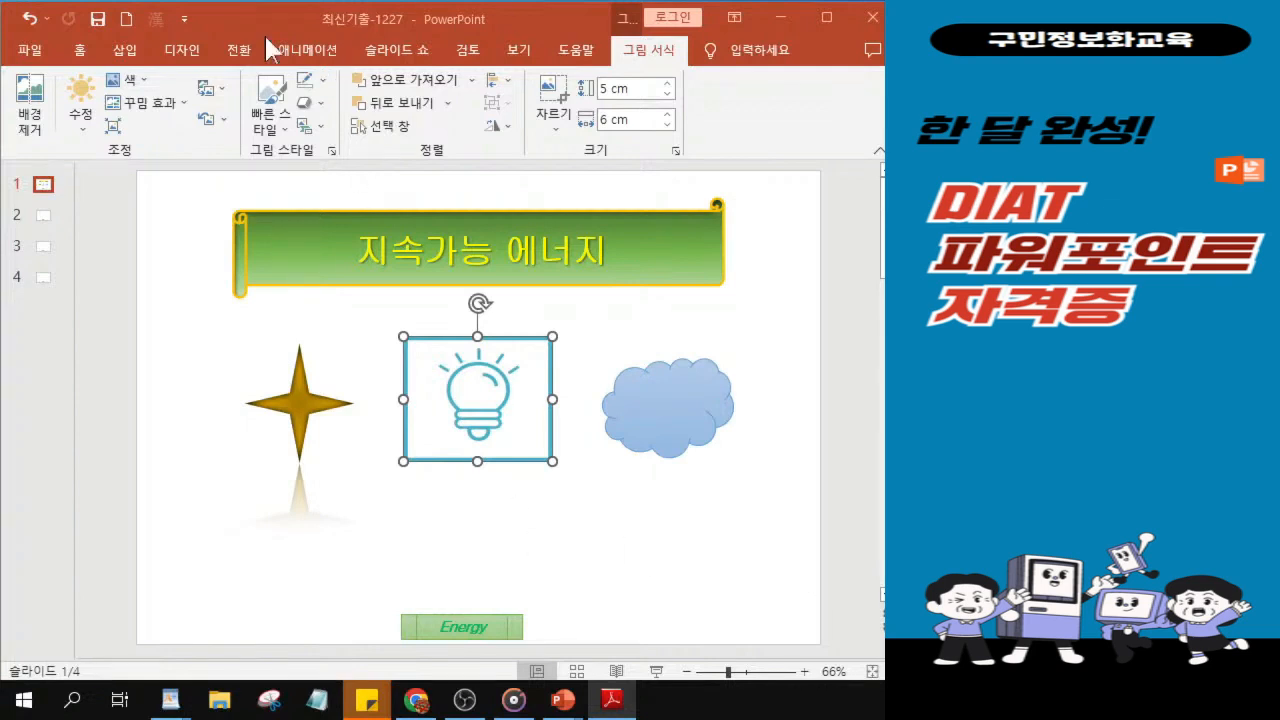
Draw a wide horizontal text box below the light-bulb picture, above the Energy label.
{"action": "left_click", "coordinate": [132, 55]}
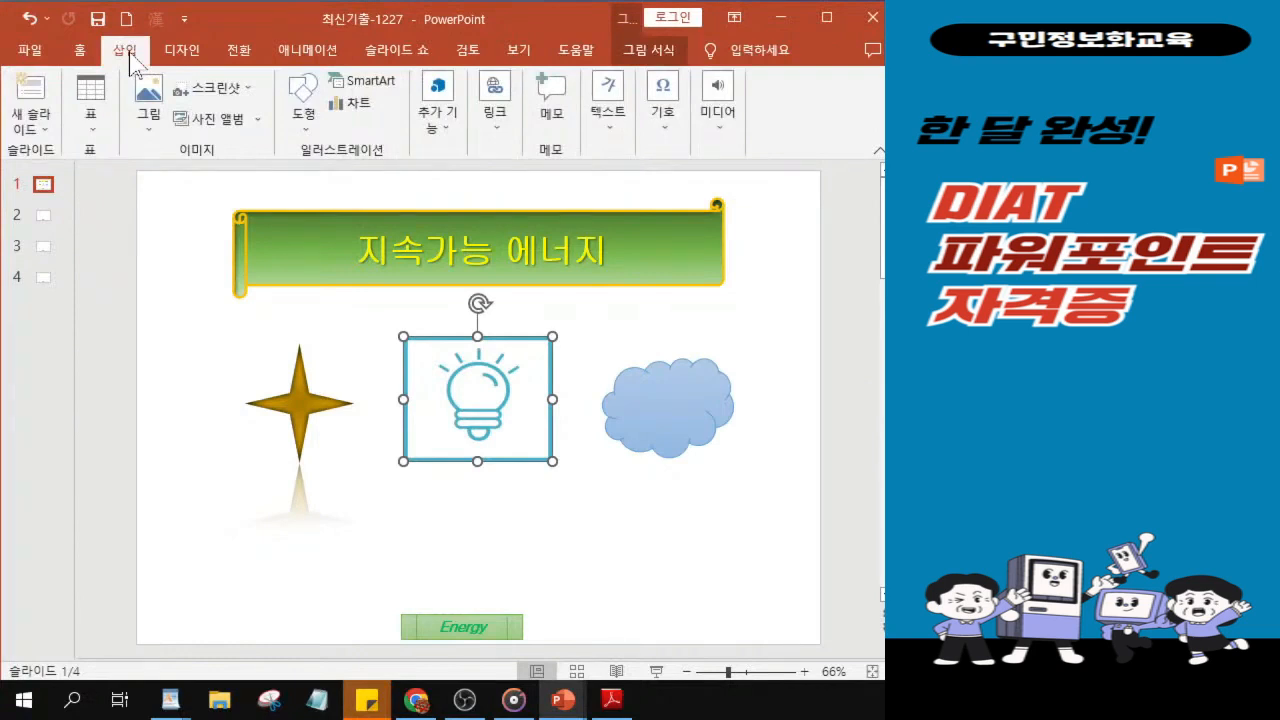
{"action": "left_click", "coordinate": [605, 130]}
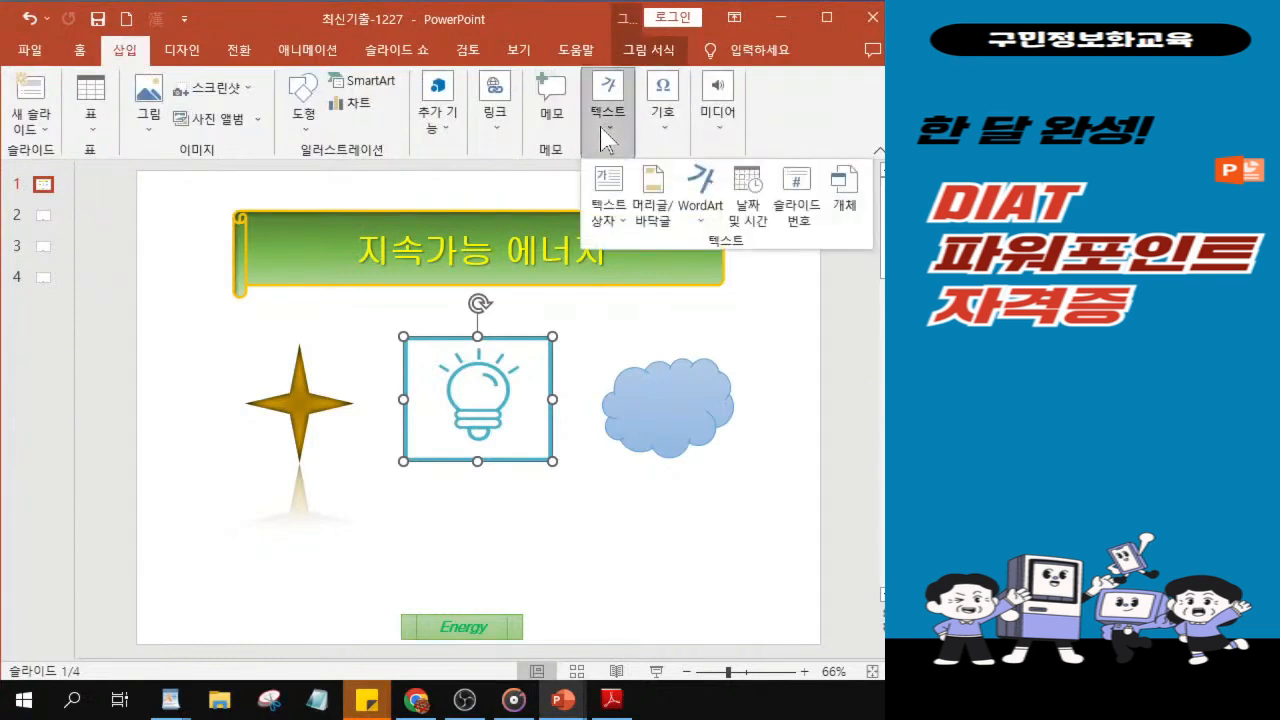
{"action": "left_click", "coordinate": [617, 219]}
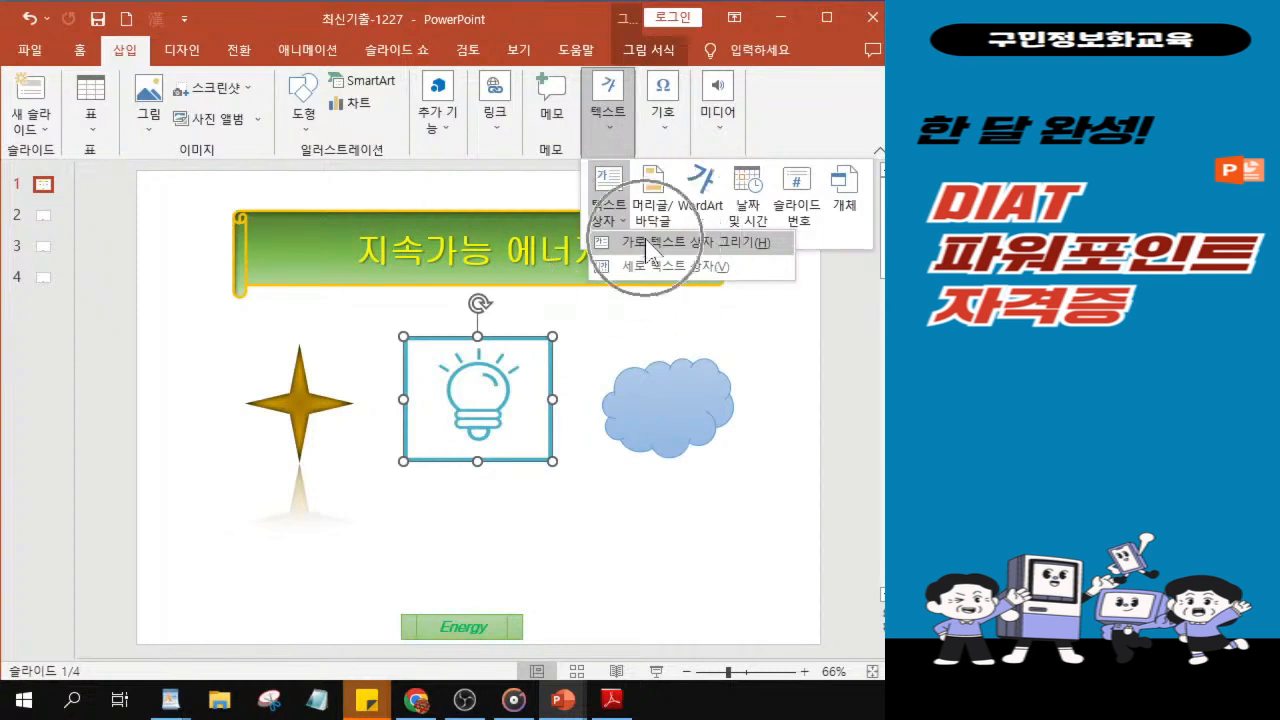
{"action": "left_click", "coordinate": [647, 241]}
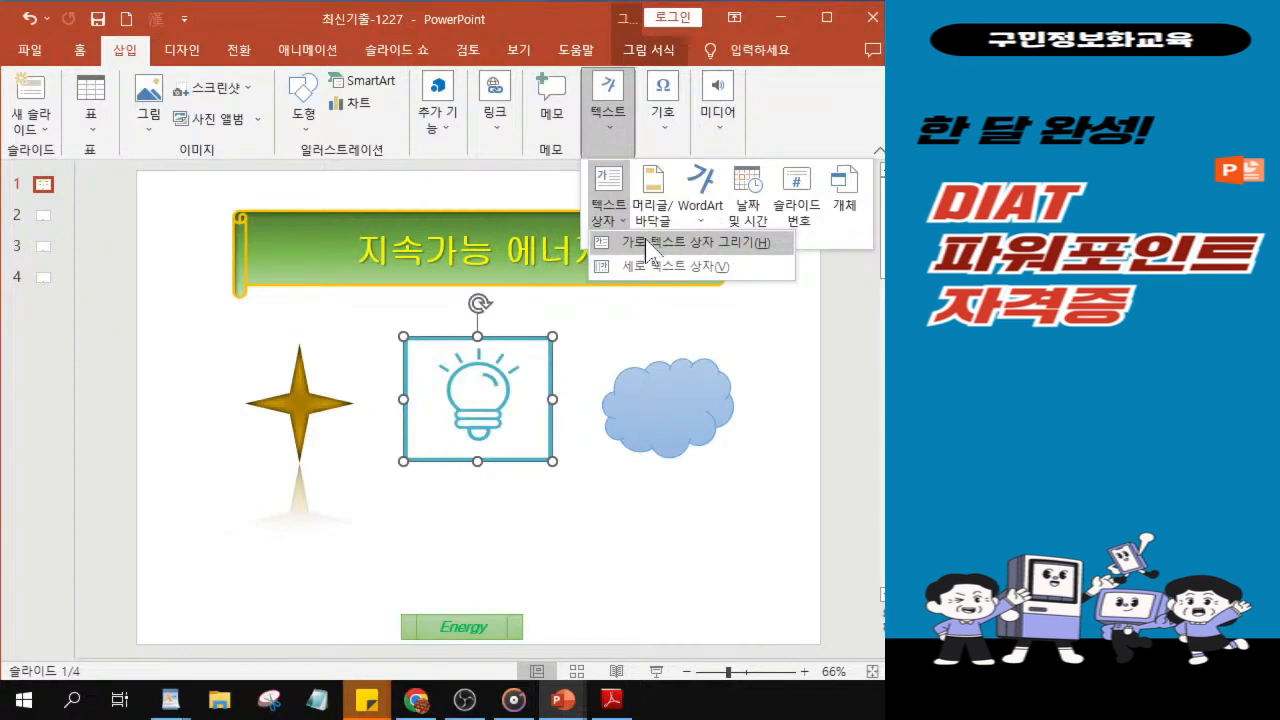
{"action": "left_click", "coordinate": [376, 535]}
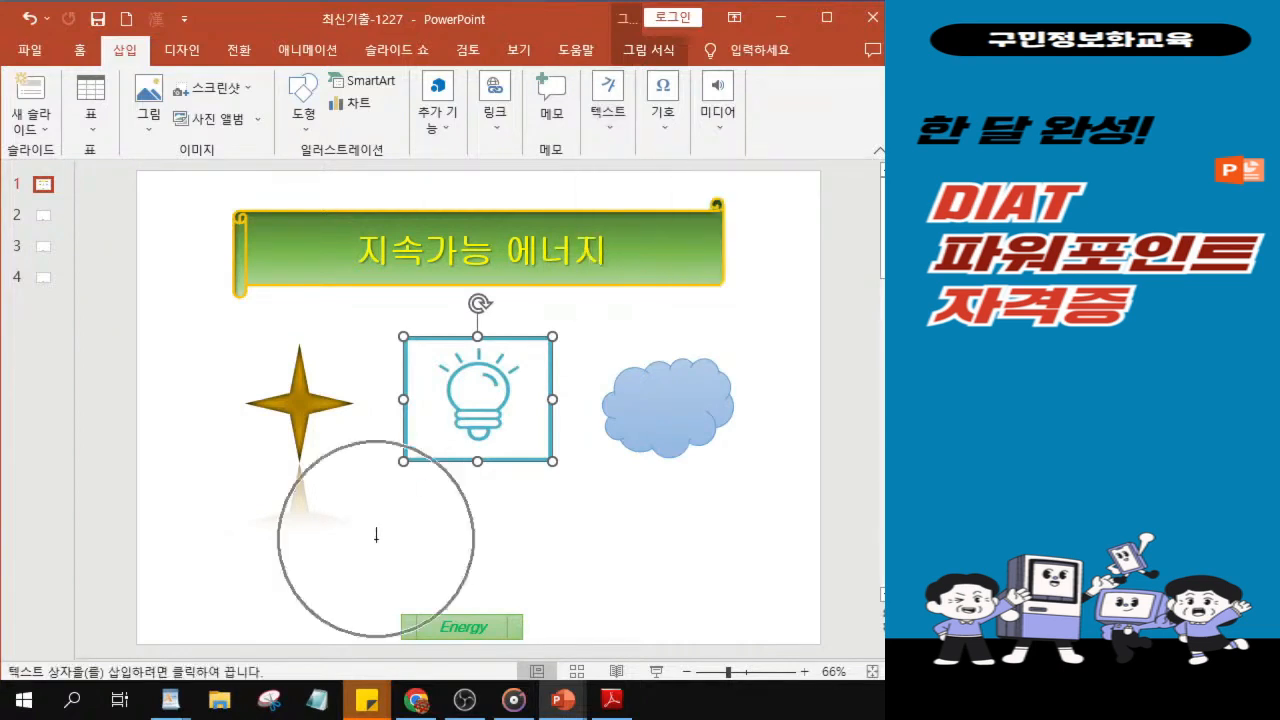
{"action": "left_click_drag", "start_coordinate": [331, 518], "coordinate": [680, 566]}
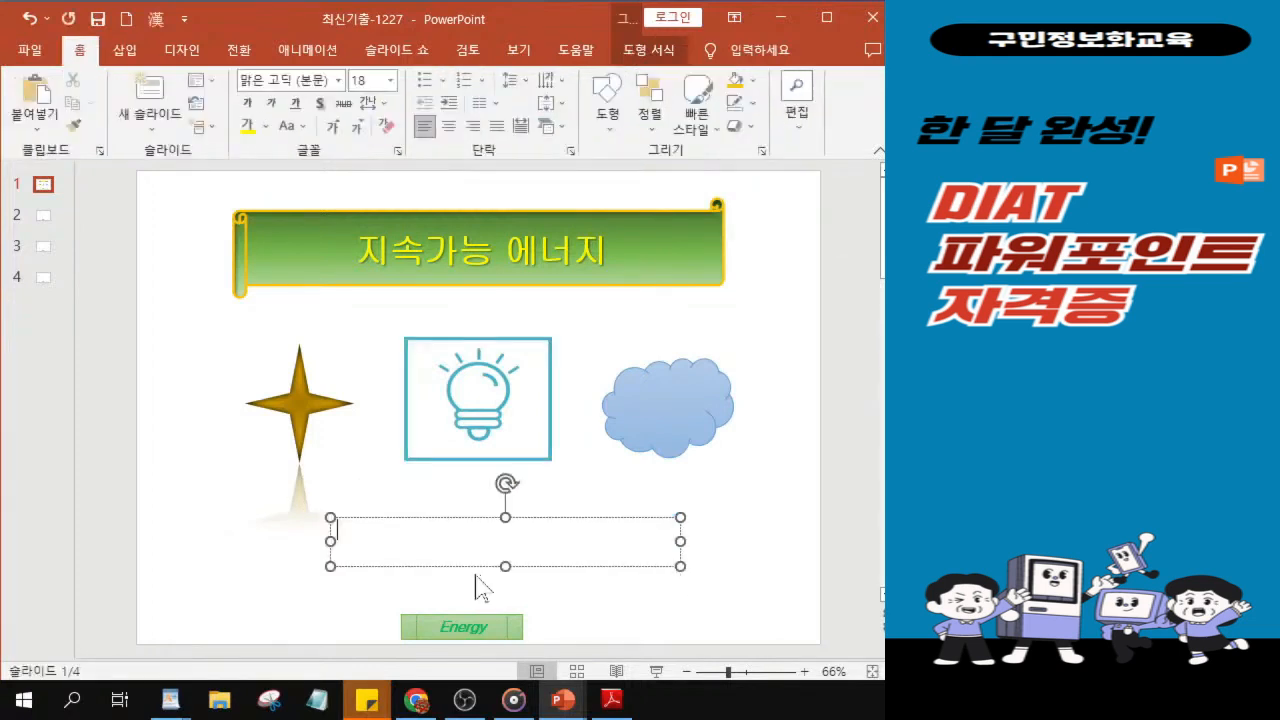
{"action": "scroll", "coordinate": [453, 588], "scroll_direction": "up", "scroll_amount": 3}
{"action": "scroll", "coordinate": [453, 588], "scroll_direction": "up", "scroll_amount": 2}
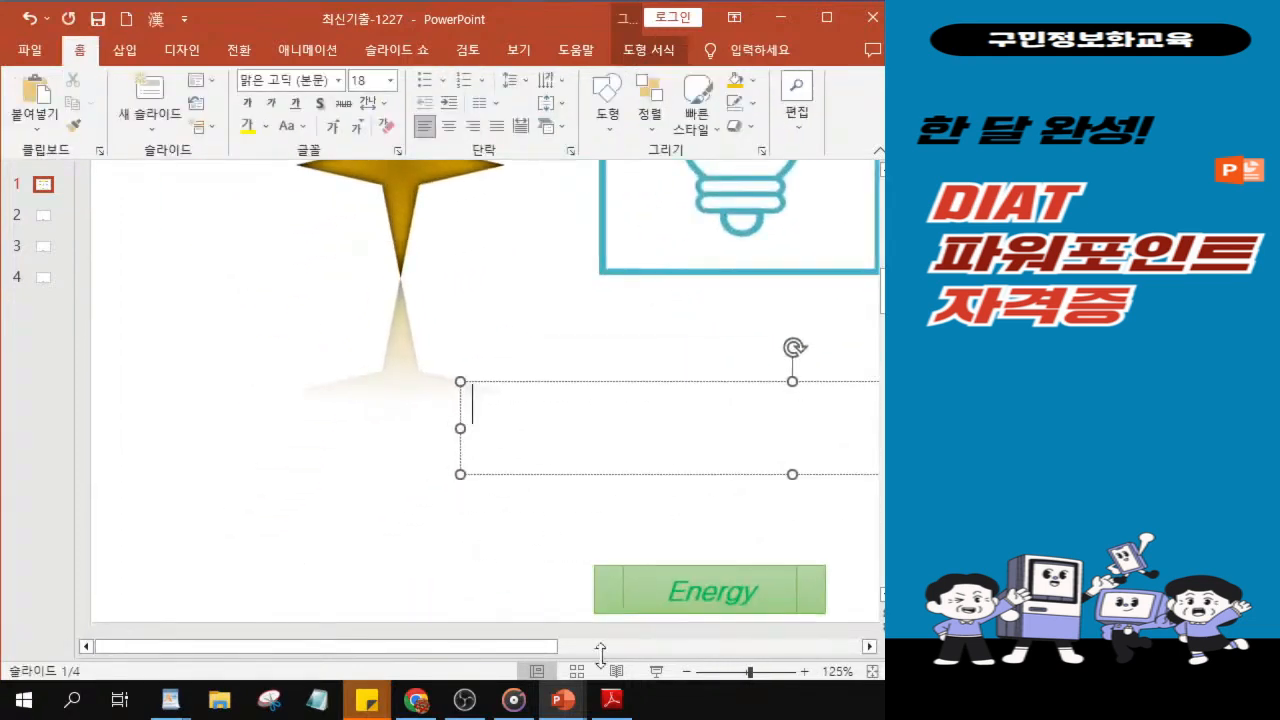
Enter the text "우리의 지속가능한 에너지" in the new text box below the light-bulb picture.
{"action": "left_click_drag", "start_coordinate": [620, 660], "coordinate": [709, 660]}
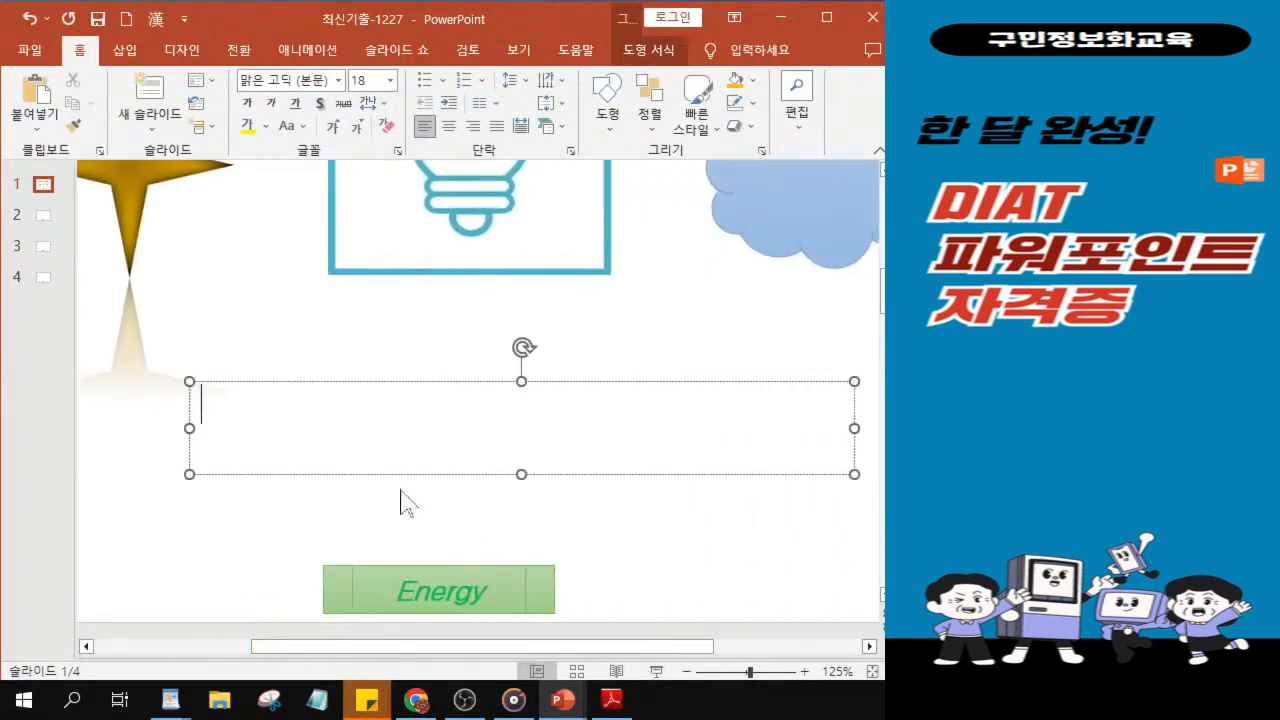
{"action": "type", "text": "우리의 지속"}
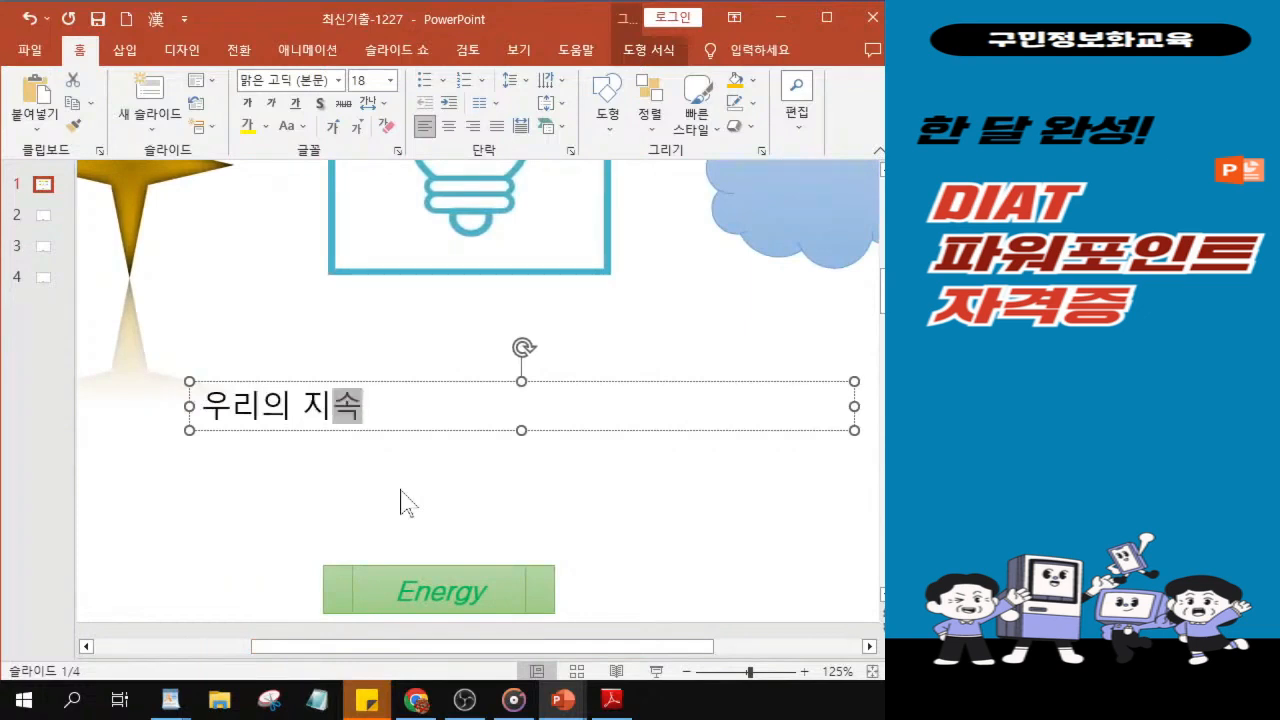
{"action": "type", "text": "가증한 "}
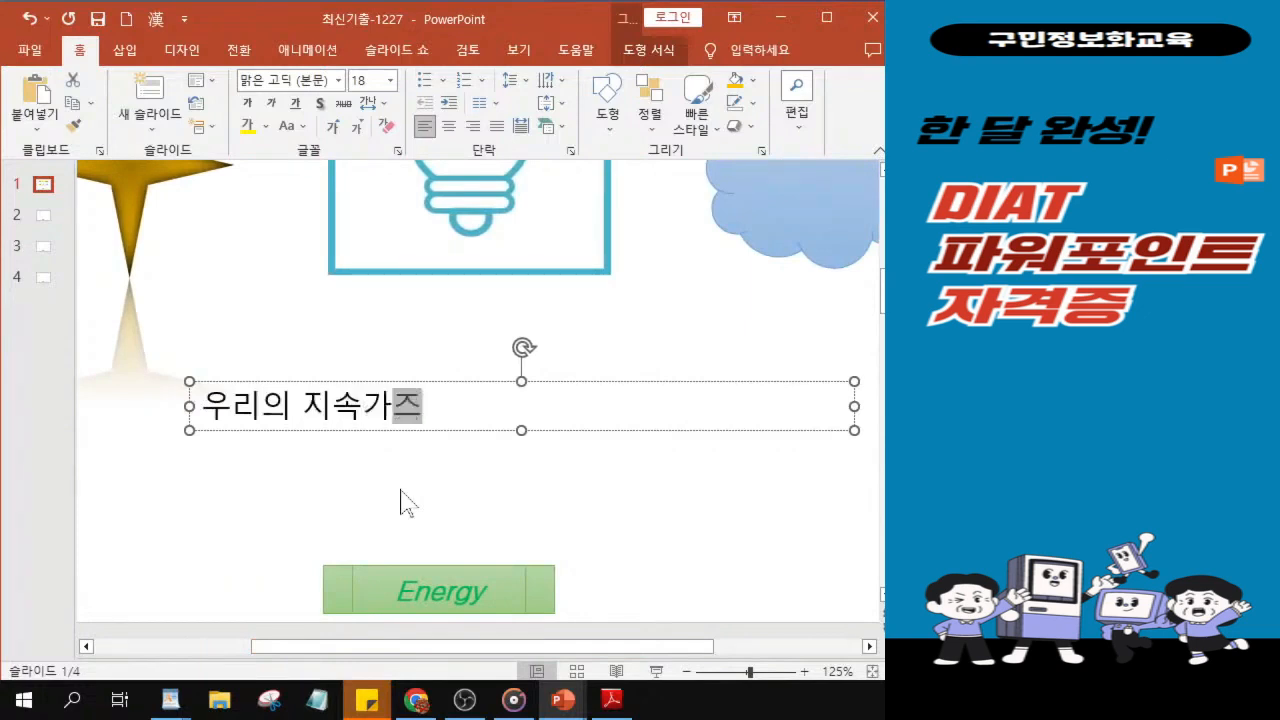
{"action": "type", "text": "에너지"}
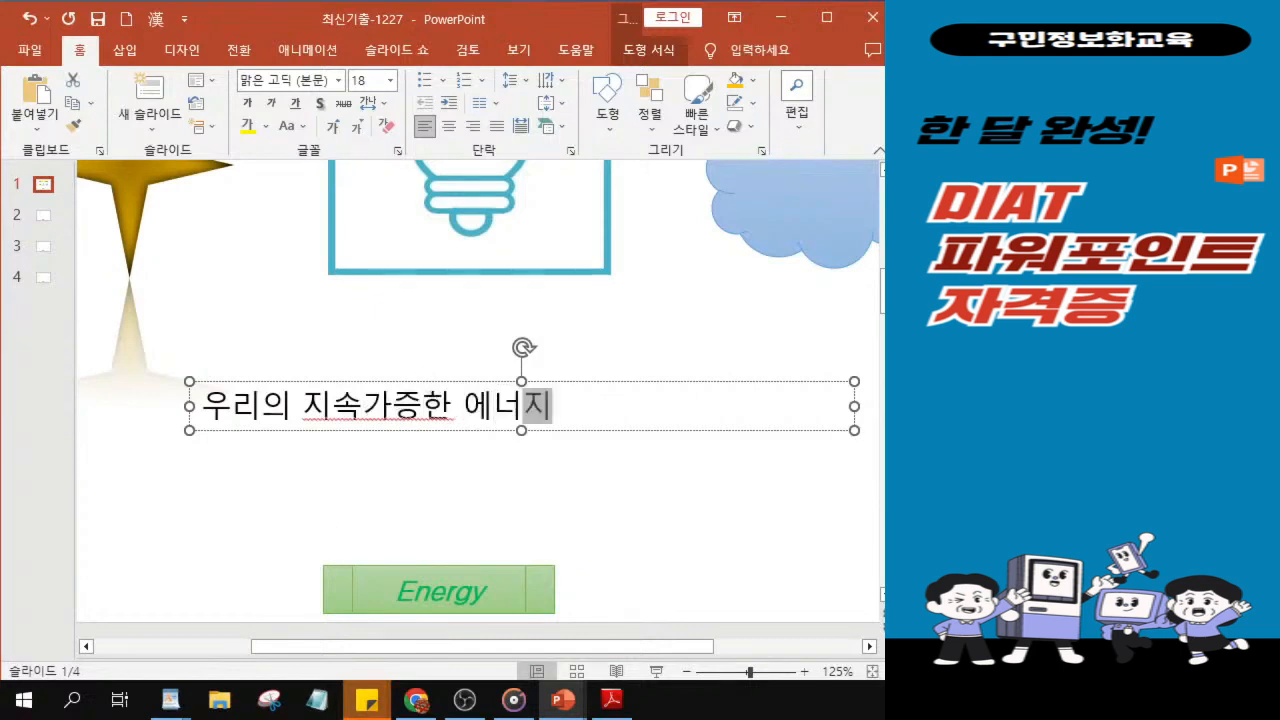
{"action": "left_click", "coordinate": [421, 405]}
{"action": "key", "text": "BackSpace"}
{"action": "type", "text": "능"}
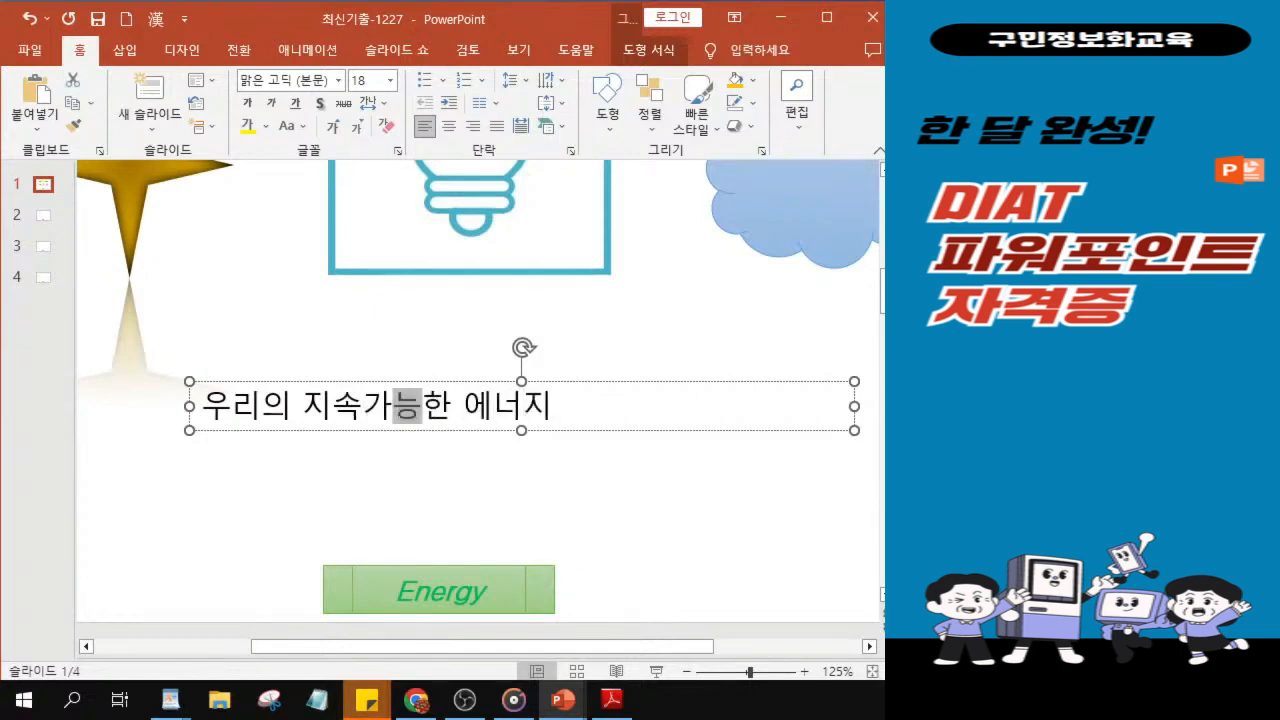
{"action": "scroll", "coordinate": [365, 445], "scroll_direction": "up", "scroll_amount": 5}
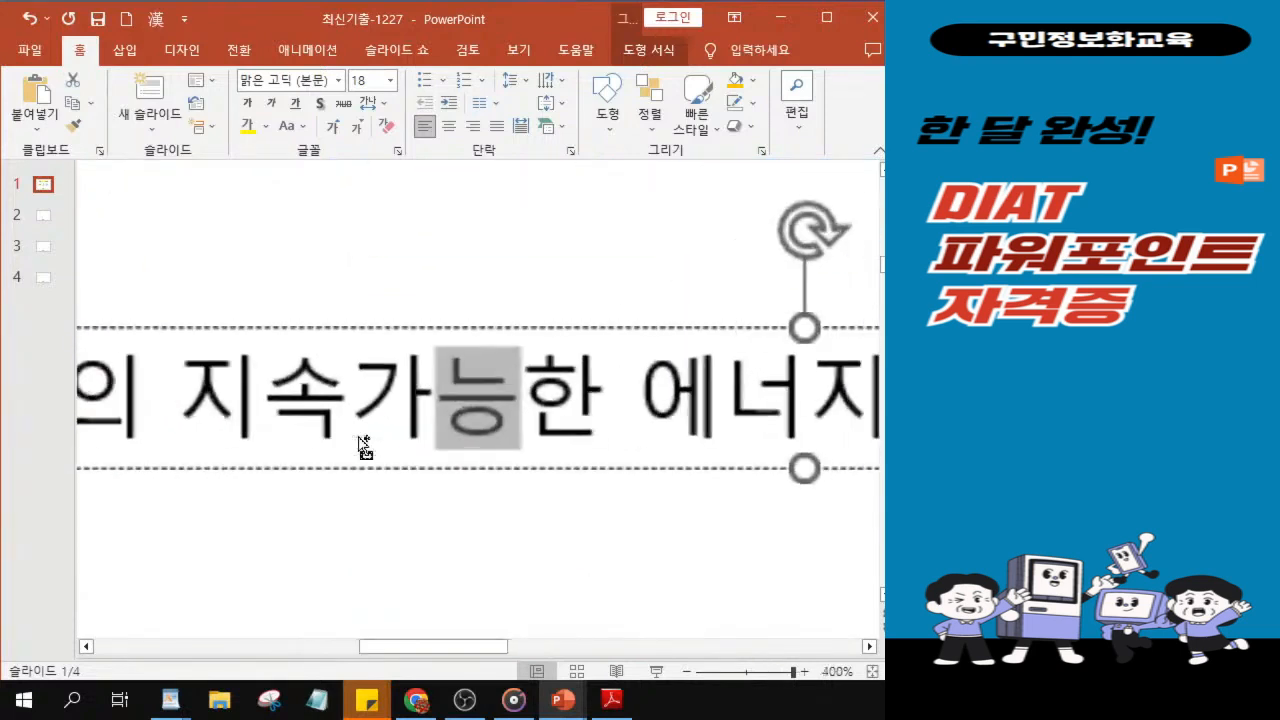
{"action": "scroll", "coordinate": [457, 551], "scroll_direction": "down", "scroll_amount": 2}
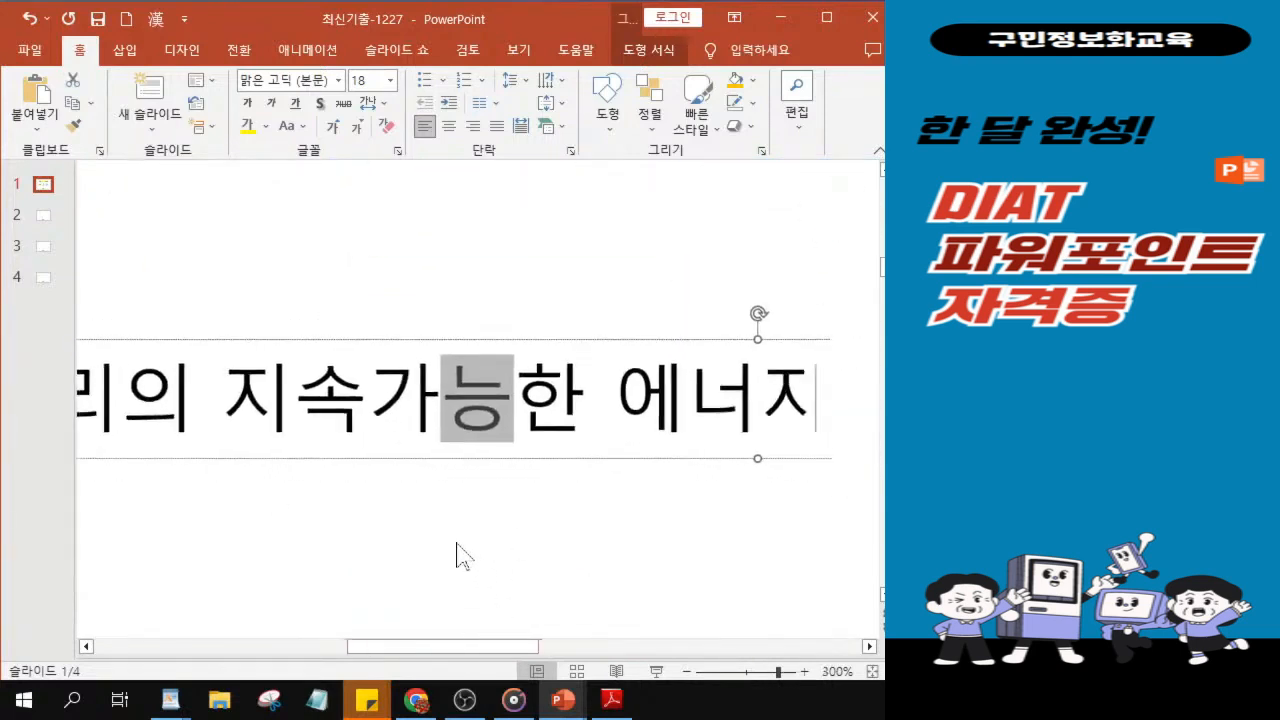
{"action": "left_click", "coordinate": [478, 640]}
{"action": "mouse_move", "coordinate": [457, 646]}
{"action": "left_mouse_down"}
{"action": "mouse_move", "coordinate": [437, 663]}
{"action": "mouse_move", "coordinate": [457, 666]}
{"action": "left_mouse_up"}
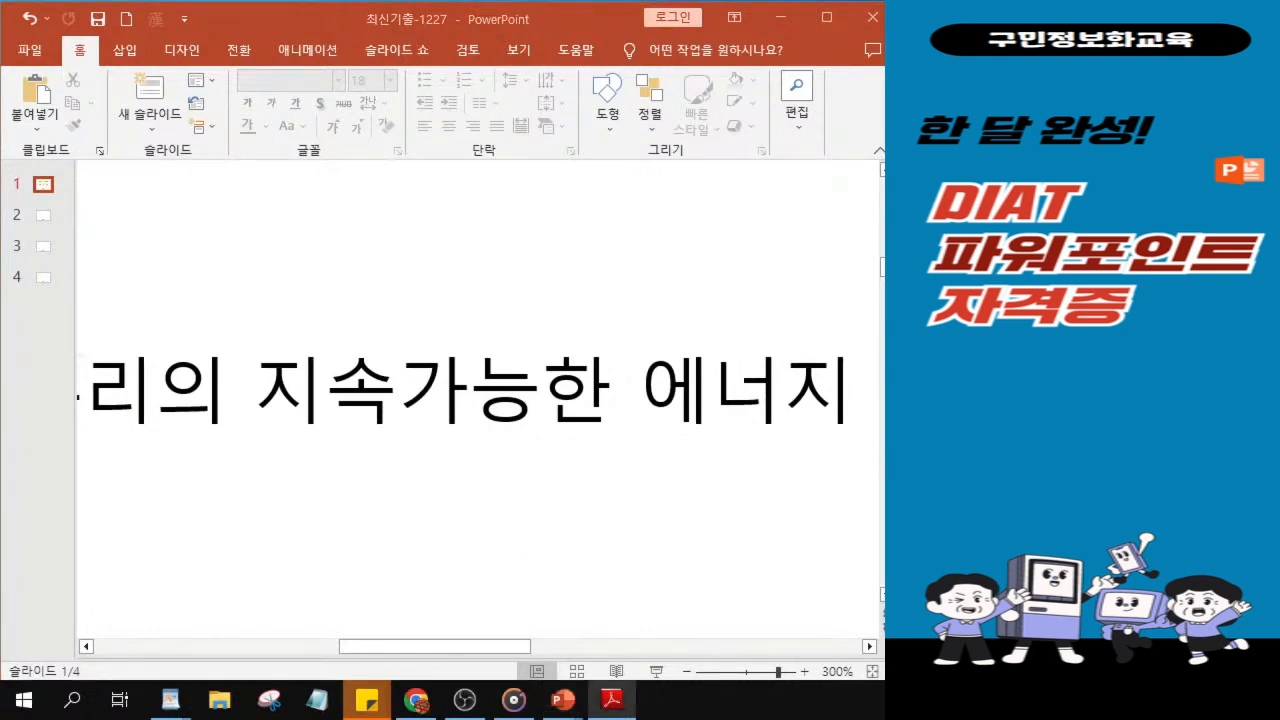
Select the whole "우리의 지속가능한 에너지" text box and set its font to 돋움.
{"action": "left_click", "coordinate": [491, 423]}
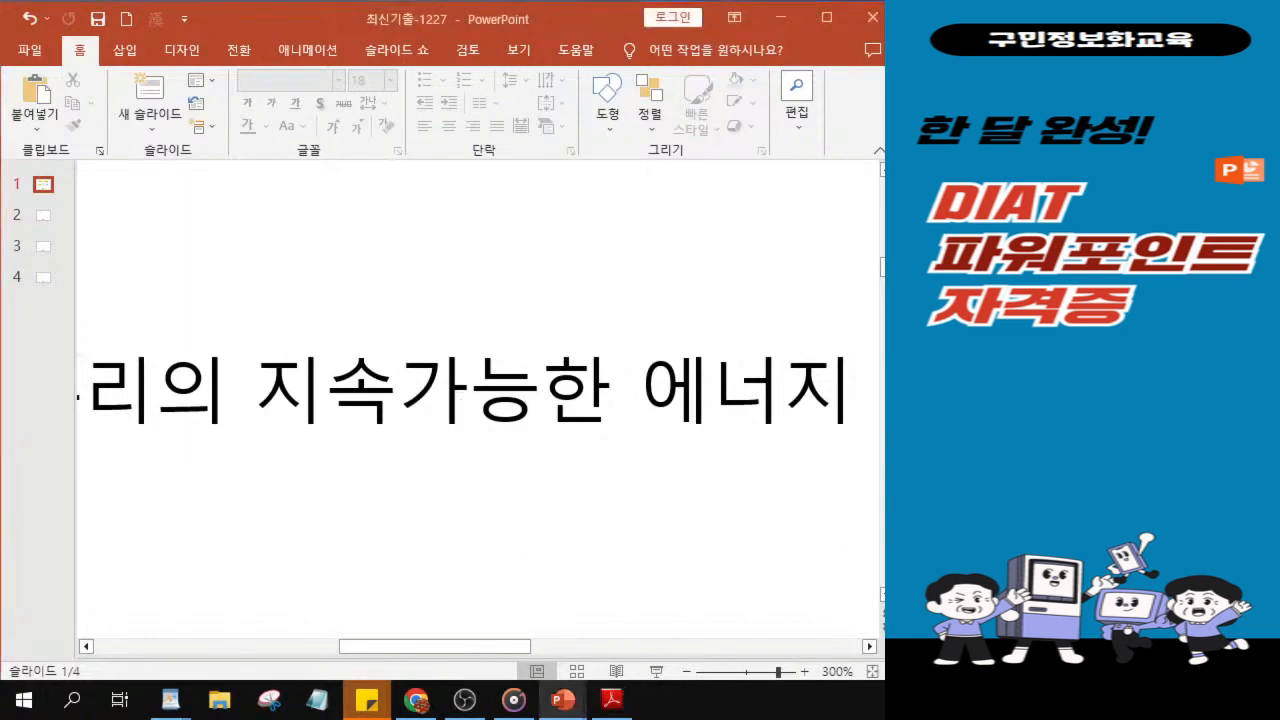
{"action": "scroll", "coordinate": [491, 423], "scroll_direction": "down", "scroll_amount": 5}
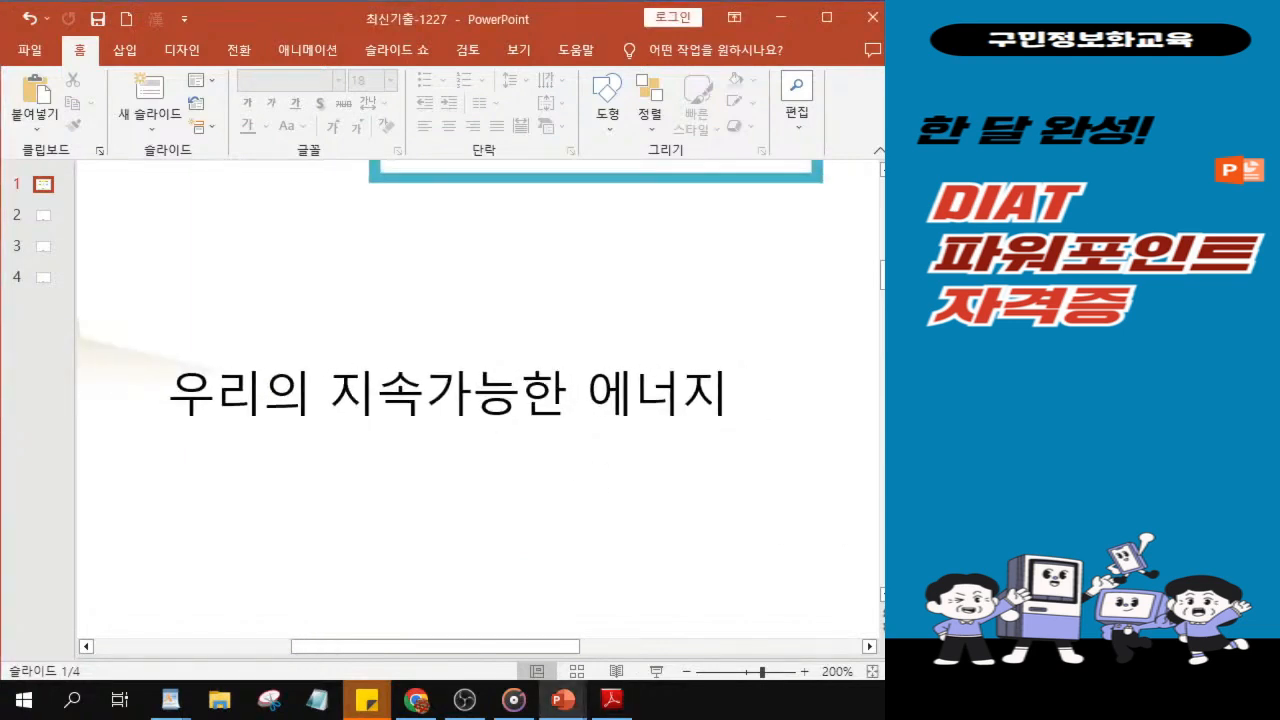
{"action": "left_click", "coordinate": [257, 430]}
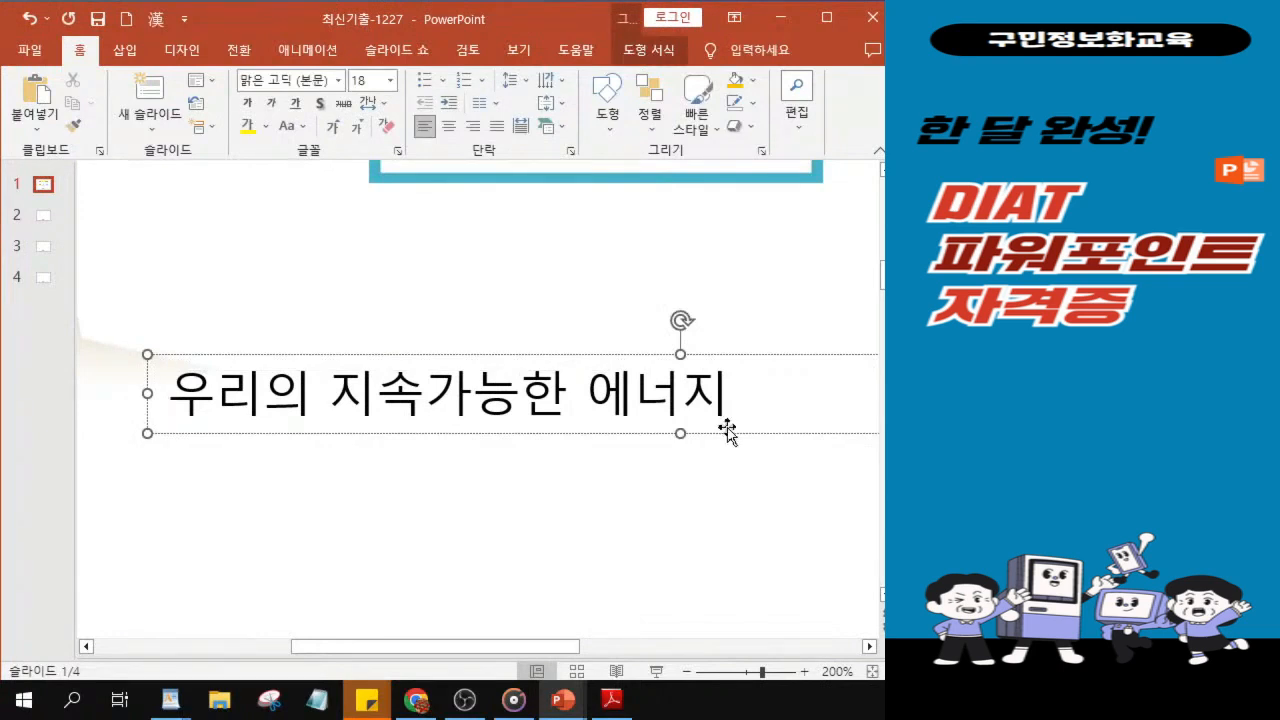
{"action": "key", "text": "ctrl"}
{"action": "key", "text": "ctrl"}
{"action": "key", "text": "ctrl"}
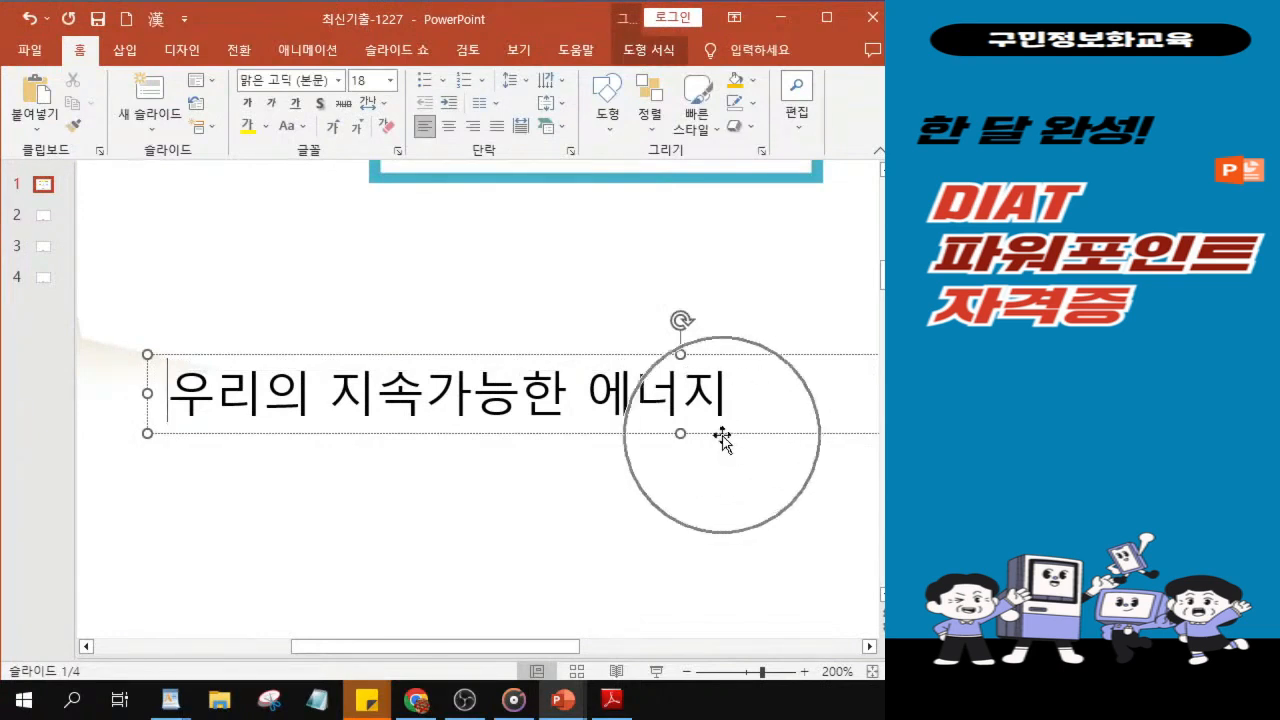
{"action": "left_click", "coordinate": [722, 435]}
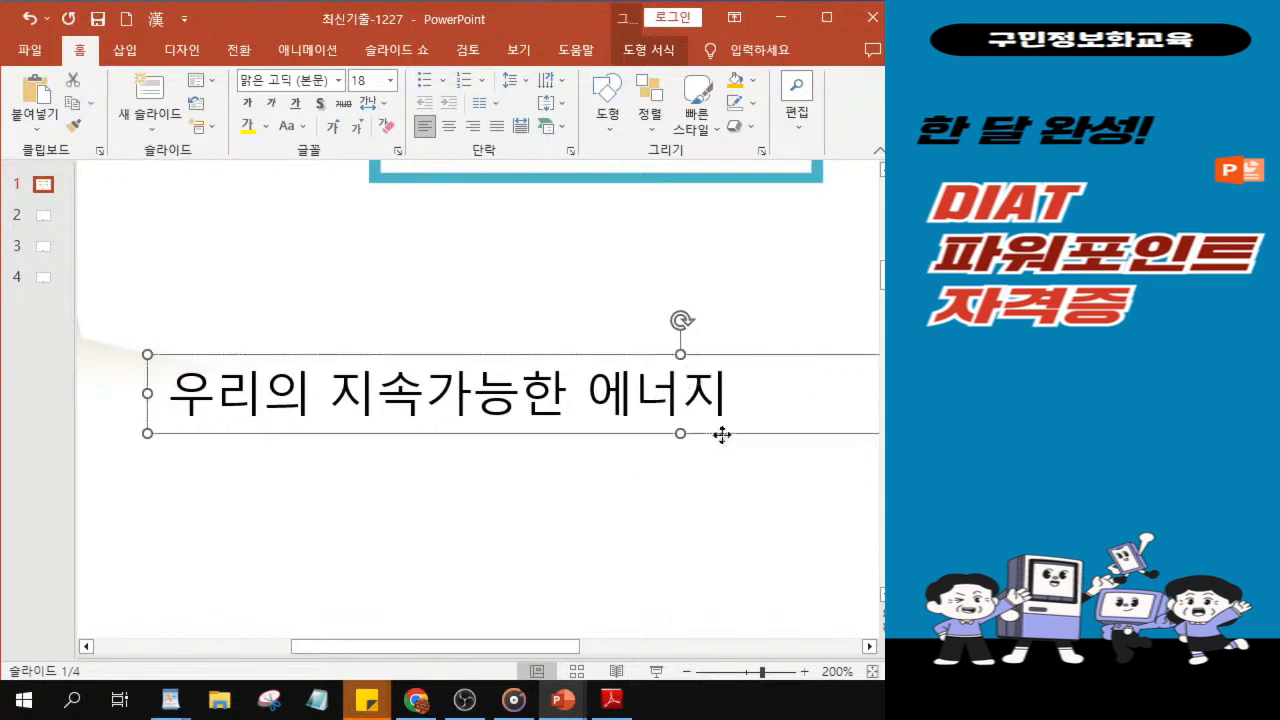
{"action": "key", "text": "ctrl"}
{"action": "key", "text": "ctrl"}
{"action": "key", "text": "ctrl"}
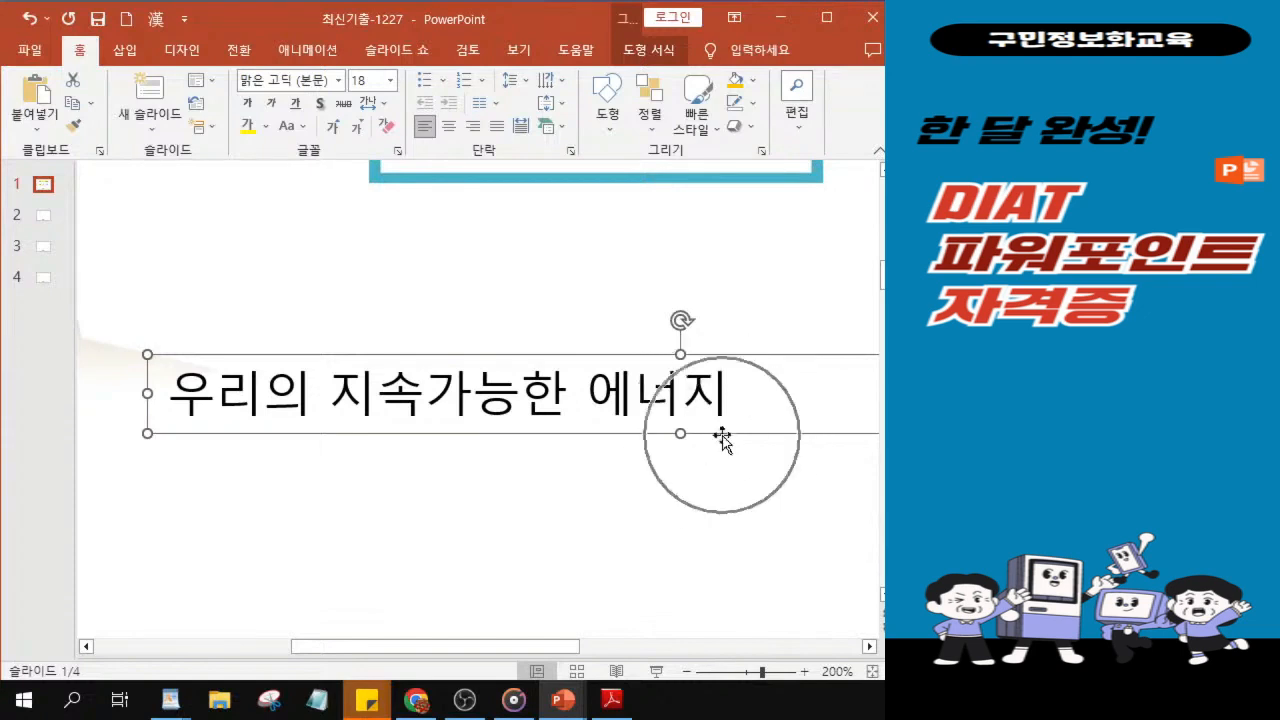
{"action": "key", "text": "ctrl"}
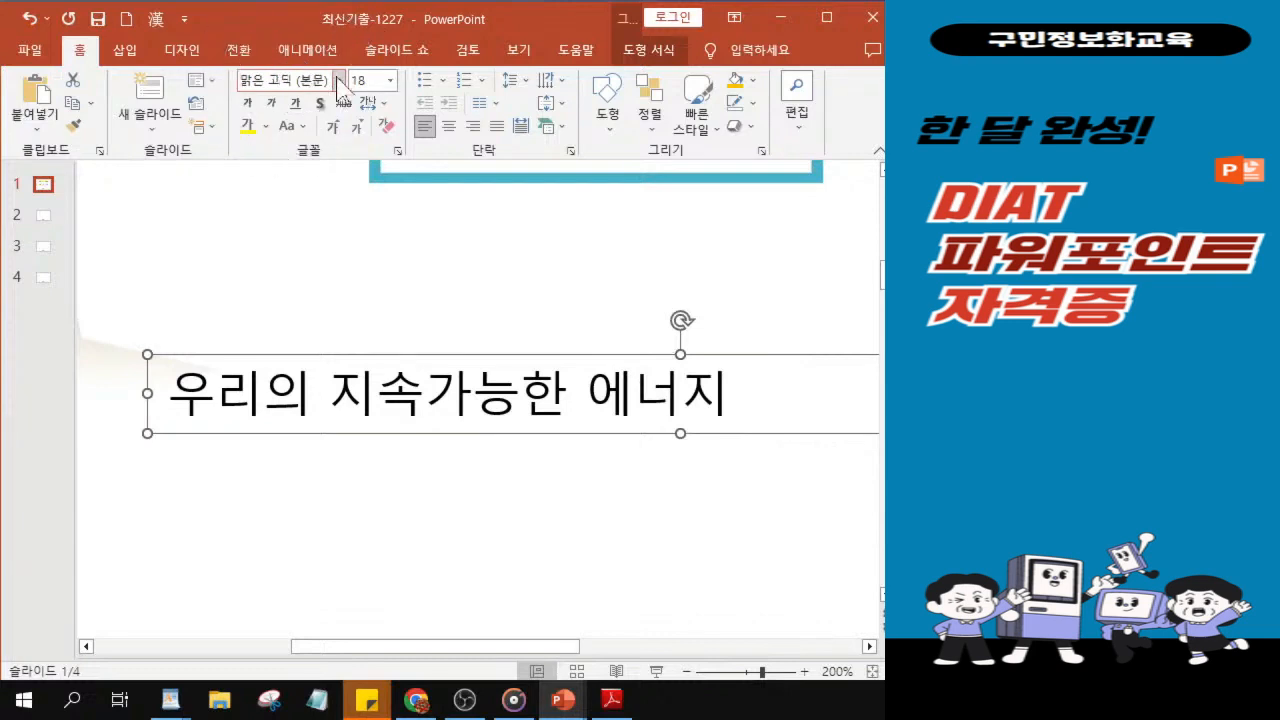
{"action": "key", "text": "ctrl"}
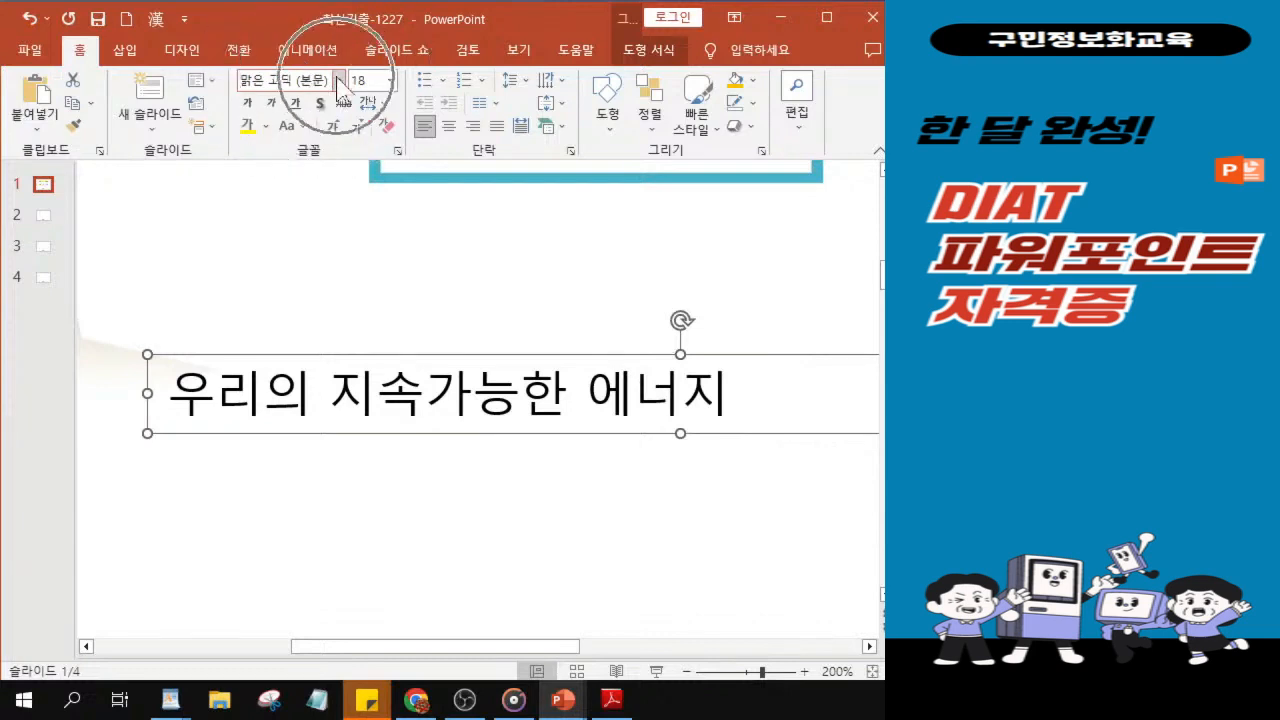
{"action": "left_click", "coordinate": [339, 80]}
{"action": "left_click", "coordinate": [339, 80]}
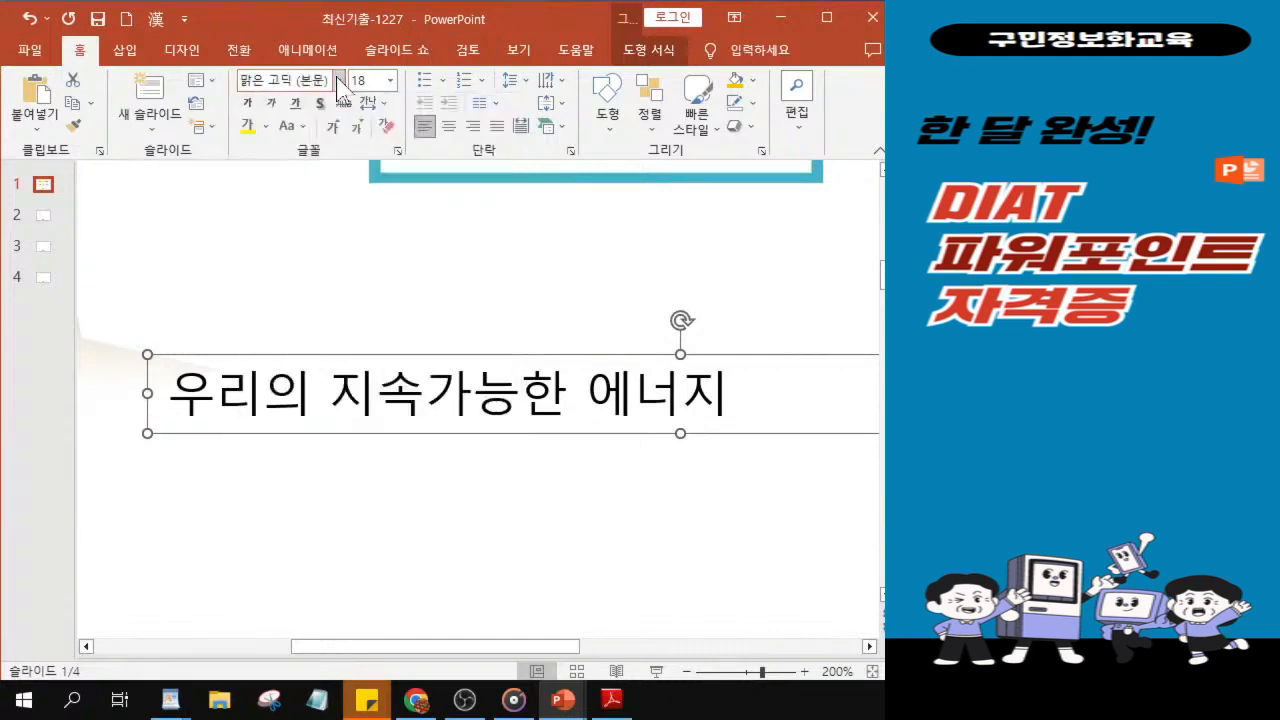
{"action": "left_click", "coordinate": [339, 80]}
{"action": "key", "text": "ctrl"}
{"action": "key", "text": "ctrl"}
{"action": "key", "text": "ctrl"}
{"action": "key", "text": "ctrl"}
{"action": "key", "text": "ctrl"}
{"action": "key", "text": "ctrl"}
{"action": "key", "text": "ctrl"}
{"action": "key", "text": "ctrl"}
{"action": "key", "text": "ctrl"}
{"action": "key", "text": "ctrl"}
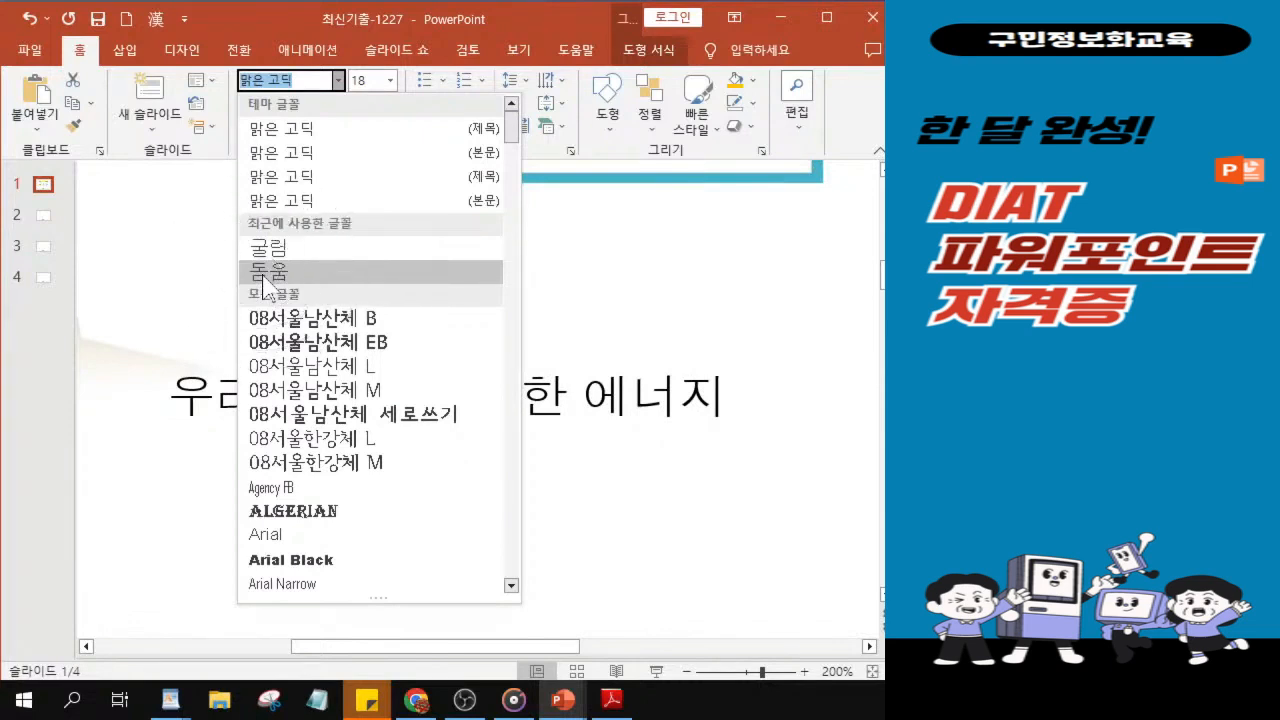
{"action": "left_click", "coordinate": [264, 278]}
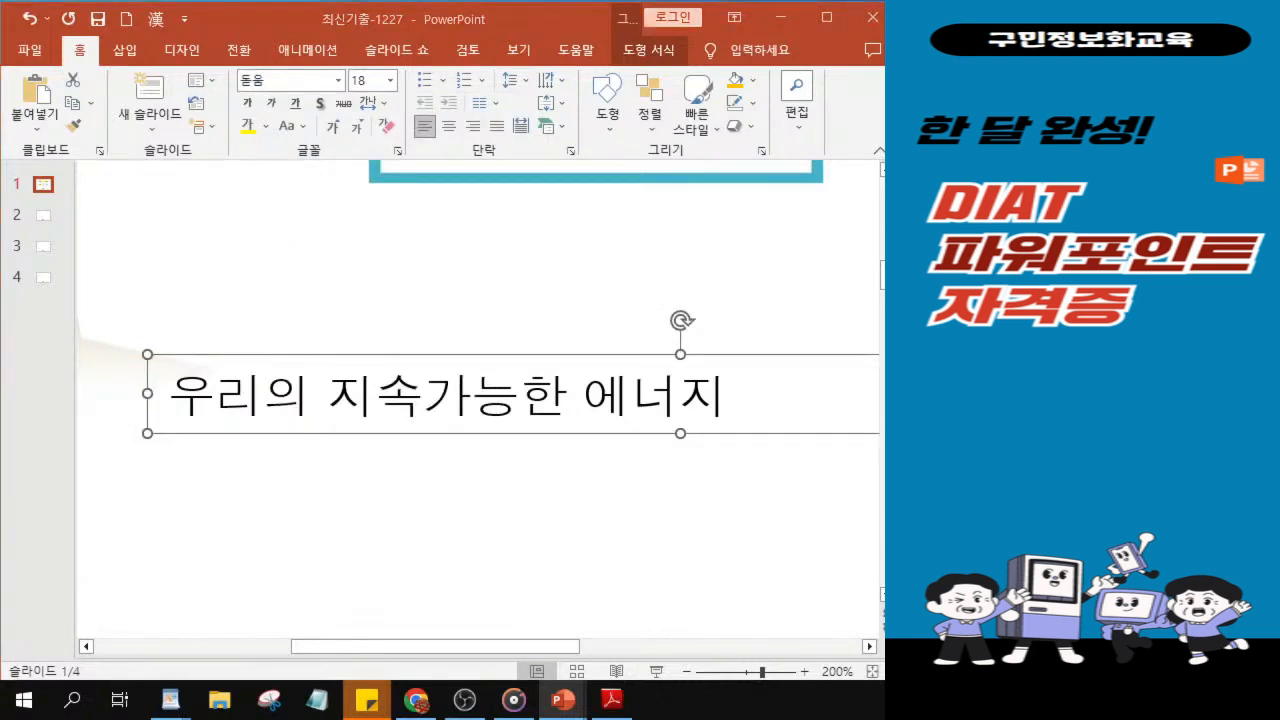
Set the text box's font size to 32 and make its text bold, italic and underlined.
{"action": "left_click", "coordinate": [390, 81]}
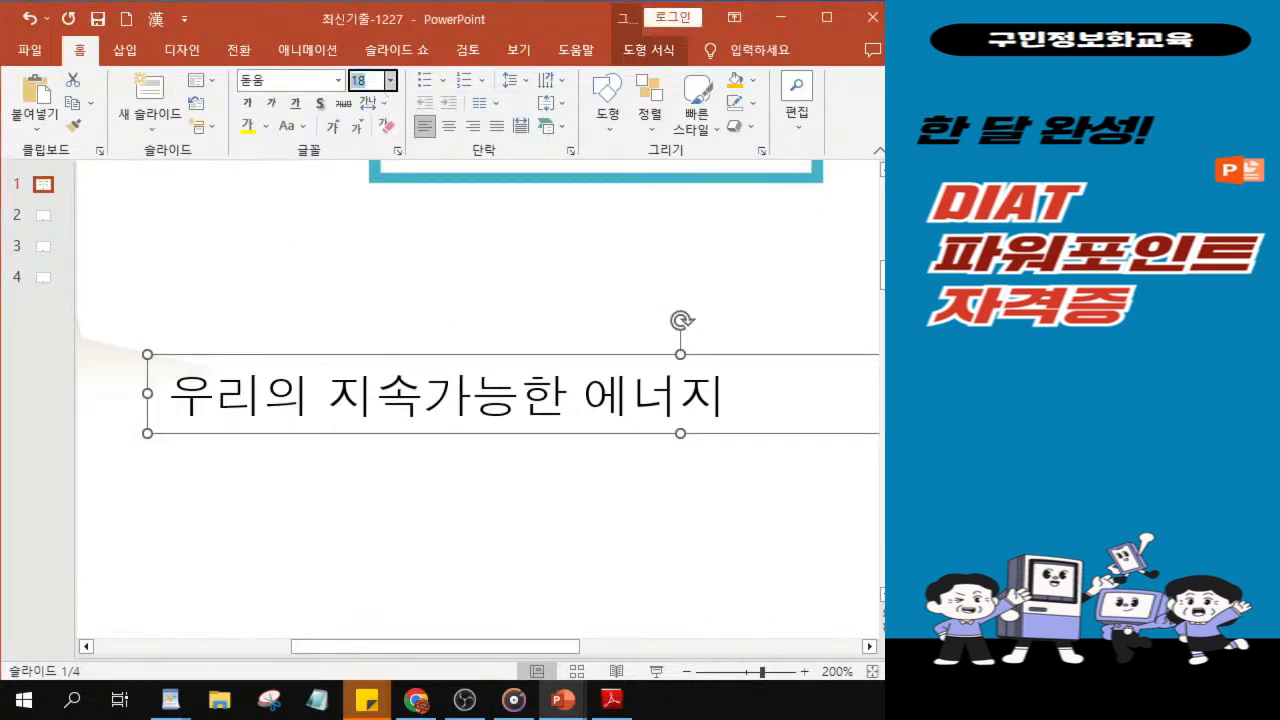
{"action": "type", "text": "32"}
{"action": "key", "text": "Return"}
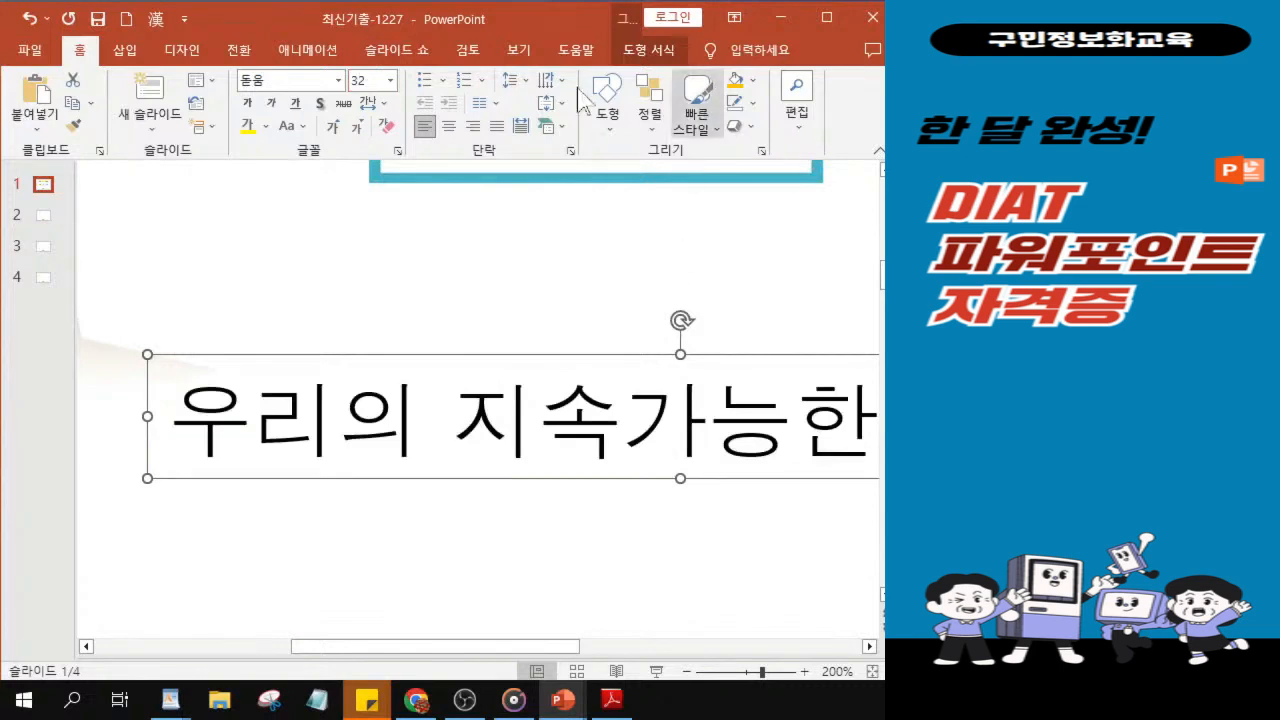
{"action": "left_click", "coordinate": [248, 106]}
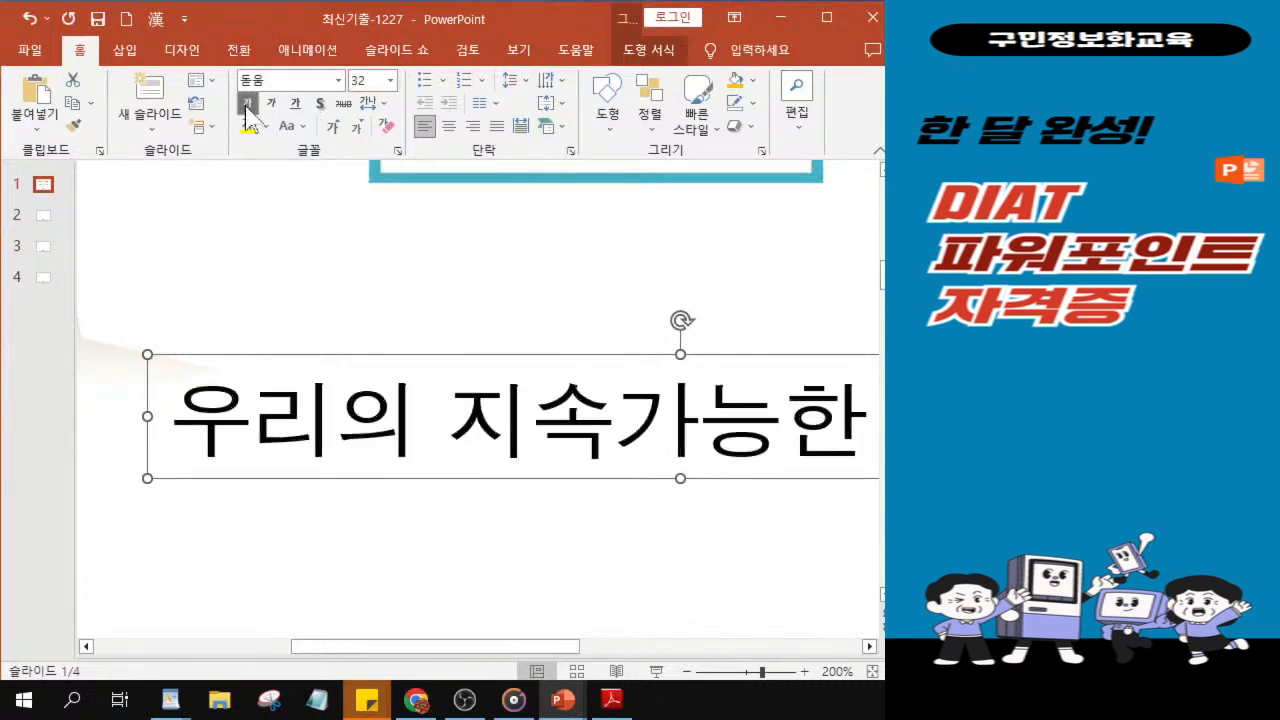
{"action": "left_click", "coordinate": [271, 103]}
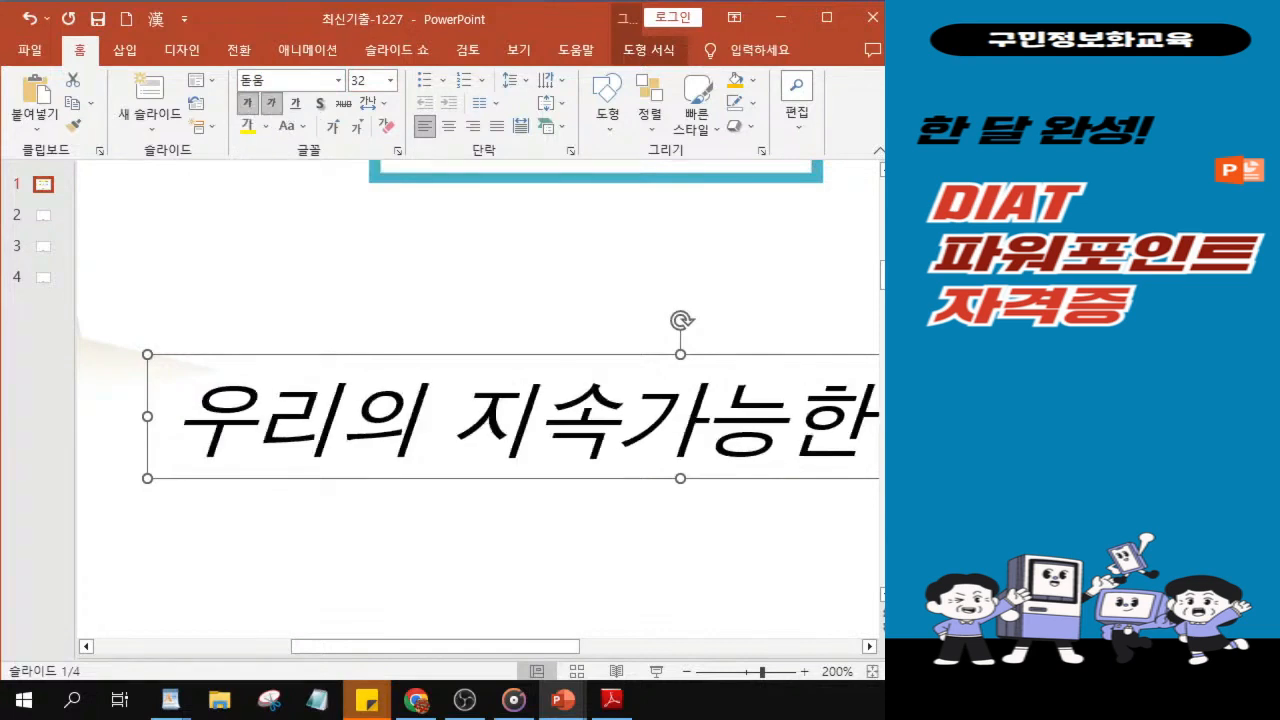
{"action": "key", "text": "alt+Tab"}
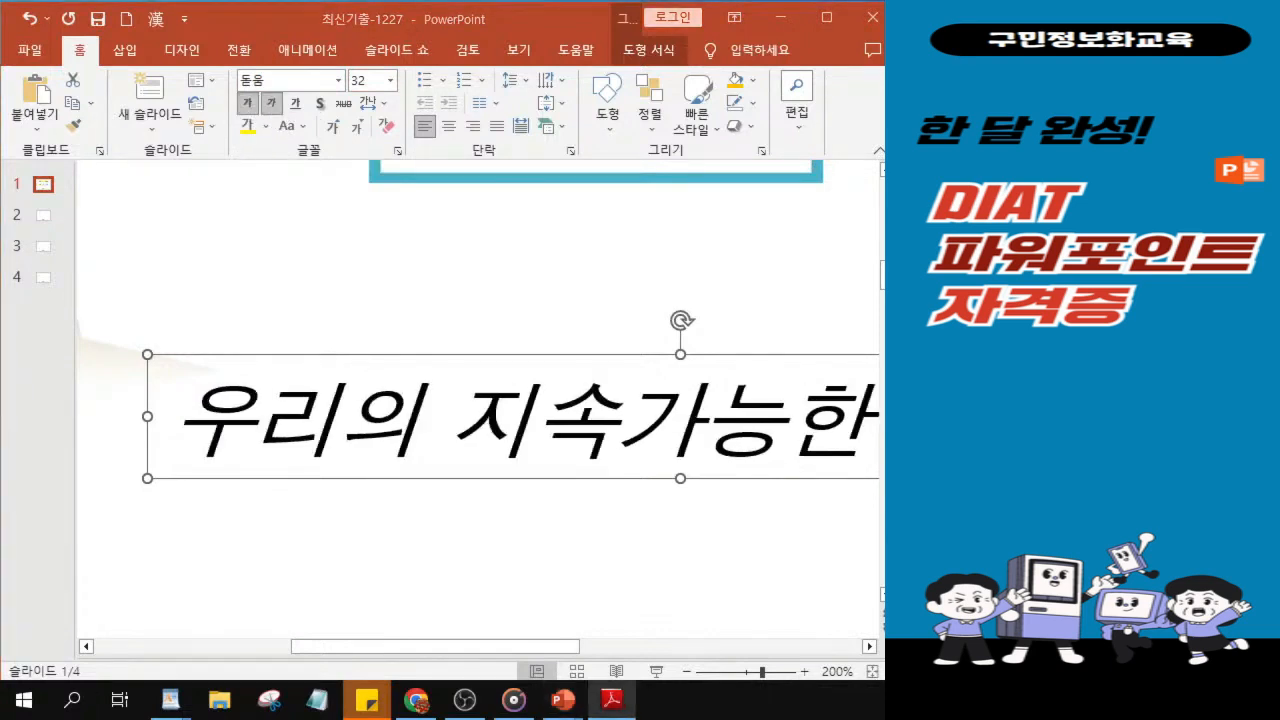
{"action": "left_click", "coordinate": [316, 123]}
{"action": "left_click", "coordinate": [295, 103]}
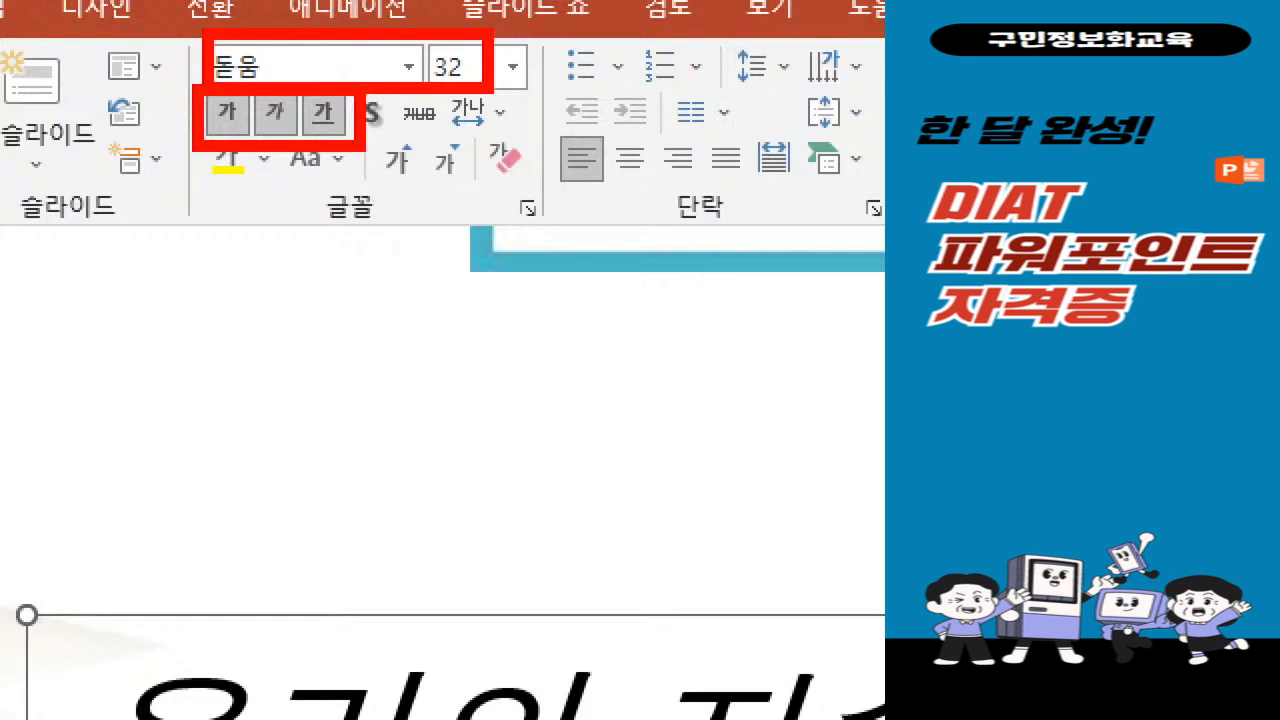
Move the "우리의 지속가능한 에너지" text box slightly left and down, roughly centering it between the light-bulb picture and the Energy label.
{"action": "scroll", "coordinate": [529, 478], "scroll_direction": "down", "scroll_amount": 3}
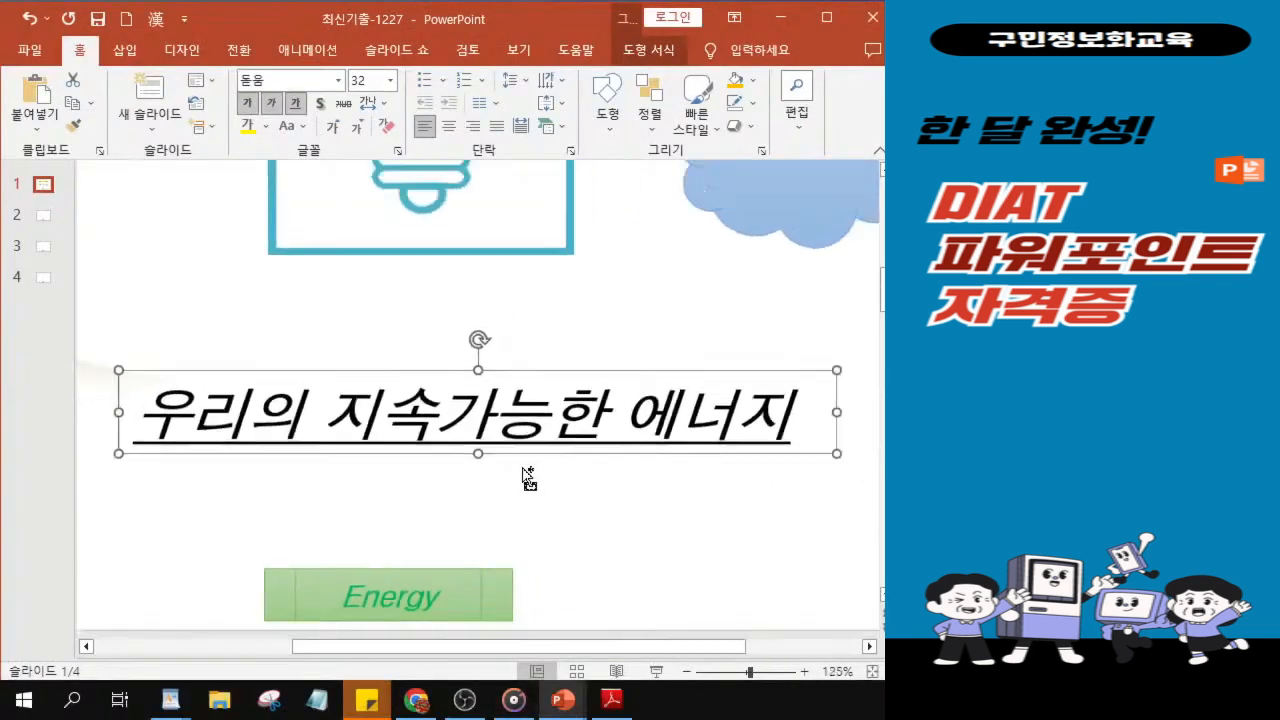
{"action": "scroll", "coordinate": [529, 478], "scroll_direction": "down", "scroll_amount": 5}
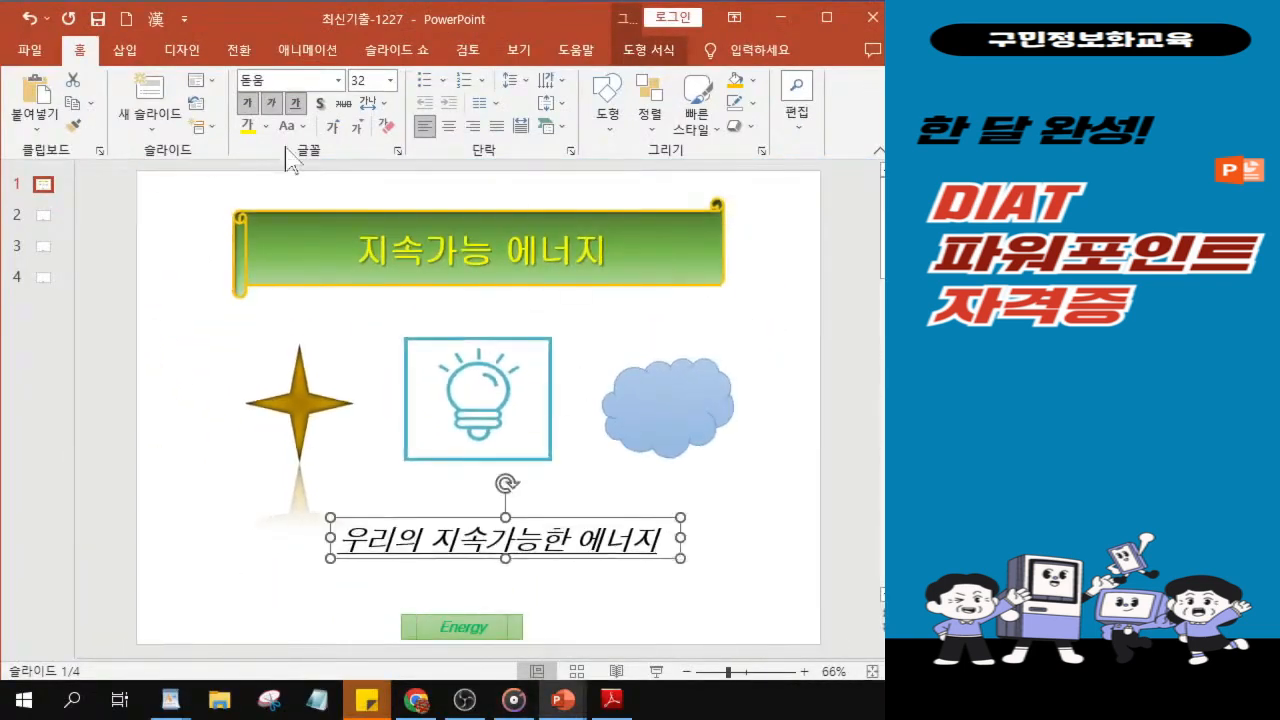
{"action": "left_click", "coordinate": [433, 545]}
{"action": "mouse_move", "coordinate": [433, 562]}
{"action": "left_mouse_down"}
{"action": "mouse_move", "coordinate": [415, 578]}
{"action": "mouse_move", "coordinate": [422, 565]}
{"action": "left_mouse_up"}
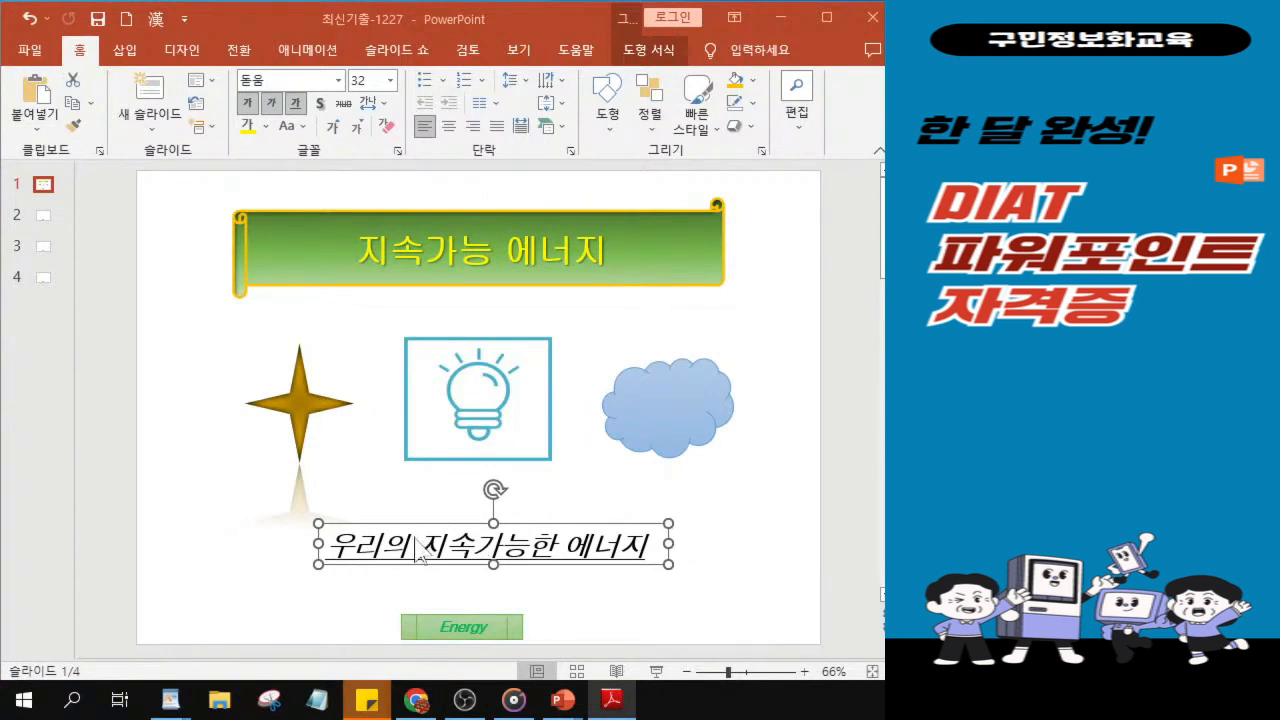
Apply the 도형 entrance (나타내기) animation to the title scroll on slide 1.
{"action": "left_click", "coordinate": [270, 266]}
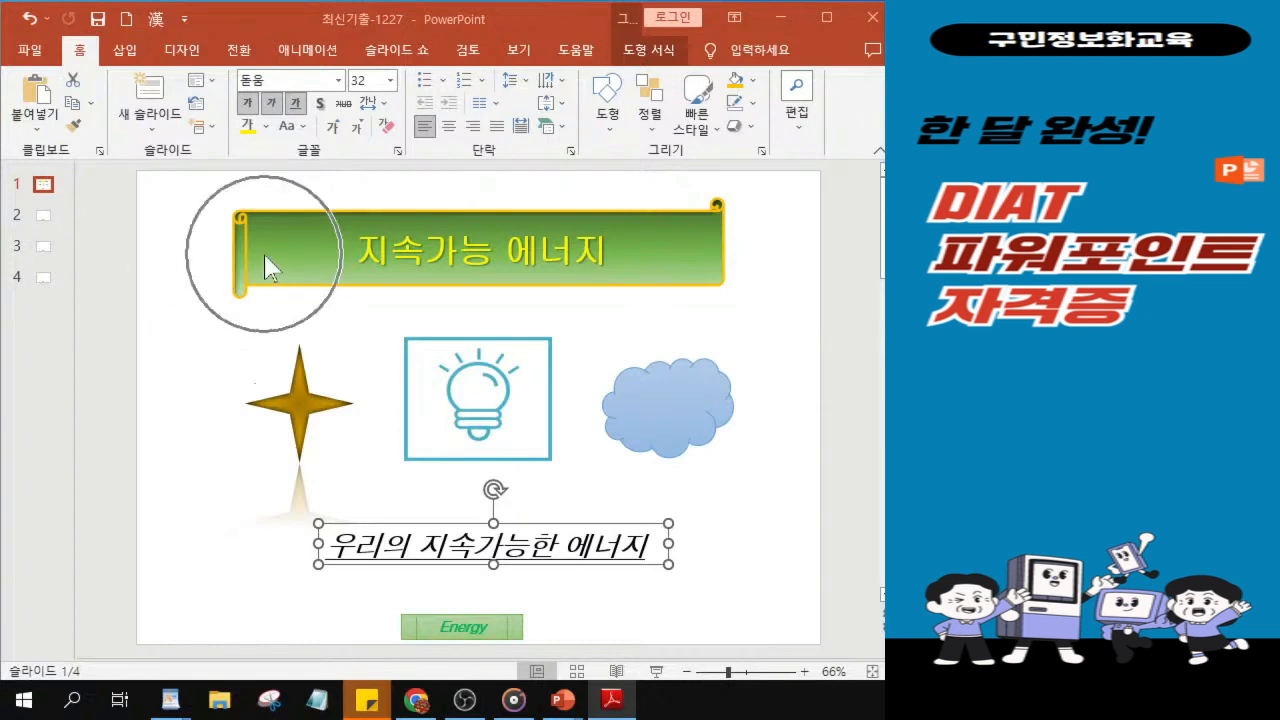
{"action": "left_click", "coordinate": [283, 262]}
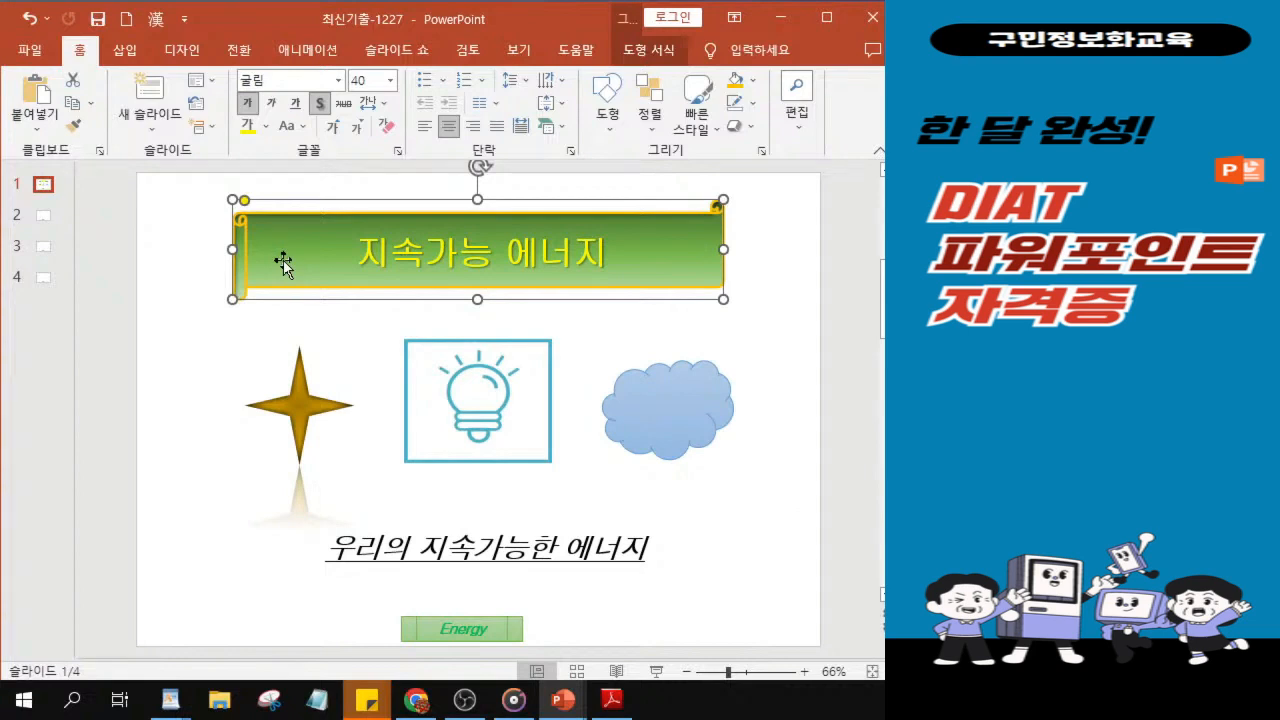
{"action": "left_click", "coordinate": [313, 54]}
{"action": "left_click", "coordinate": [311, 48]}
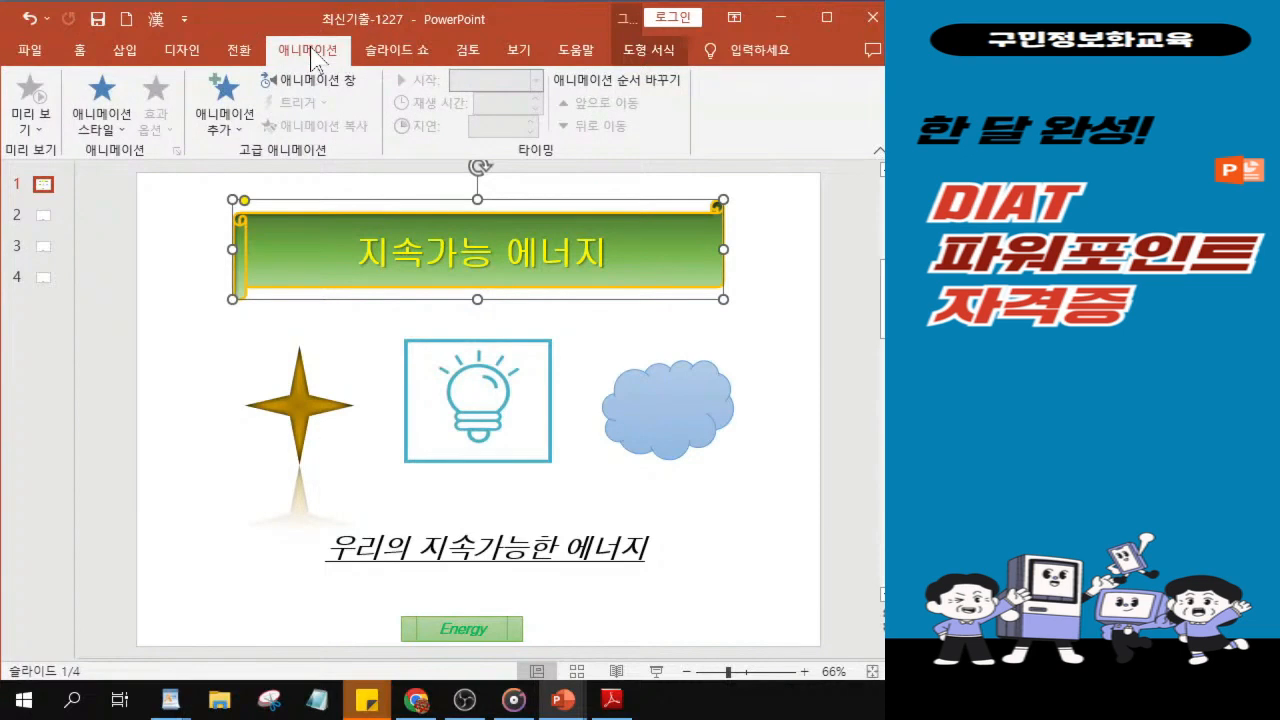
{"action": "left_click", "coordinate": [101, 140]}
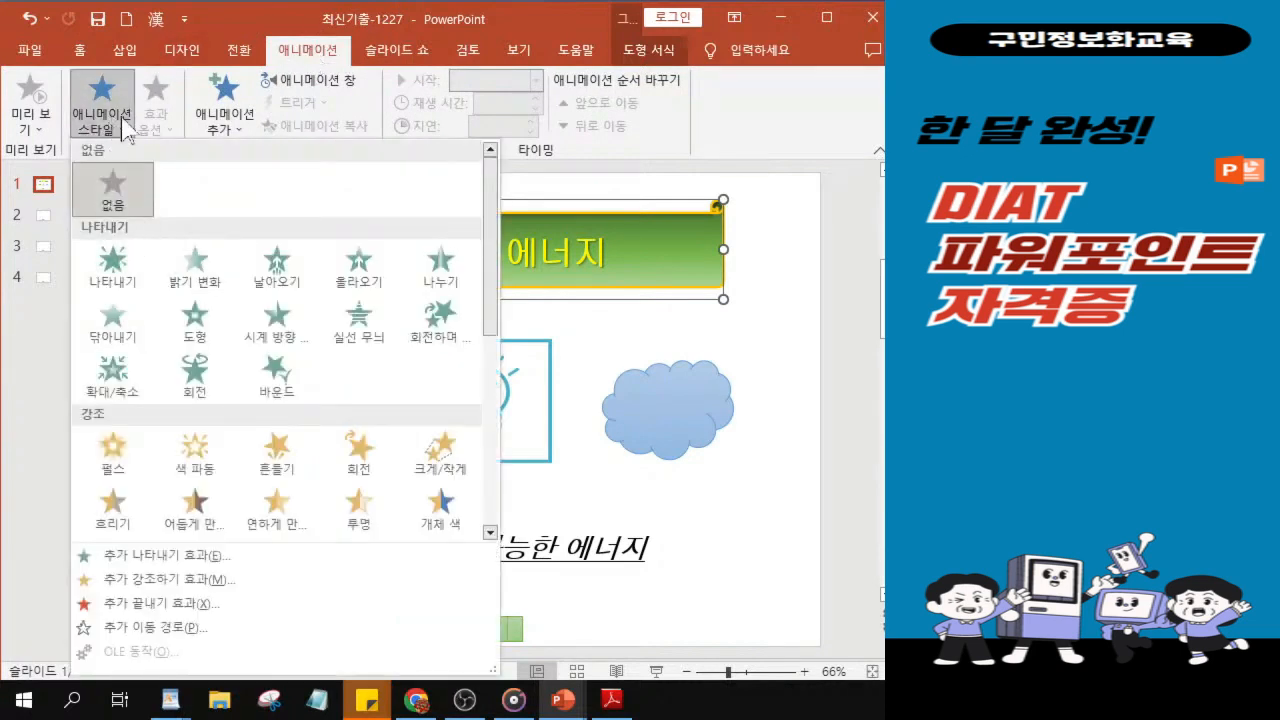
{"action": "left_click", "coordinate": [832, 20]}
{"action": "left_click", "coordinate": [832, 20]}
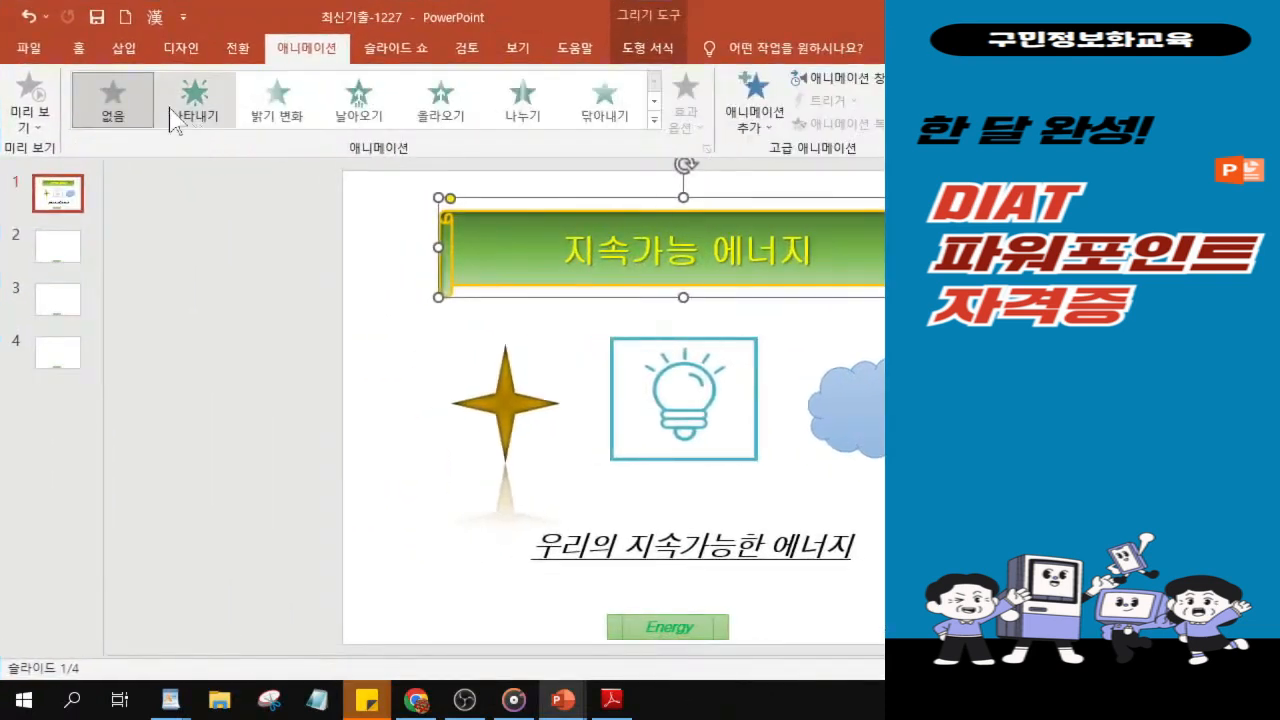
{"action": "left_click", "coordinate": [654, 119]}
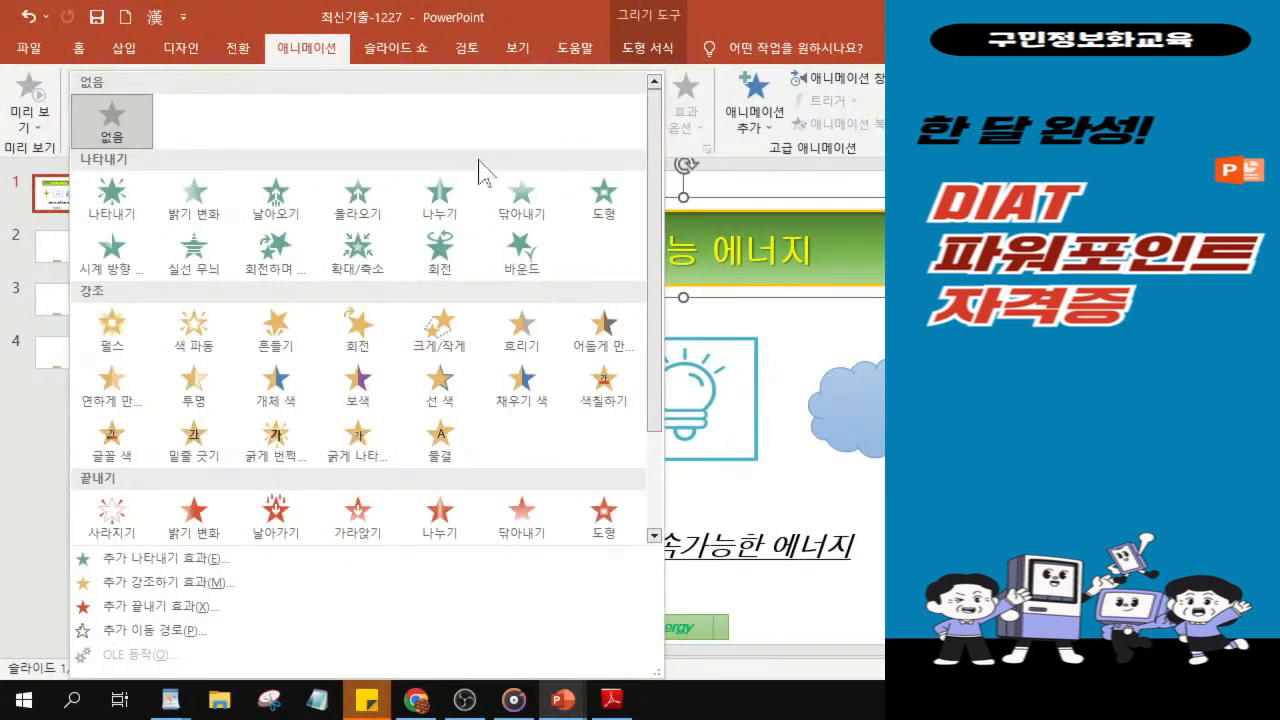
{"action": "left_click", "coordinate": [597, 213]}
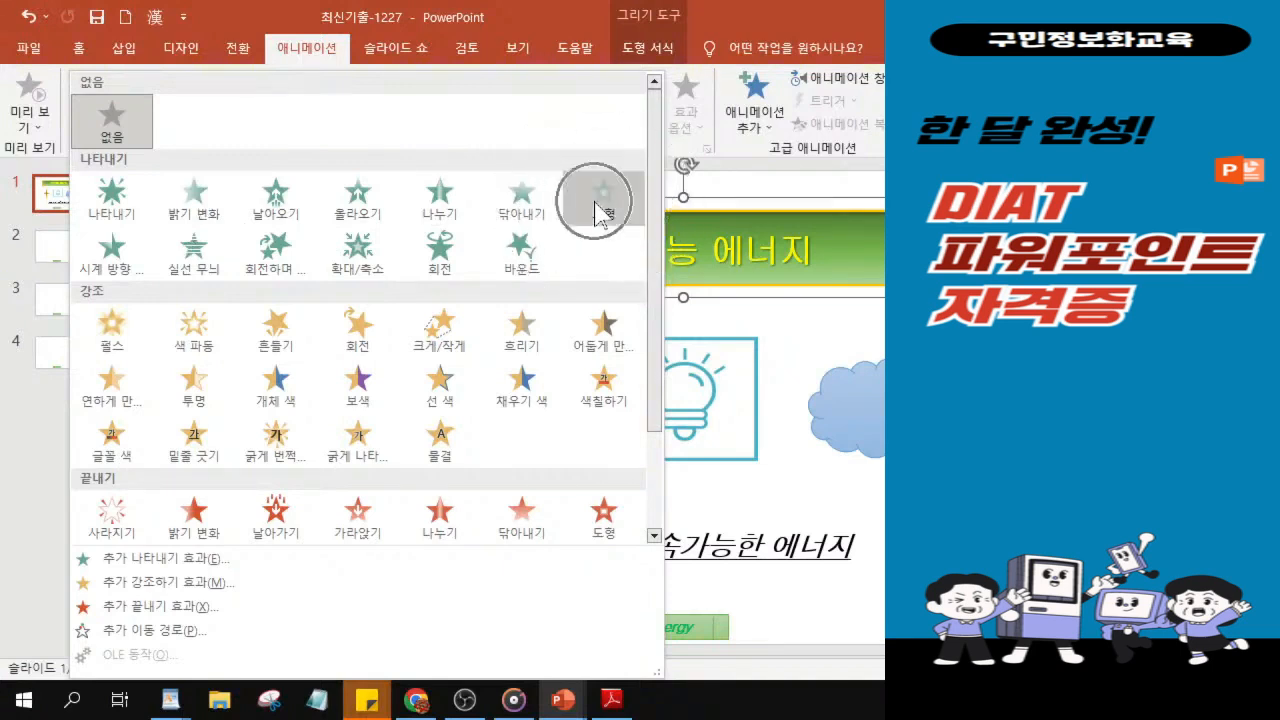
Choose the 도형 effect in the 나타내기 group for slide 1's title scroll and save the presentation.
{"action": "left_click", "coordinate": [600, 212]}
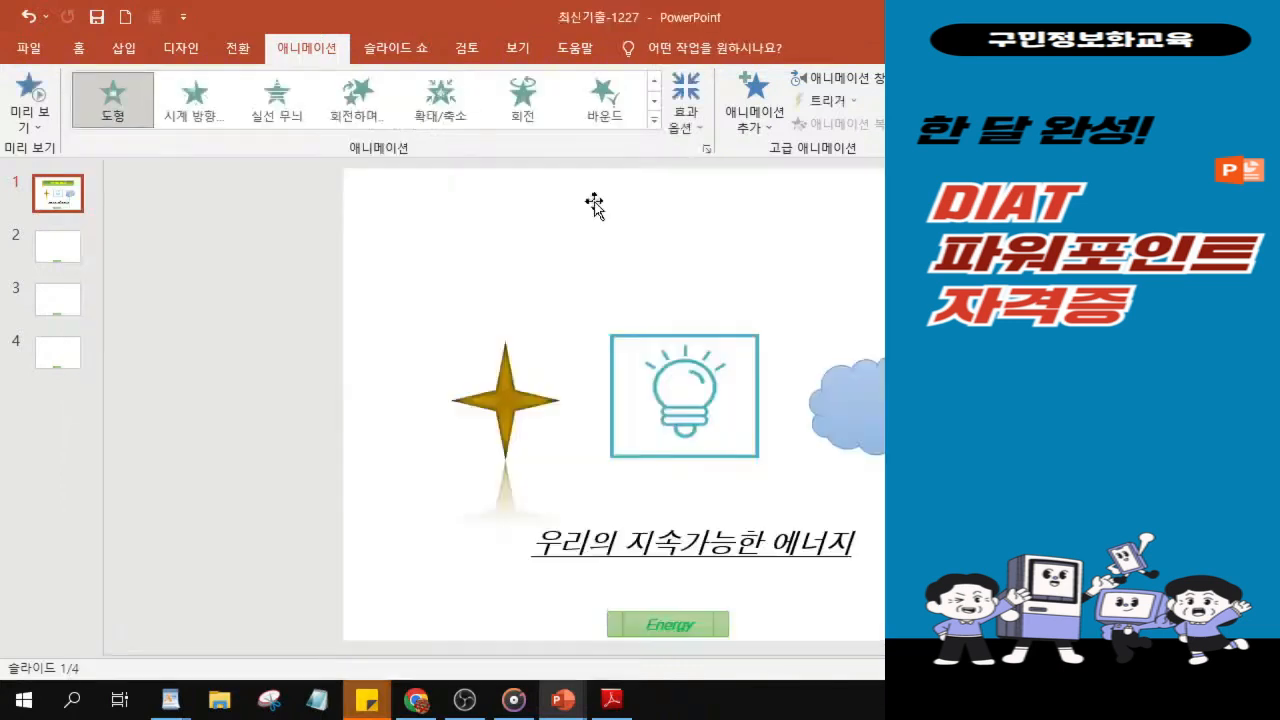
{"action": "left_click_drag", "start_coordinate": [667, 8], "coordinate": [443, 10]}
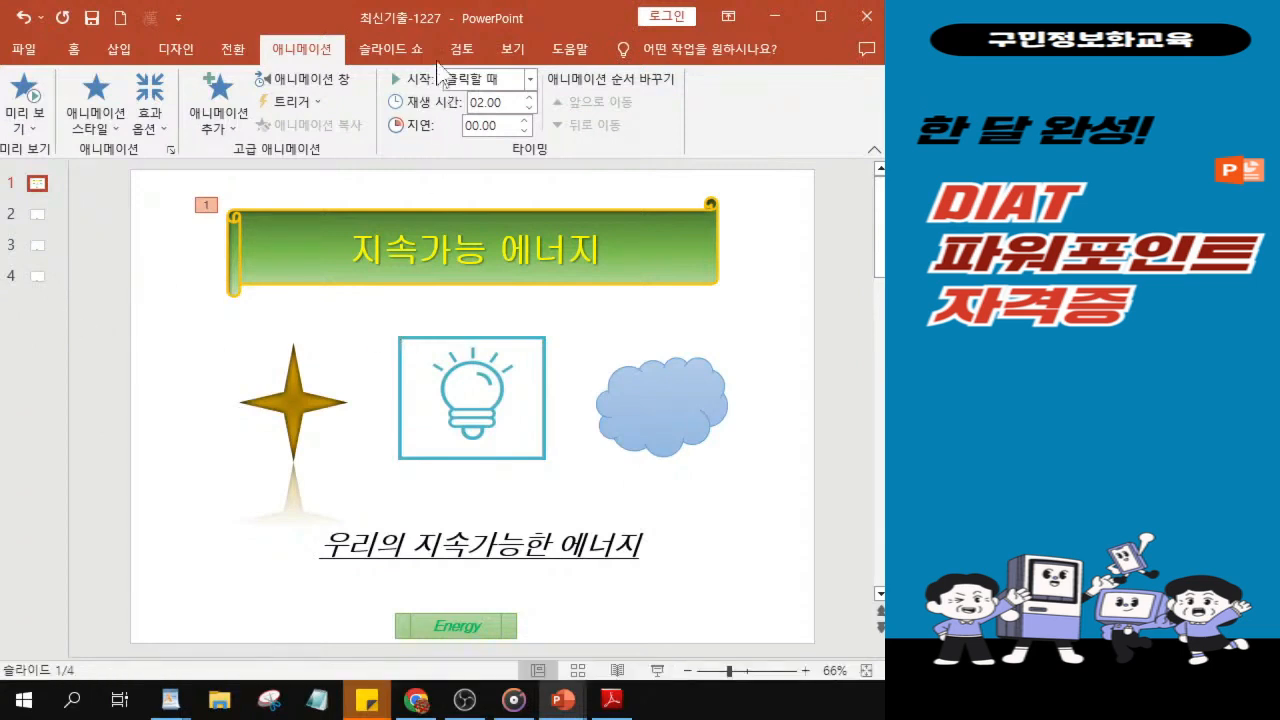
{"action": "left_click", "coordinate": [91, 17]}
Open slide 2, switch to the exam PDF in Adobe Reader and examine the 슬라이드2 output layout with its title, numbered shapes and action button.
{"action": "left_click", "coordinate": [38, 218]}
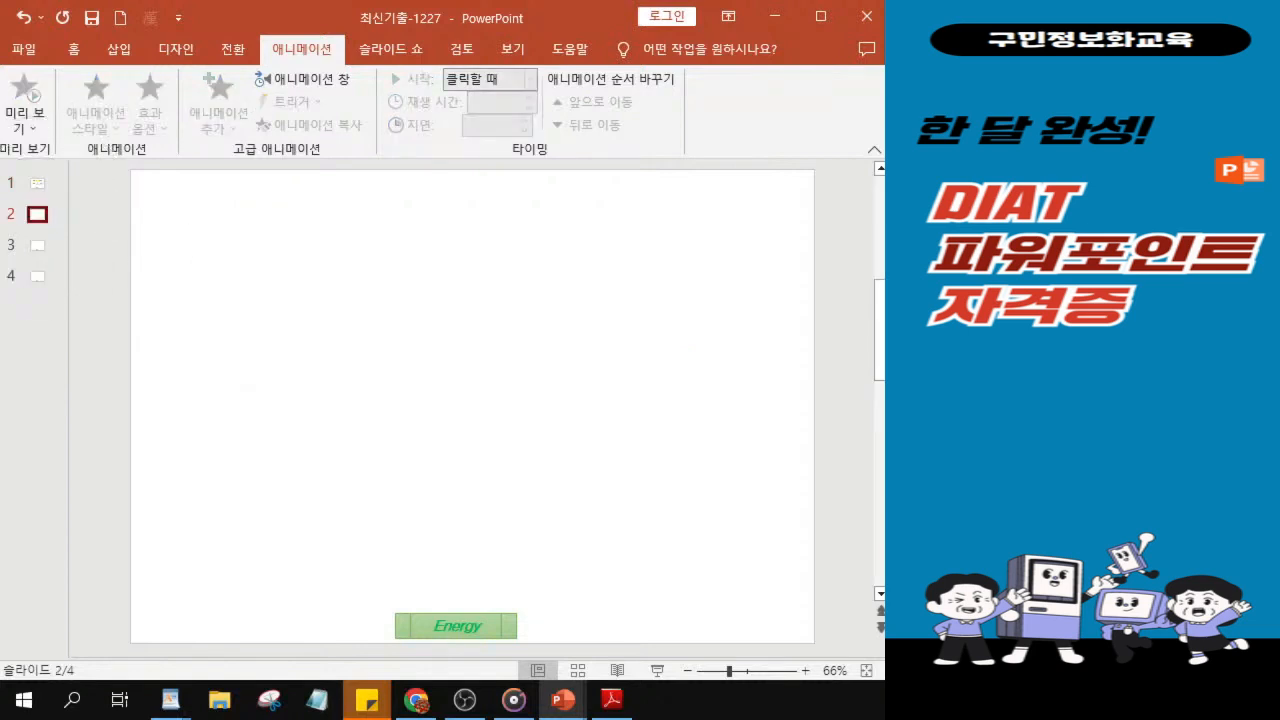
{"action": "key", "text": "alt+Tab"}
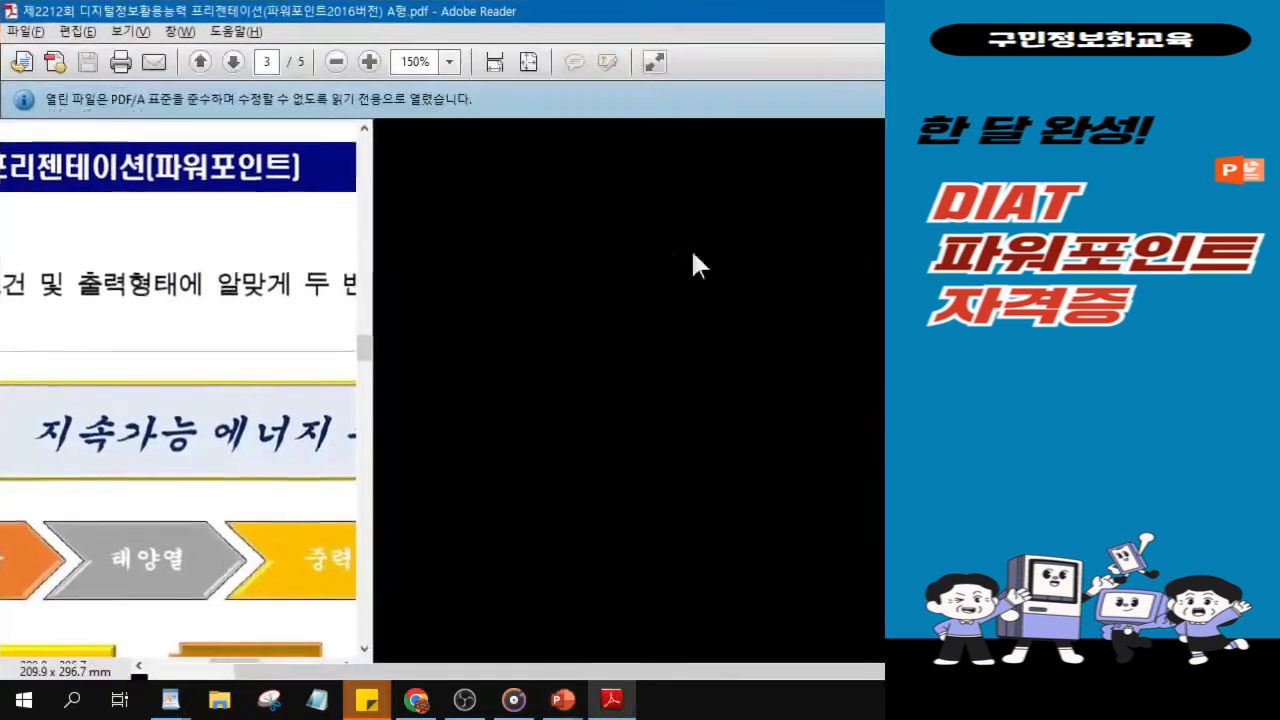
{"action": "scroll", "coordinate": [243, 398], "scroll_direction": "down", "scroll_amount": 3}
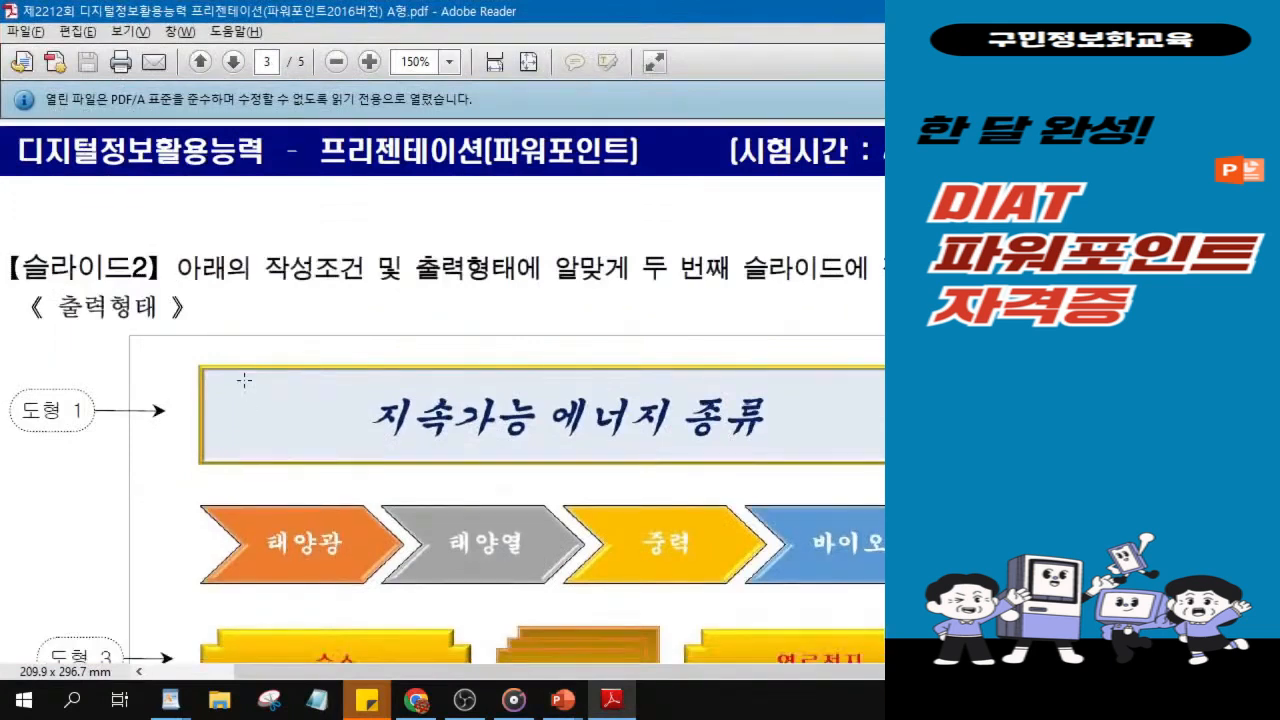
{"action": "scroll", "coordinate": [243, 380], "scroll_direction": "down", "scroll_amount": 2}
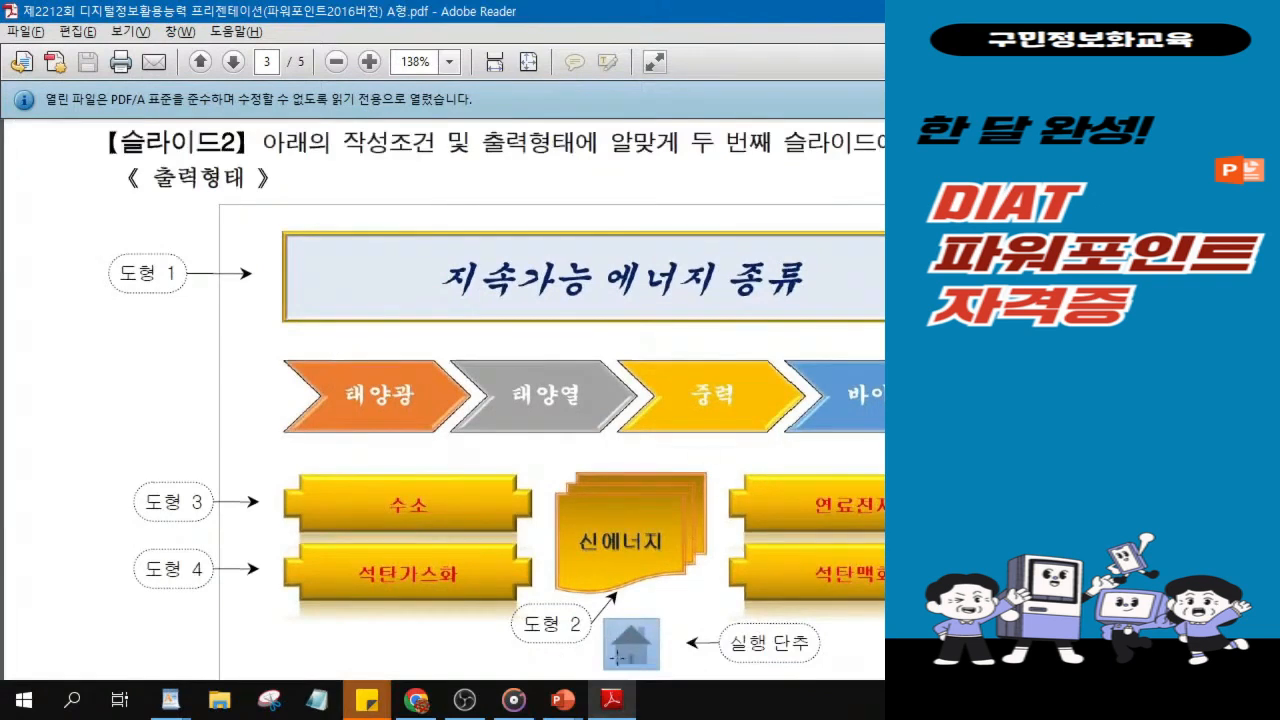
{"action": "scroll", "coordinate": [708, 626], "scroll_direction": "down", "scroll_amount": 1}
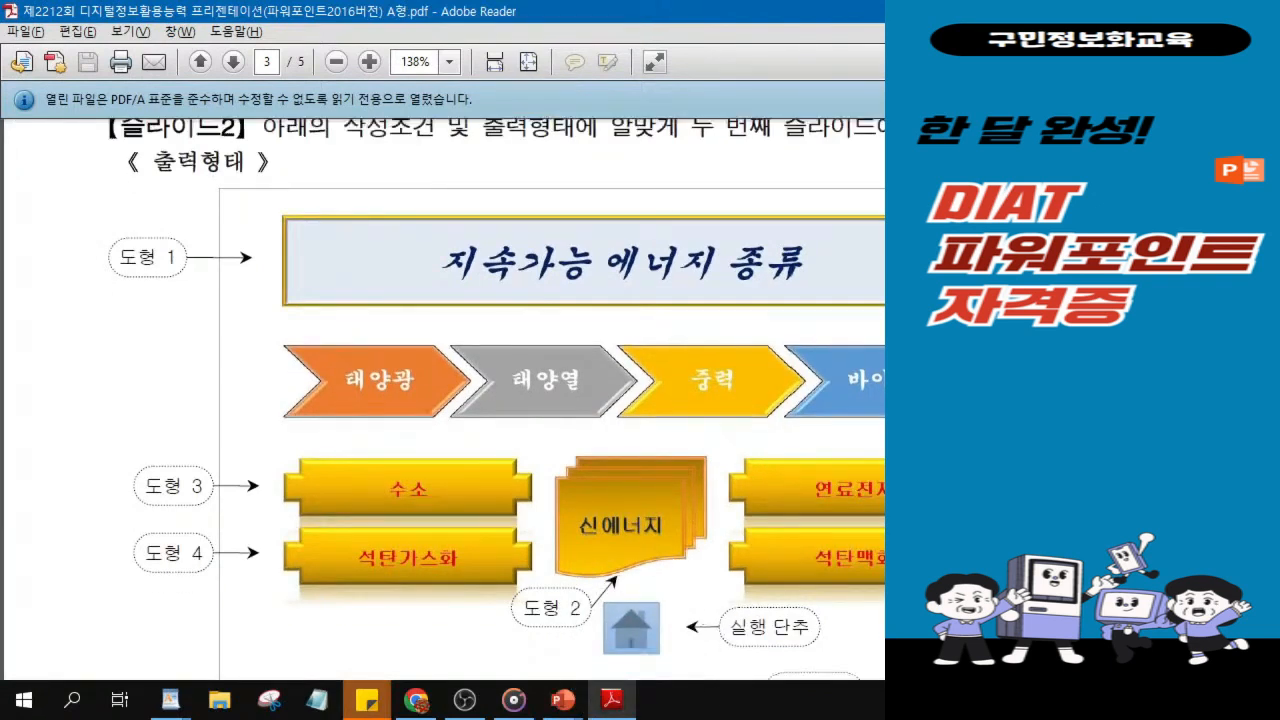
{"action": "left_click", "coordinate": [545, 298]}
{"action": "left_click", "coordinate": [545, 298]}
{"action": "left_click", "coordinate": [570, 400]}
{"action": "left_click", "coordinate": [386, 490]}
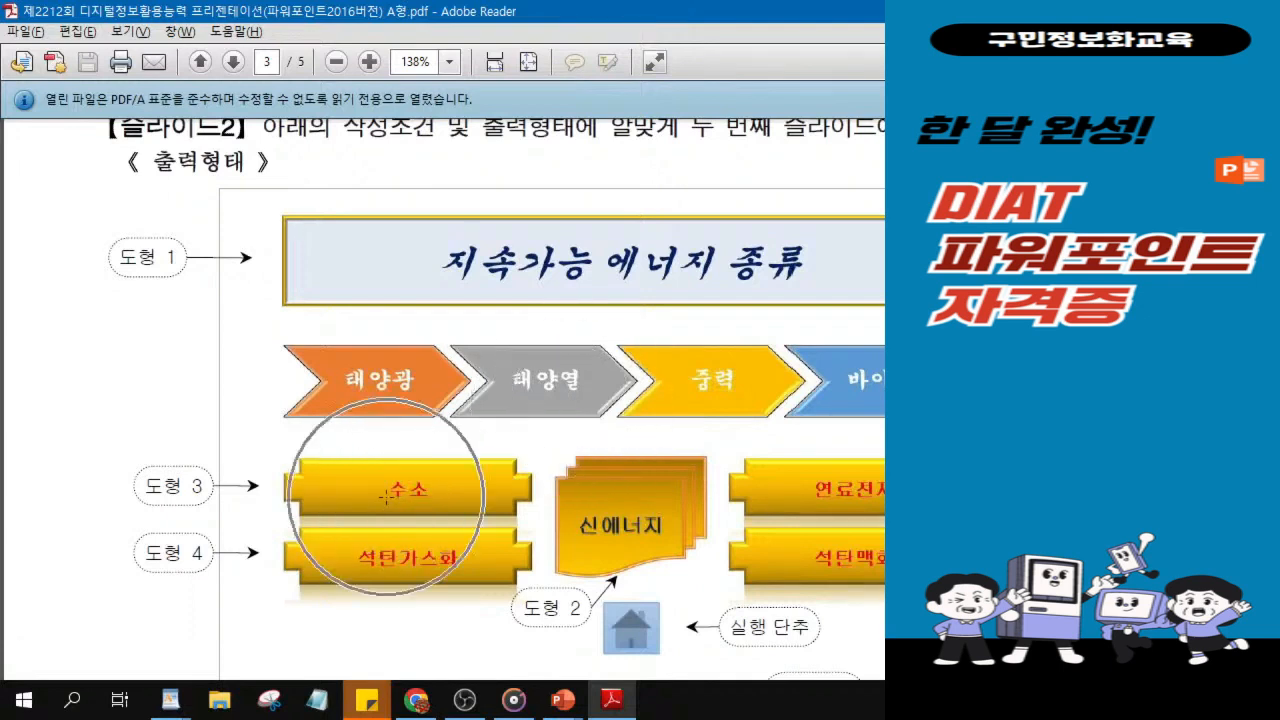
{"action": "left_click", "coordinate": [900, 486]}
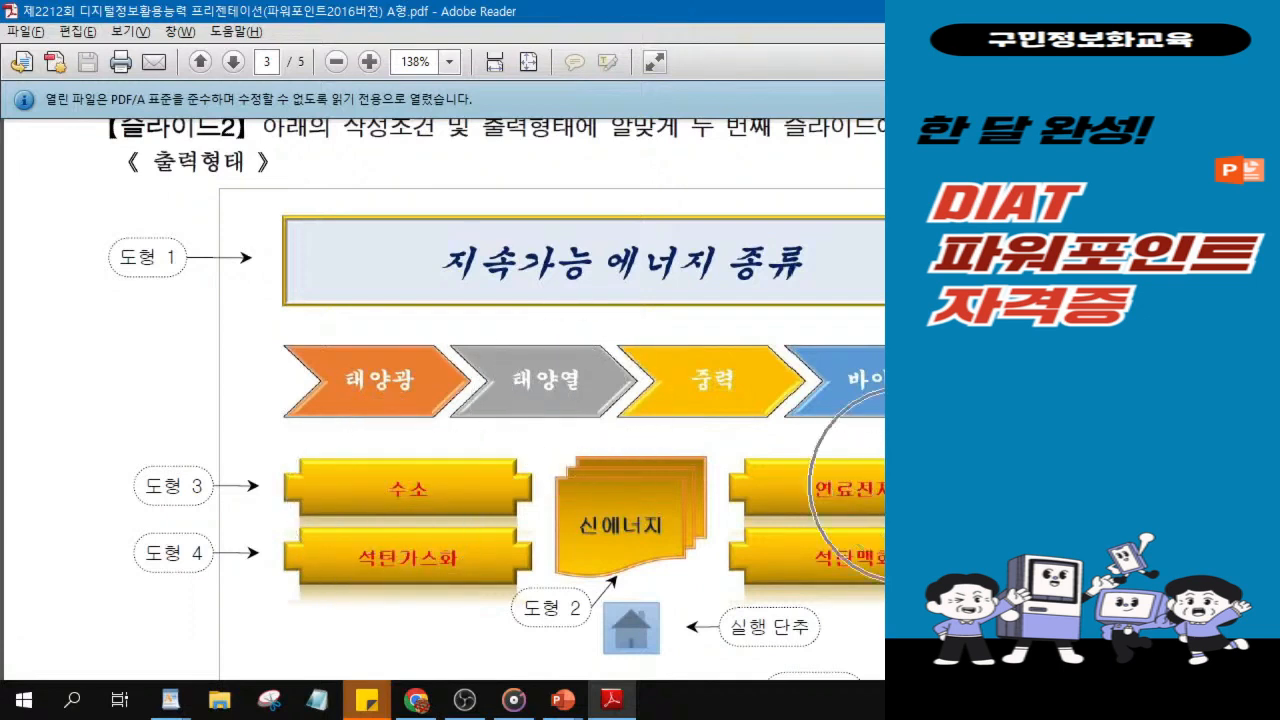
{"action": "left_click", "coordinate": [622, 545]}
{"action": "left_click", "coordinate": [622, 545]}
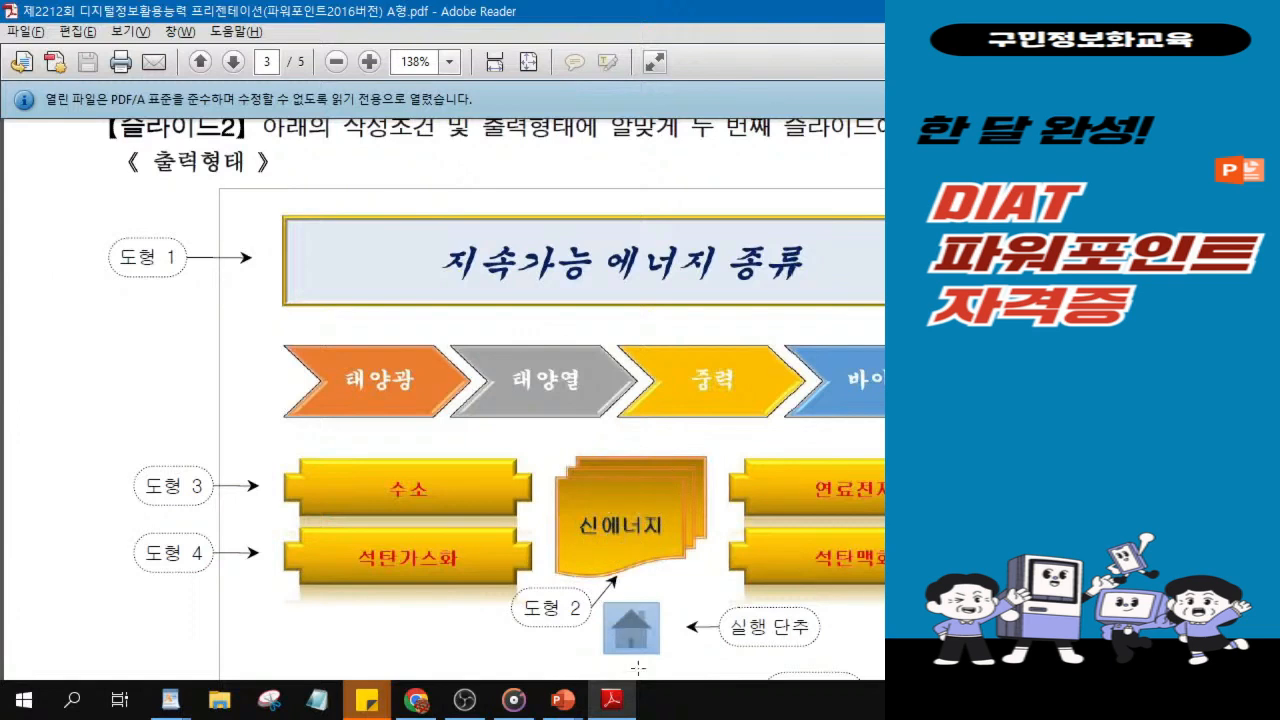
{"action": "left_click", "coordinate": [640, 658]}
{"action": "double_click", "coordinate": [800, 14]}
{"action": "left_click_drag", "start_coordinate": [890, 72], "coordinate": [1100, 72]}
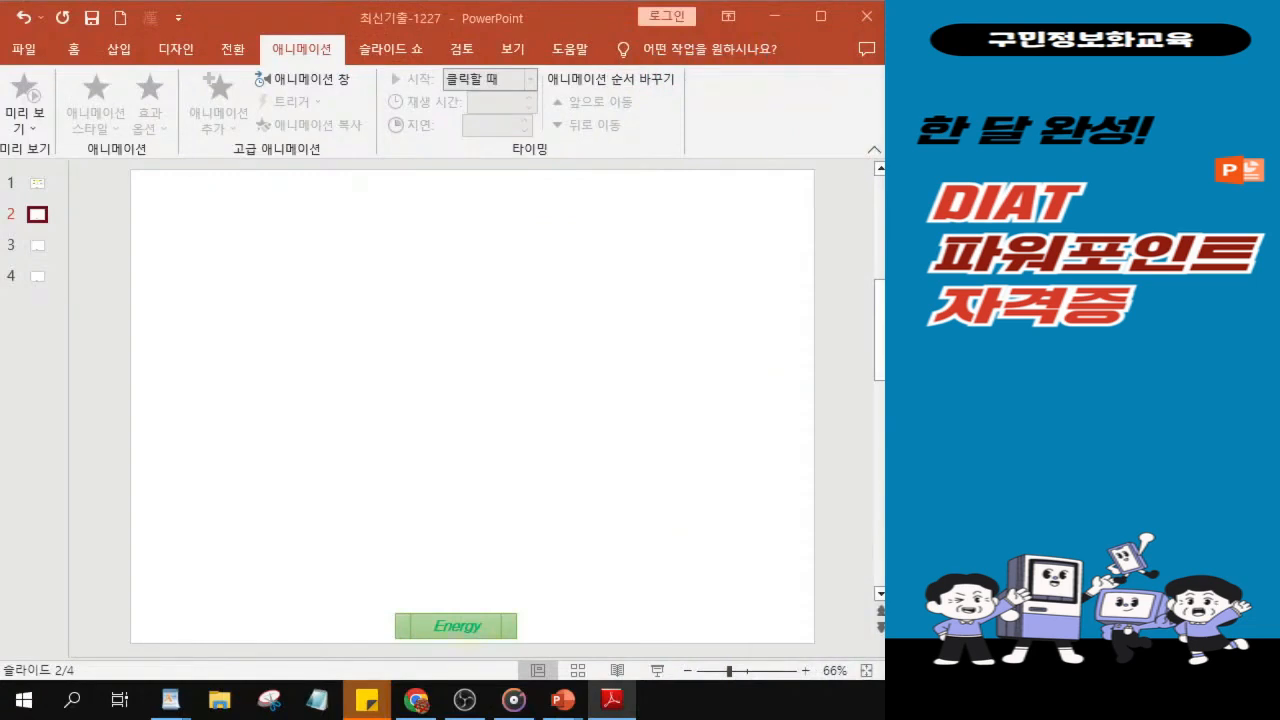
In PowerPoint, draw a wide pentagon block arrow across the upper part of slide 2 and pull its left edge slightly inward.
{"action": "left_click", "coordinate": [44, 68]}
{"action": "left_click", "coordinate": [76, 50]}
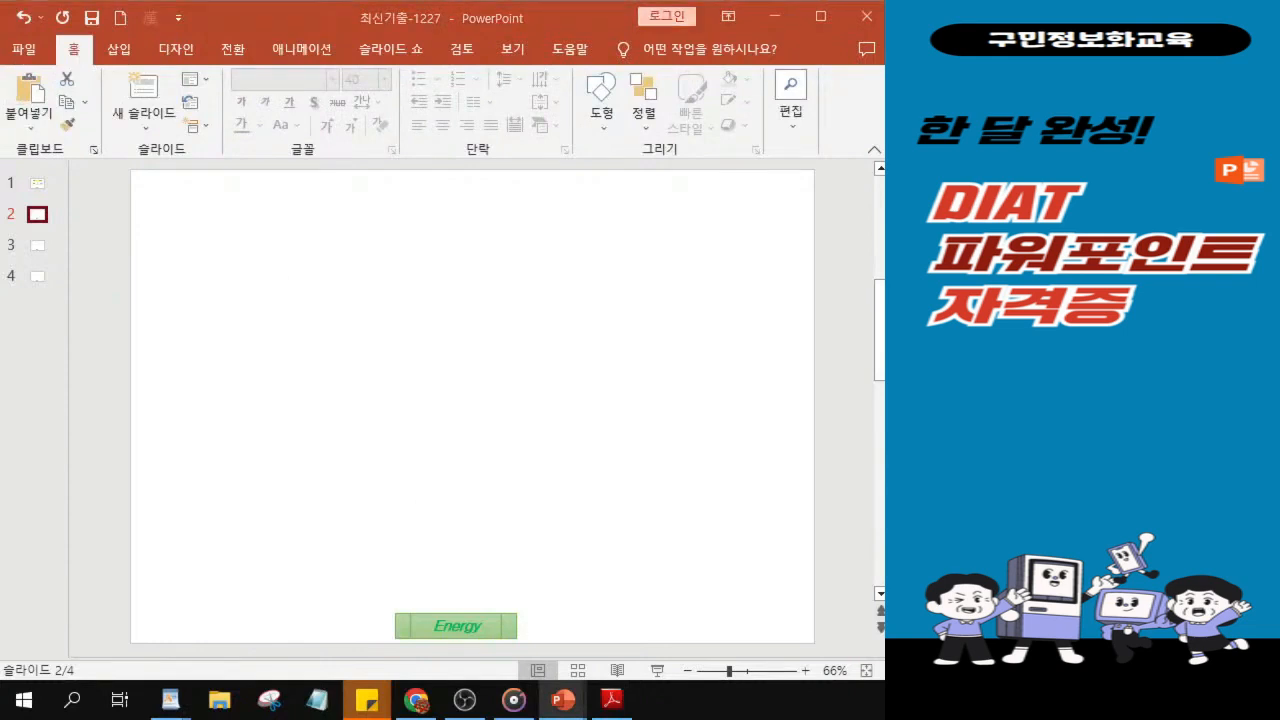
{"action": "left_click", "coordinate": [601, 126]}
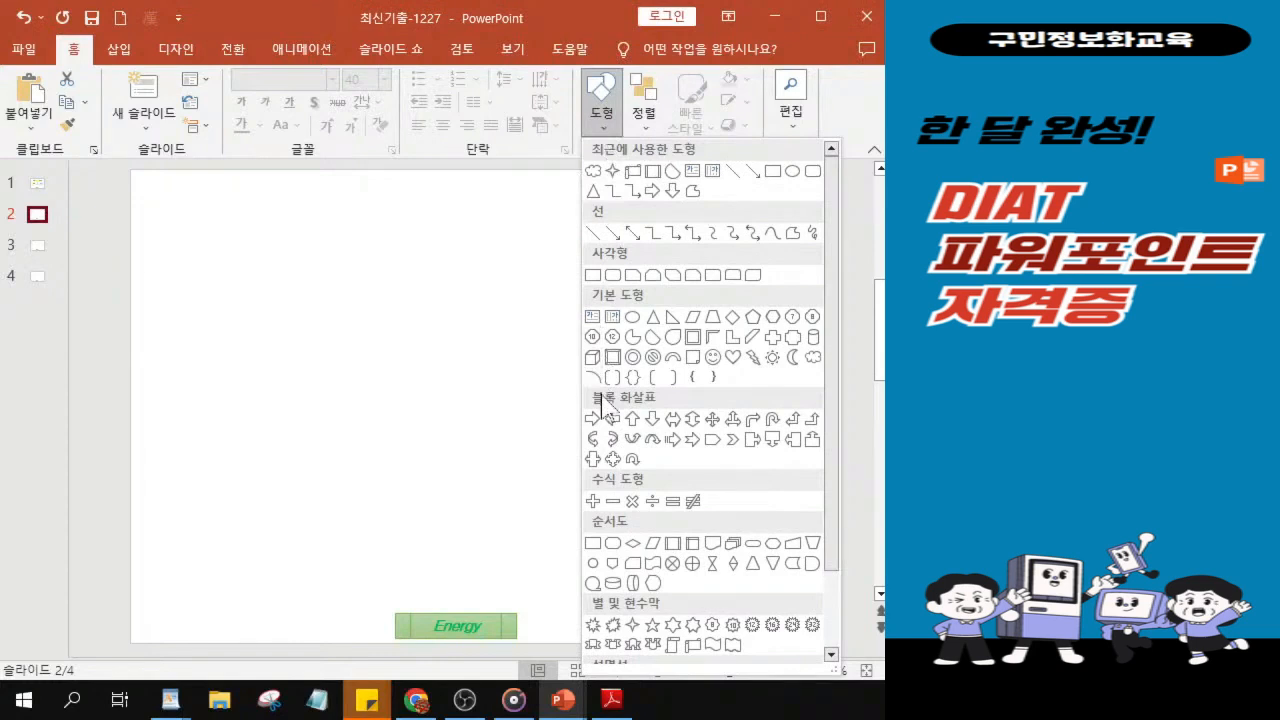
{"action": "left_click", "coordinate": [709, 441]}
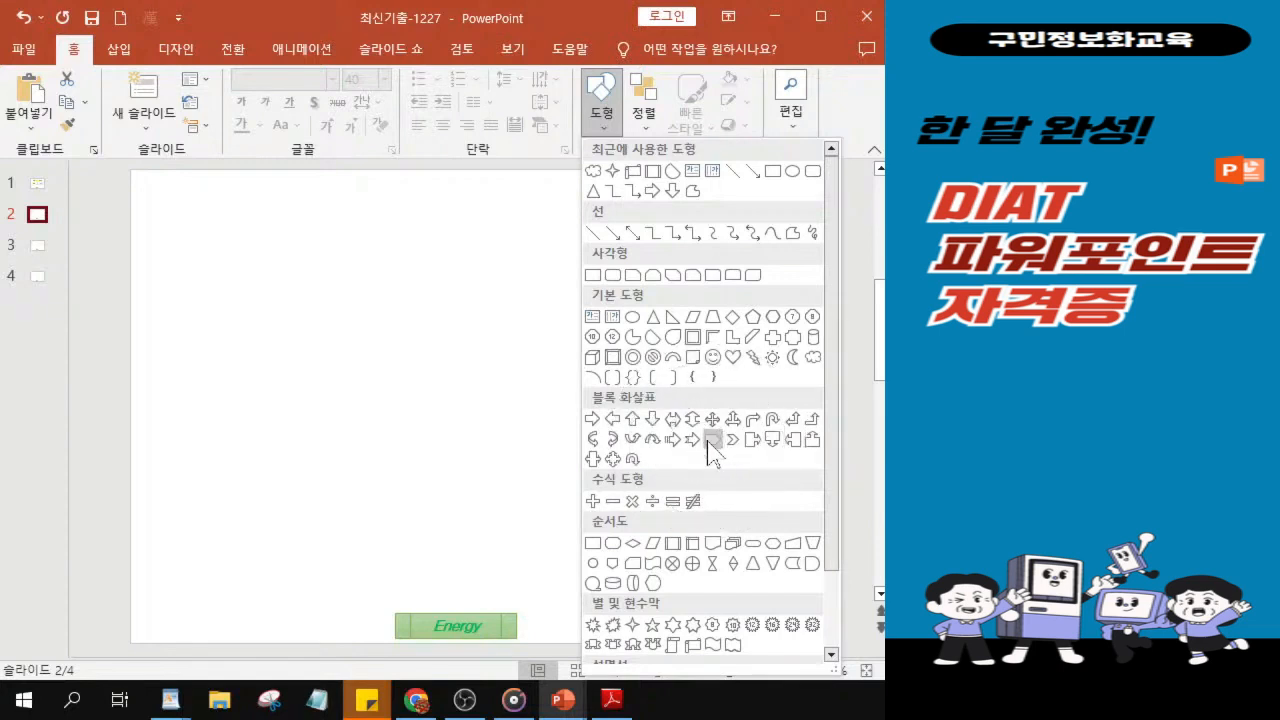
{"action": "left_click", "coordinate": [710, 441]}
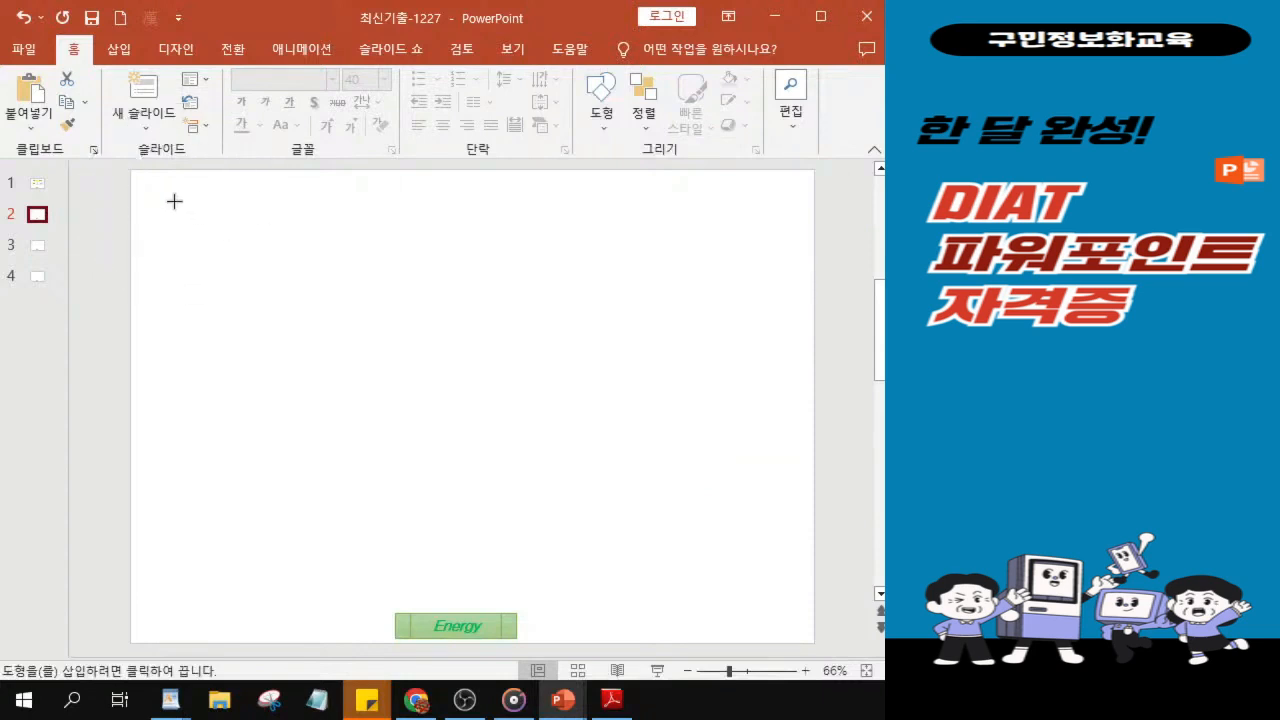
{"action": "left_click_drag", "start_coordinate": [171, 200], "coordinate": [762, 271]}
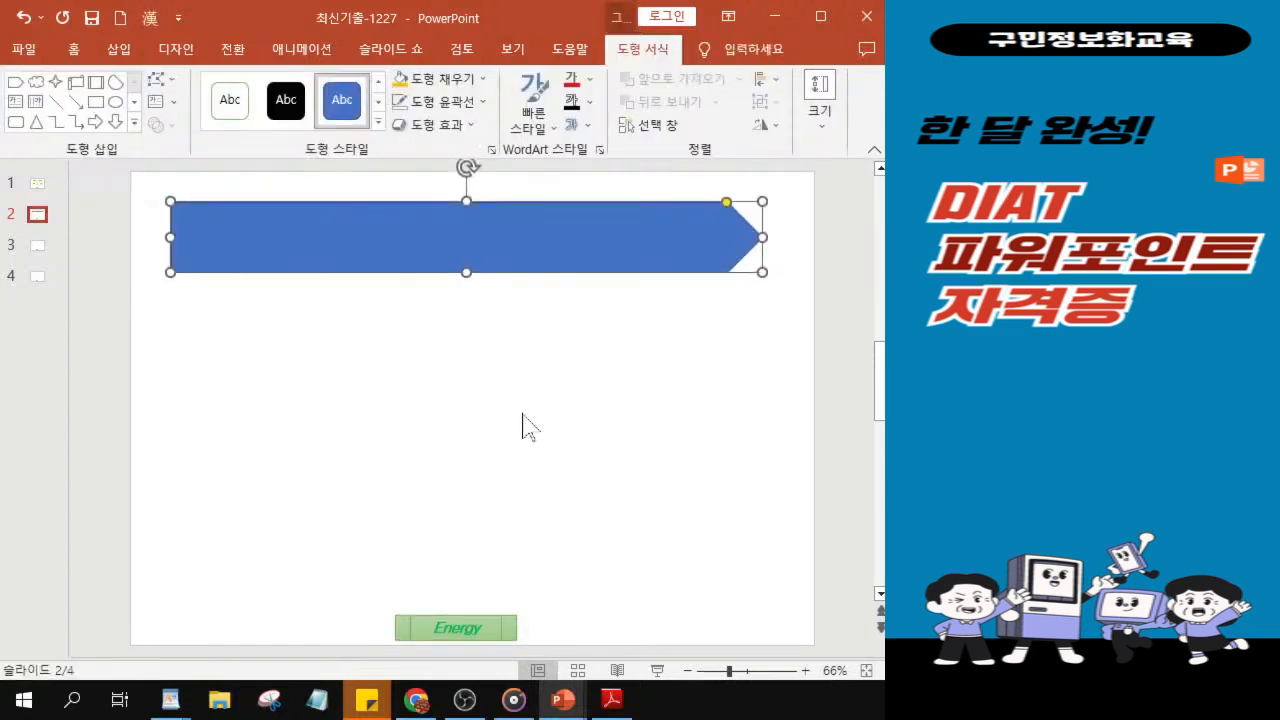
{"action": "left_click_drag", "start_coordinate": [172, 237], "coordinate": [182, 237]}
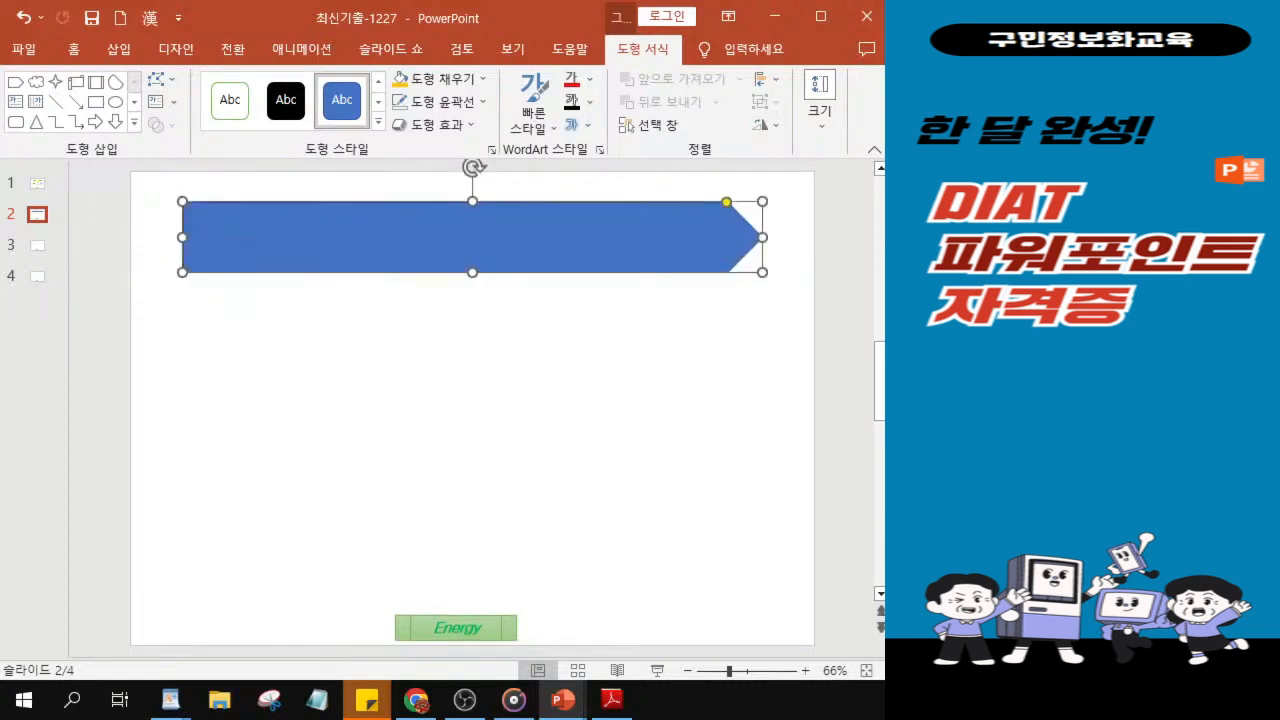
Fill the pentagon arrow with the lightest blue-gray shade from the theme colors.
{"action": "key", "text": "alt+Tab"}
{"action": "left_click", "coordinate": [436, 84]}
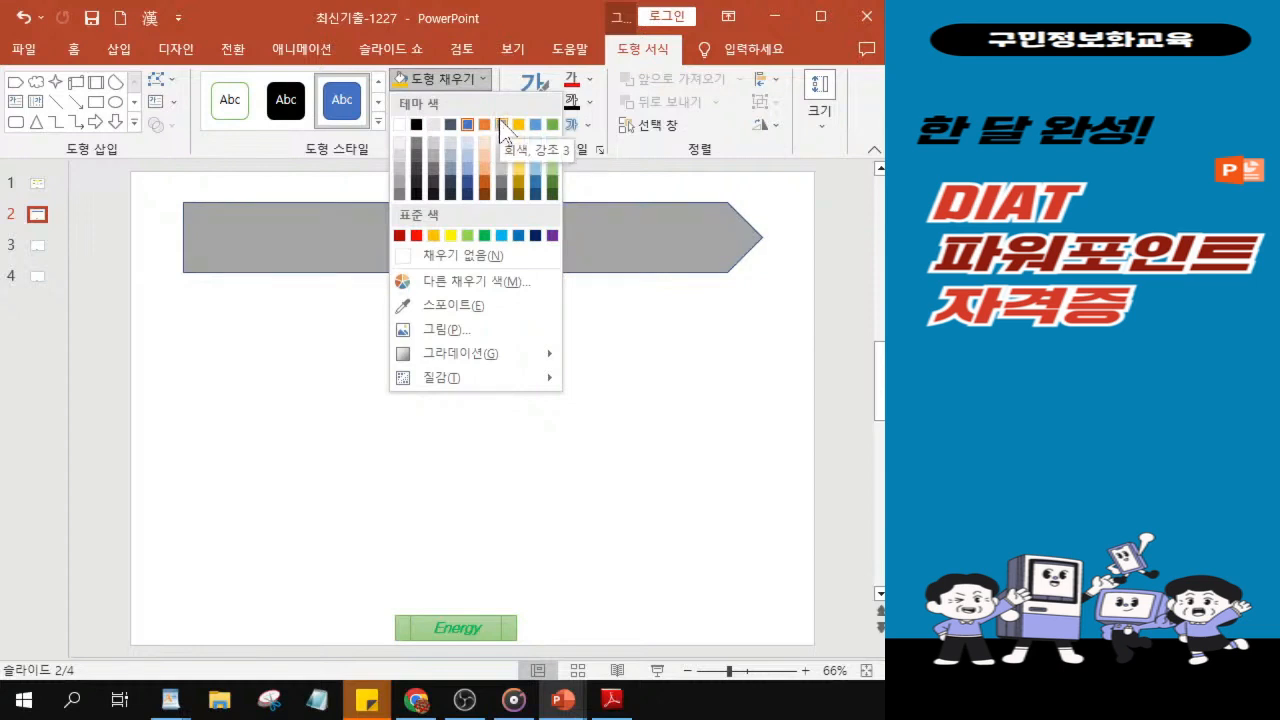
{"action": "left_click", "coordinate": [449, 146]}
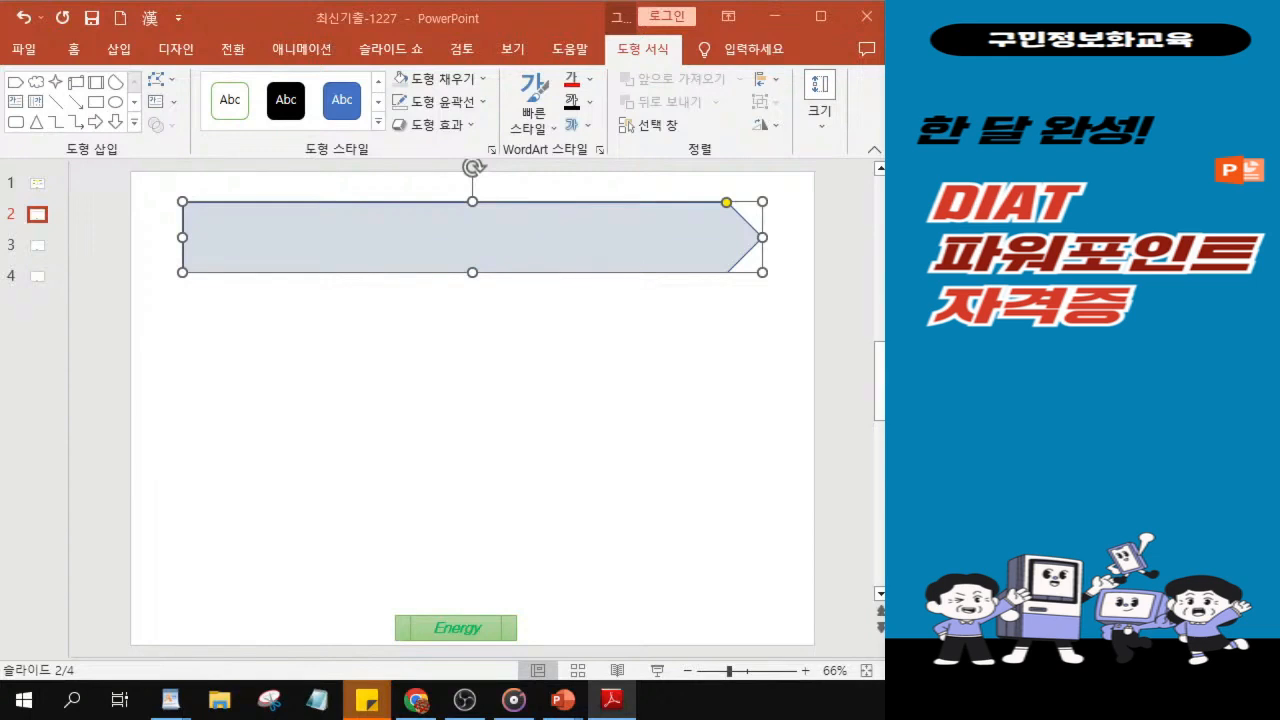
Give the pentagon arrow a standard orange outline with a thickness of 3 pt.
{"action": "left_click", "coordinate": [441, 103]}
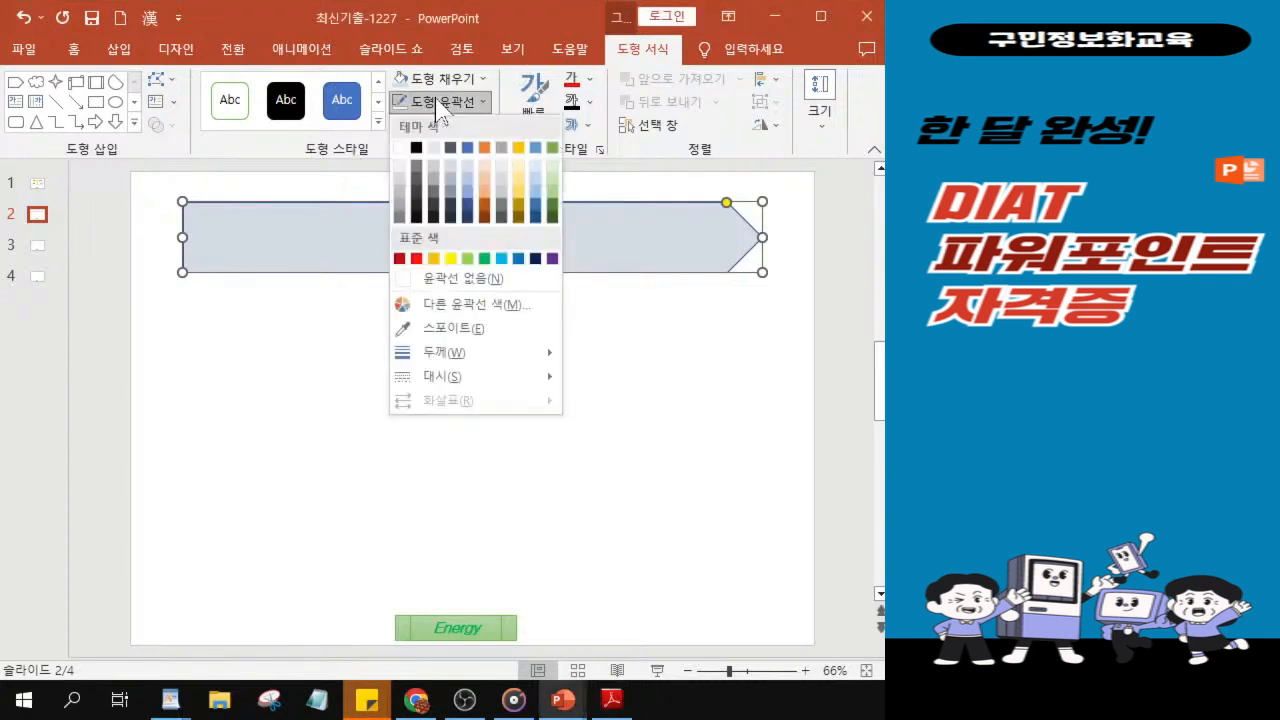
{"action": "left_click", "coordinate": [434, 260]}
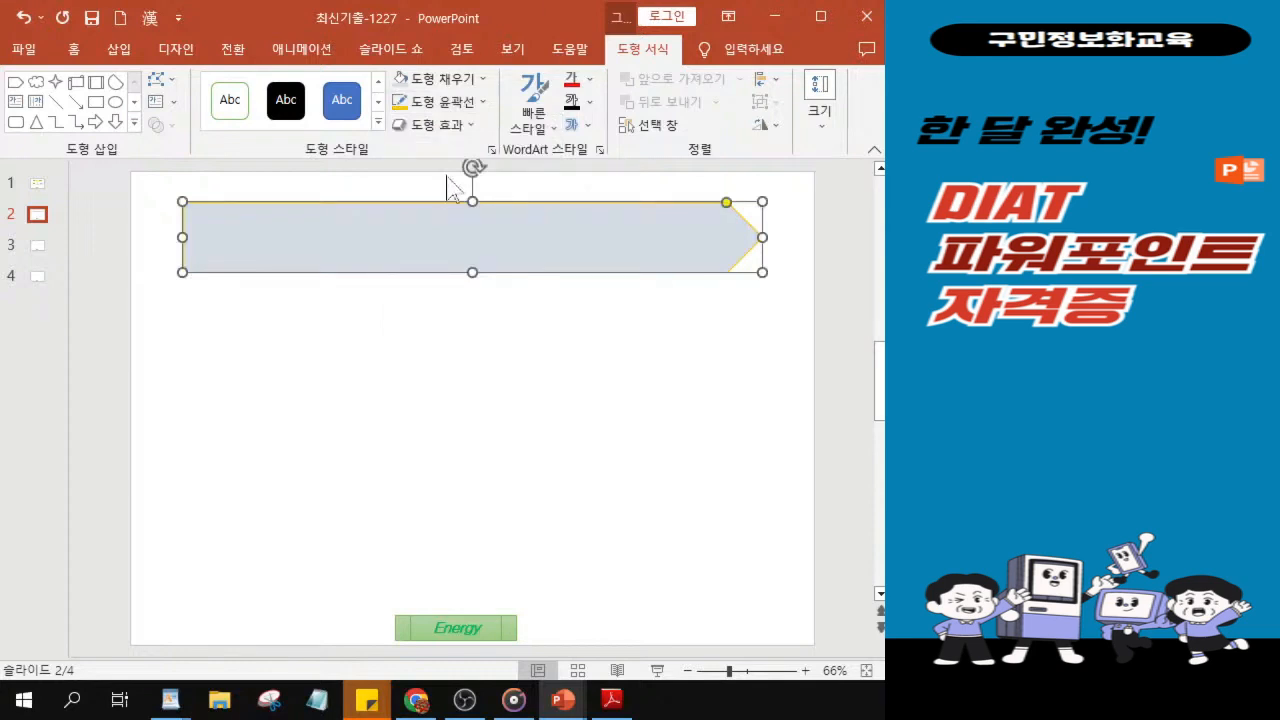
{"action": "left_click", "coordinate": [450, 110]}
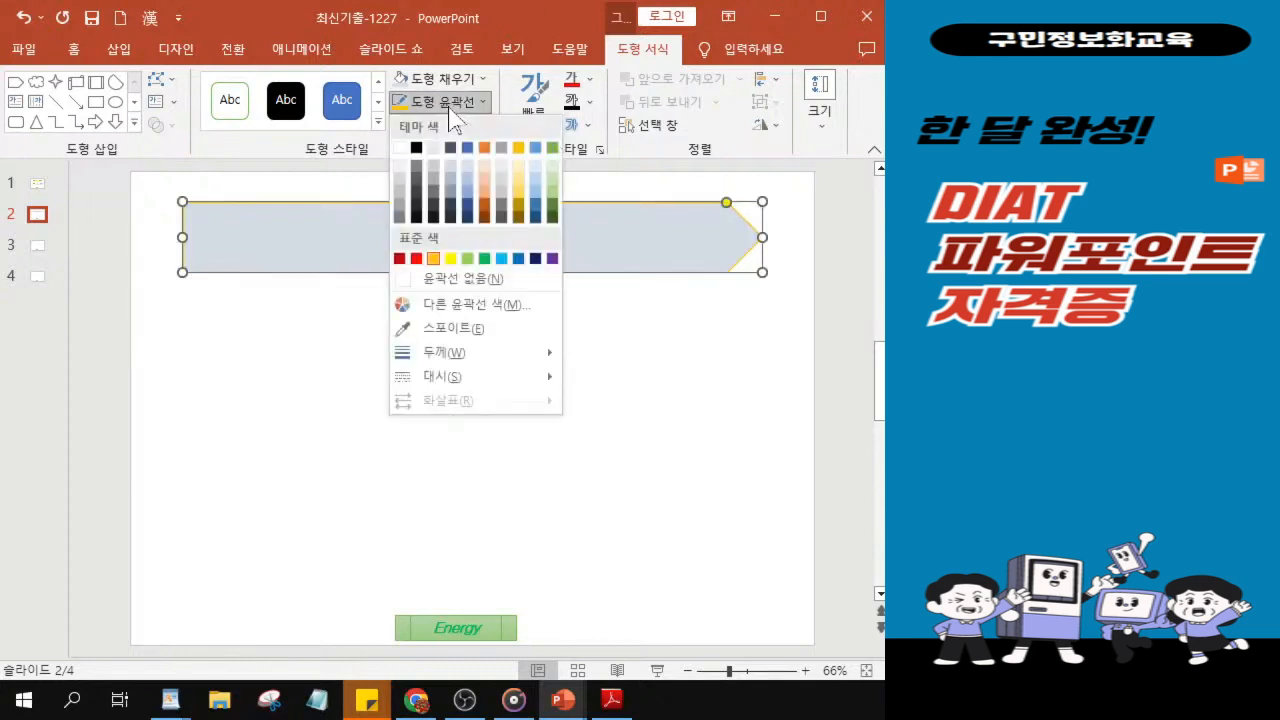
{"action": "mouse_move", "coordinate": [534, 370]}
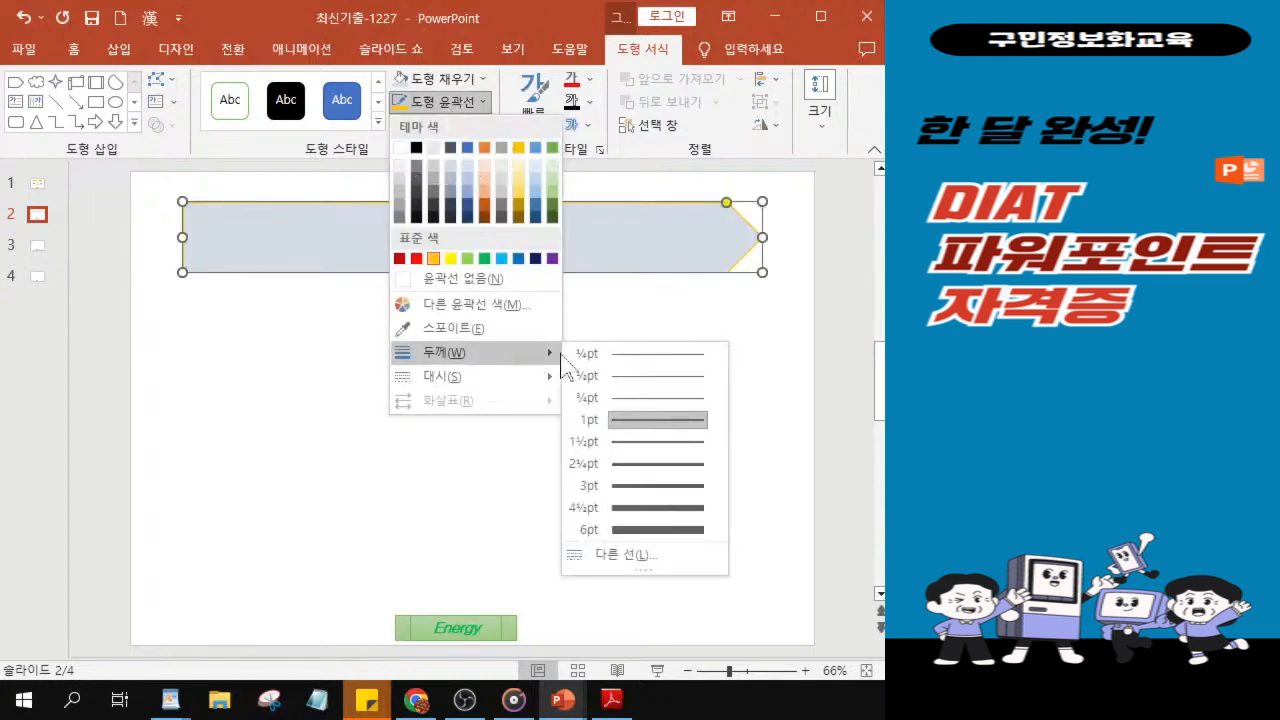
{"action": "left_click", "coordinate": [640, 488]}
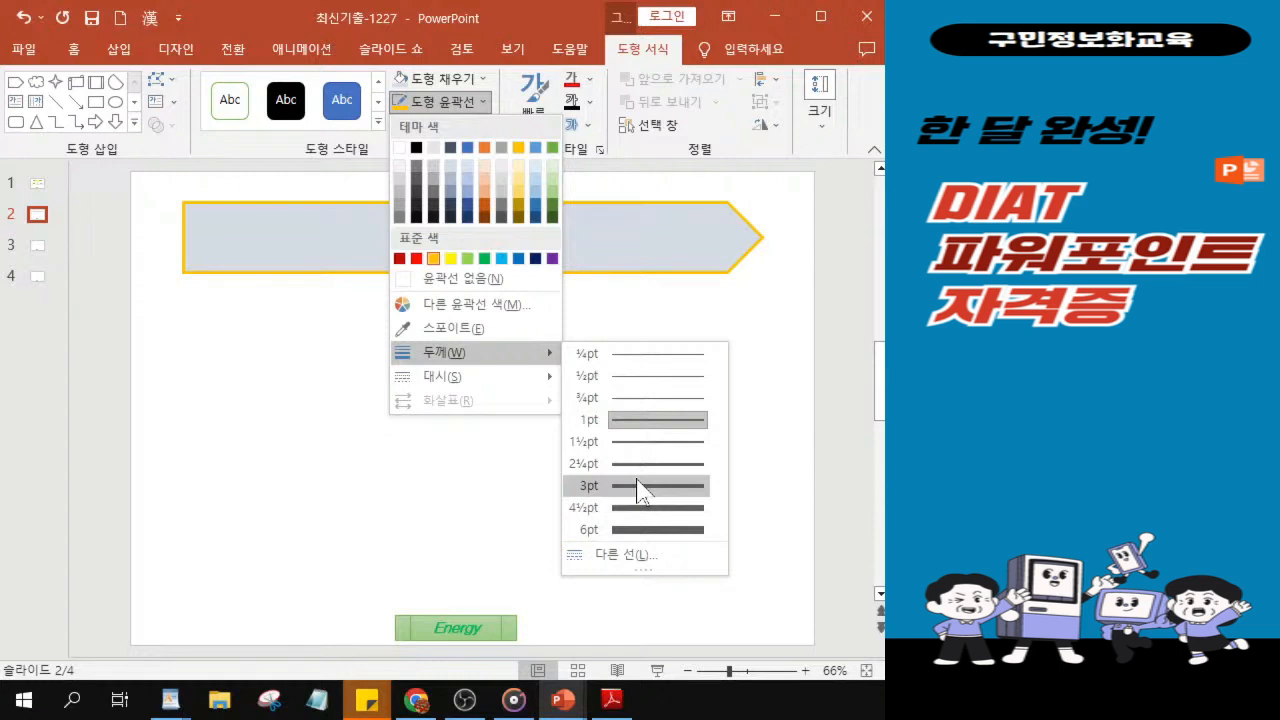
{"action": "left_click", "coordinate": [638, 488]}
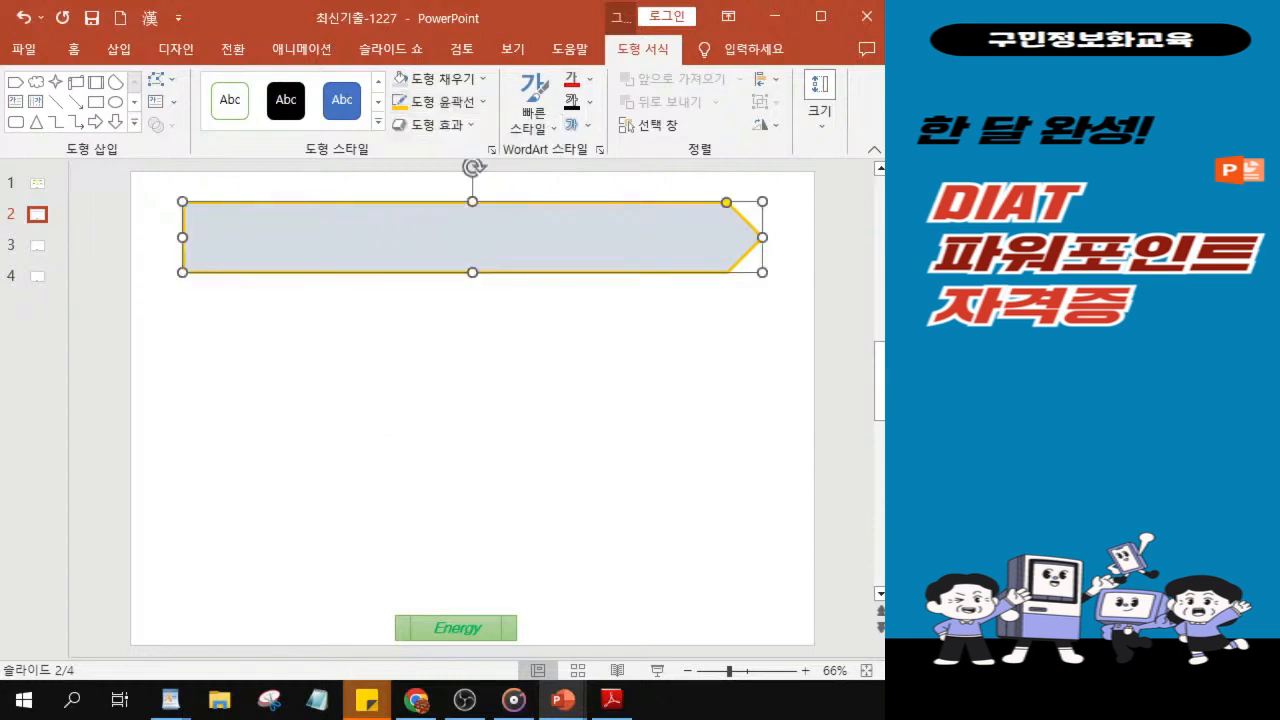
Apply the second 입체 효과 (bevel) preset of the first row to the pentagon arrow.
{"action": "key", "text": "alt+Tab"}
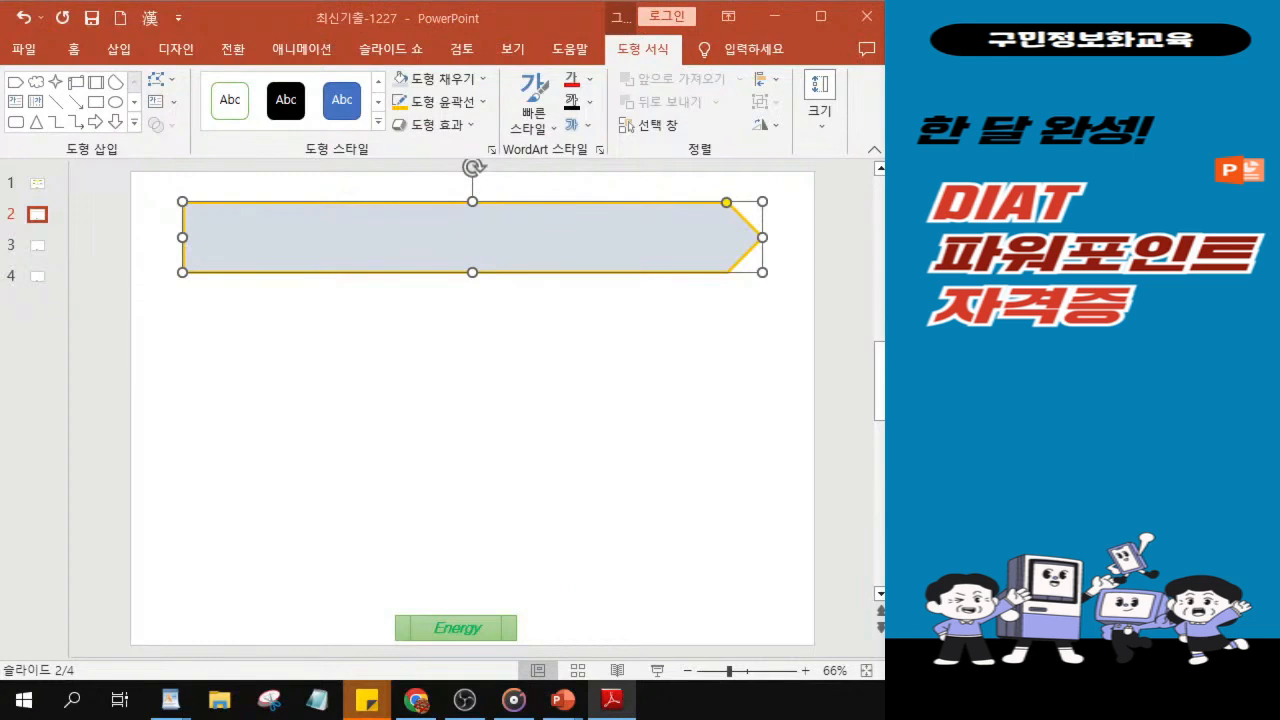
{"action": "key", "text": "alt+Tab"}
{"action": "left_click", "coordinate": [447, 125]}
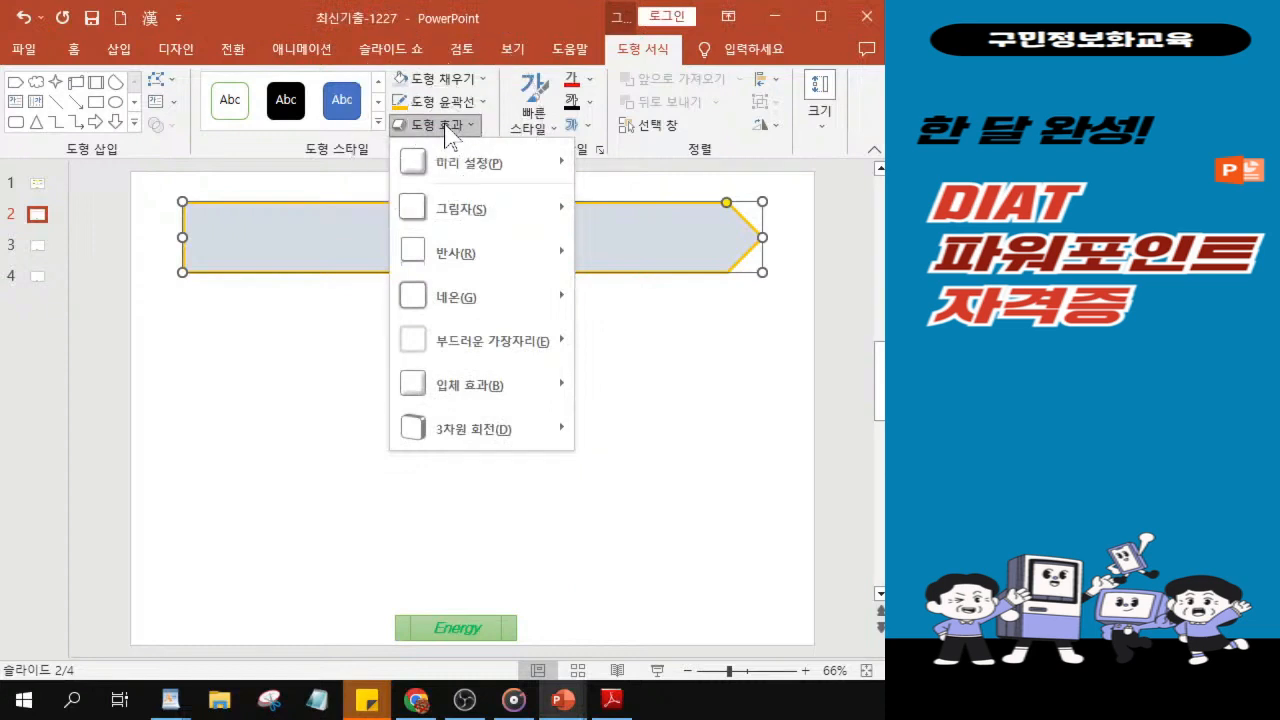
{"action": "mouse_move", "coordinate": [466, 398]}
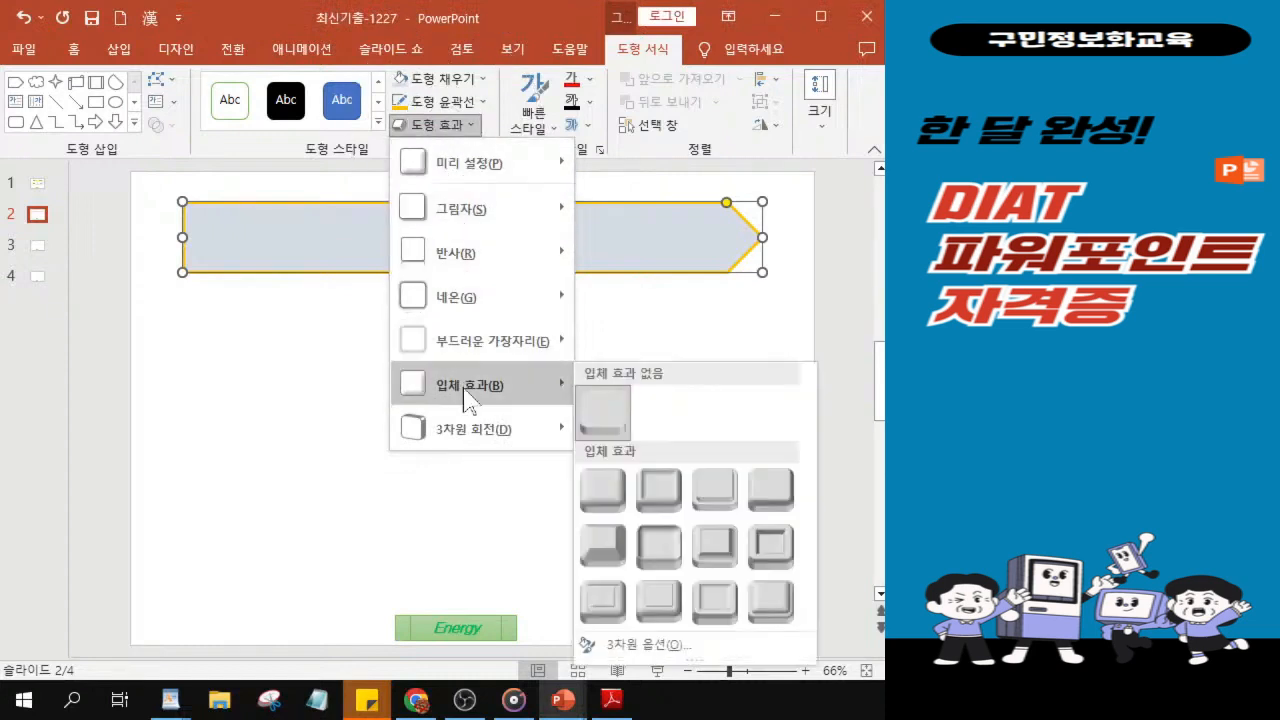
{"action": "left_click", "coordinate": [647, 490]}
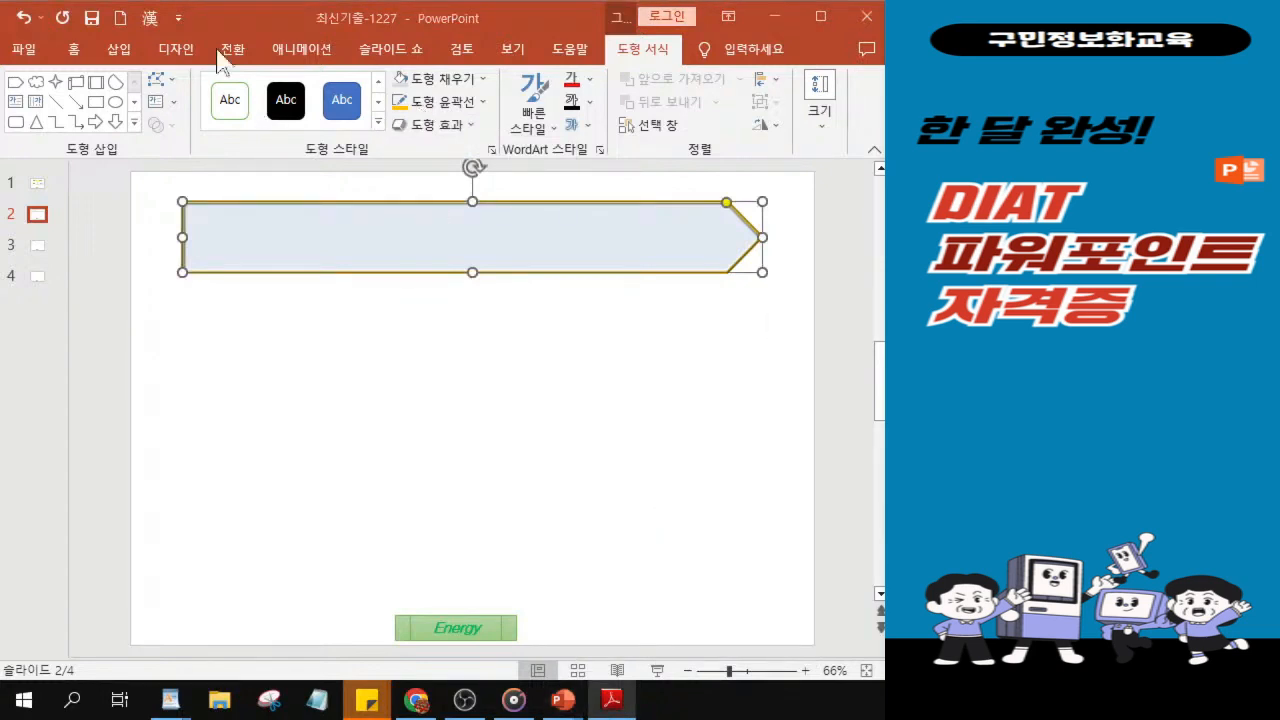
Set the pentagon arrow's text font to 궁서 and its font size to 36.
{"action": "left_click", "coordinate": [75, 50]}
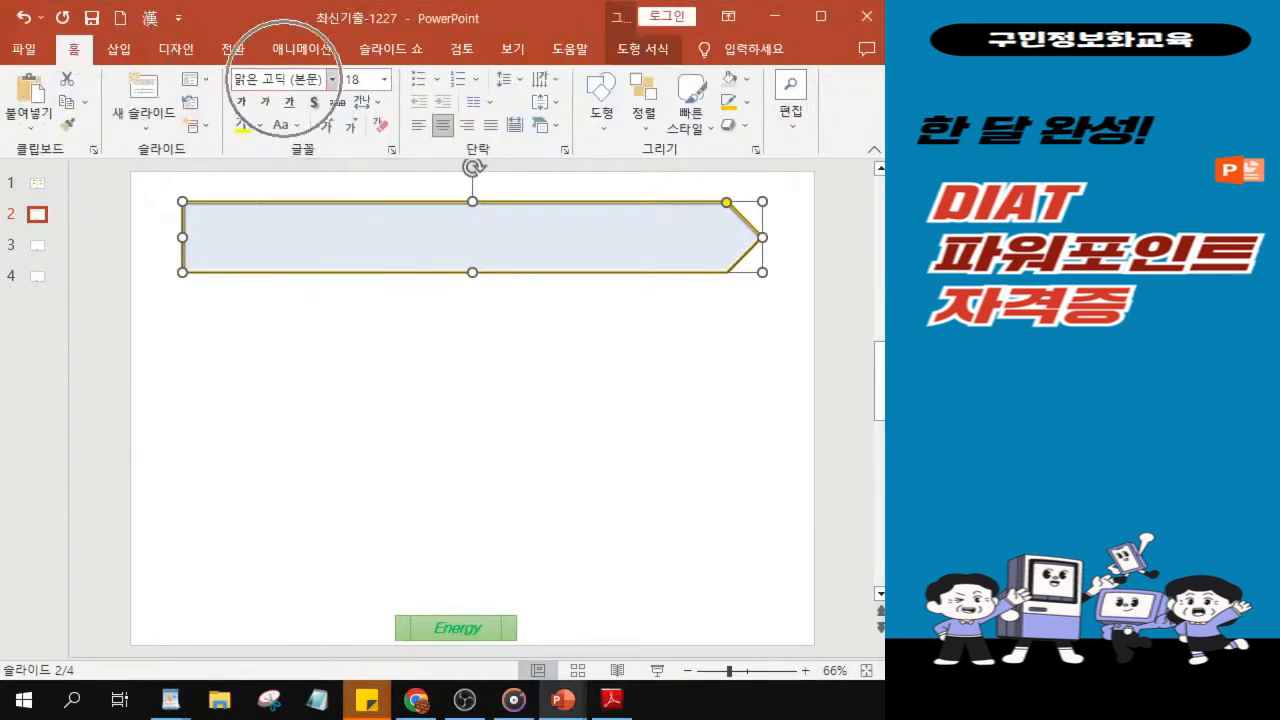
{"action": "left_click", "coordinate": [280, 79]}
{"action": "key", "text": "BackSpace"}
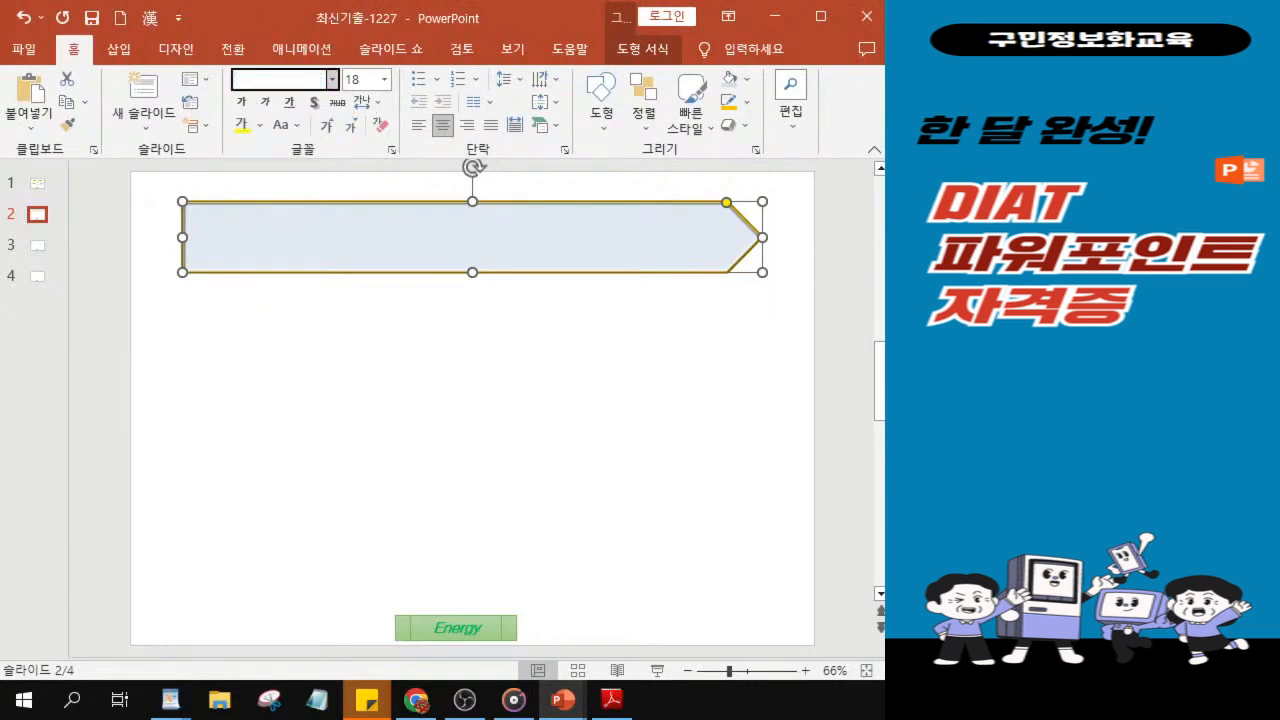
{"action": "type", "text": "궁서"}
{"action": "key", "text": "Return"}
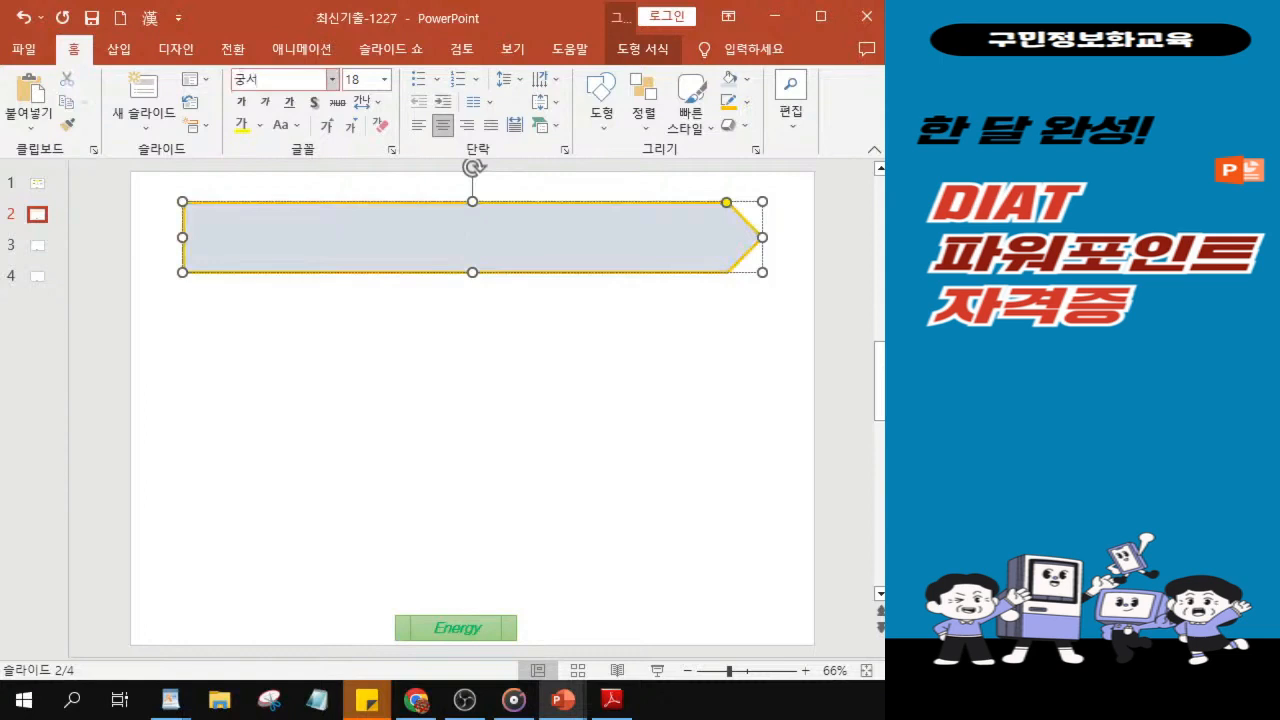
{"action": "left_click", "coordinate": [361, 84]}
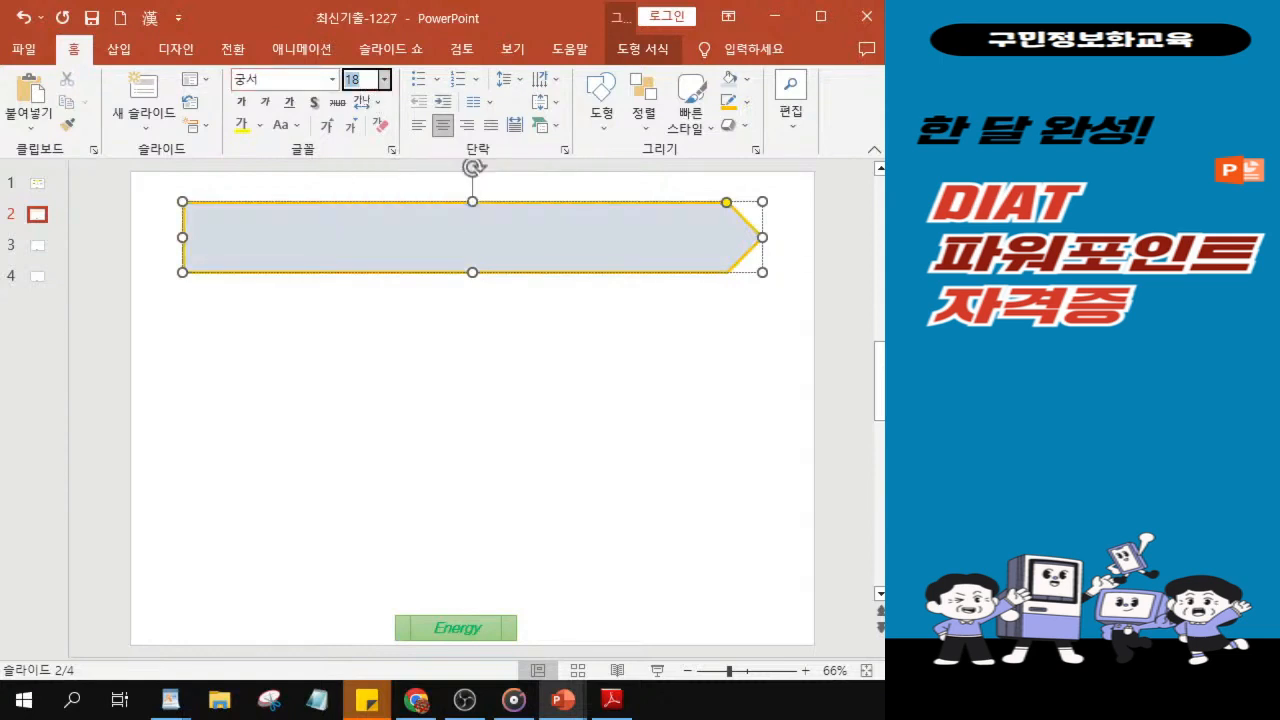
{"action": "type", "text": "36"}
{"action": "key", "text": "Return"}
Make the pentagon arrow's text bold and italic, with the standard dark blue font color.
{"action": "left_click", "coordinate": [241, 102]}
{"action": "left_click", "coordinate": [262, 104]}
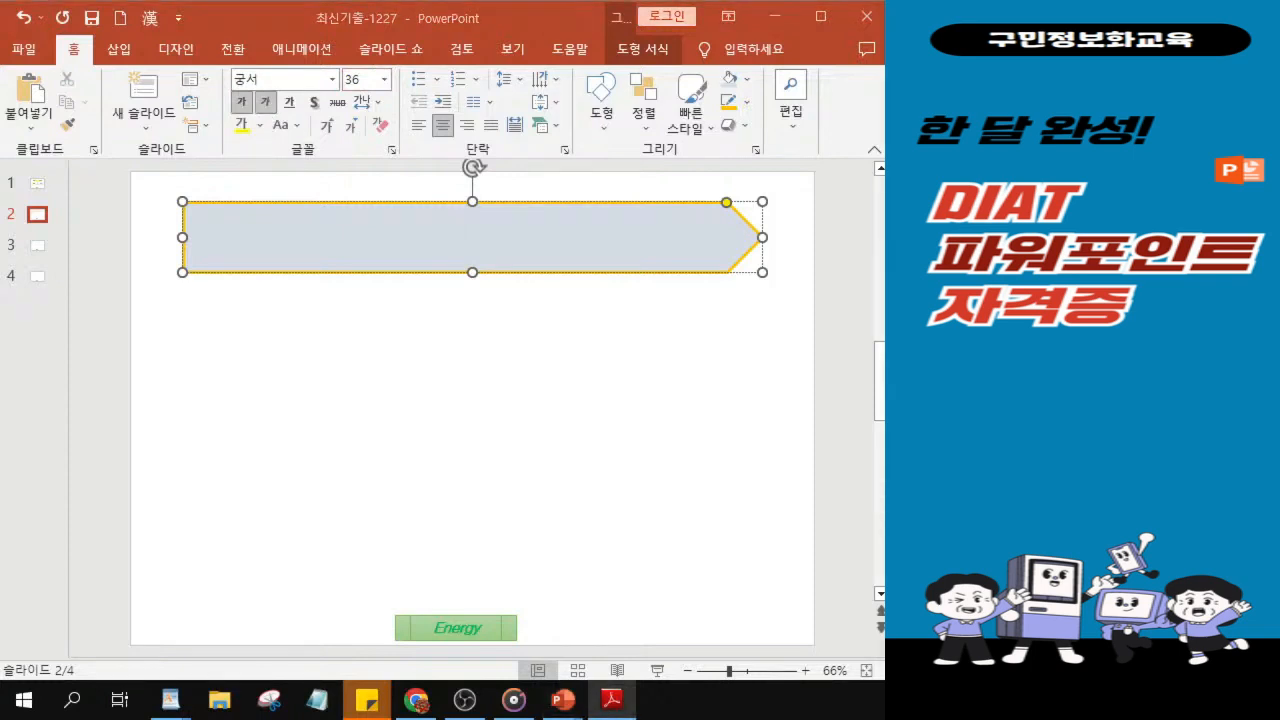
{"action": "left_click", "coordinate": [259, 126]}
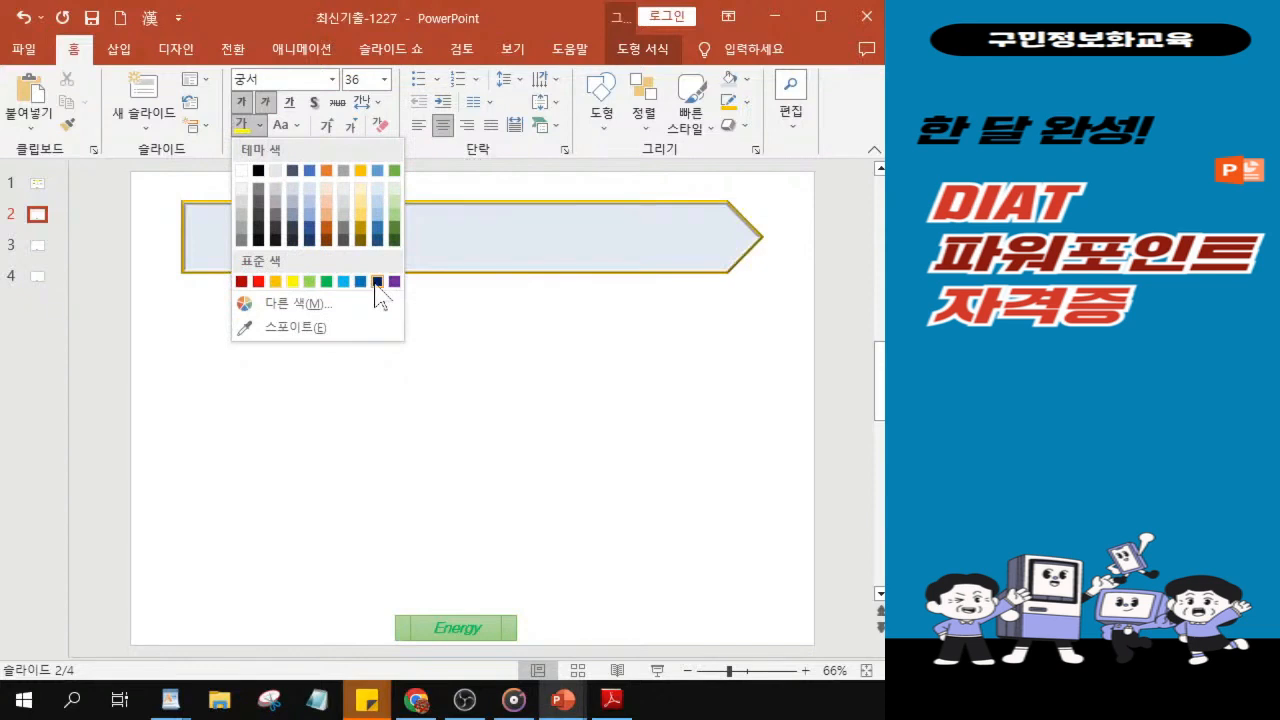
{"action": "key", "text": "ctrl"}
{"action": "key", "text": "ctrl"}
{"action": "left_click", "coordinate": [378, 288]}
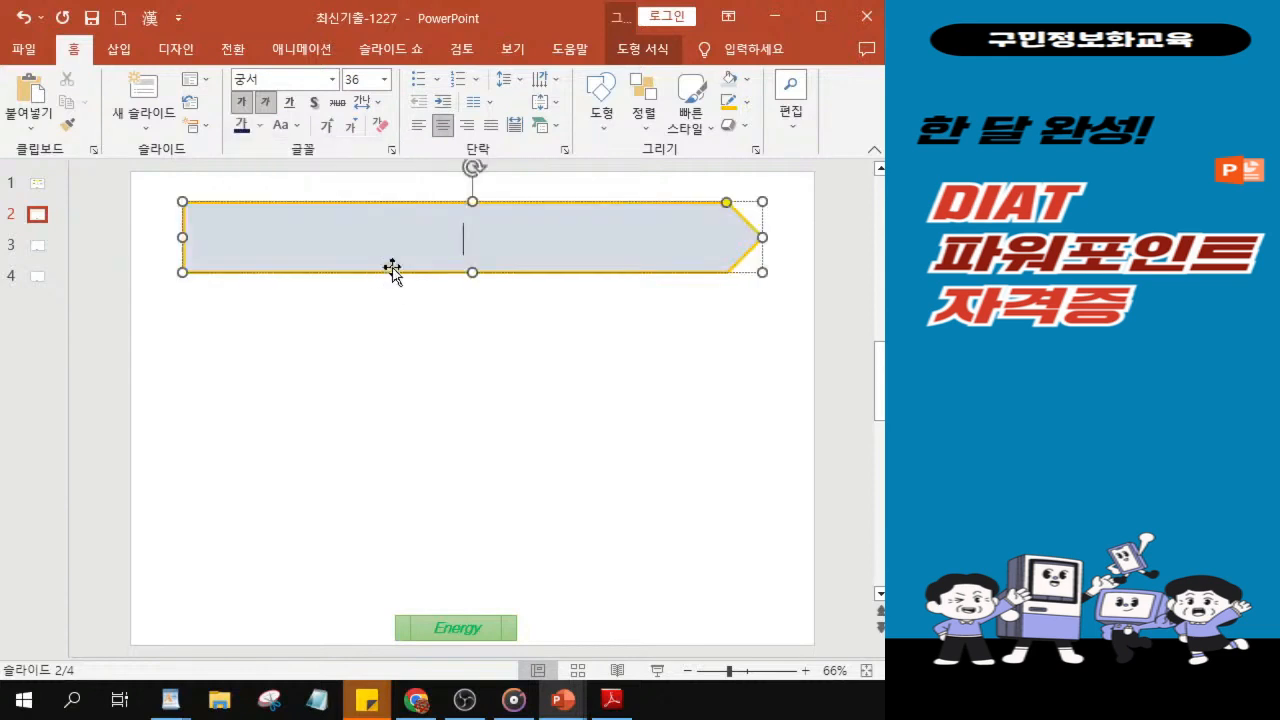
Enter the title text "지속가능 에너지 종류" in the pentagon arrow on slide 2.
{"action": "scroll", "coordinate": [395, 274], "scroll_direction": "up", "scroll_amount": 4}
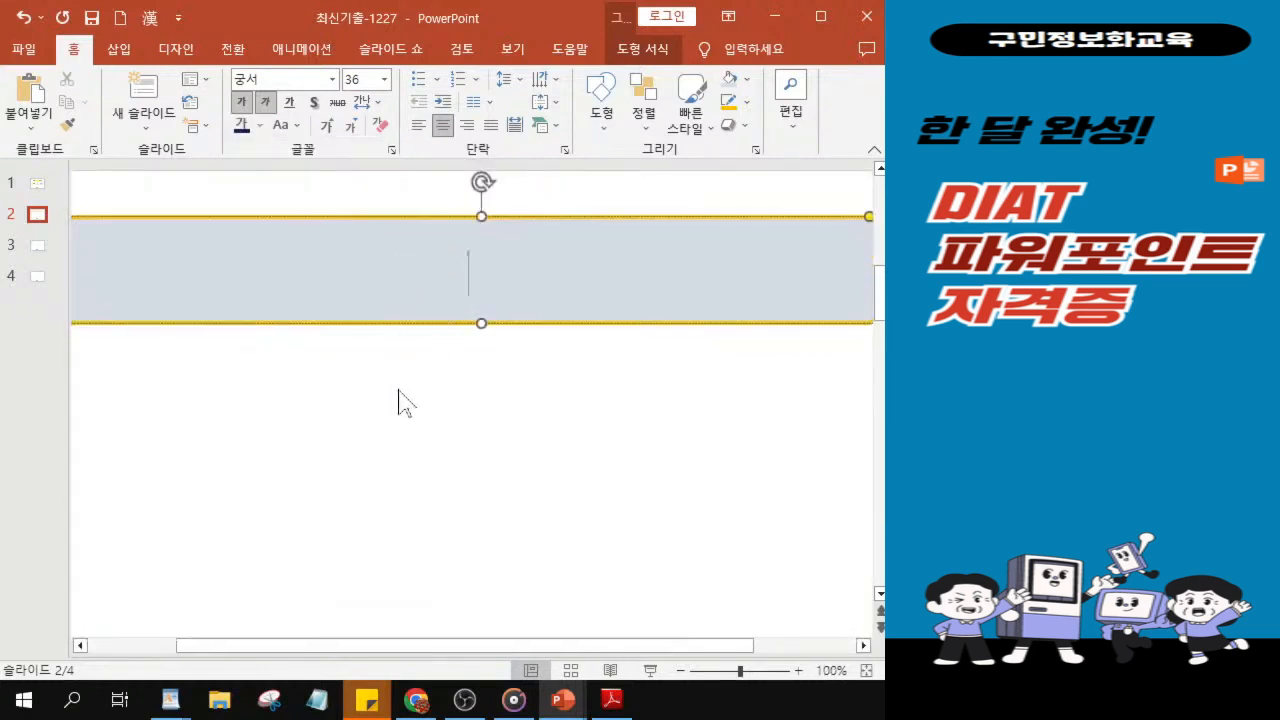
{"action": "type", "text": "직"}
{"action": "key", "text": "BackSpace"}
{"action": "type", "text": "속"}
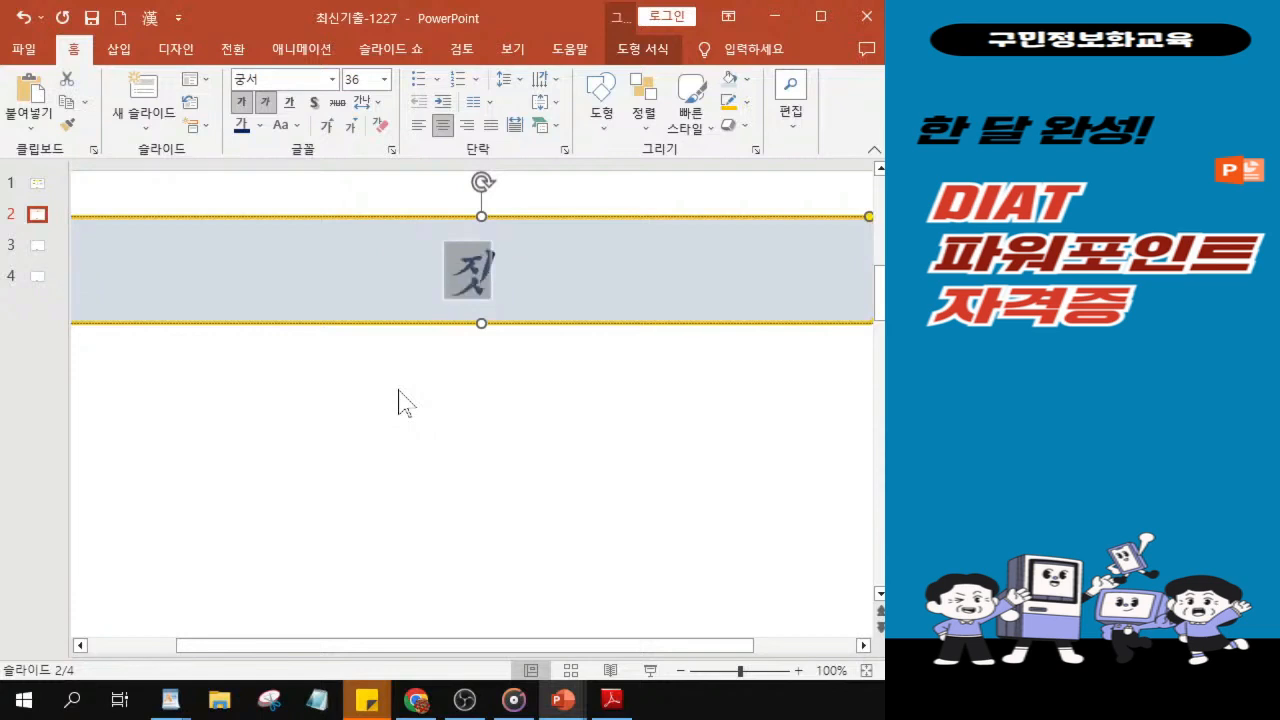
{"action": "type", "text": "가능 에"}
{"action": "type", "text": "너지 종ㄹ"}
{"action": "type", "text": "ㅠ"}
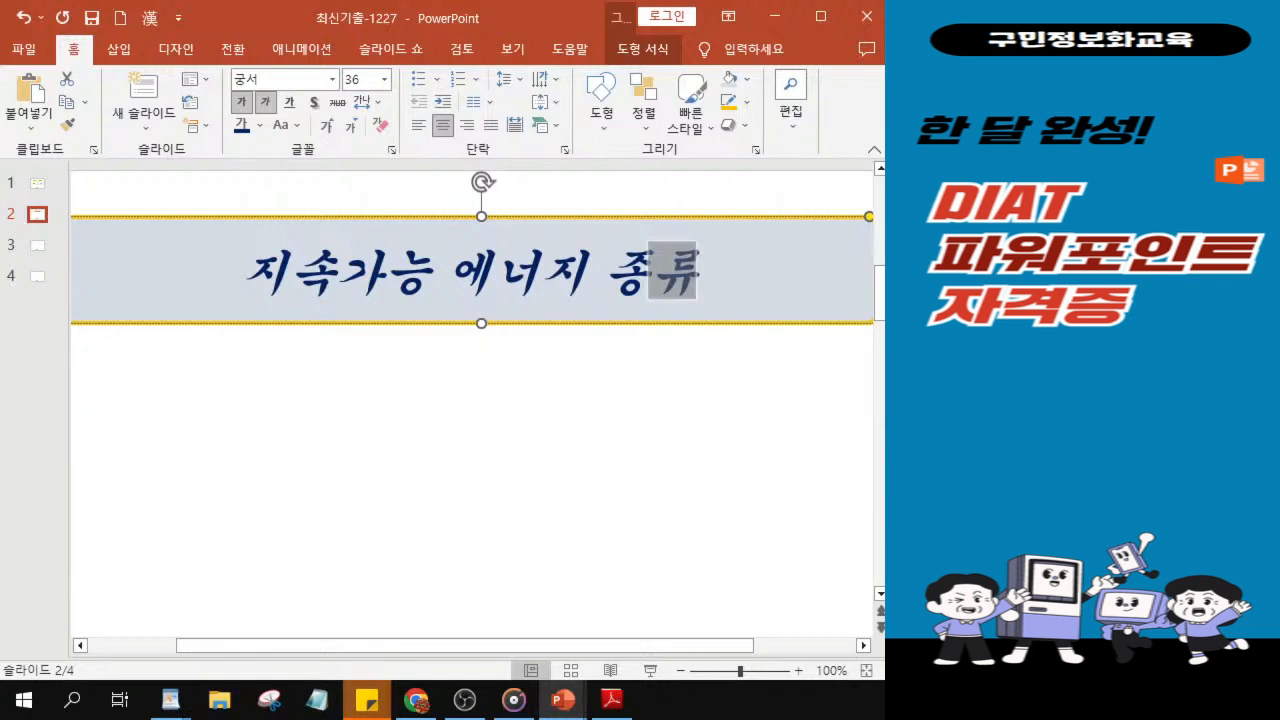
{"action": "key", "text": "alt+Tab"}
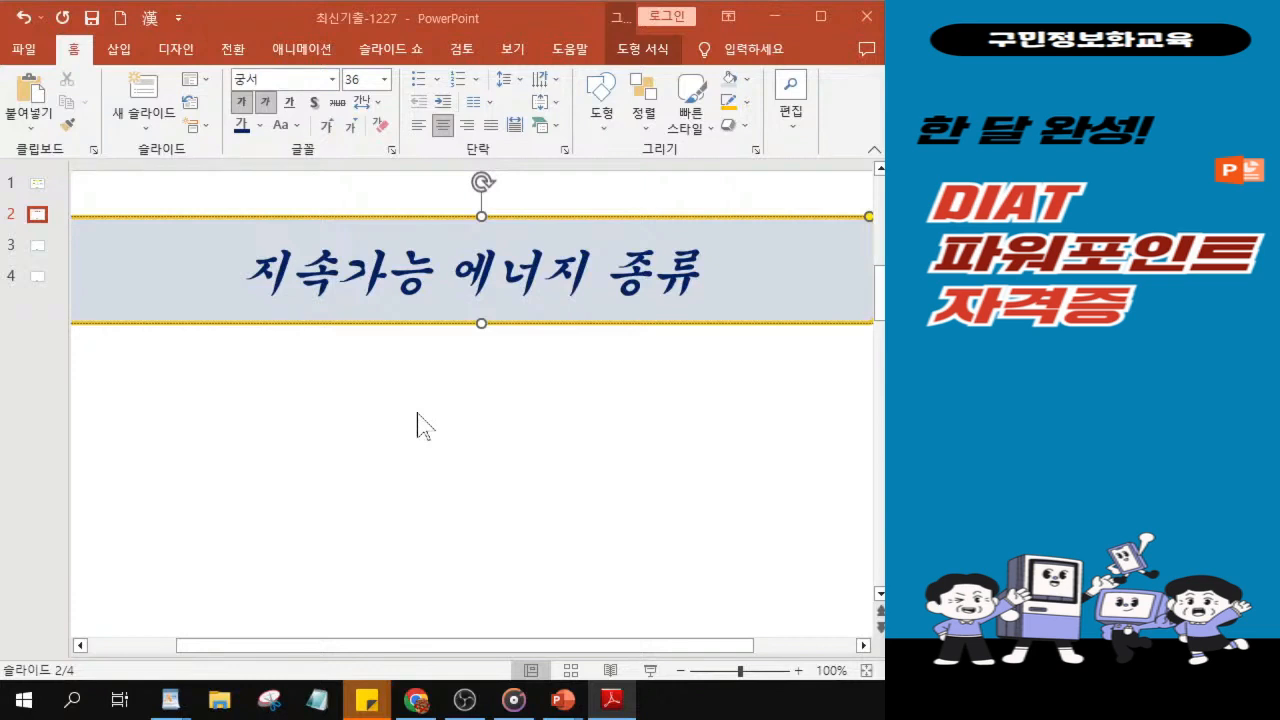
{"action": "scroll", "coordinate": [413, 390], "scroll_direction": "down", "scroll_amount": 3, "text": "ctrl"}
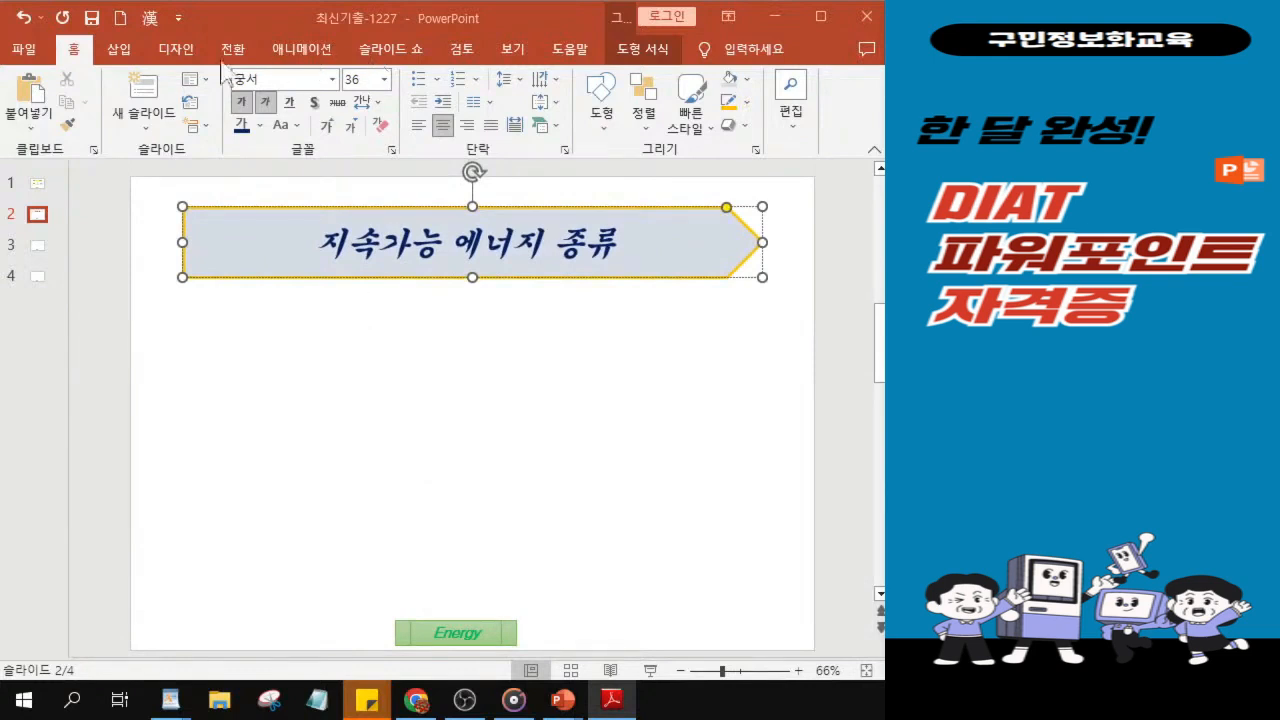
Draw a flowchart multidocument shape (순서도) in the middle of slide 2, below the title arrow.
{"action": "left_click", "coordinate": [70, 58]}
{"action": "left_click", "coordinate": [602, 113]}
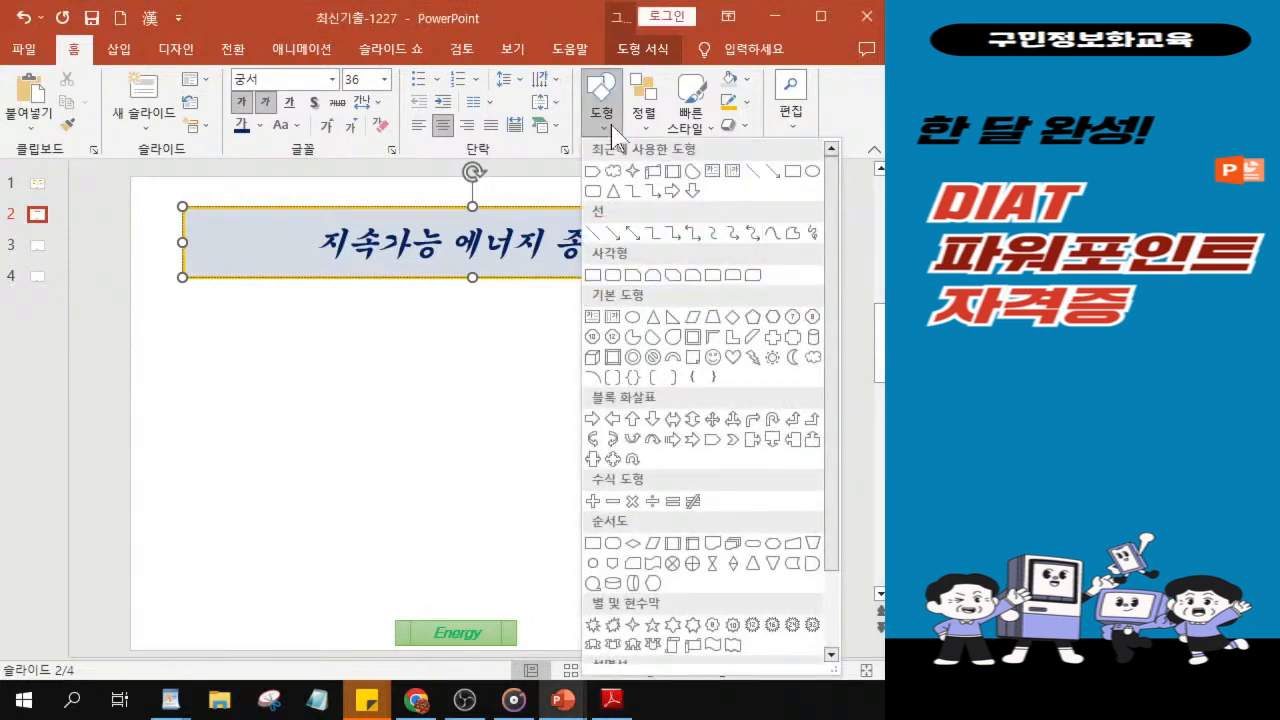
{"action": "key", "text": "alt+Tab"}
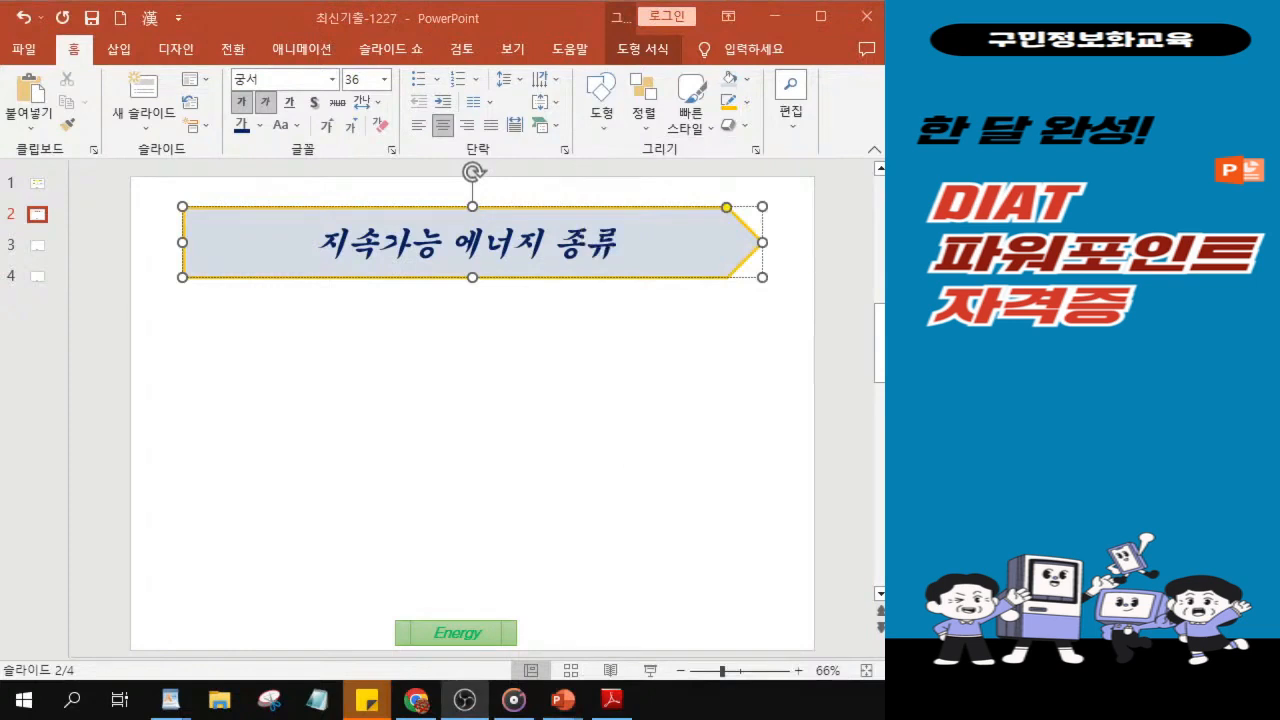
{"action": "left_click", "coordinate": [600, 133]}
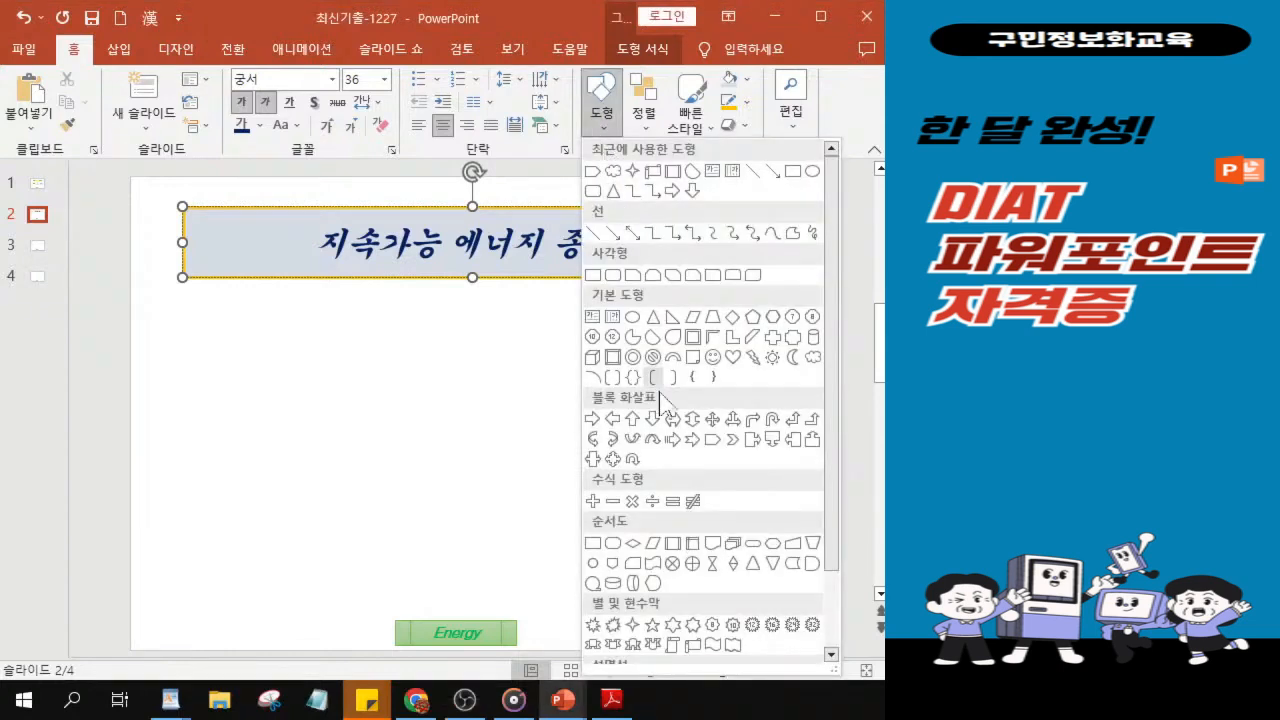
{"action": "left_click", "coordinate": [736, 545]}
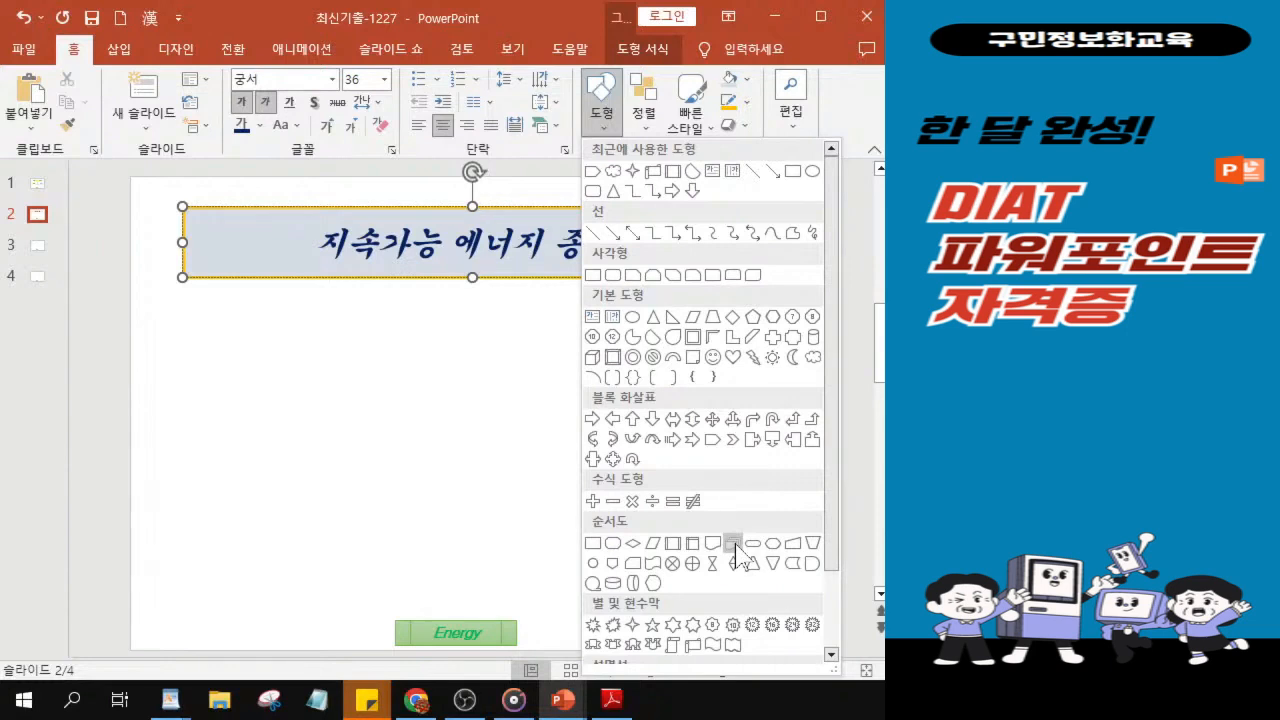
{"action": "left_click", "coordinate": [733, 543]}
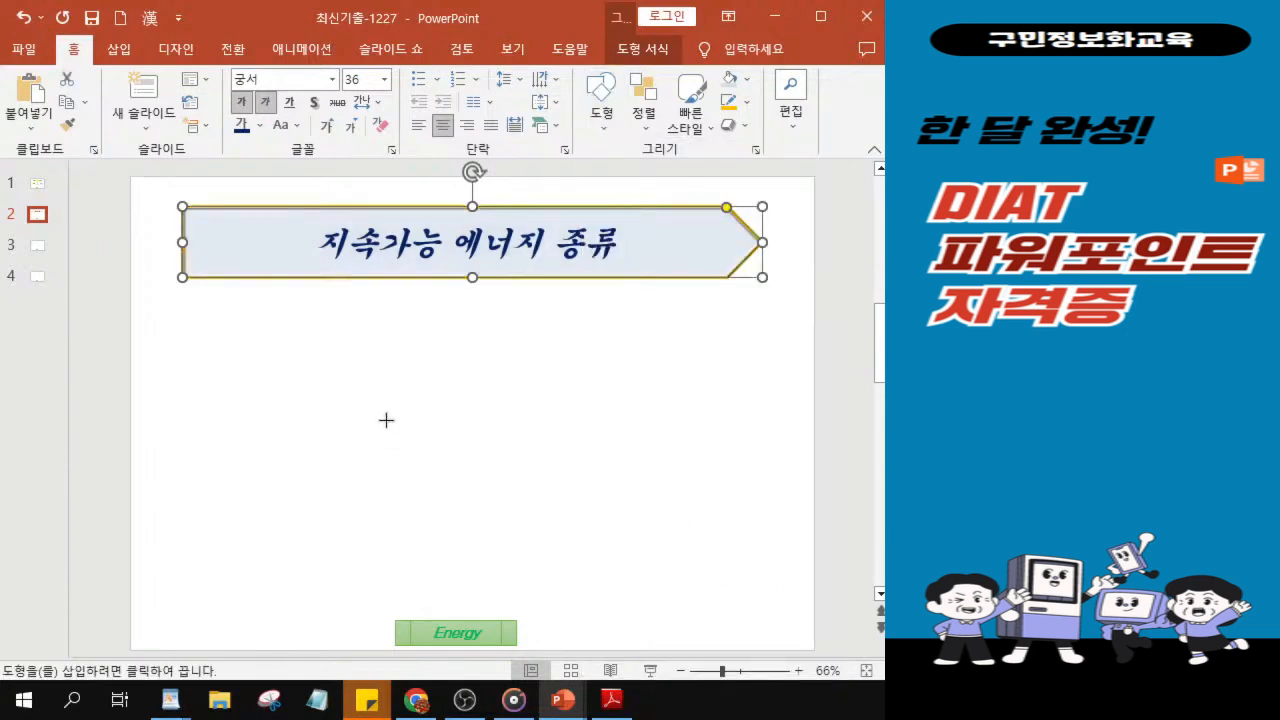
{"action": "key", "text": "ctrl"}
{"action": "key", "text": "ctrl"}
{"action": "key", "text": "ctrl"}
{"action": "key", "text": "ctrl"}
{"action": "key", "text": "ctrl"}
{"action": "key", "text": "ctrl"}
{"action": "mouse_move", "coordinate": [417, 446]}
{"action": "left_mouse_down"}
{"action": "mouse_move", "coordinate": [500, 531]}
{"action": "mouse_move", "coordinate": [521, 534]}
{"action": "left_mouse_up"}
{"action": "left_click_drag", "start_coordinate": [473, 491], "coordinate": [449, 469]}
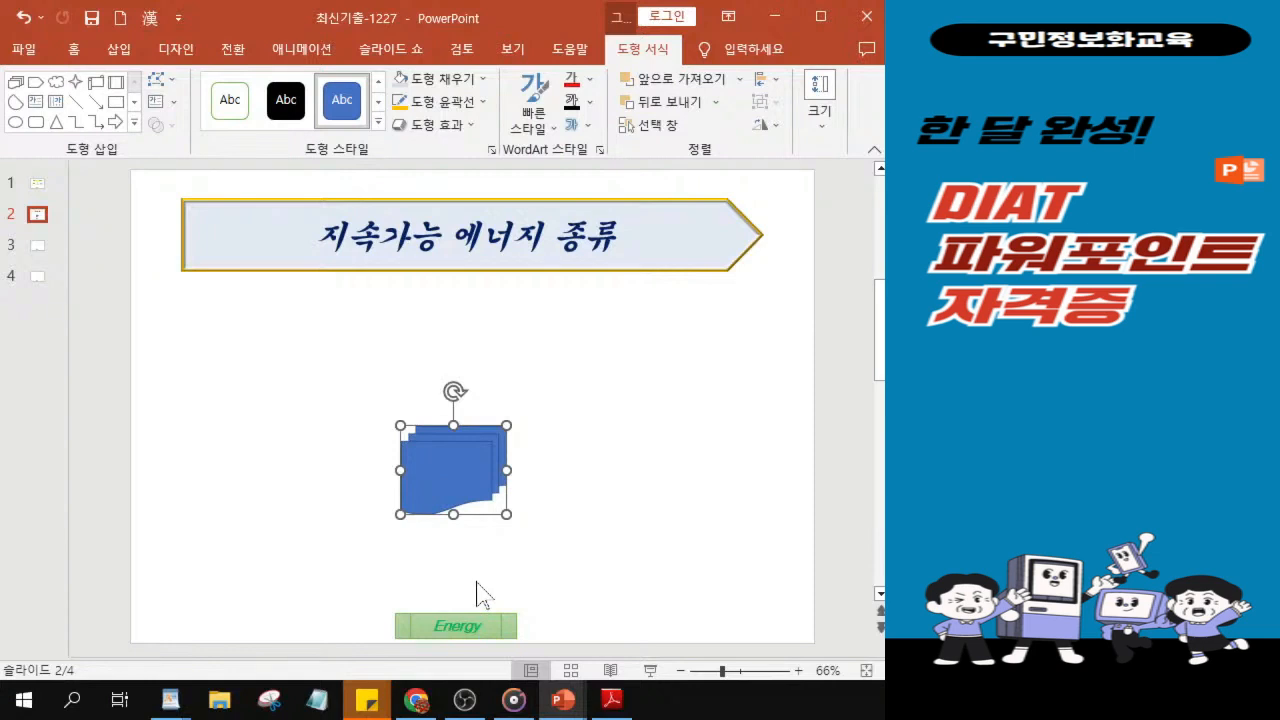
{"action": "key", "text": "ctrl"}
{"action": "key", "text": "ctrl"}
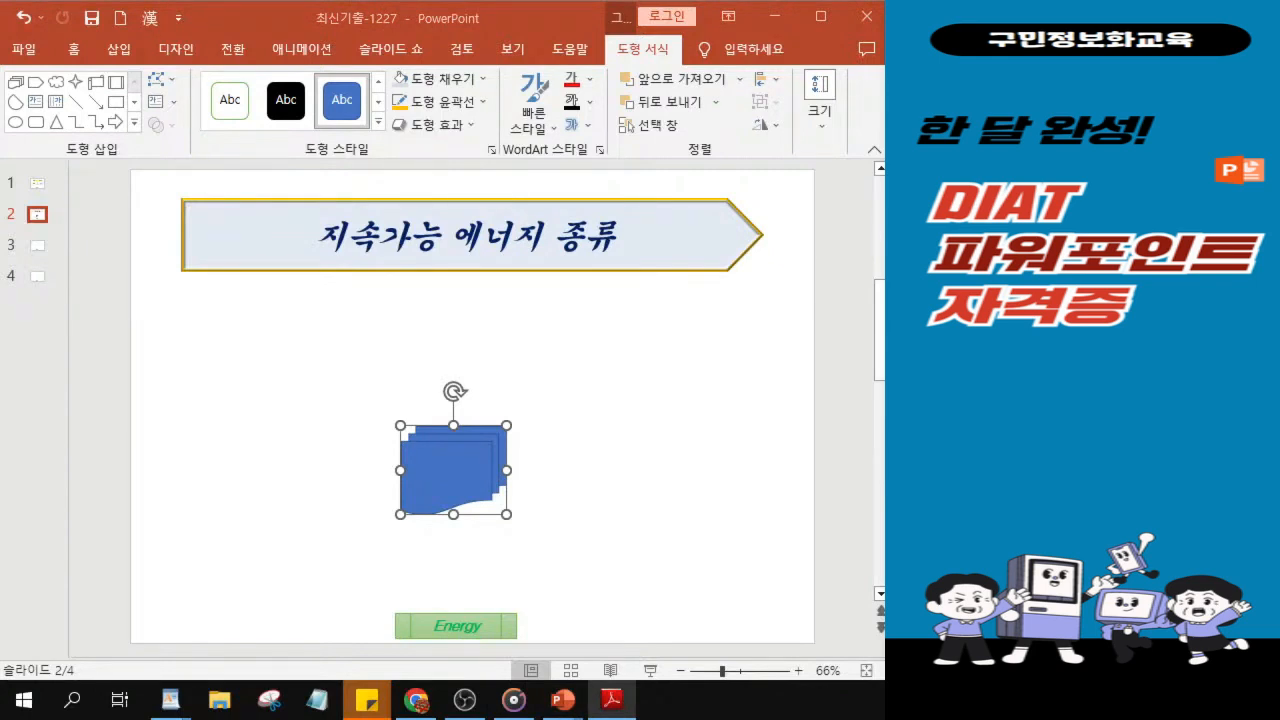
Fill the multidocument shape with the gold theme color.
{"action": "left_click", "coordinate": [436, 90]}
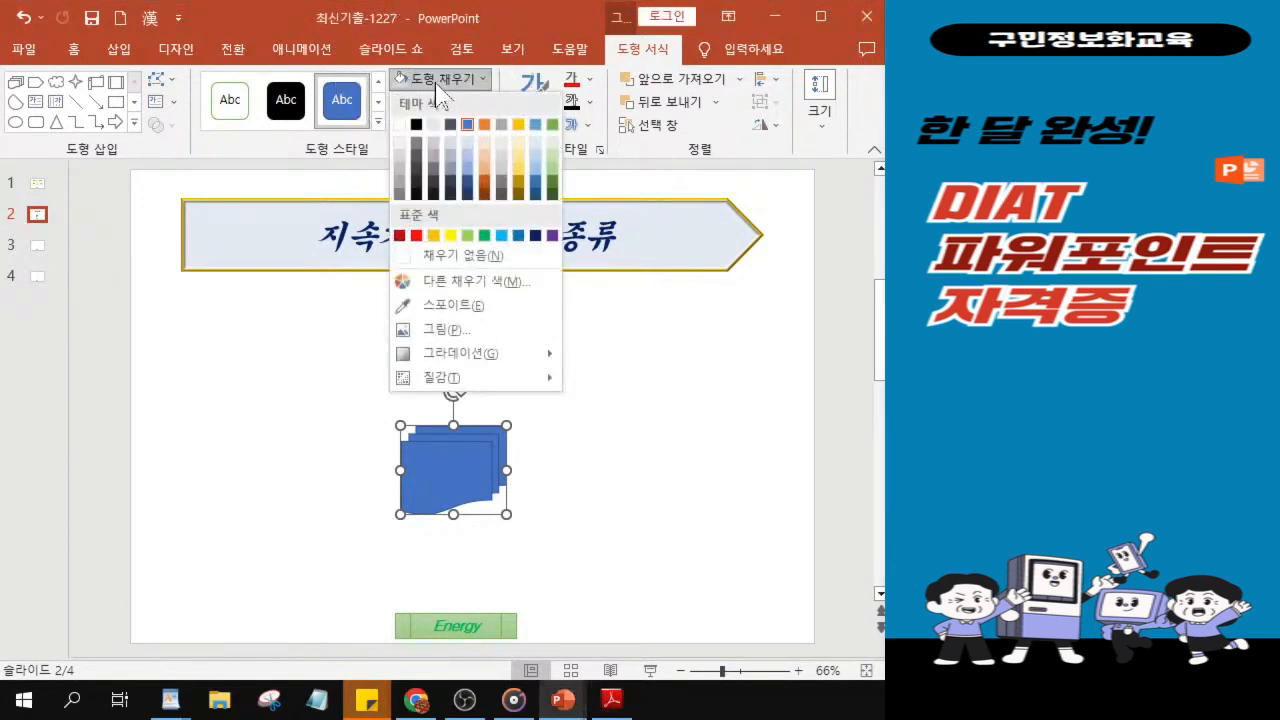
{"action": "left_click", "coordinate": [517, 126]}
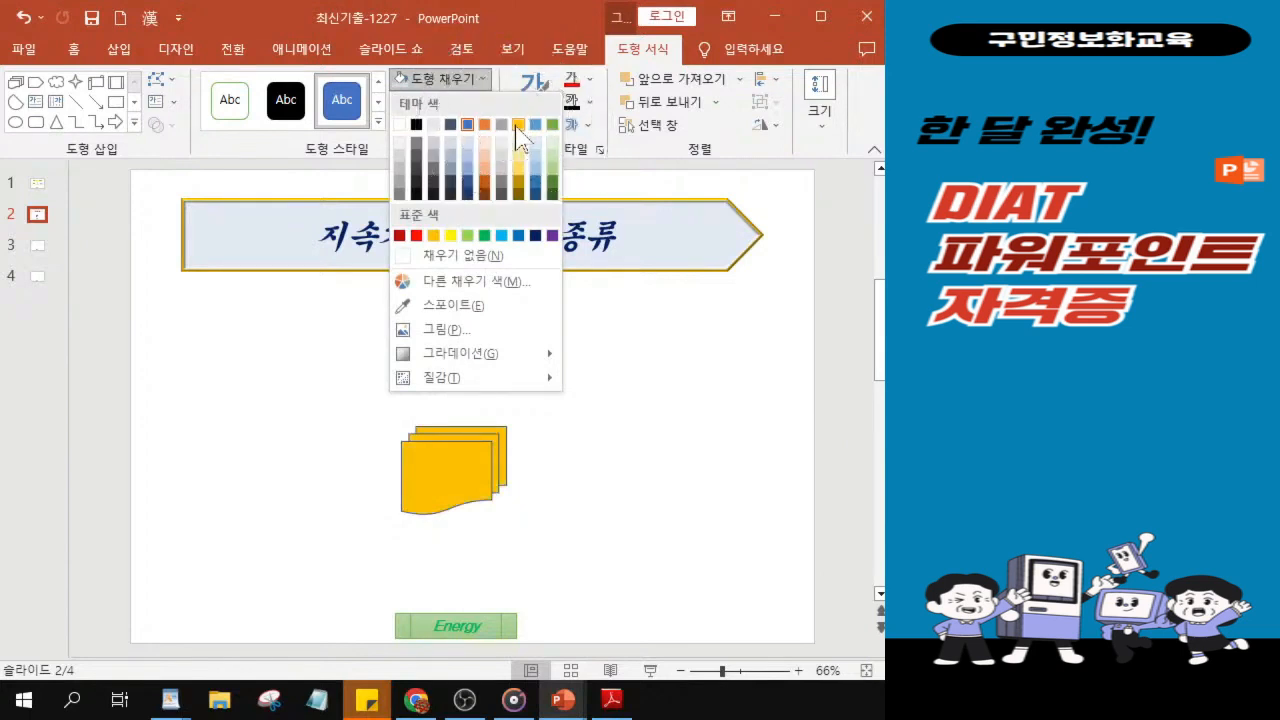
{"action": "key", "text": "ctrl"}
{"action": "key", "text": "ctrl"}
{"action": "key", "text": "ctrl"}
{"action": "left_click", "coordinate": [517, 126]}
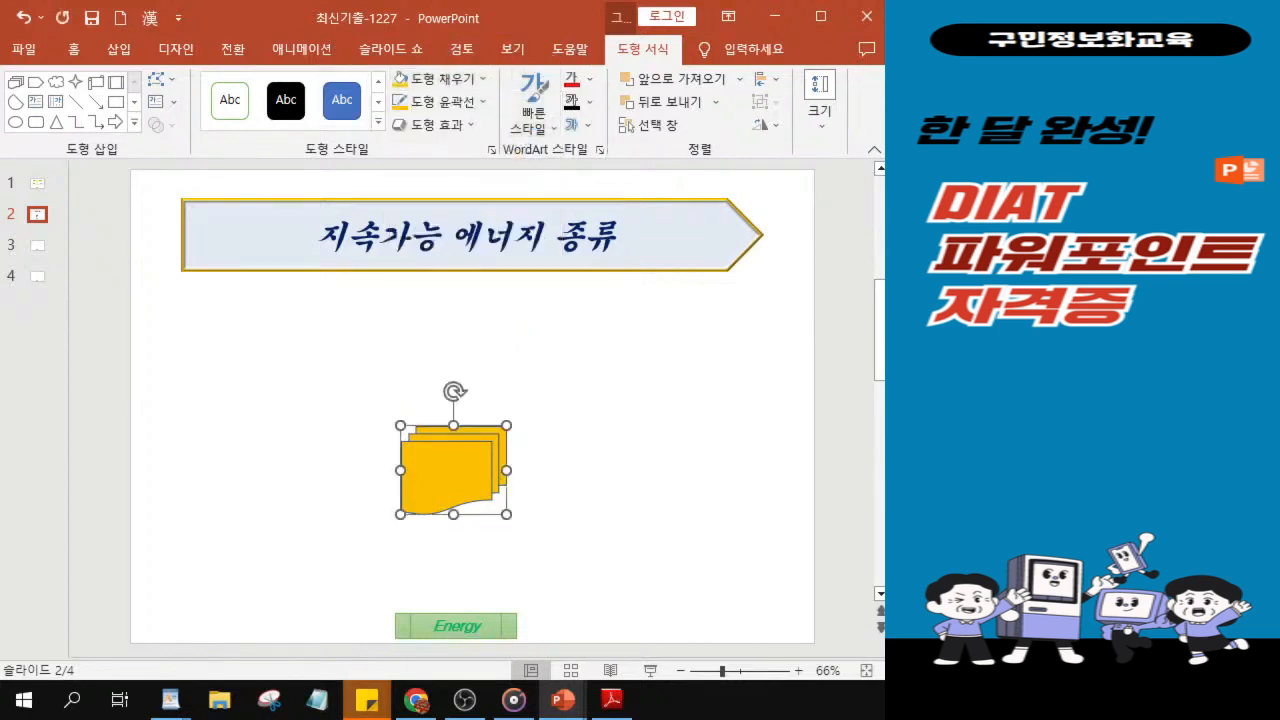
{"action": "key", "text": "alt+Tab"}
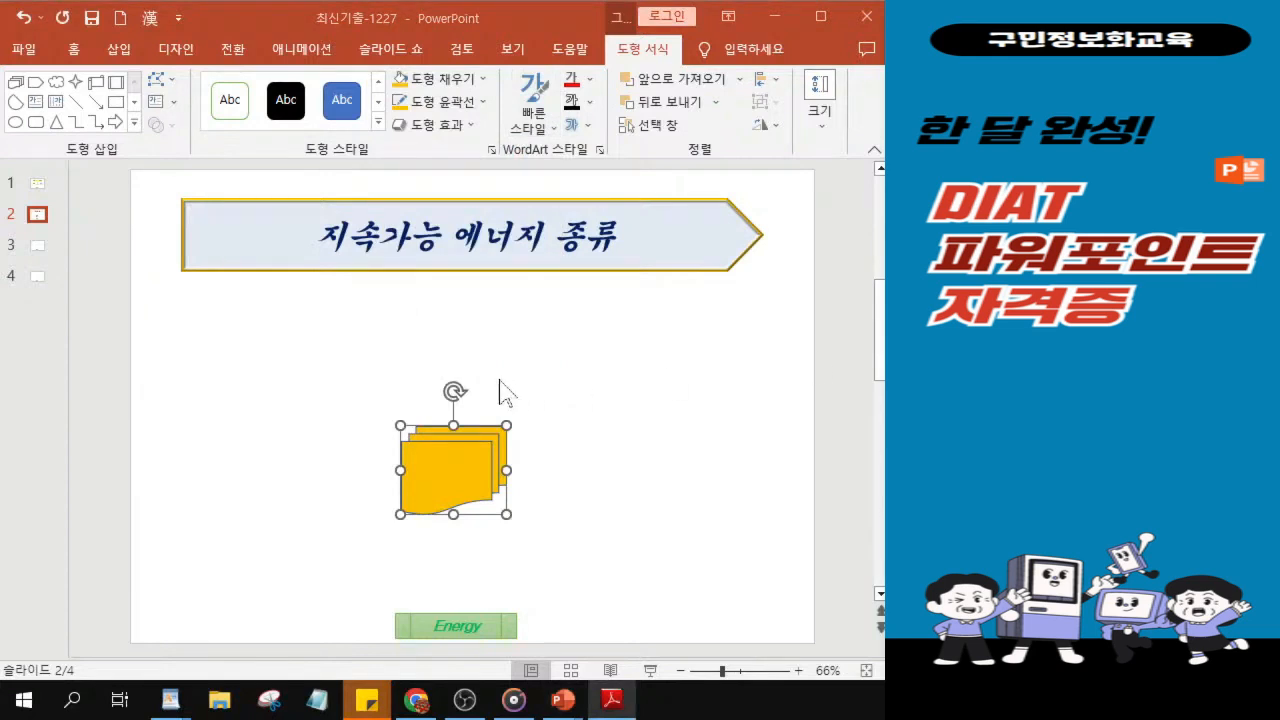
Apply the second 어두운 그라데이션 (dark gradient) preset of the first row to the multidocument shape.
{"action": "left_click", "coordinate": [479, 79]}
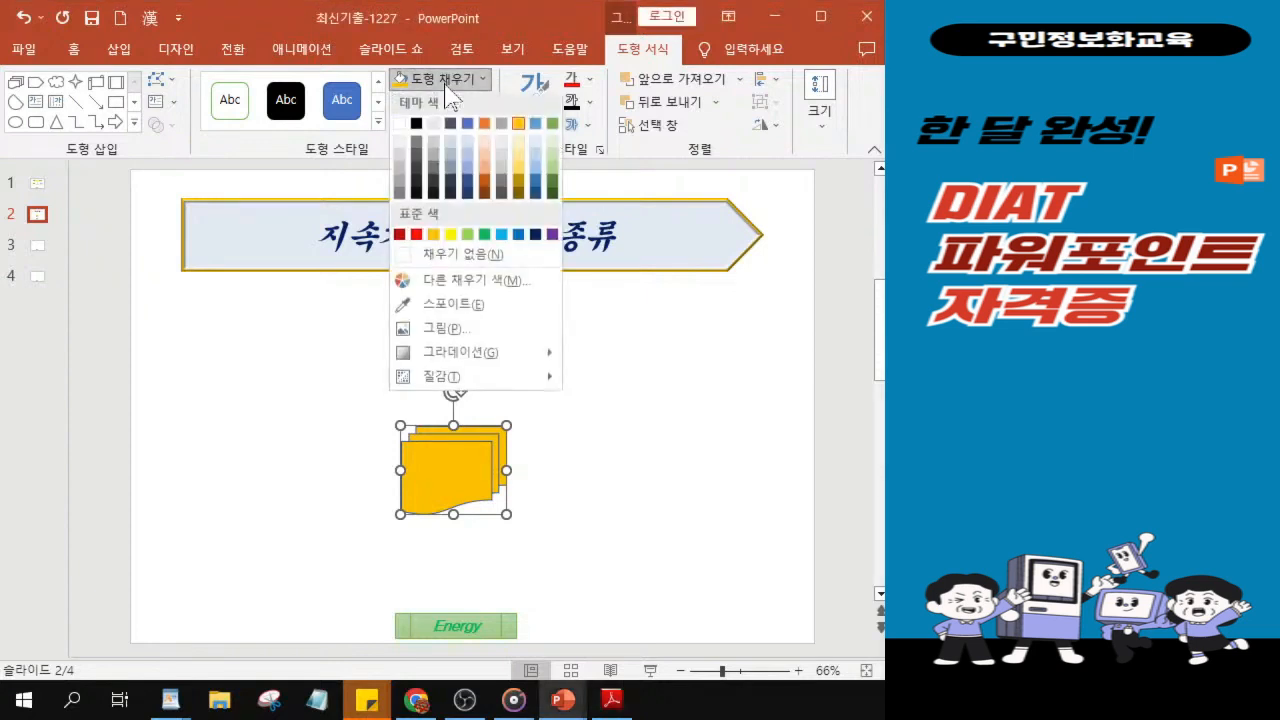
{"action": "mouse_move", "coordinate": [478, 358]}
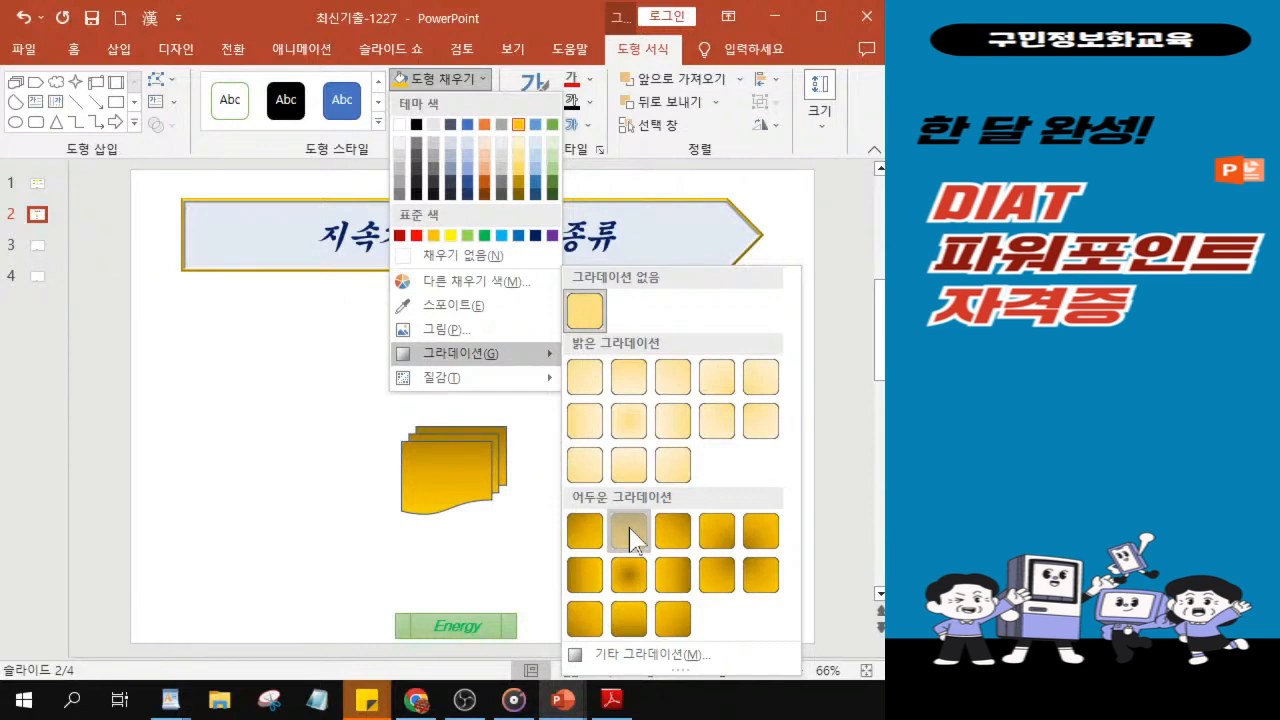
{"action": "left_click", "coordinate": [629, 531]}
{"action": "left_click", "coordinate": [612, 700]}
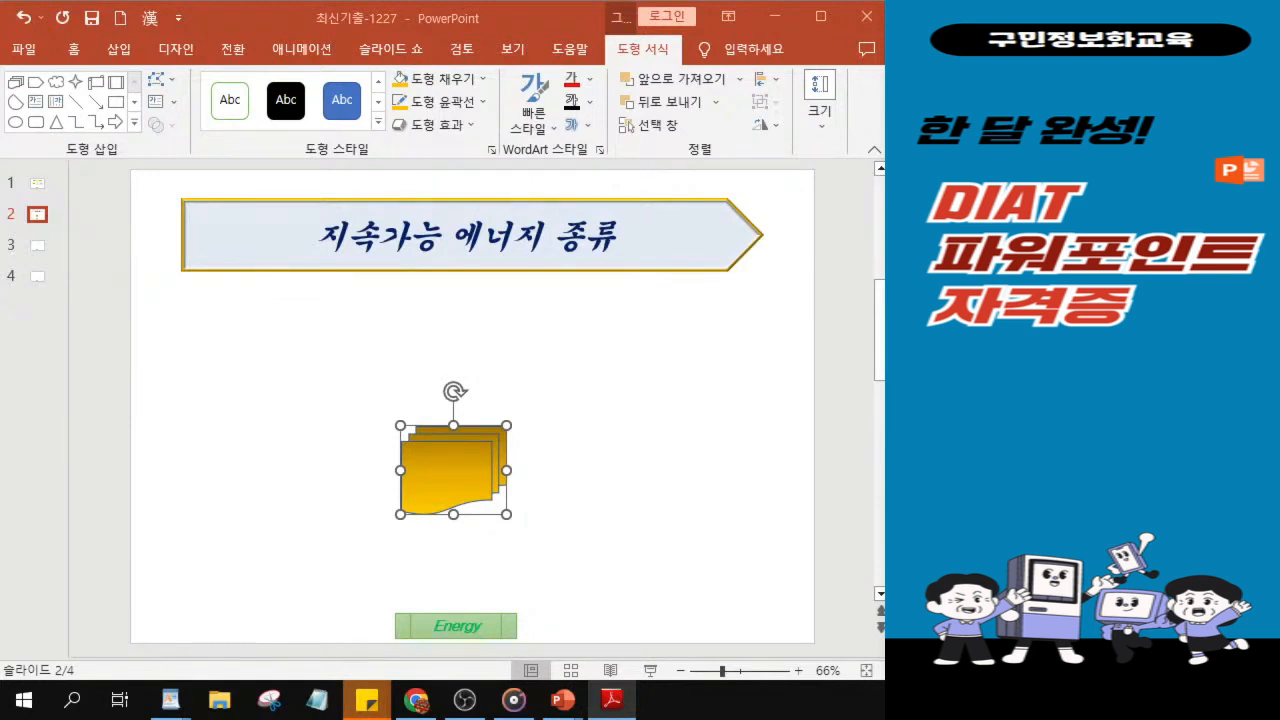
Open the detailed line settings for the multidocument shape and set its solid outline to the orange theme color.
{"action": "left_click", "coordinate": [481, 103]}
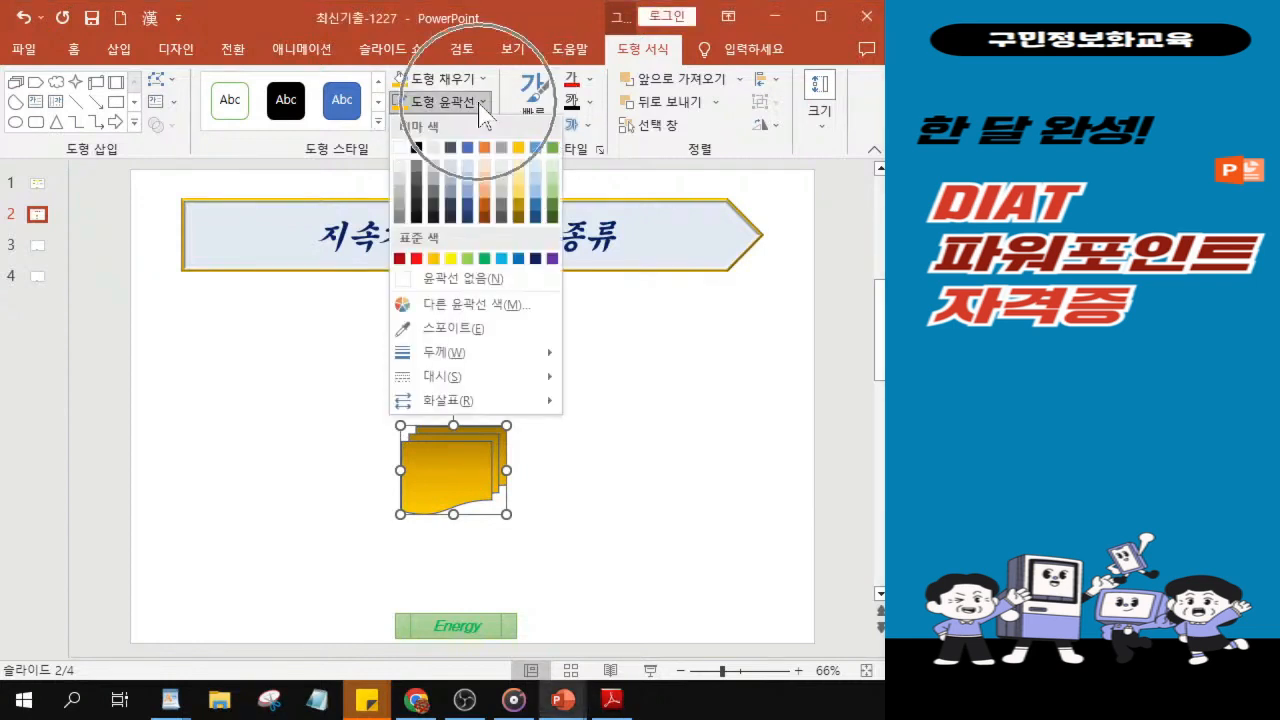
{"action": "mouse_move", "coordinate": [512, 358]}
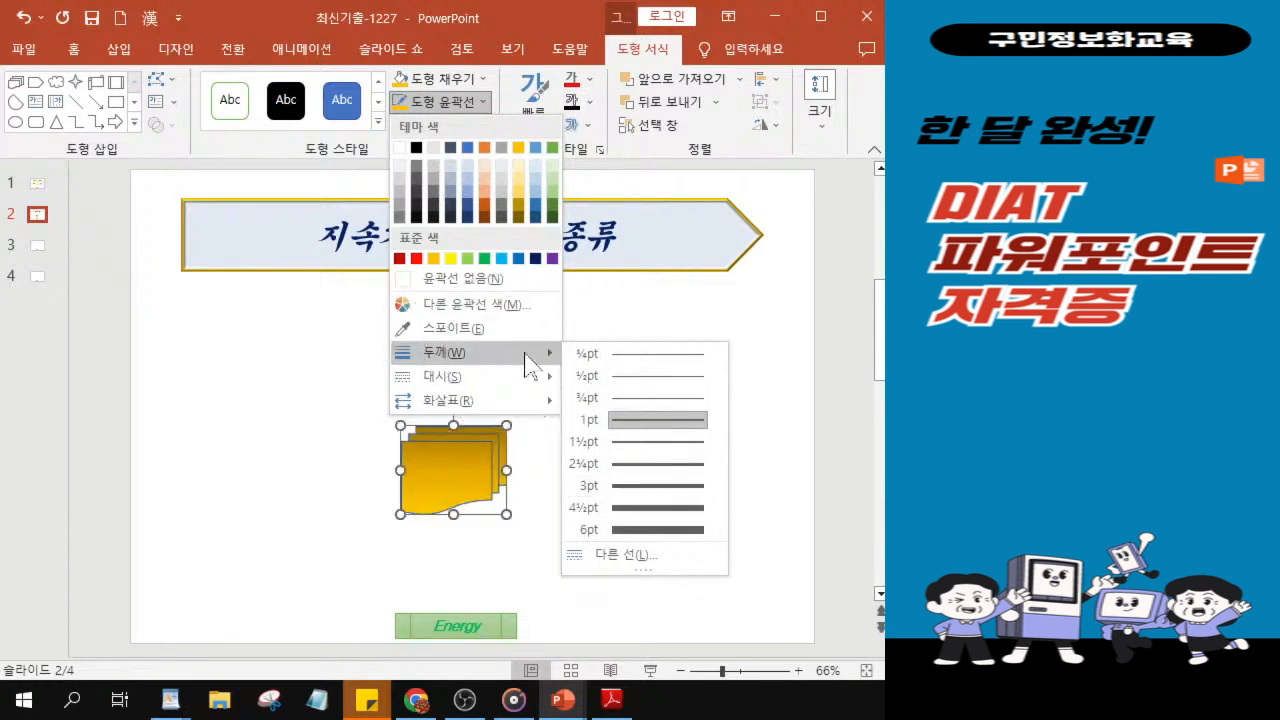
{"action": "left_click", "coordinate": [612, 558]}
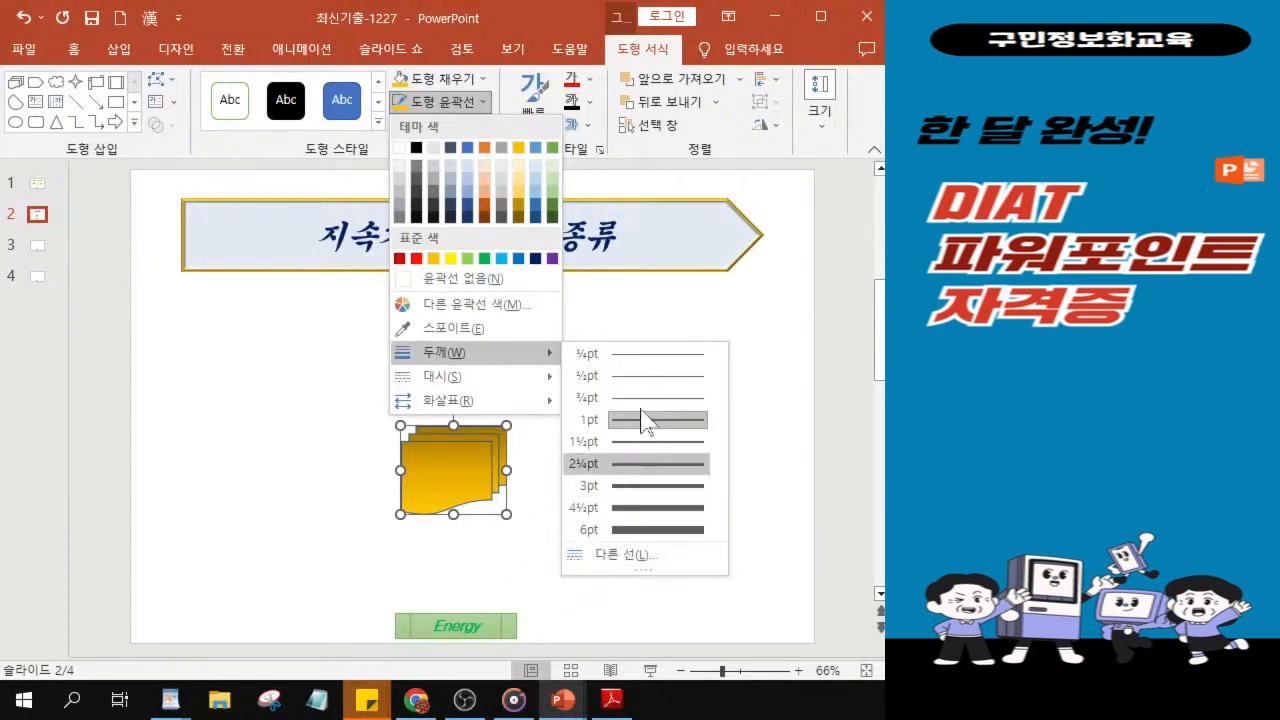
{"action": "left_click", "coordinate": [614, 557]}
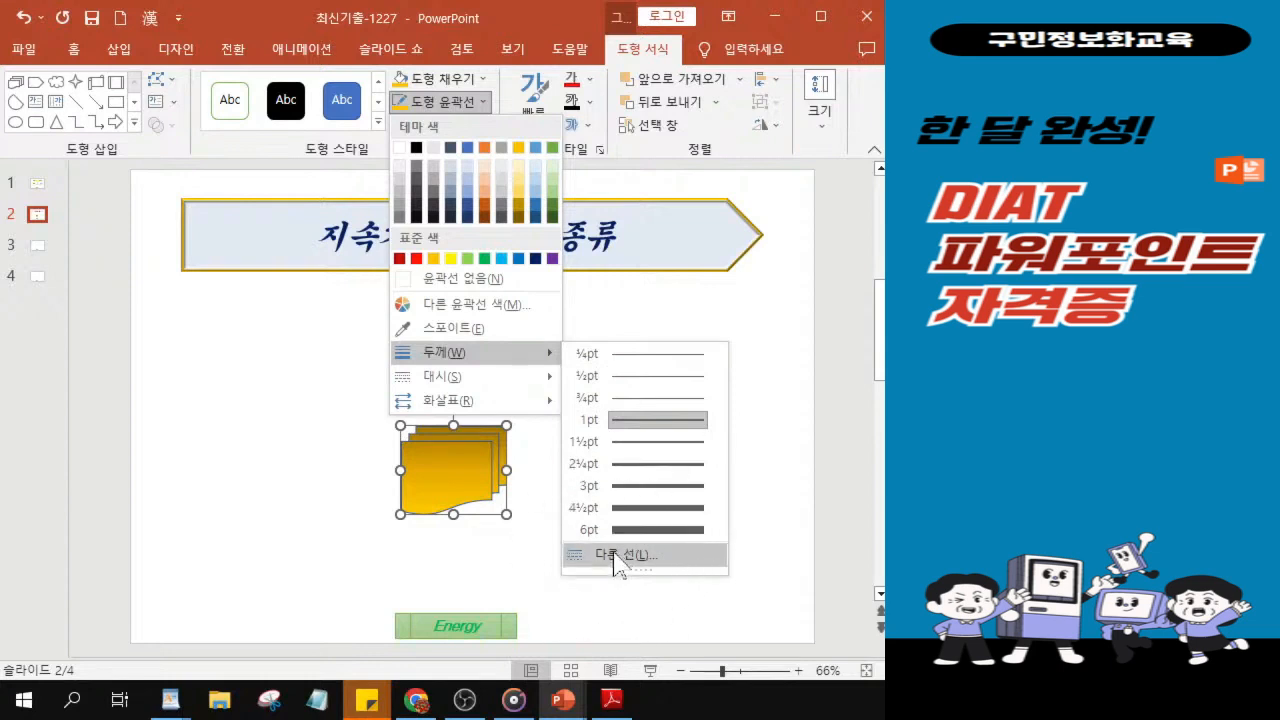
{"action": "left_click", "coordinate": [614, 557]}
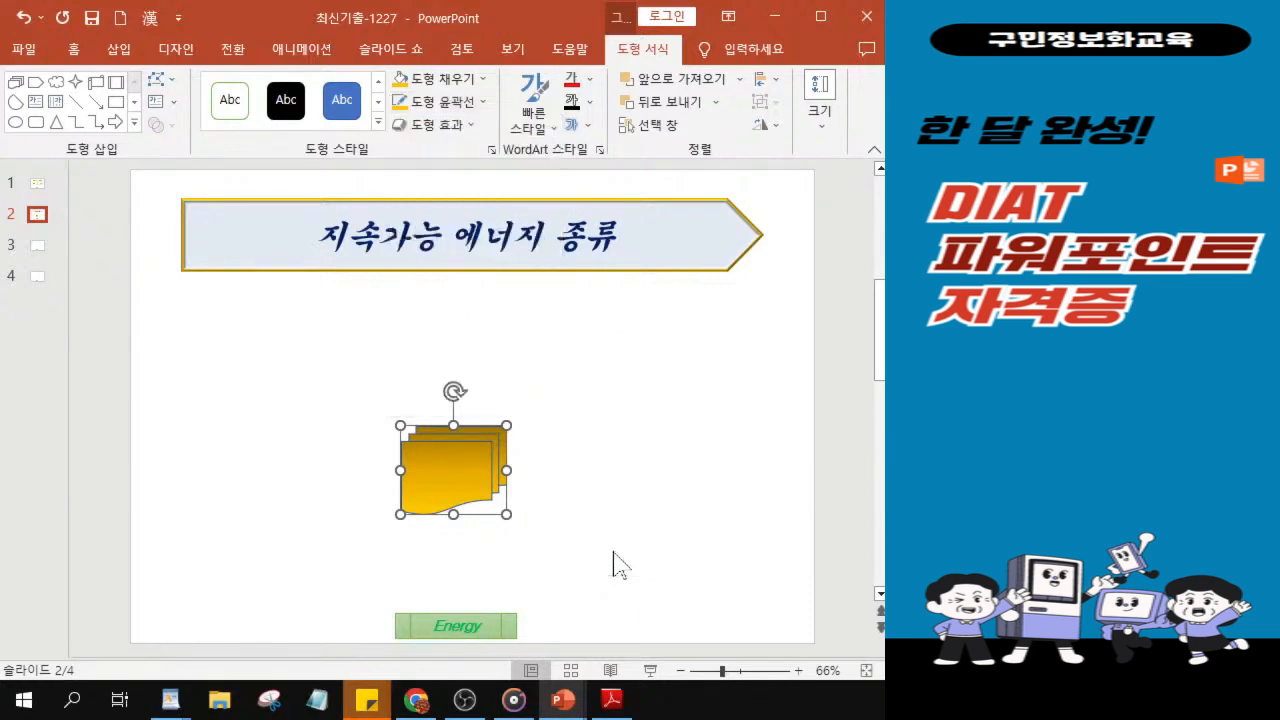
{"action": "left_click", "coordinate": [690, 356]}
{"action": "left_click", "coordinate": [826, 420]}
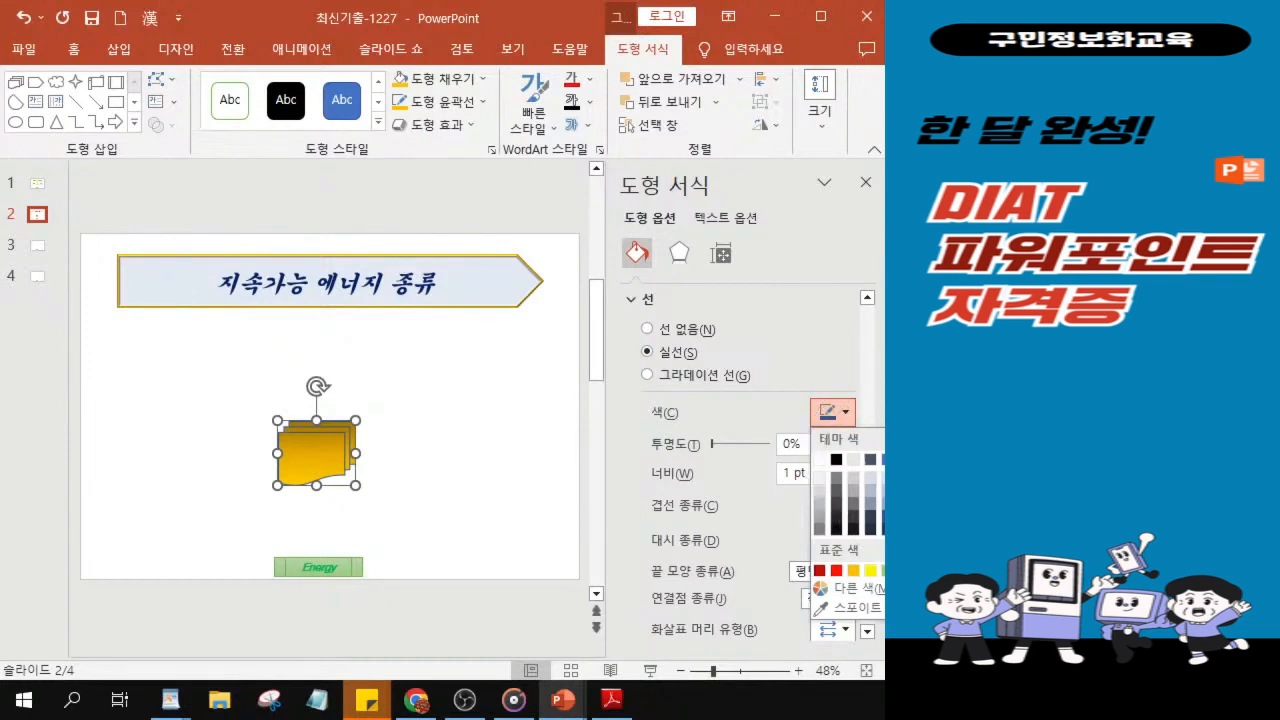
{"action": "left_click", "coordinate": [903, 460]}
Set the multidocument shape's outline width to 4 pt and its compound type (겹선 종류) to double line.
{"action": "left_click_drag", "start_coordinate": [792, 474], "coordinate": [717, 465]}
{"action": "type", "text": "4"}
{"action": "key", "text": "Return"}
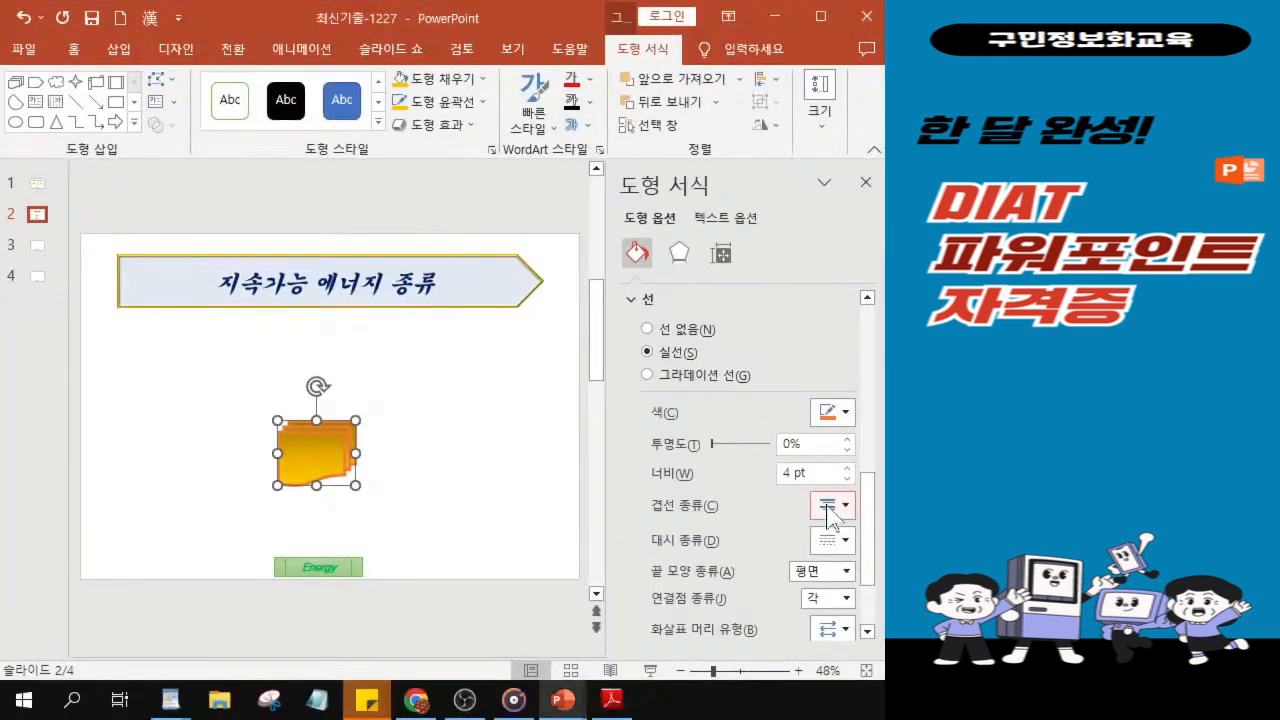
{"action": "left_click", "coordinate": [829, 515]}
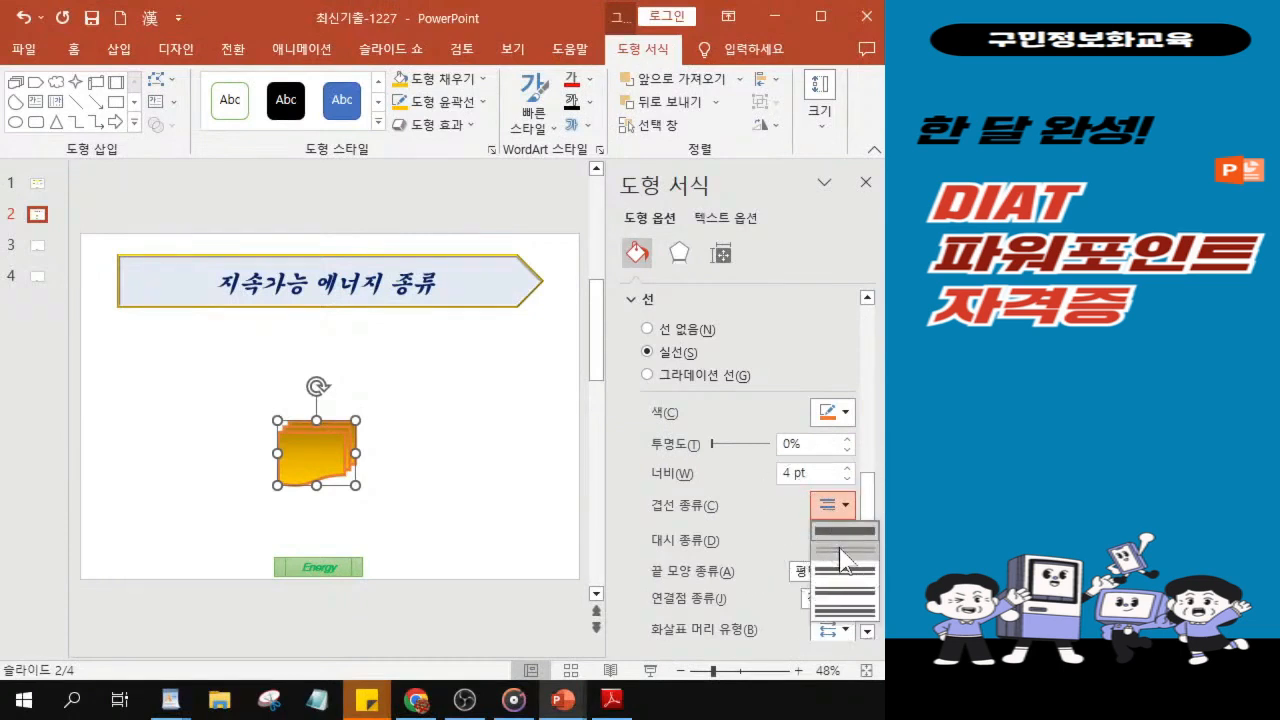
{"action": "left_click", "coordinate": [841, 553]}
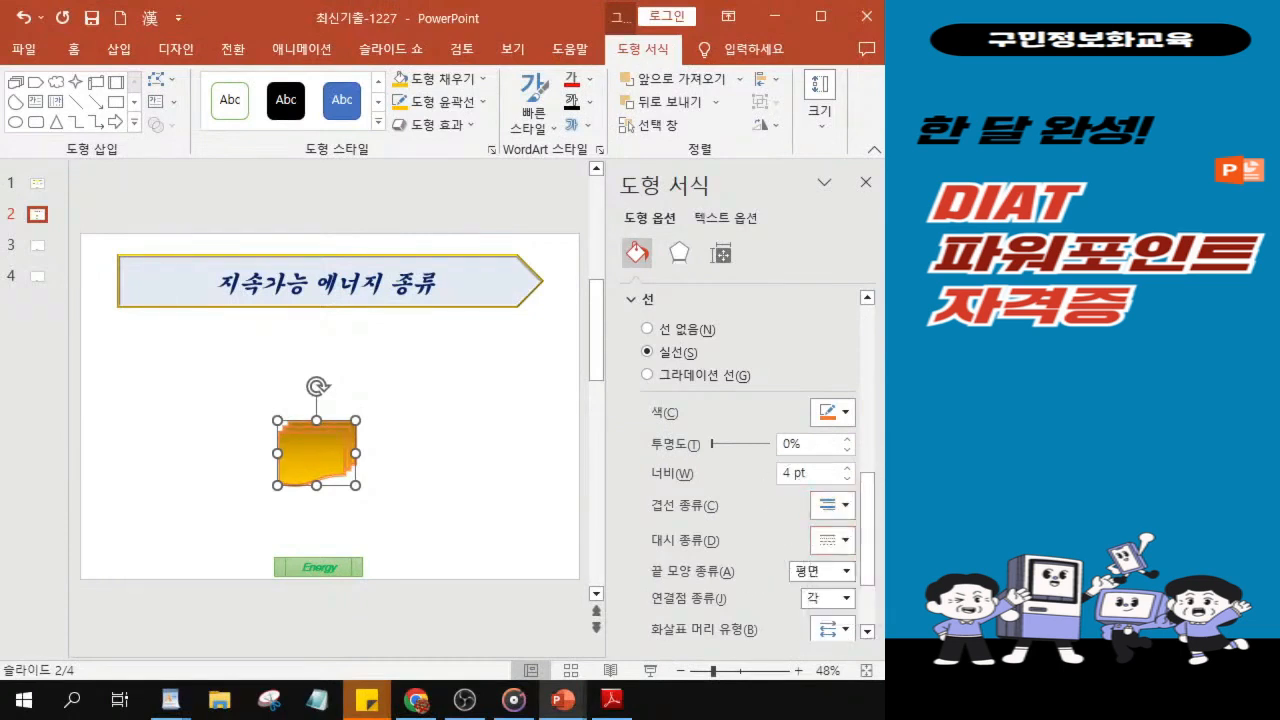
Close the detailed shape format settings and set the multidocument shape's font to 굴림 at size 20.
{"action": "key", "text": "alt+Tab"}
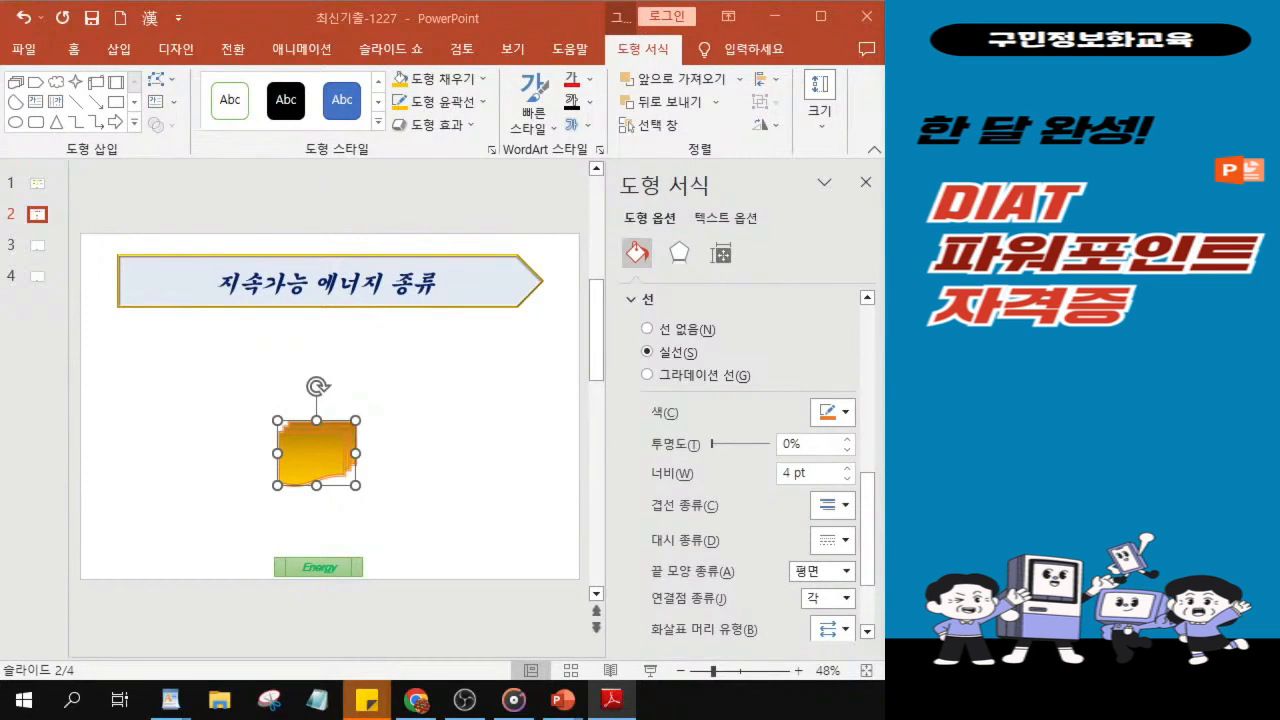
{"action": "left_click", "coordinate": [74, 50]}
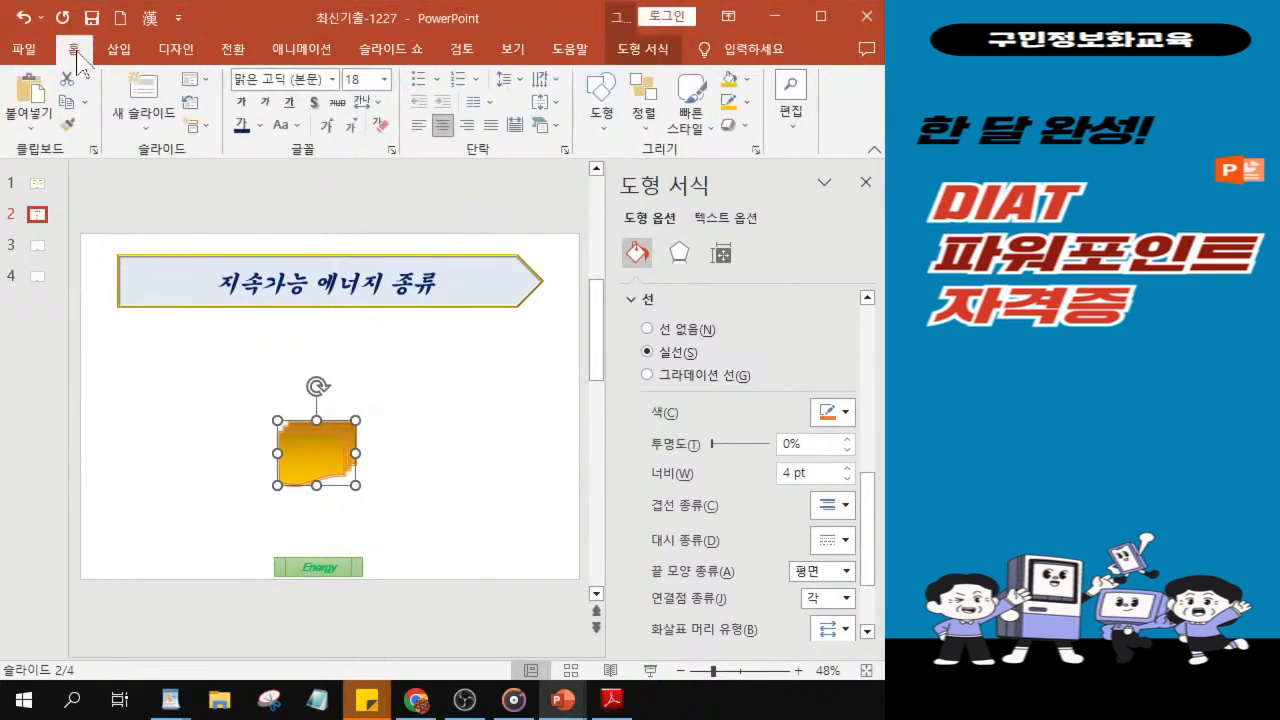
{"action": "left_click", "coordinate": [866, 183]}
{"action": "left_click", "coordinate": [866, 183]}
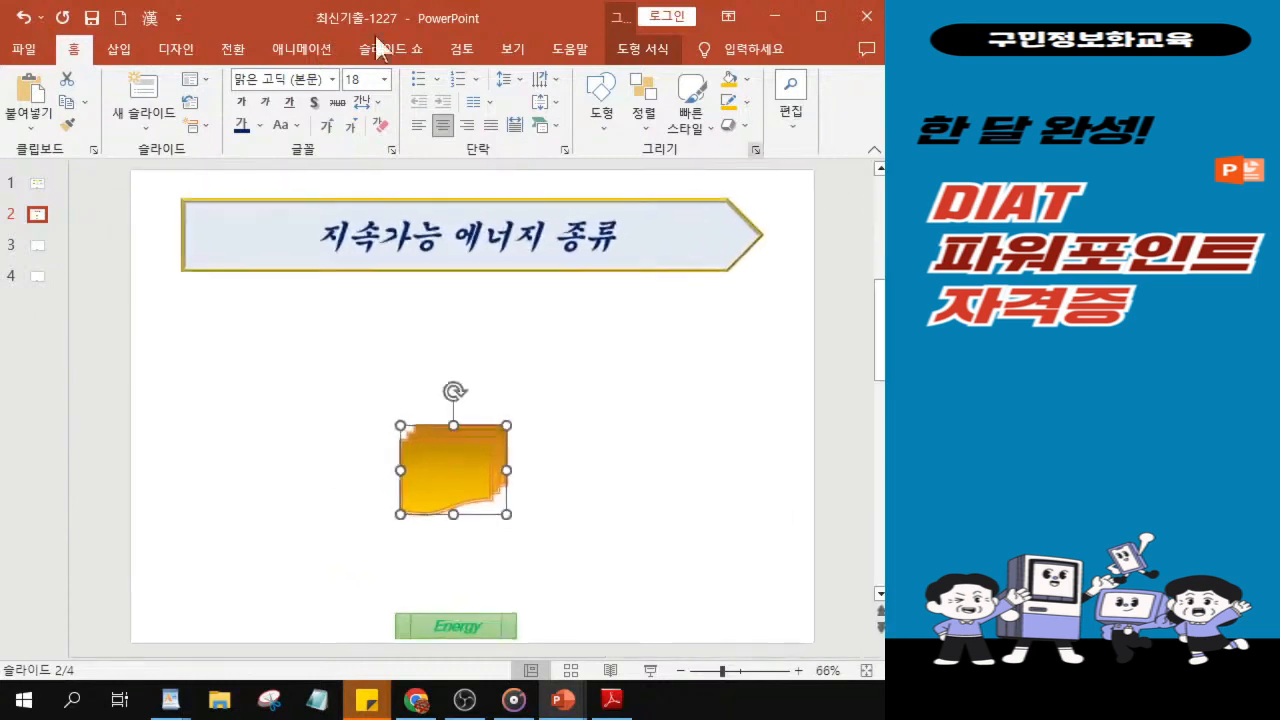
{"action": "left_click", "coordinate": [332, 85]}
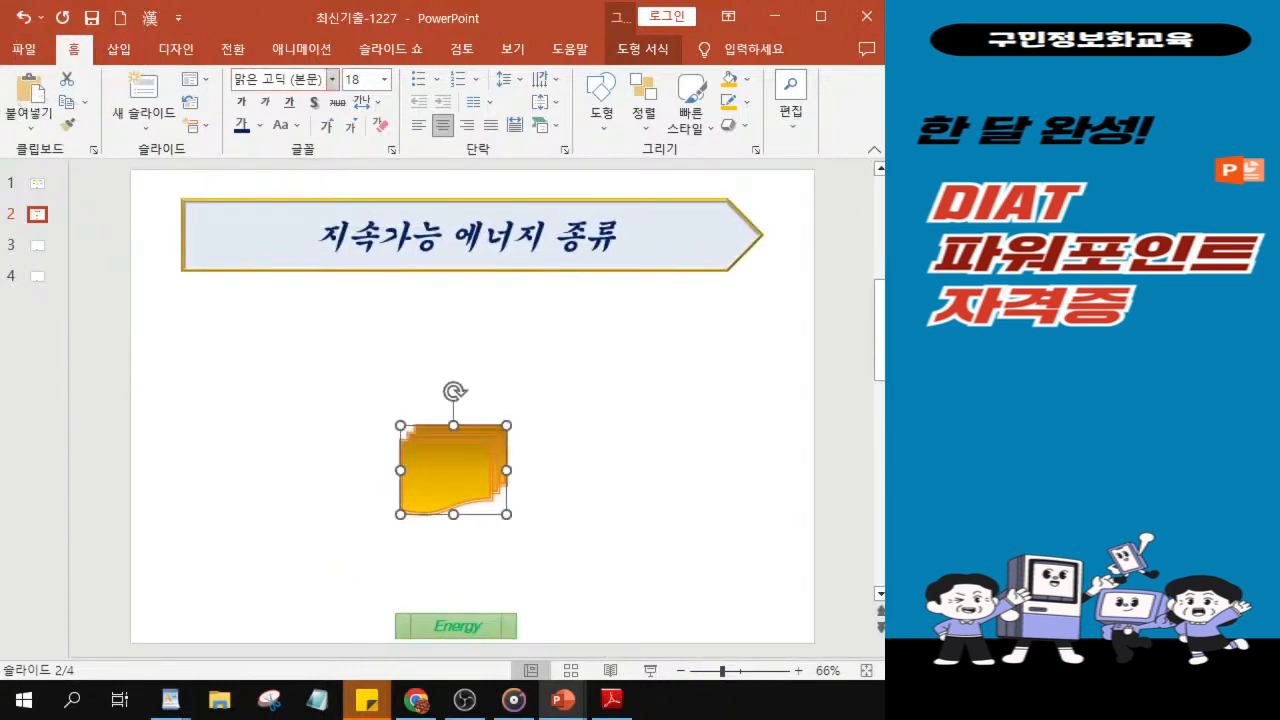
{"action": "left_click", "coordinate": [332, 80]}
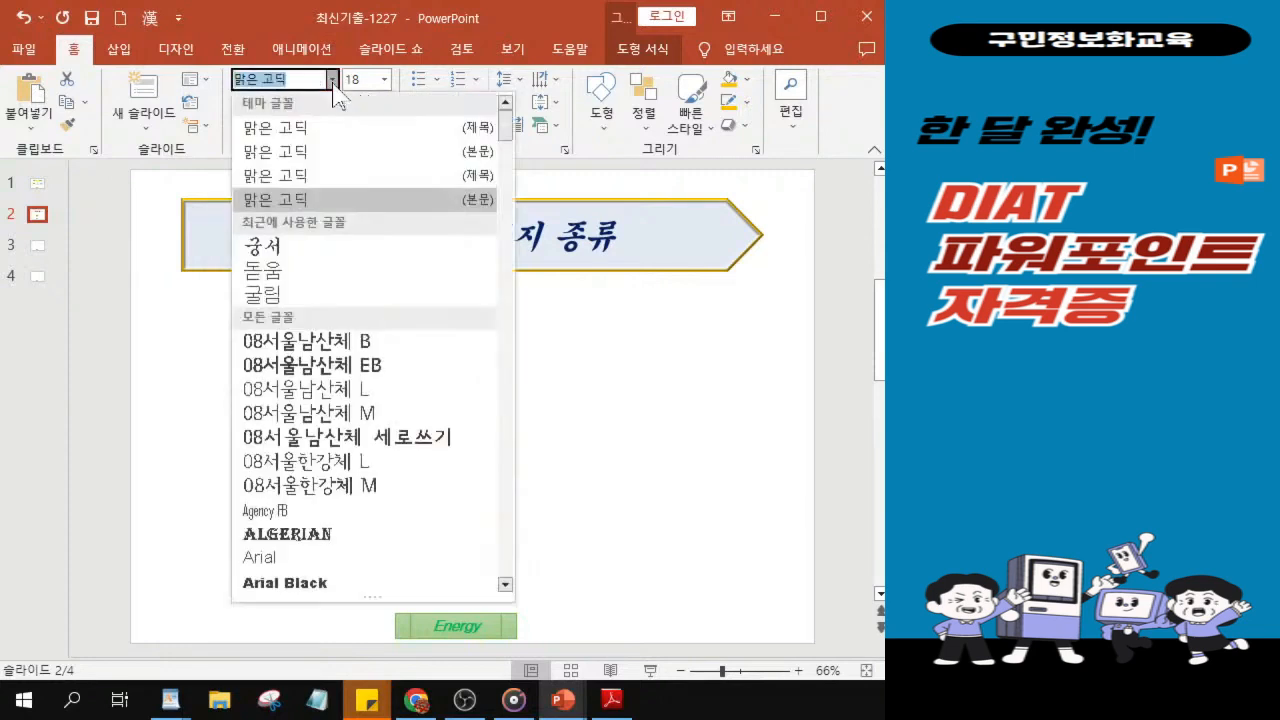
{"action": "left_click", "coordinate": [262, 295]}
{"action": "left_click", "coordinate": [362, 79]}
{"action": "type", "text": "20"}
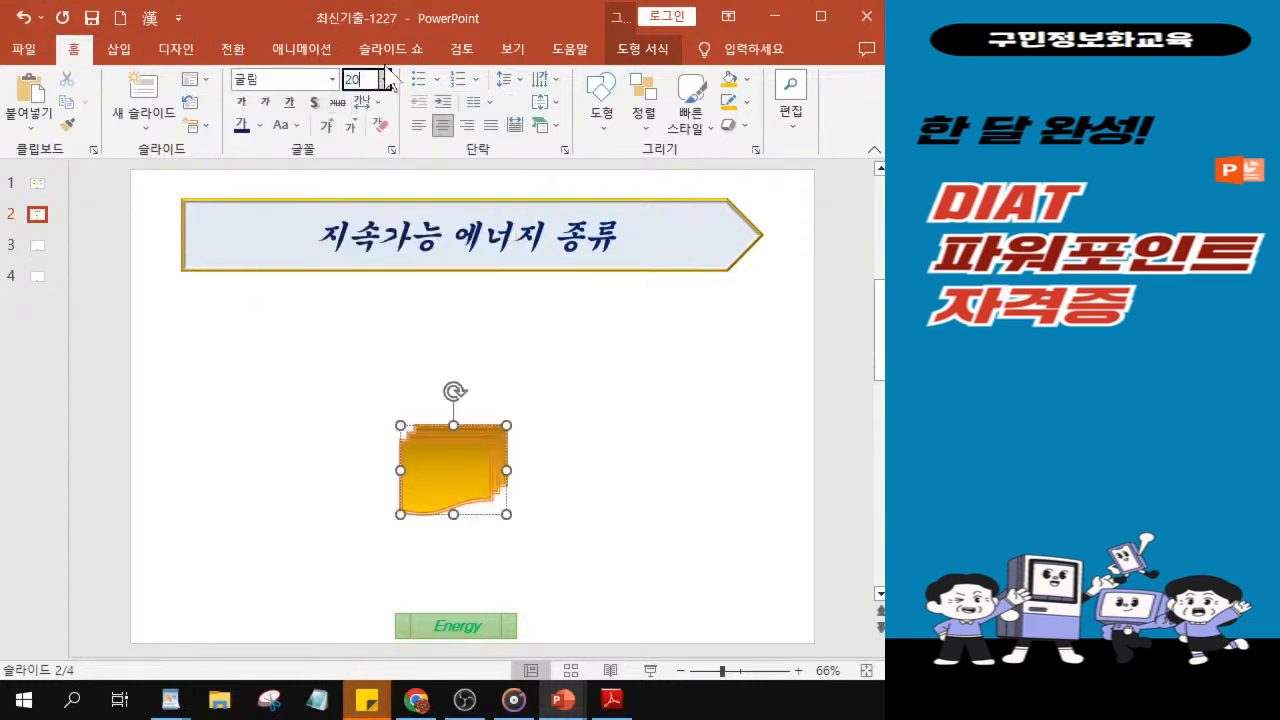
Make the multidocument shape's text bold with a text shadow and color it standard dark blue.
{"action": "left_click", "coordinate": [241, 104]}
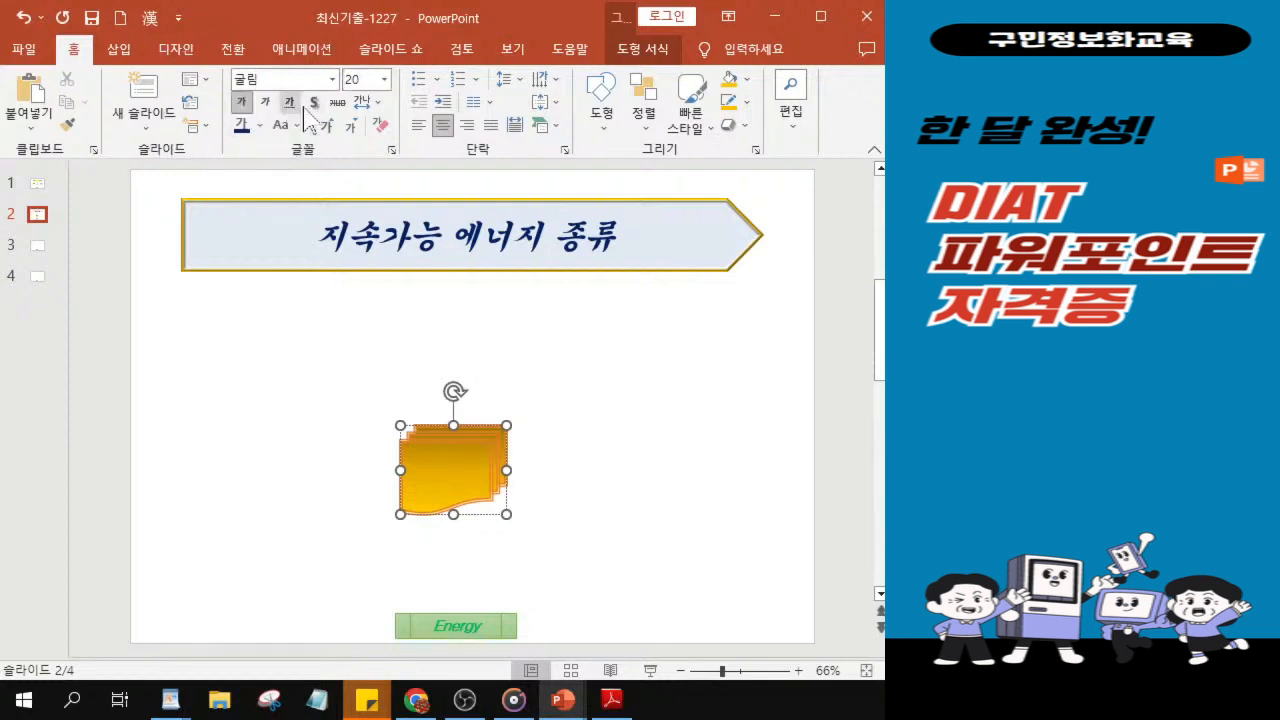
{"action": "key", "text": "alt+Tab"}
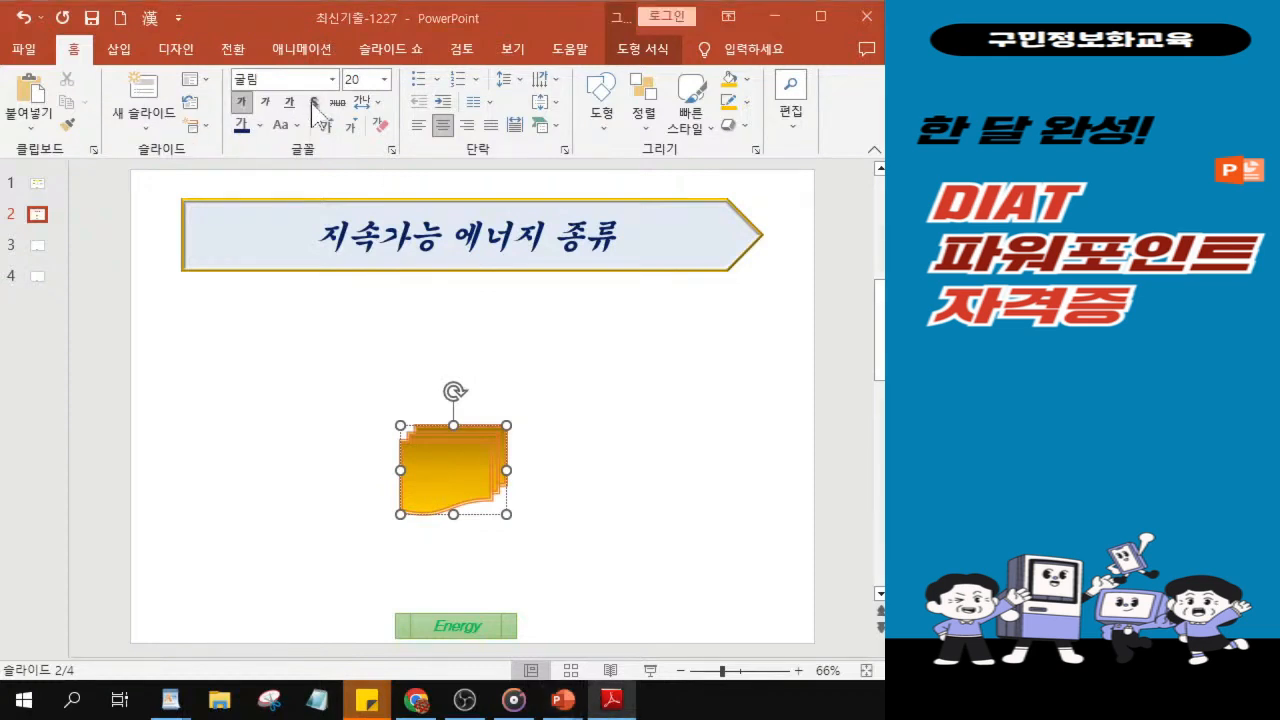
{"action": "key", "text": "alt+Tab"}
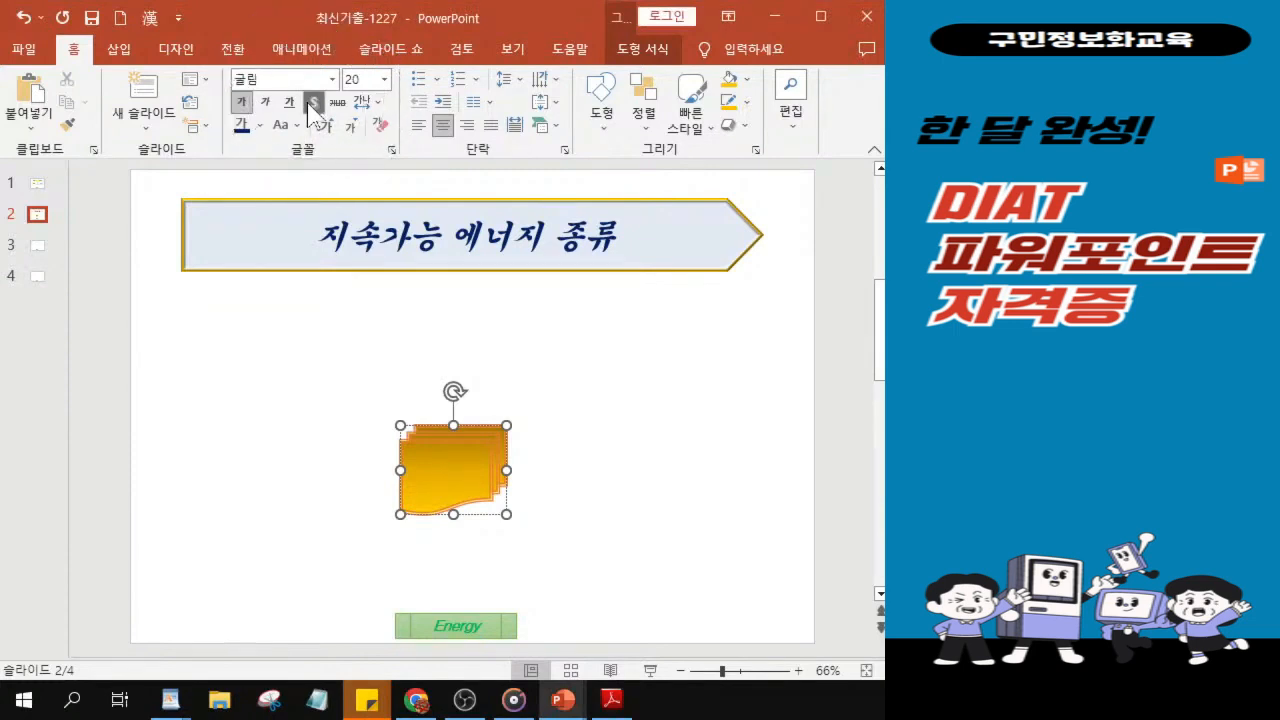
{"action": "left_click", "coordinate": [258, 126]}
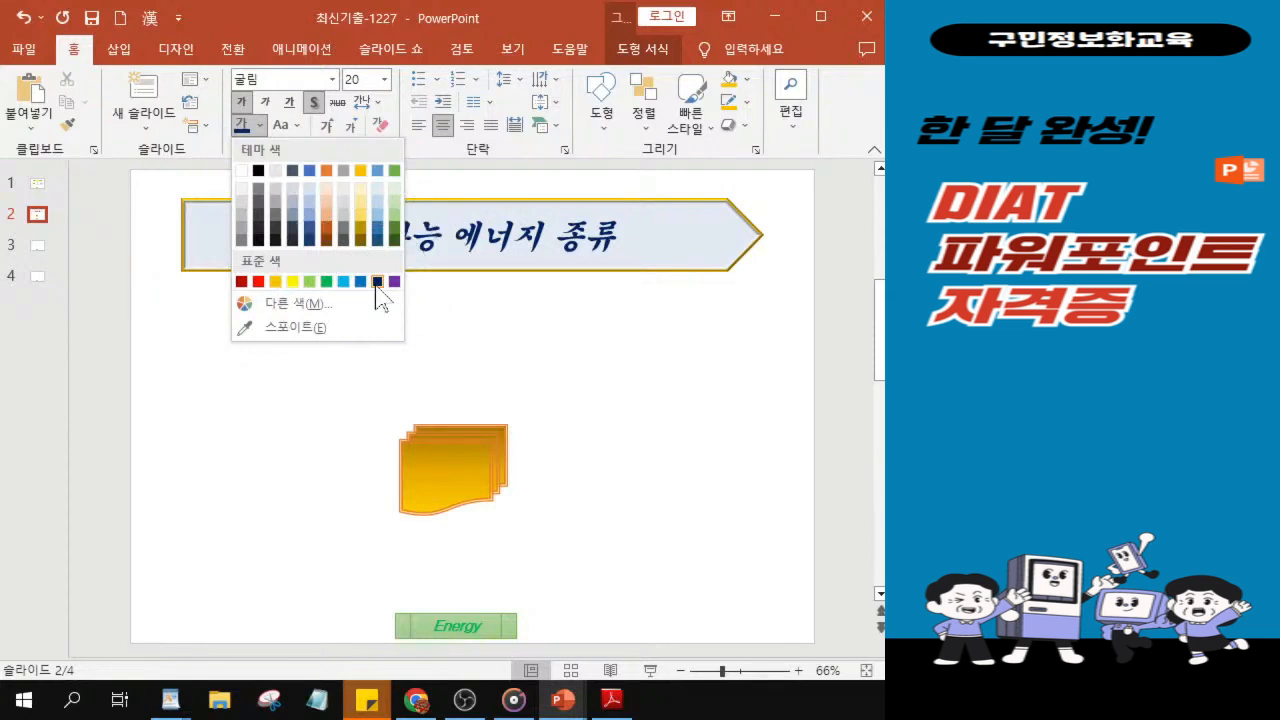
{"action": "left_click", "coordinate": [377, 283]}
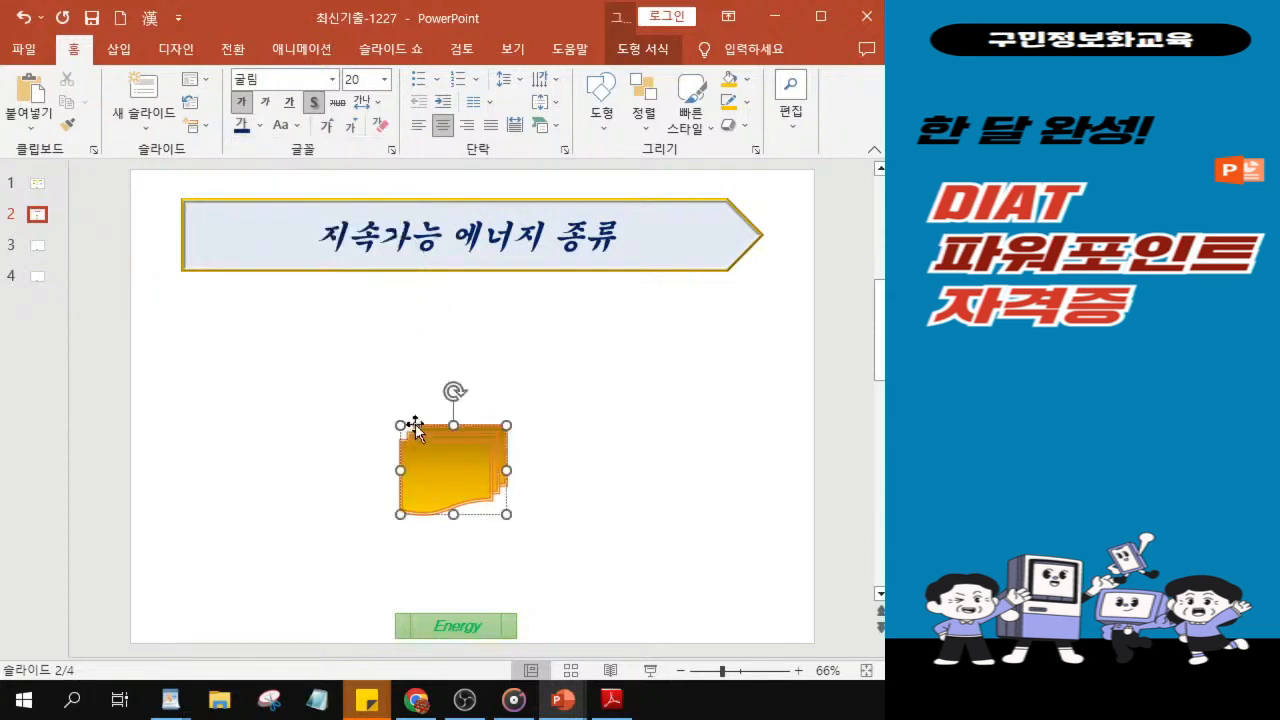
Enter the text 신 에너지 in the multidocument shape.
{"action": "scroll", "coordinate": [486, 449], "scroll_direction": "up", "scroll_amount": 5}
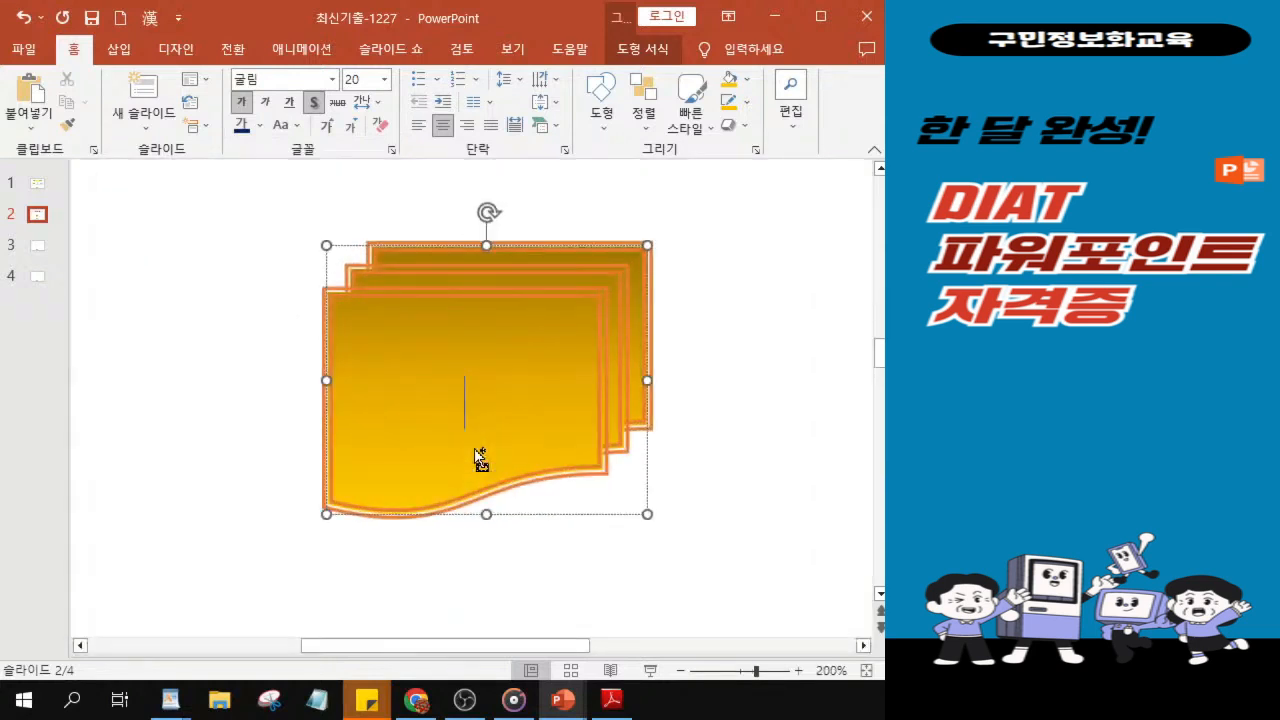
{"action": "scroll", "coordinate": [474, 448], "scroll_direction": "up", "scroll_amount": 3}
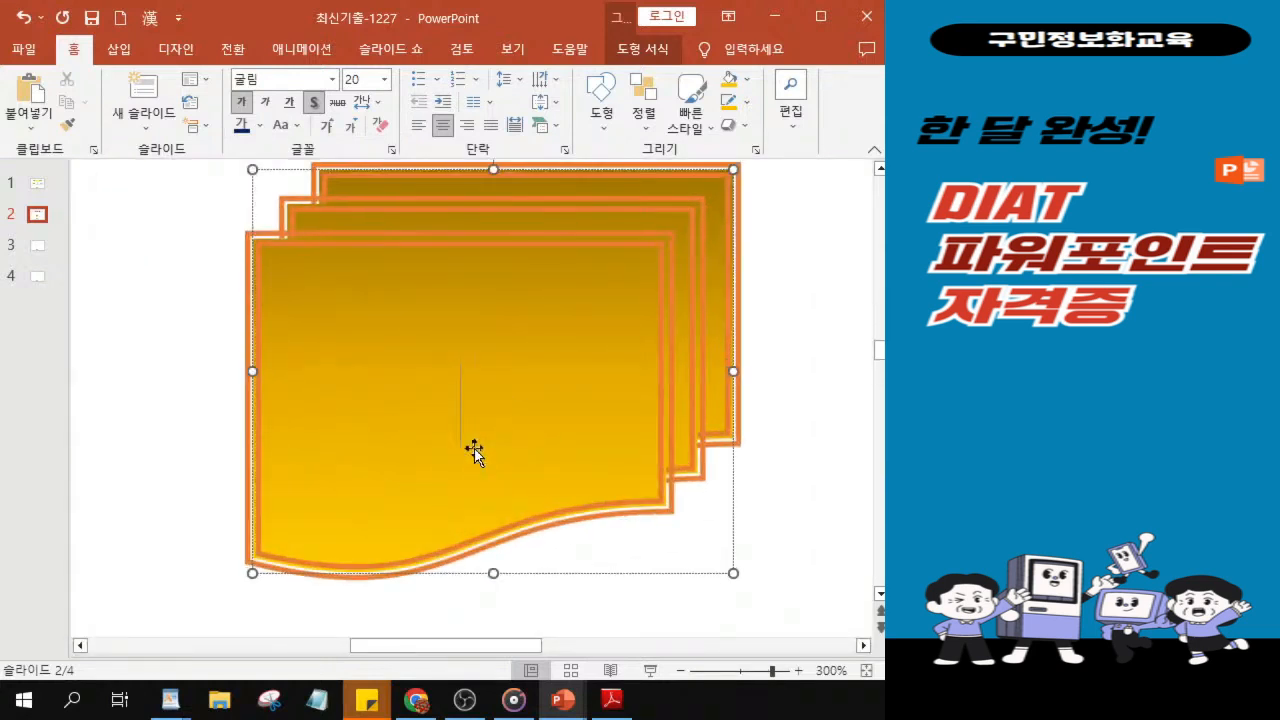
{"action": "type", "text": "신 ㅇ"}
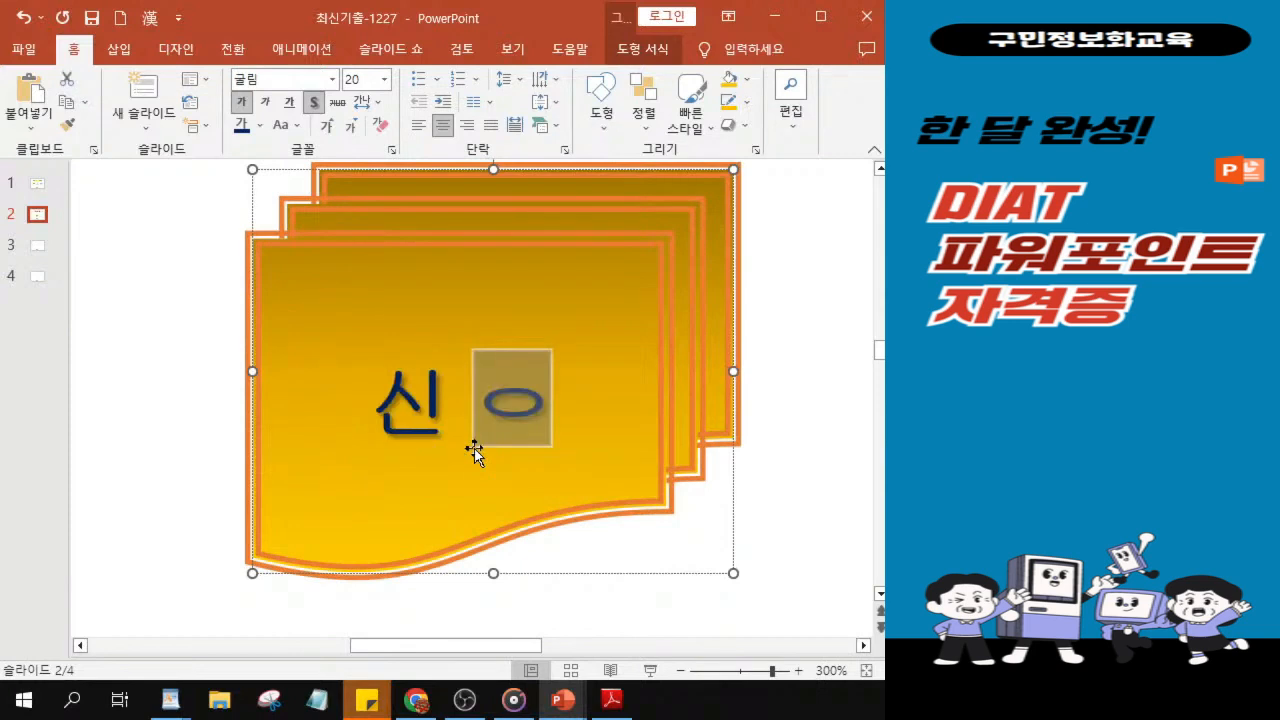
{"action": "type", "text": "ㅔ너지"}
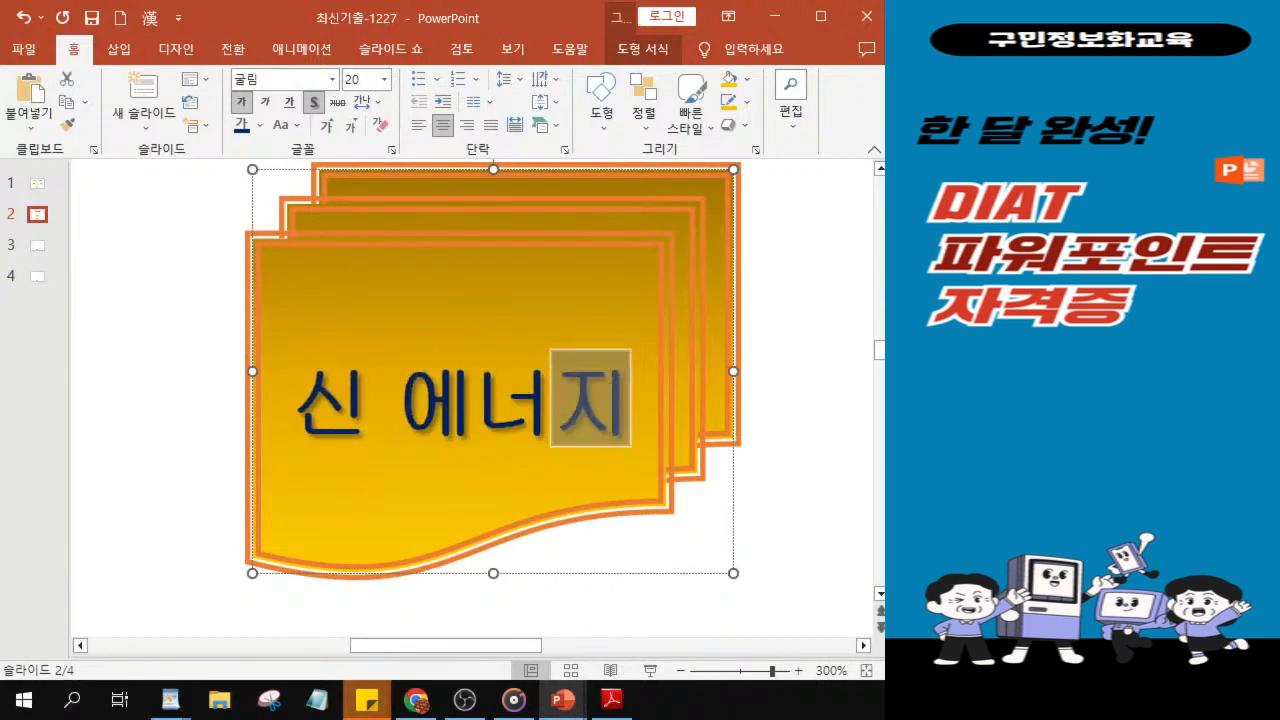
Draw a wide, flat cross from the basic shapes to the left of the 신 에너지 shape, level with its top edge.
{"action": "key", "text": "alt+Tab"}
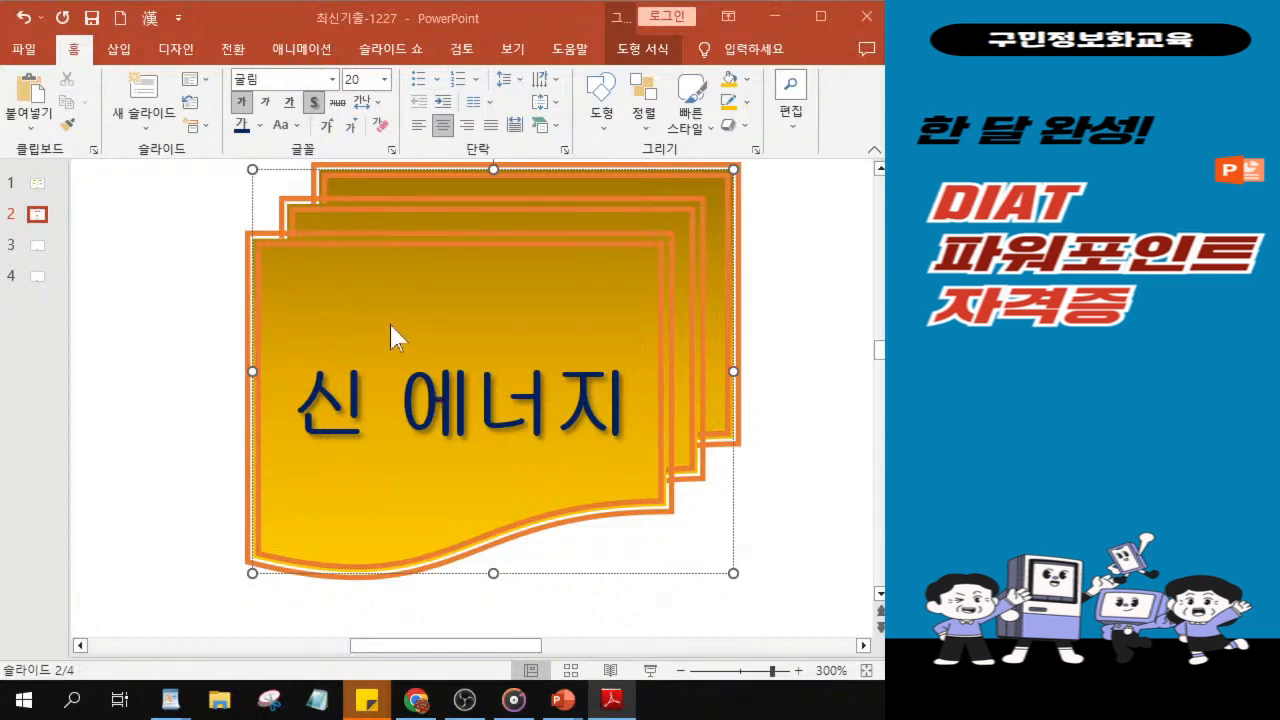
{"action": "scroll", "coordinate": [400, 326], "scroll_direction": "down", "scroll_amount": 5}
{"action": "scroll", "coordinate": [408, 327], "scroll_direction": "down", "scroll_amount": 5}
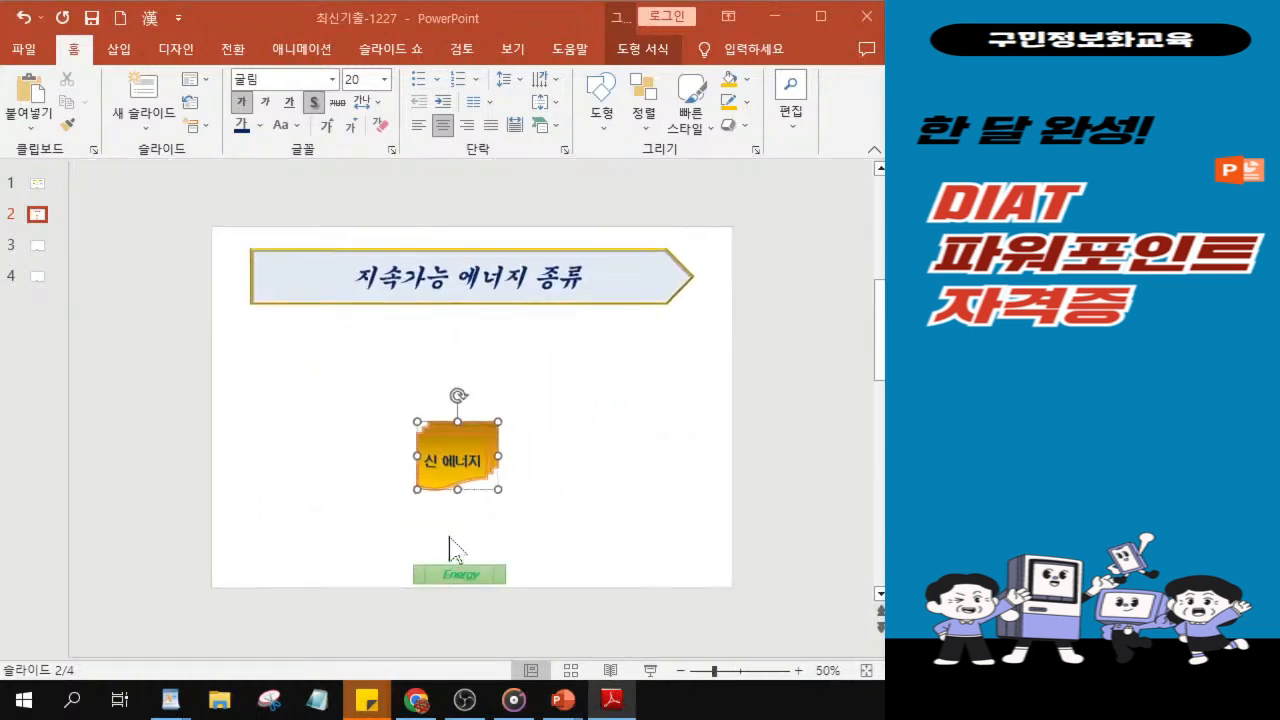
{"action": "scroll", "coordinate": [447, 470], "scroll_direction": "up", "scroll_amount": 1}
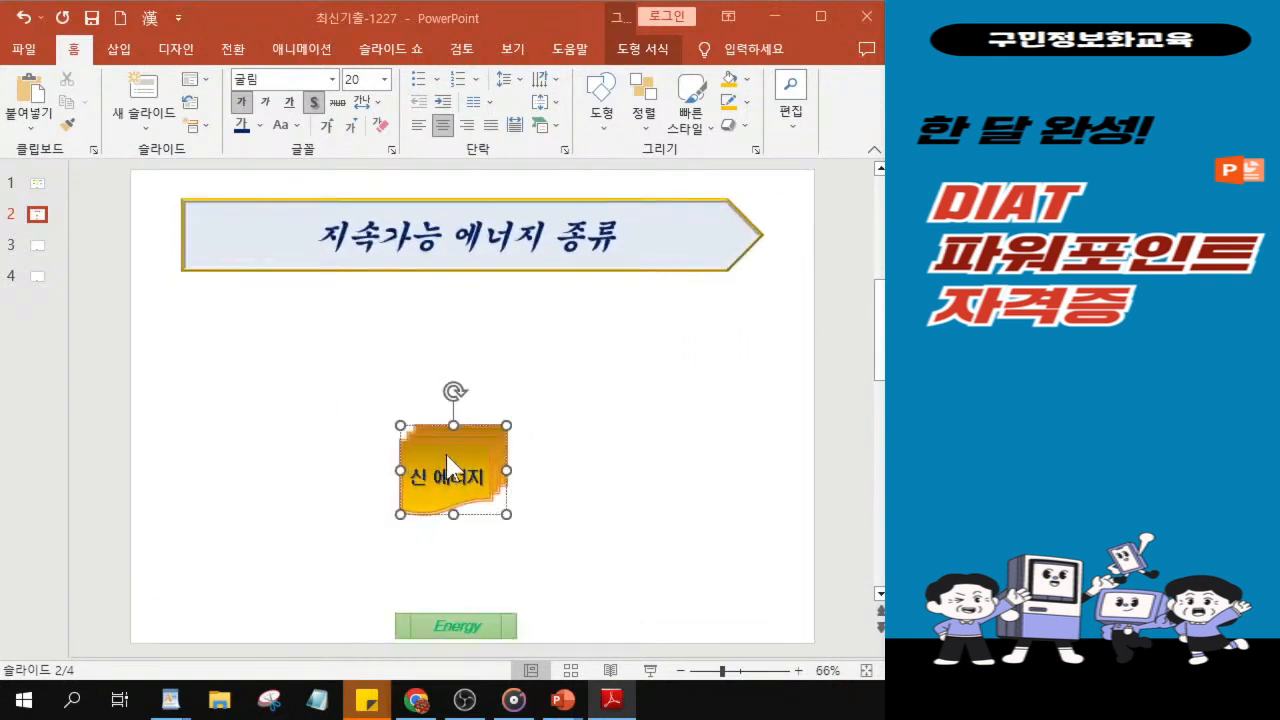
{"action": "left_click", "coordinate": [466, 477]}
{"action": "left_click", "coordinate": [602, 120]}
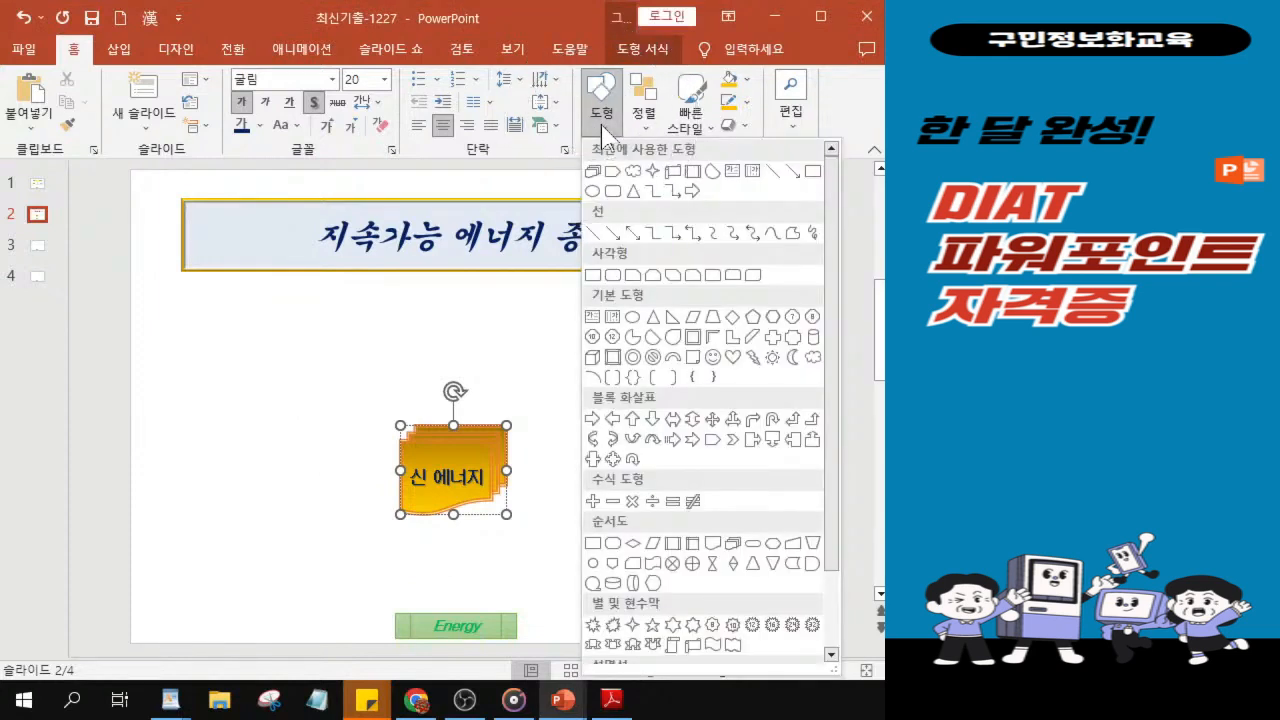
{"action": "left_click", "coordinate": [773, 338]}
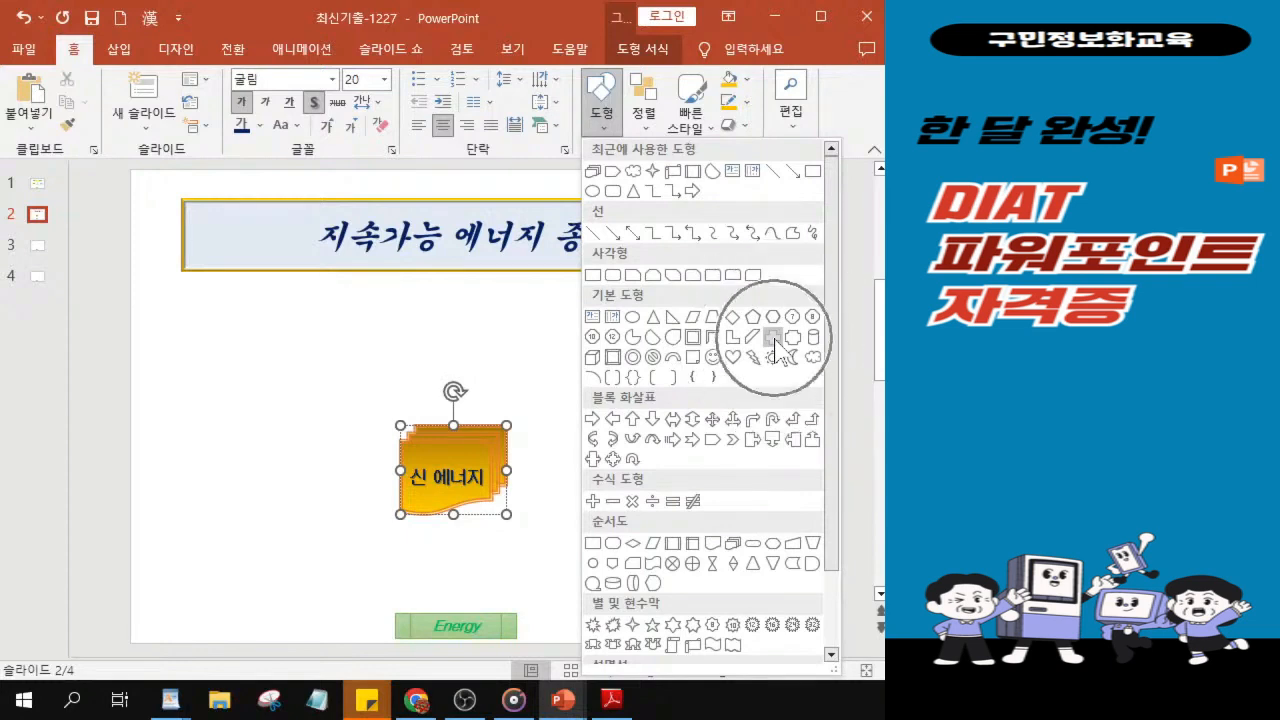
{"action": "left_click", "coordinate": [774, 340]}
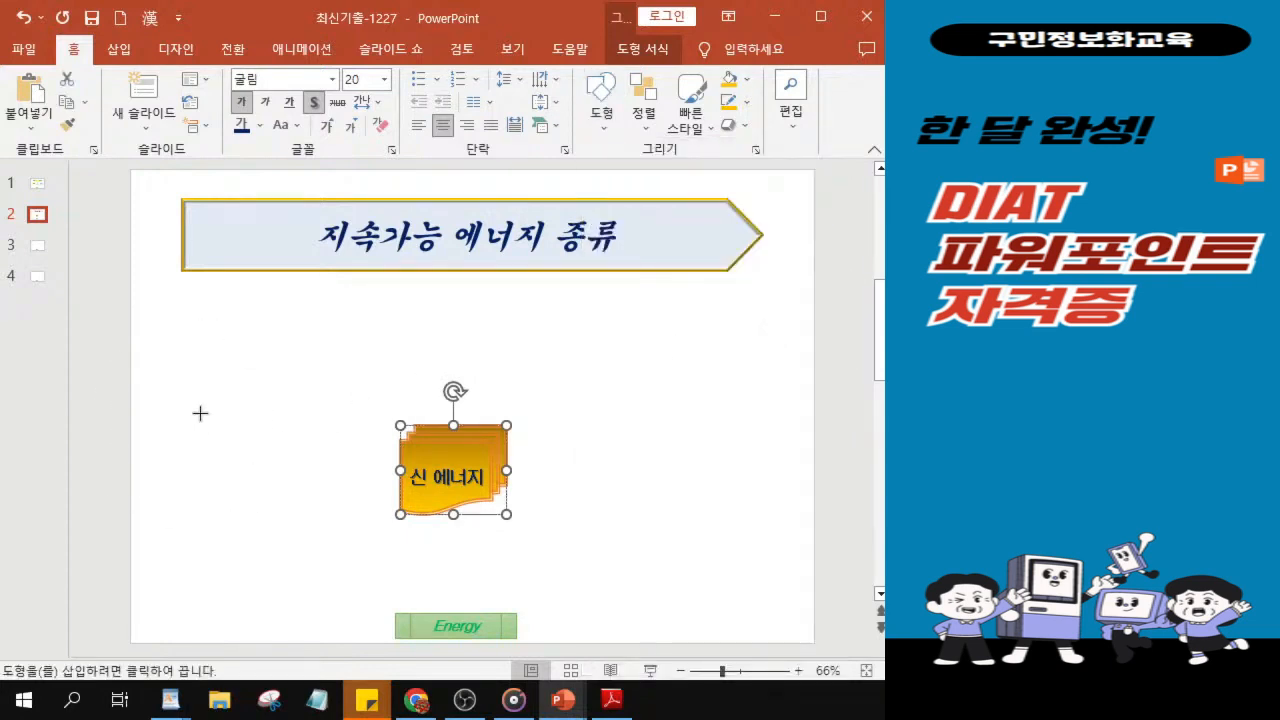
{"action": "mouse_move", "coordinate": [189, 406]}
{"action": "left_mouse_down"}
{"action": "mouse_move", "coordinate": [233, 450]}
{"action": "mouse_move", "coordinate": [372, 451]}
{"action": "mouse_move", "coordinate": [320, 443]}
{"action": "mouse_move", "coordinate": [322, 456]}
{"action": "left_mouse_up"}
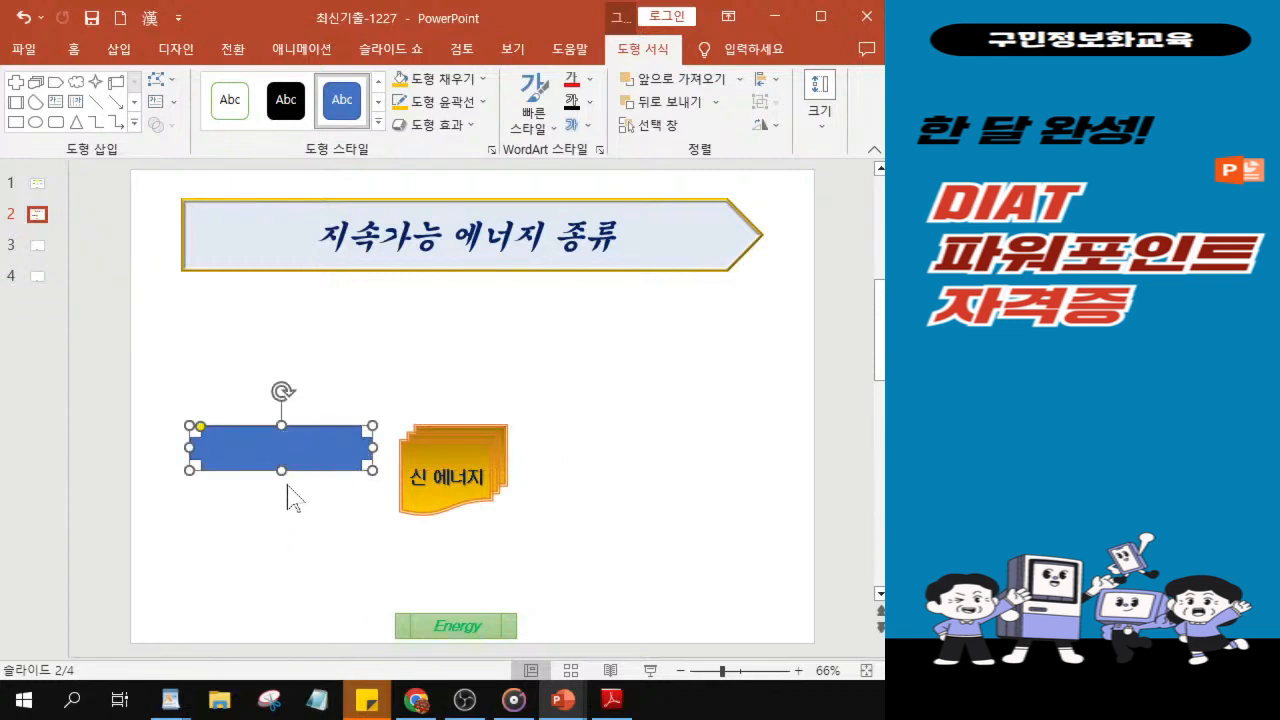
{"action": "left_click", "coordinate": [286, 470]}
{"action": "left_click", "coordinate": [286, 470]}
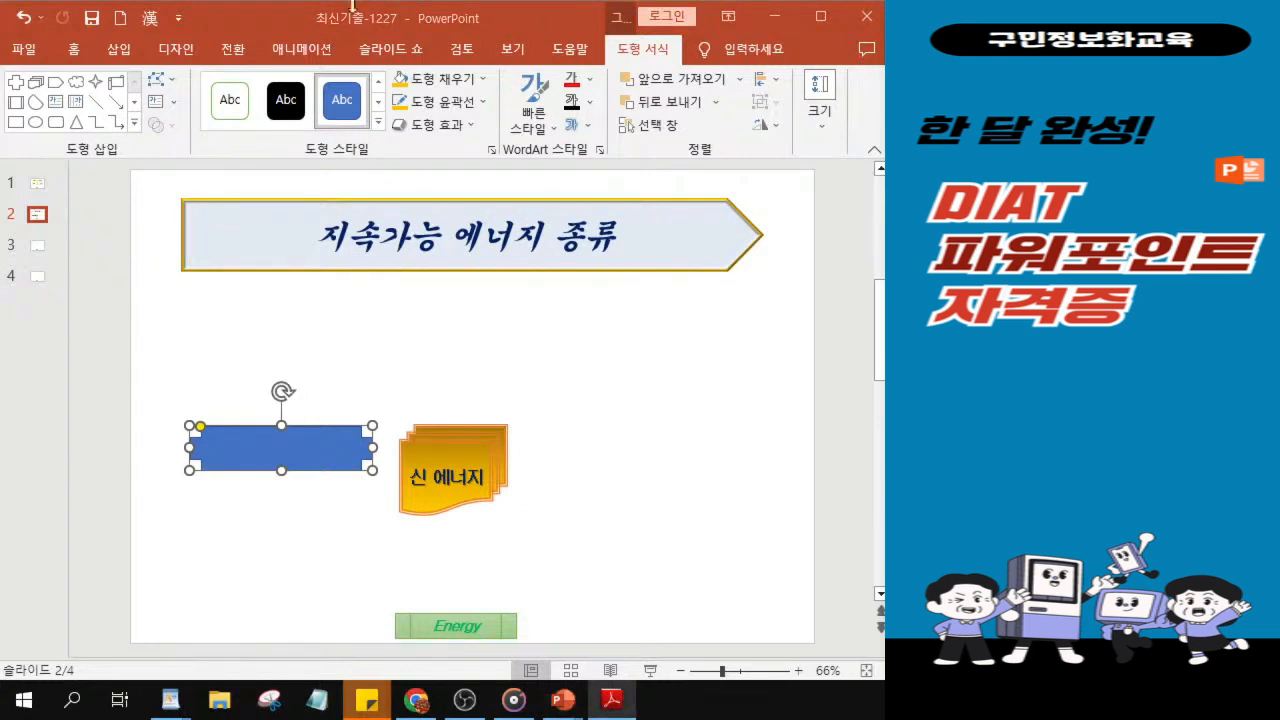
Fill the cross shape with the standard orange color and apply the second preset in the last row of 어두운 그라데이션 (dark gradient).
{"action": "left_click", "coordinate": [447, 85]}
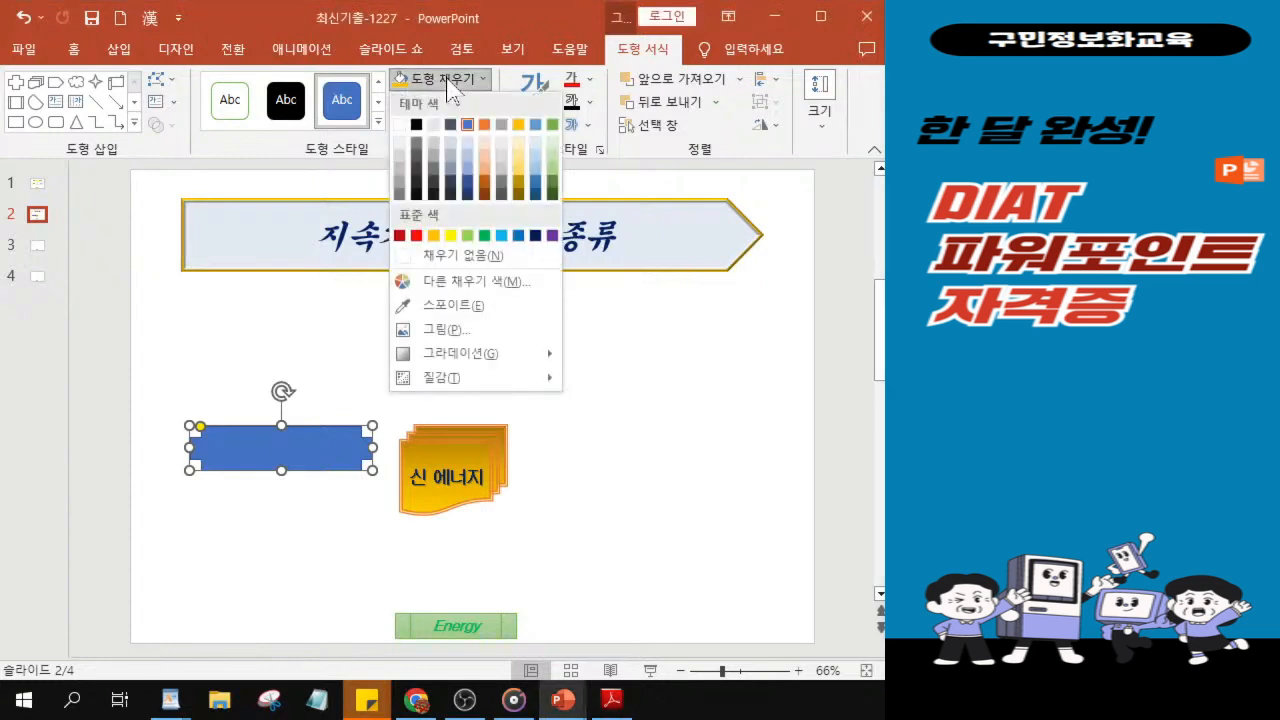
{"action": "left_click", "coordinate": [433, 236]}
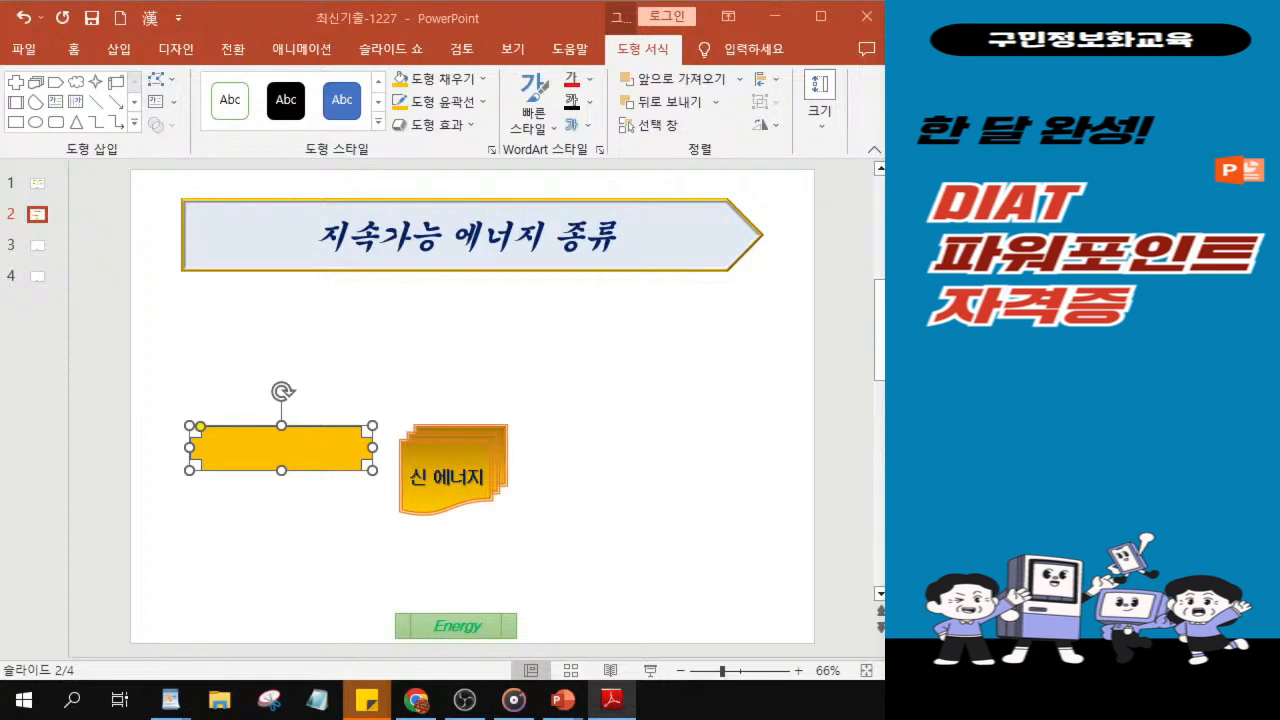
{"action": "left_click", "coordinate": [457, 80]}
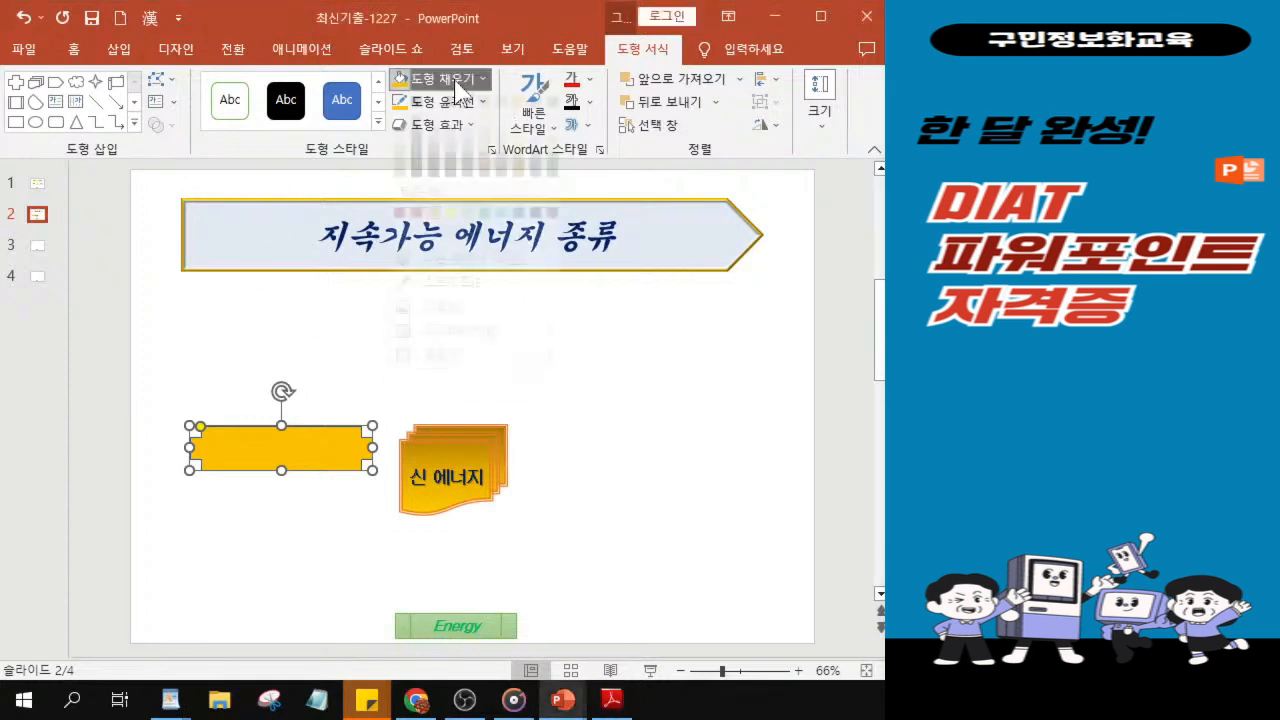
{"action": "mouse_move", "coordinate": [491, 360]}
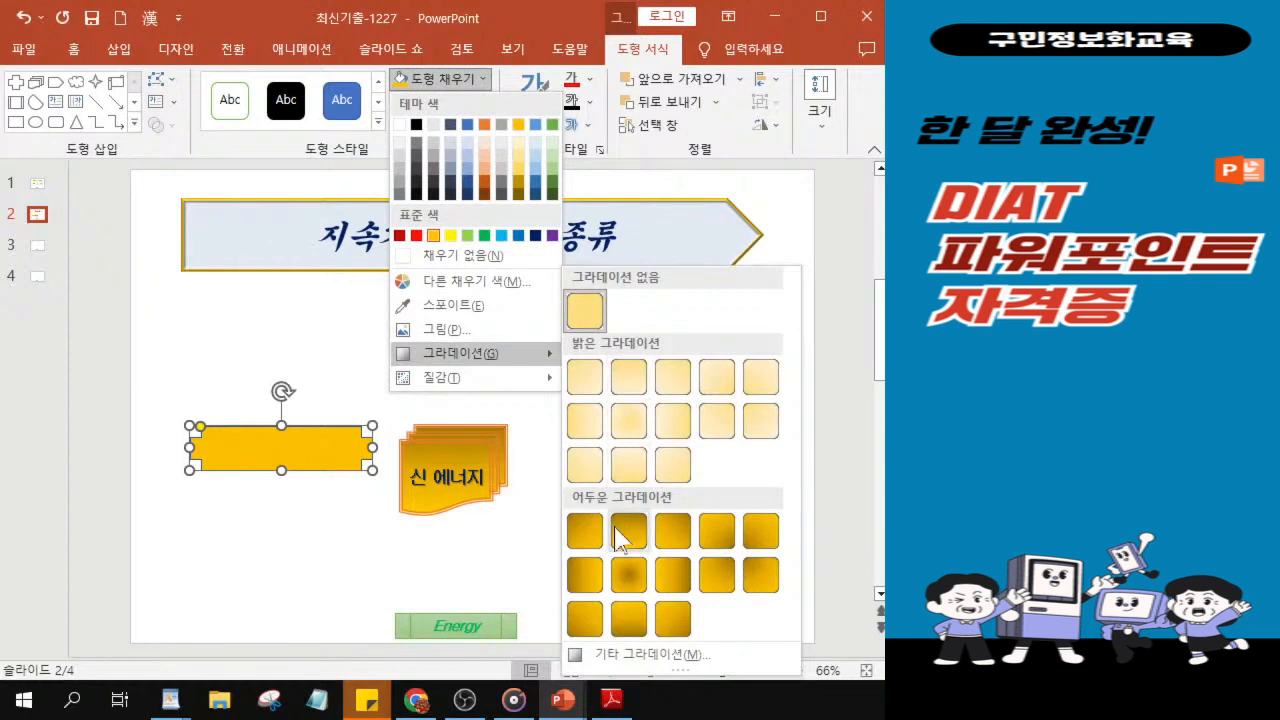
{"action": "left_click", "coordinate": [629, 618]}
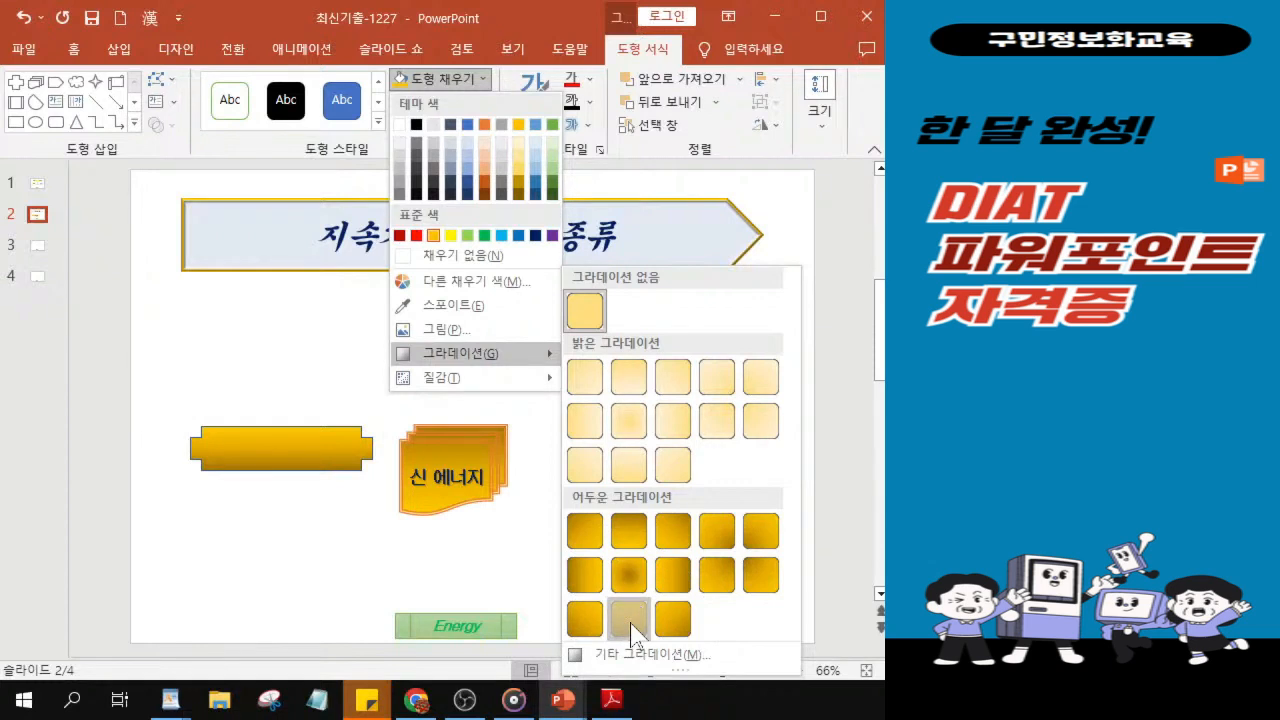
{"action": "left_click", "coordinate": [629, 620]}
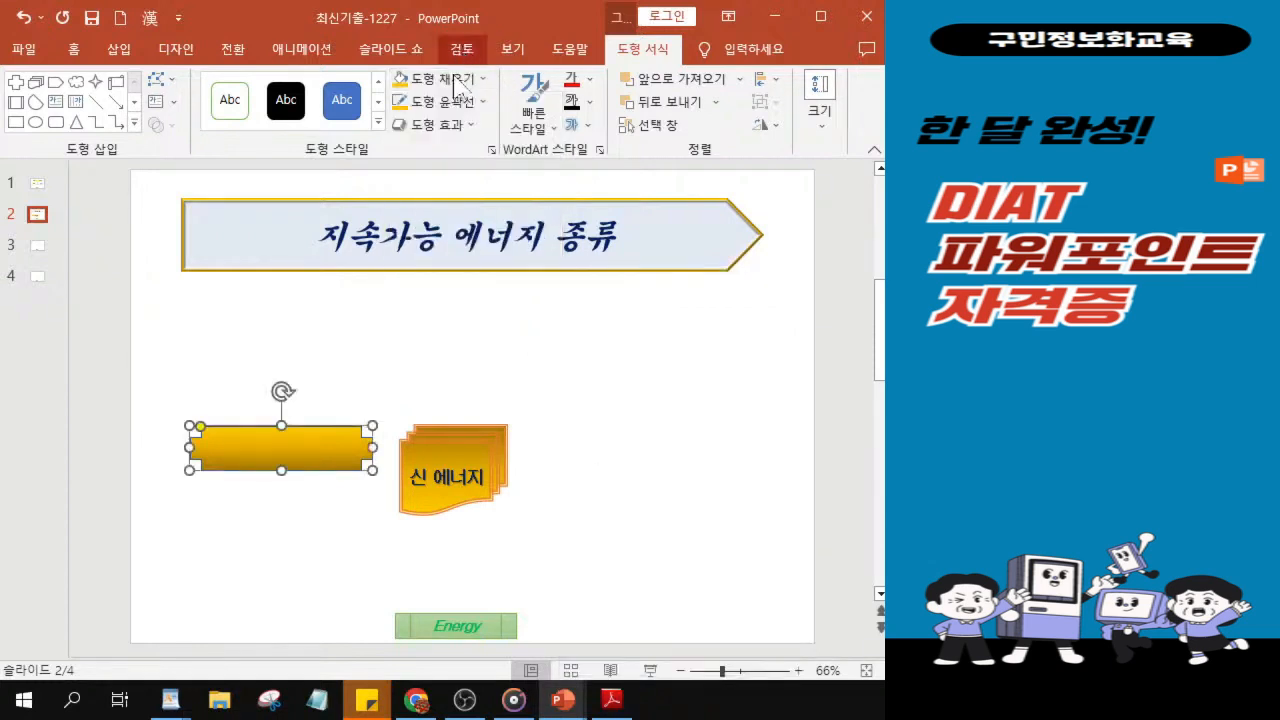
Remove the cross shape's outline and apply the first reflection variation (반사 변형) to it.
{"action": "key", "text": "alt+Tab"}
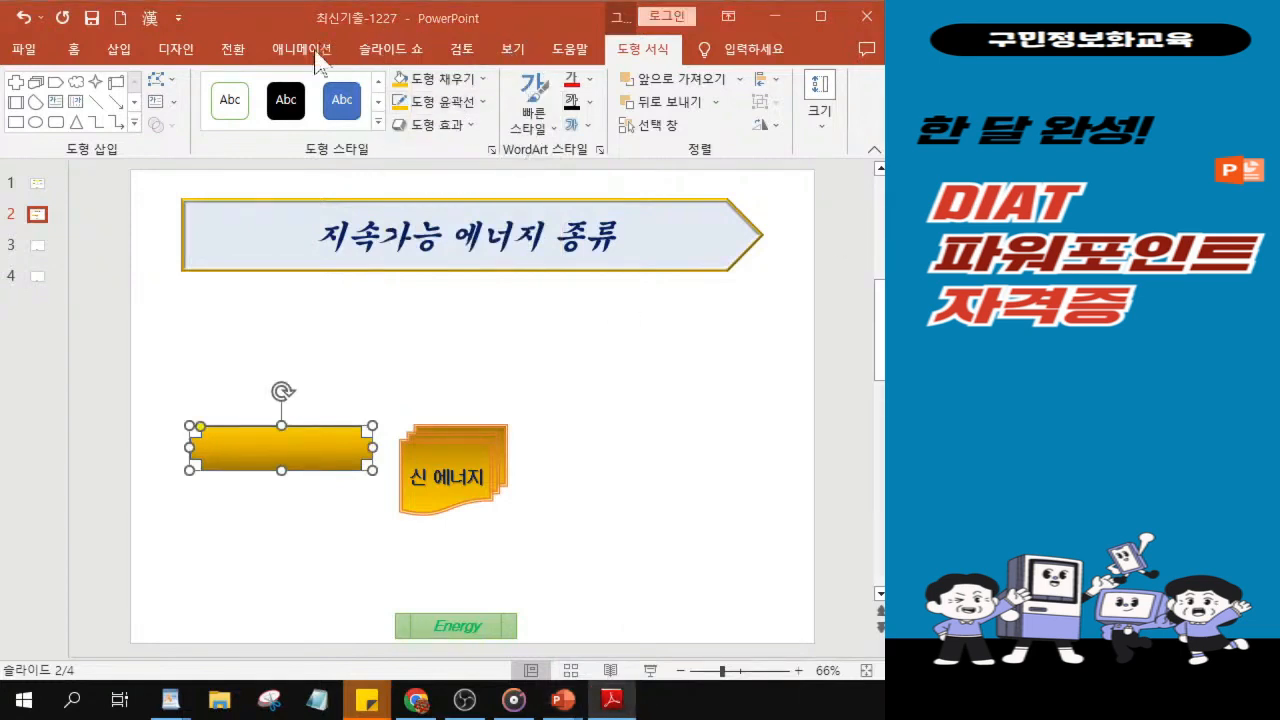
{"action": "left_click", "coordinate": [460, 110]}
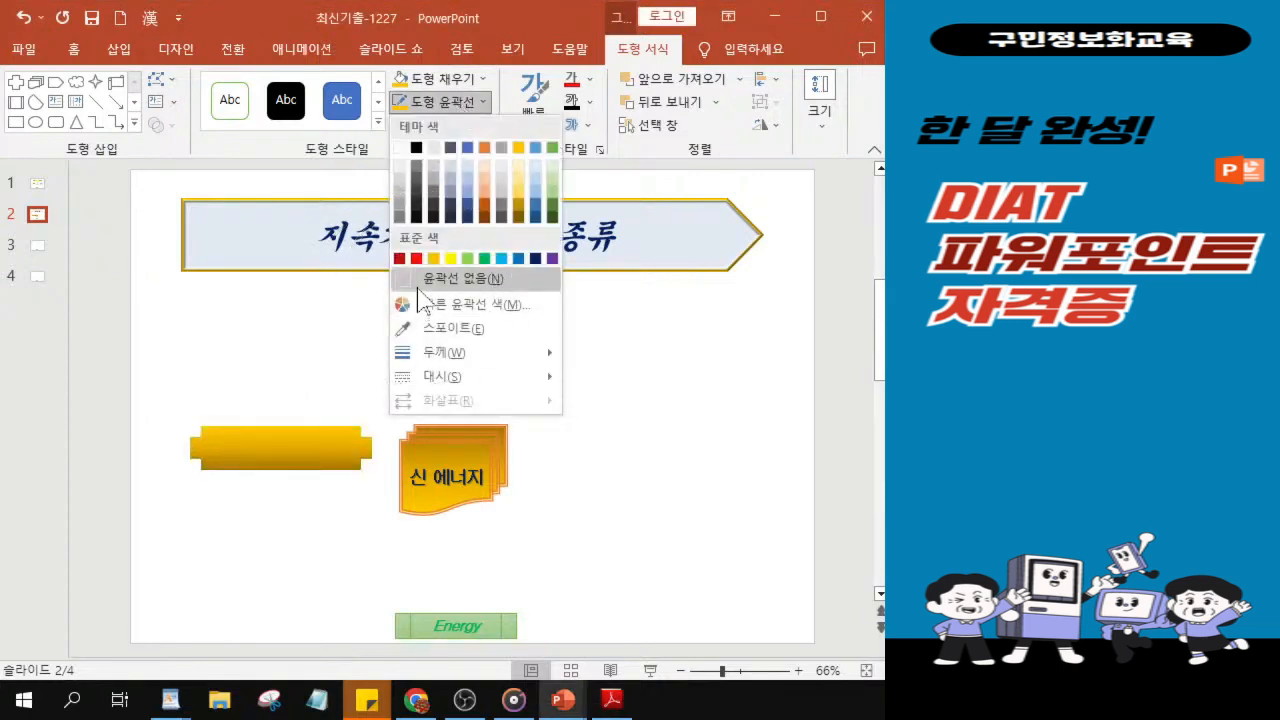
{"action": "left_click", "coordinate": [418, 285]}
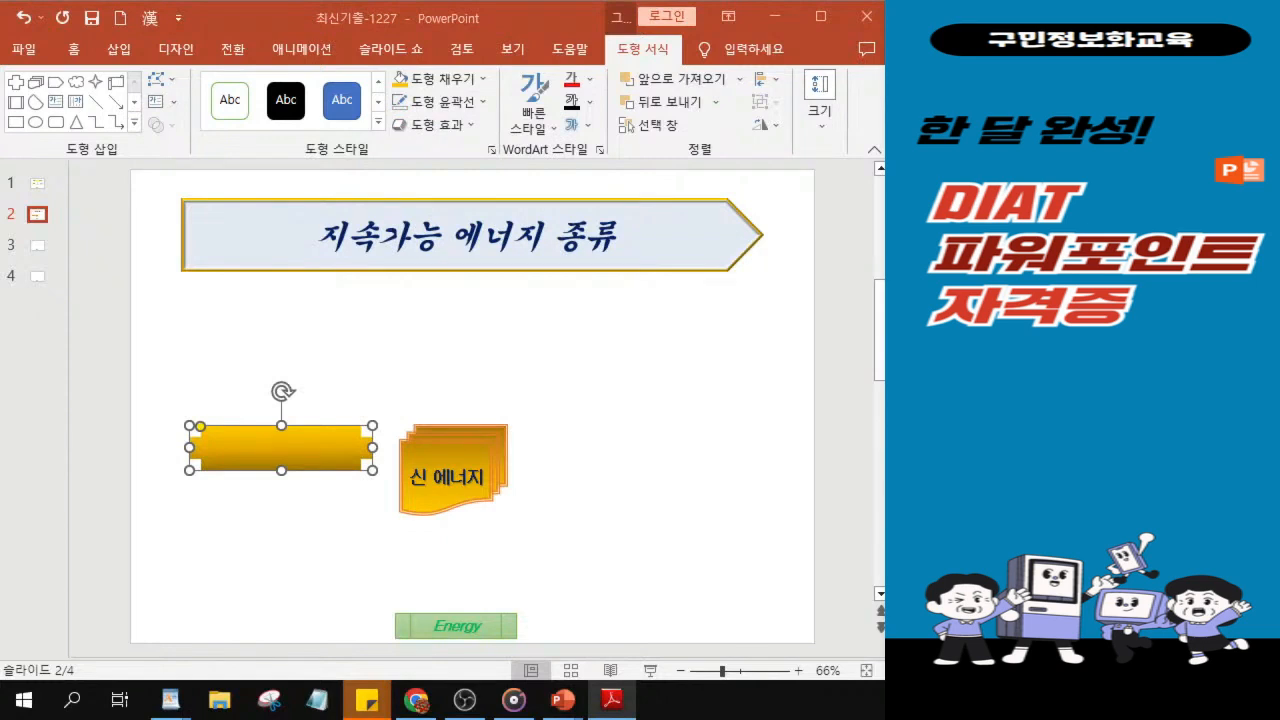
{"action": "left_click", "coordinate": [444, 130]}
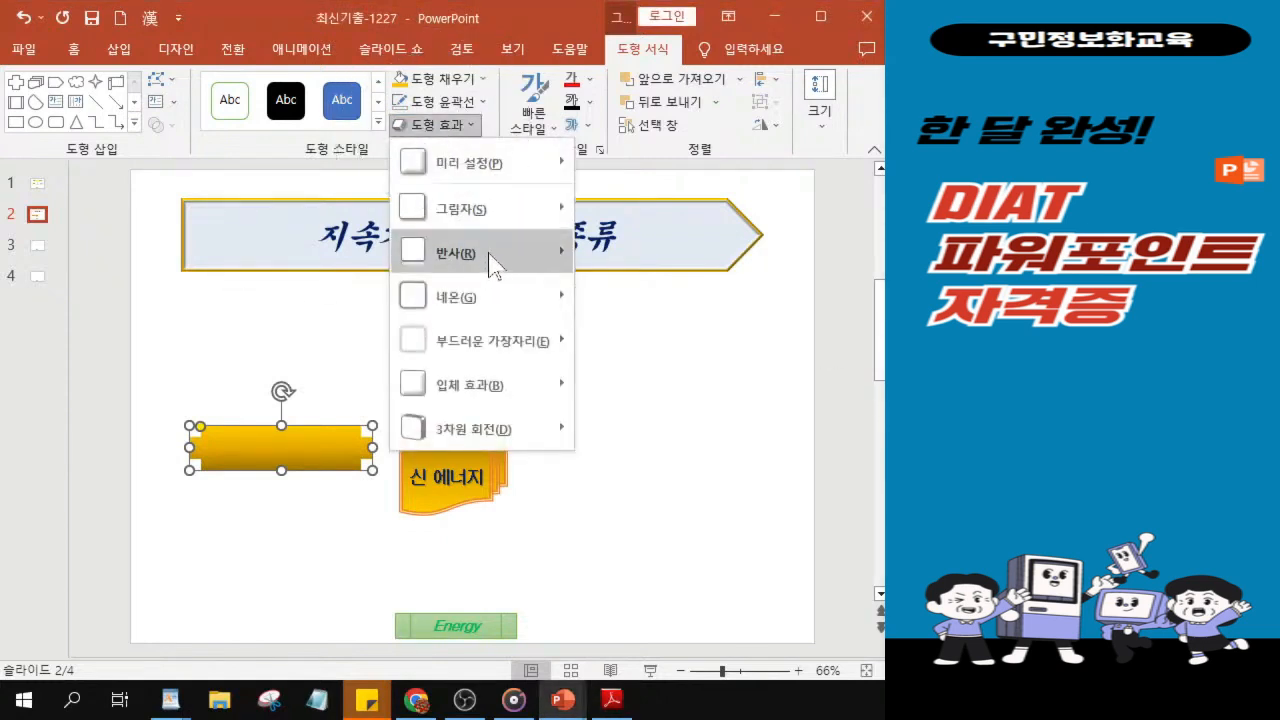
{"action": "mouse_move", "coordinate": [494, 264]}
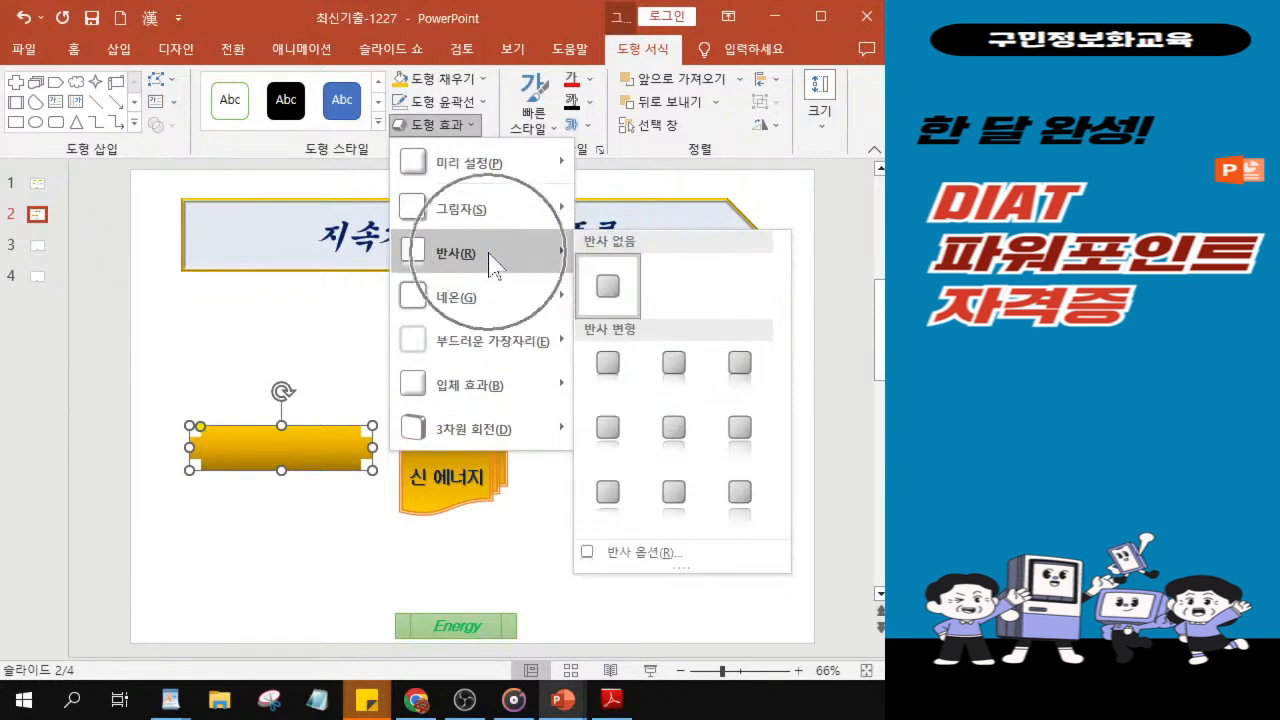
{"action": "left_click", "coordinate": [610, 364]}
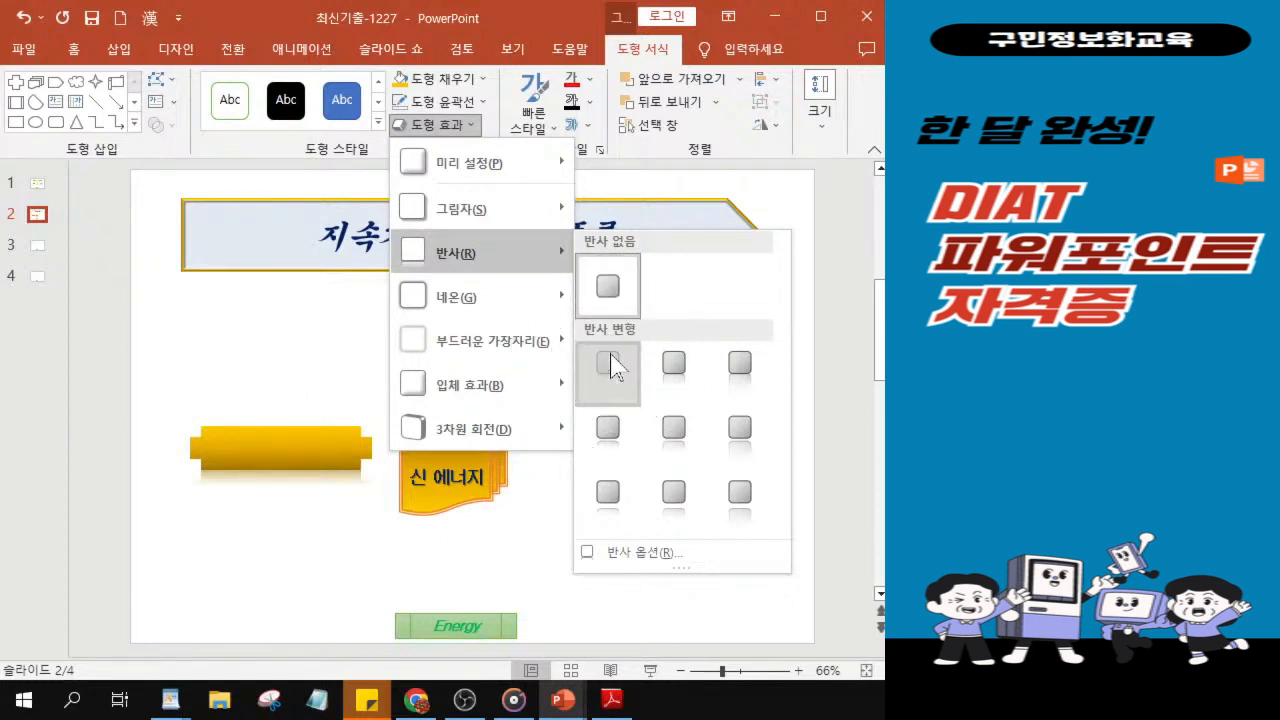
Apply the first reflection variation (반사 변형) and the first bevel preset (입체 효과) to the cross shape.
{"action": "left_click", "coordinate": [610, 364]}
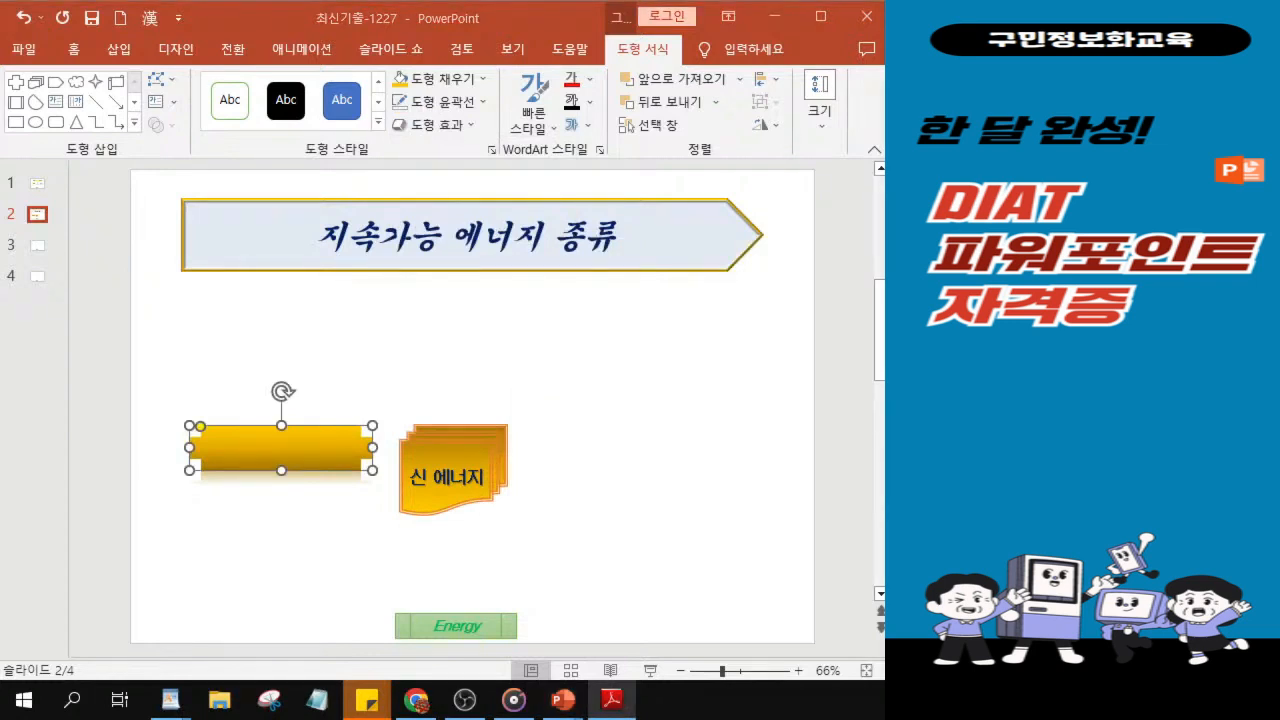
{"action": "left_click", "coordinate": [443, 126]}
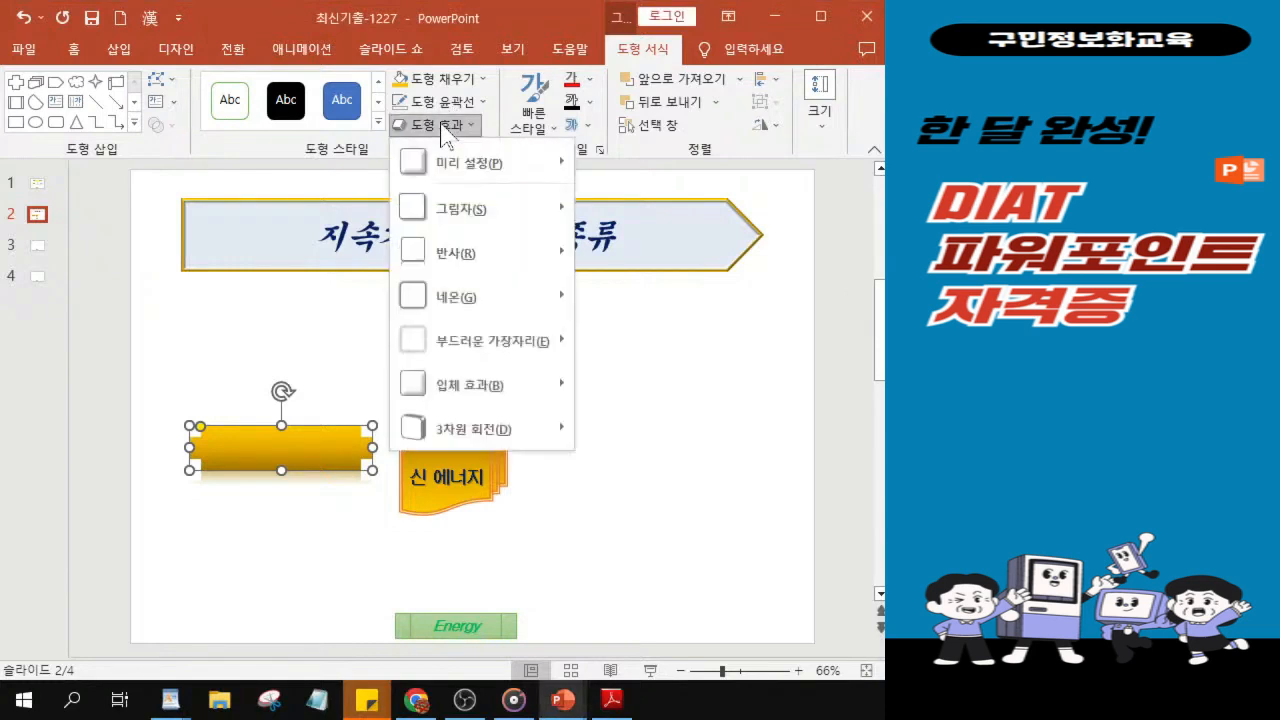
{"action": "mouse_move", "coordinate": [452, 388]}
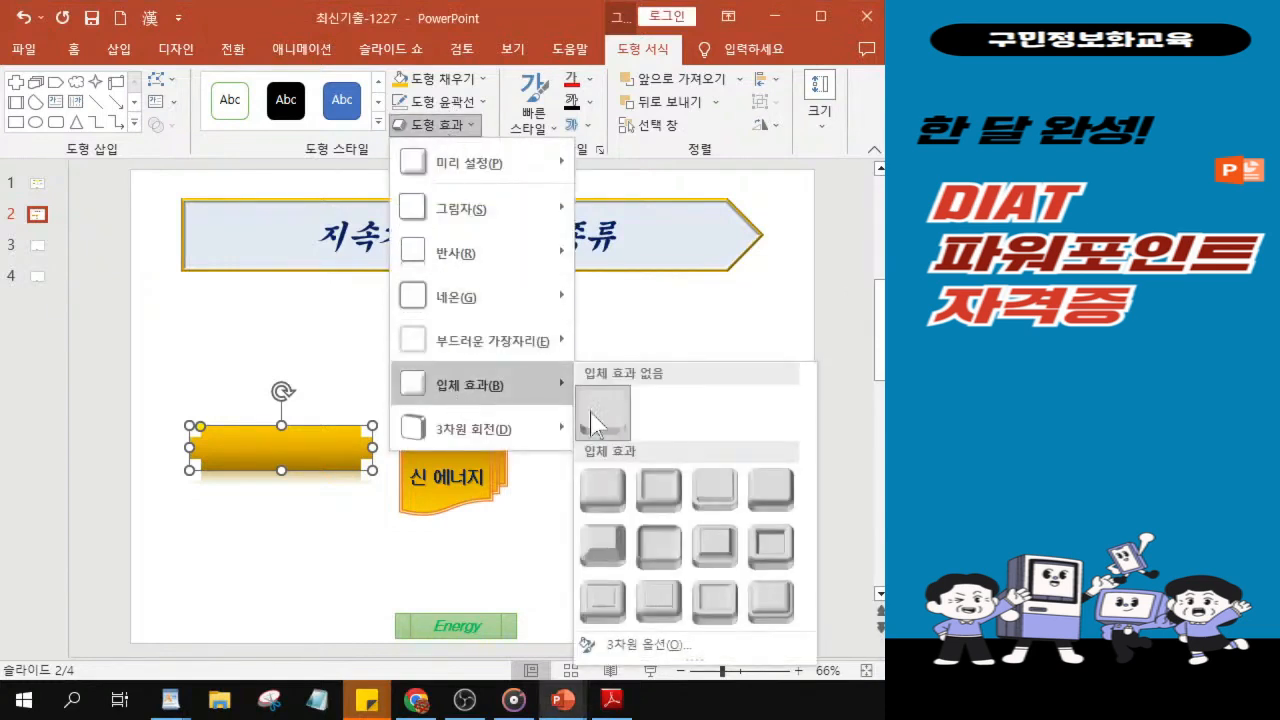
{"action": "left_click", "coordinate": [612, 497]}
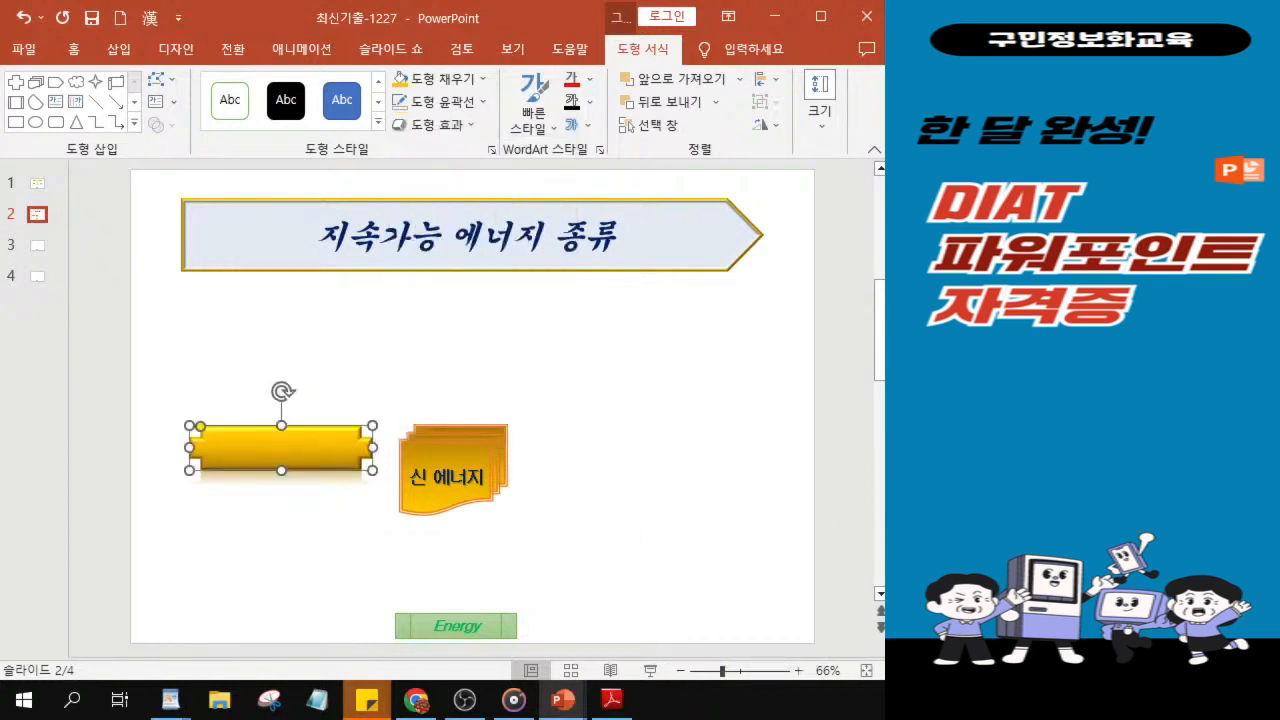
Set the cross shape's text font to 굴림 and its size to 19.
{"action": "key", "text": "alt+Tab"}
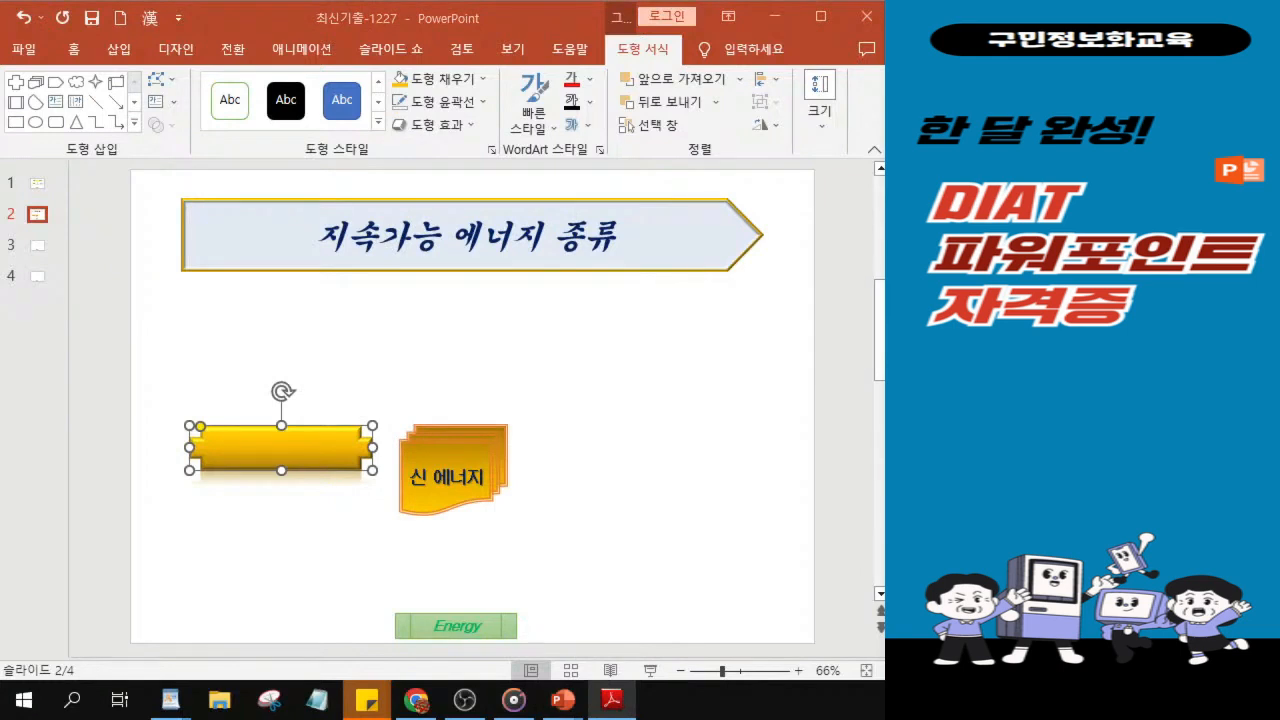
{"action": "left_click", "coordinate": [75, 48]}
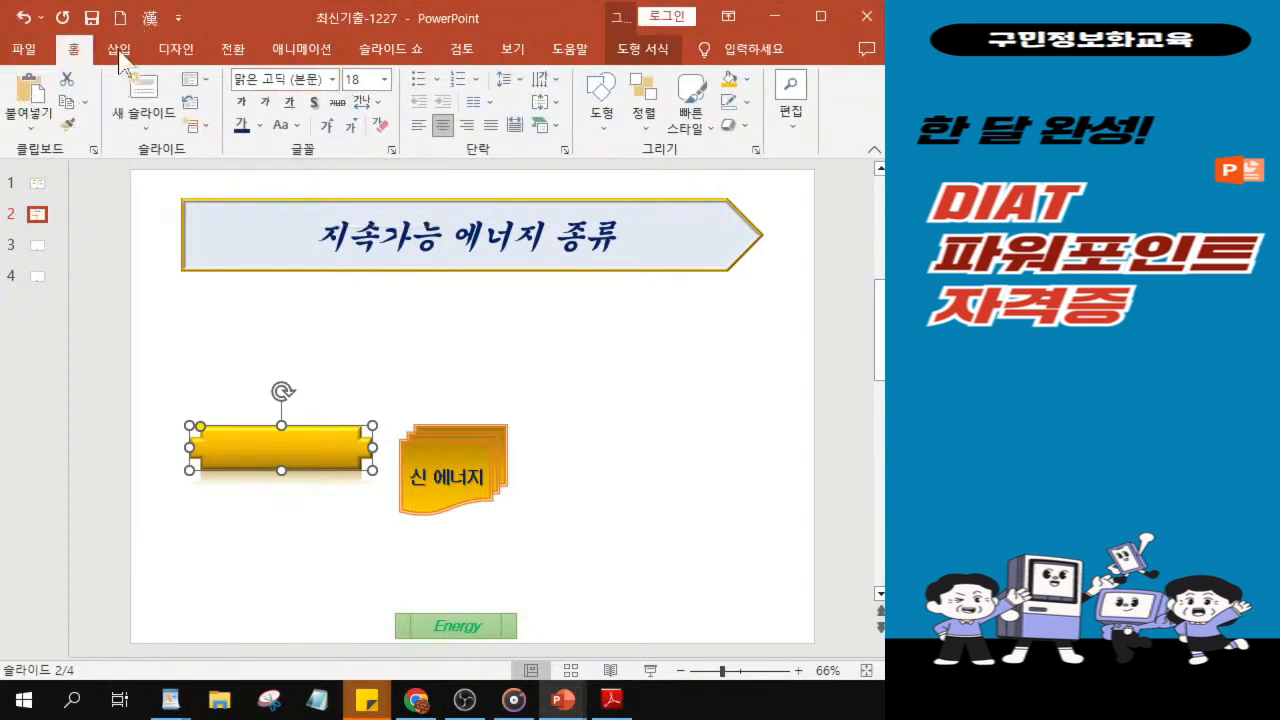
{"action": "left_click", "coordinate": [332, 79]}
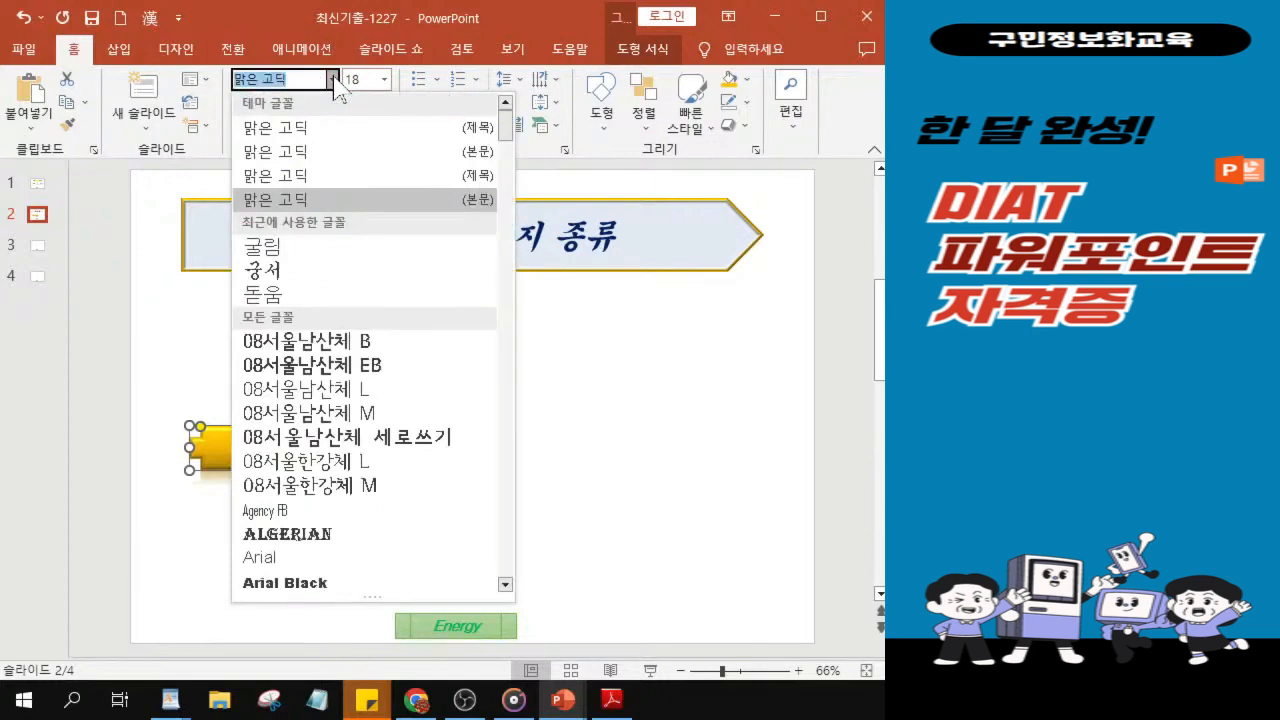
{"action": "left_click", "coordinate": [269, 250]}
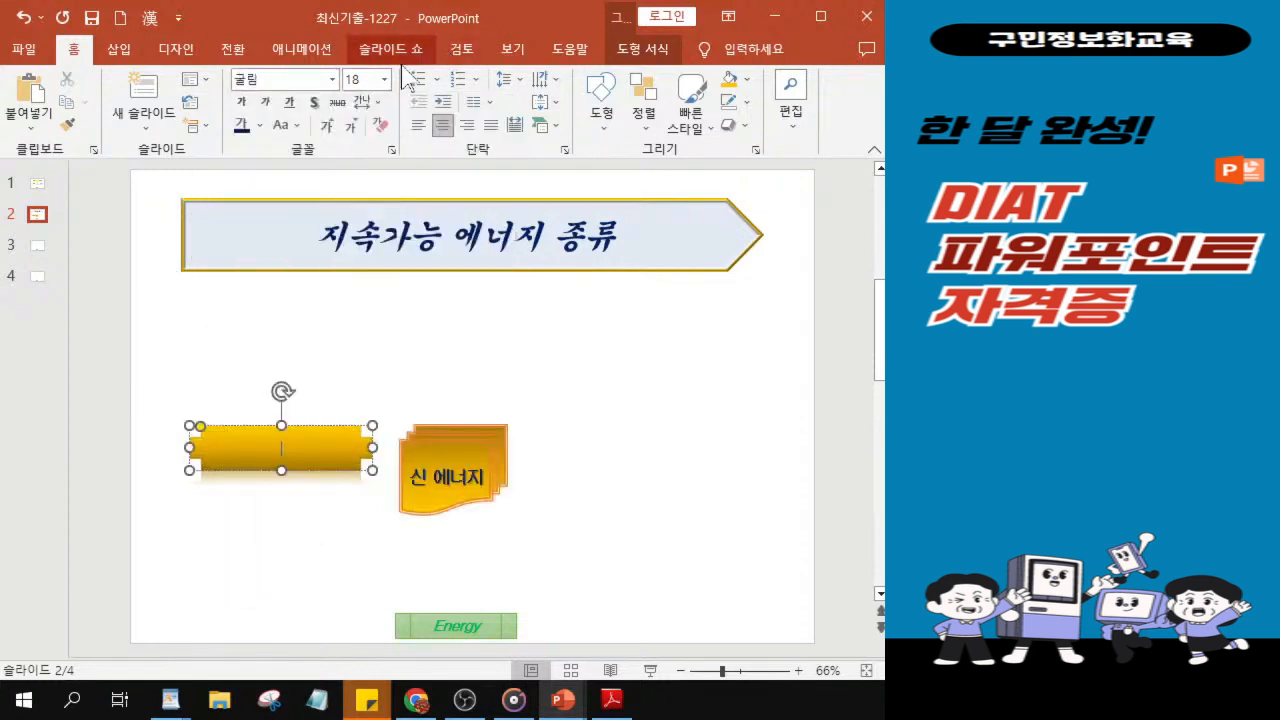
{"action": "left_click", "coordinate": [355, 84]}
{"action": "type", "text": "19"}
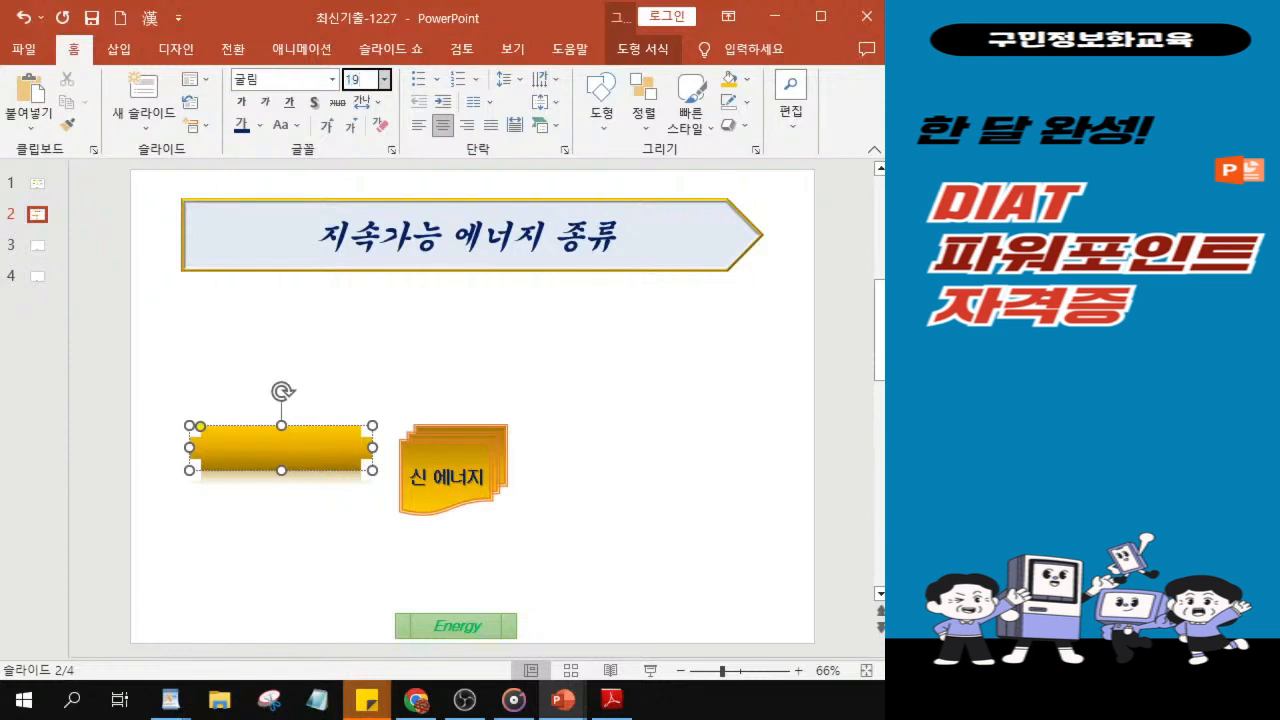
{"action": "key", "text": "Return"}
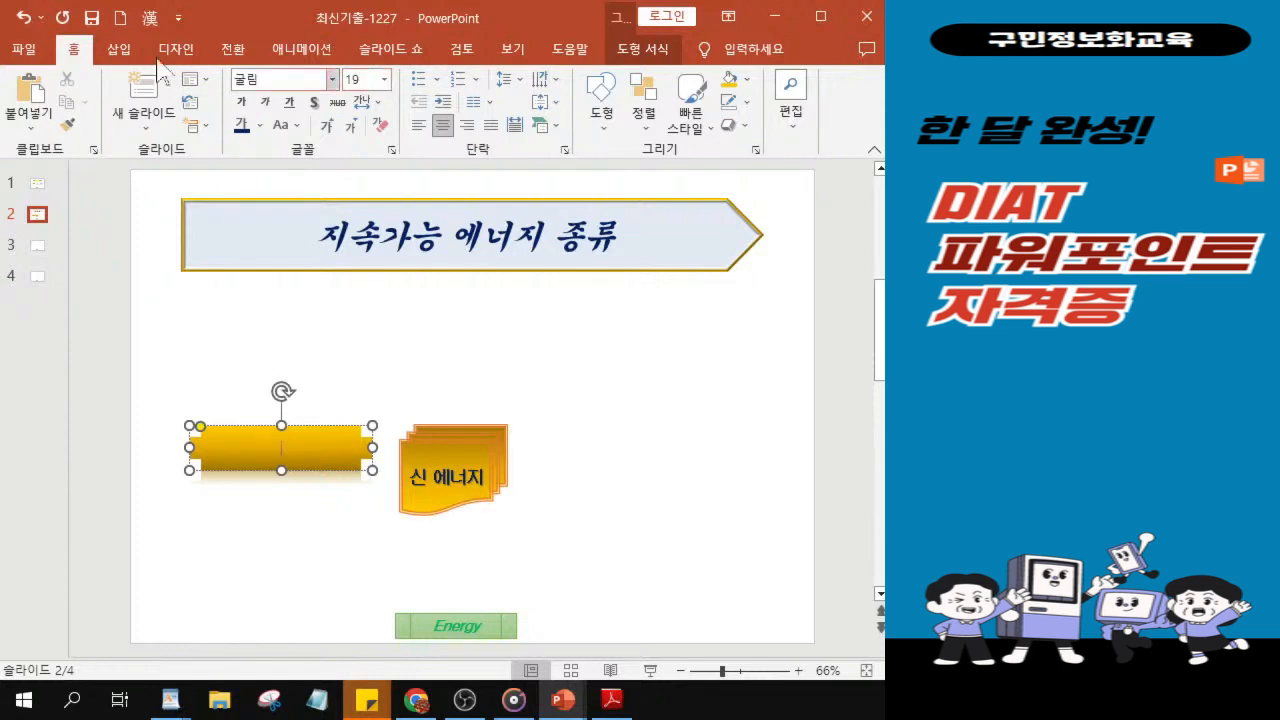
Make the cross shape's text bold and color it standard red.
{"action": "key", "text": "ctrl"}
{"action": "key", "text": "ctrl"}
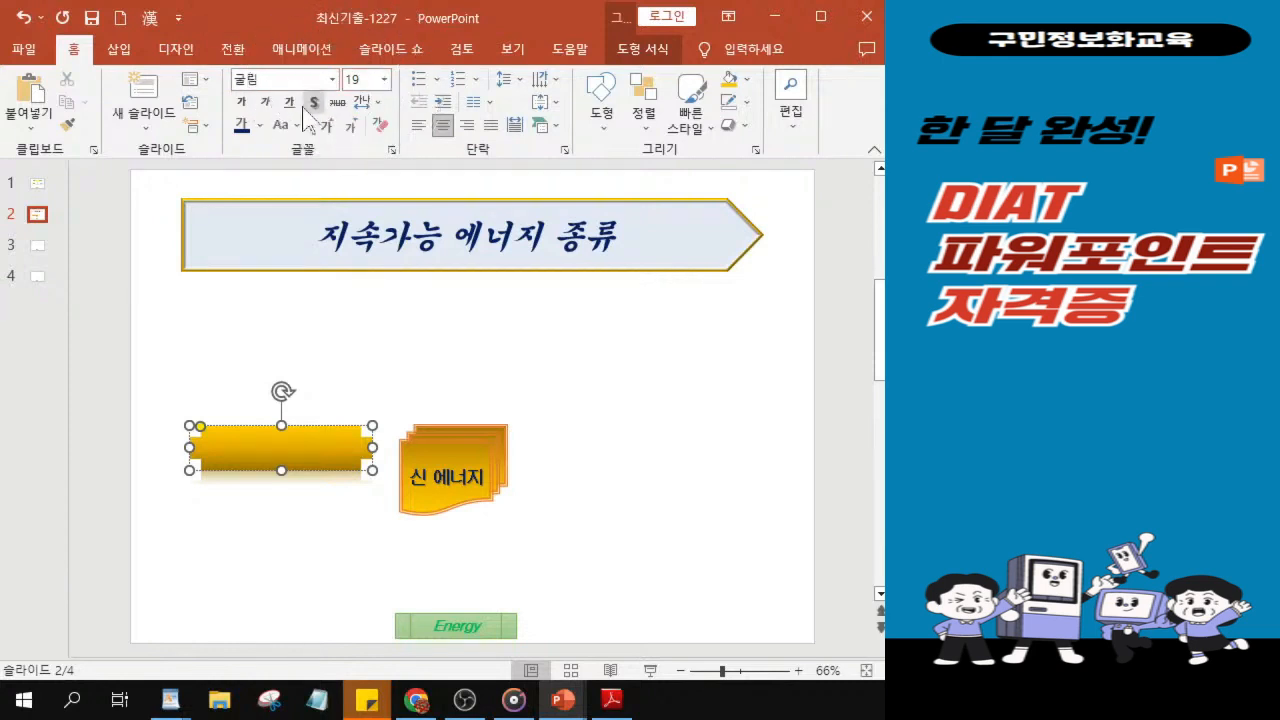
{"action": "left_click", "coordinate": [240, 105]}
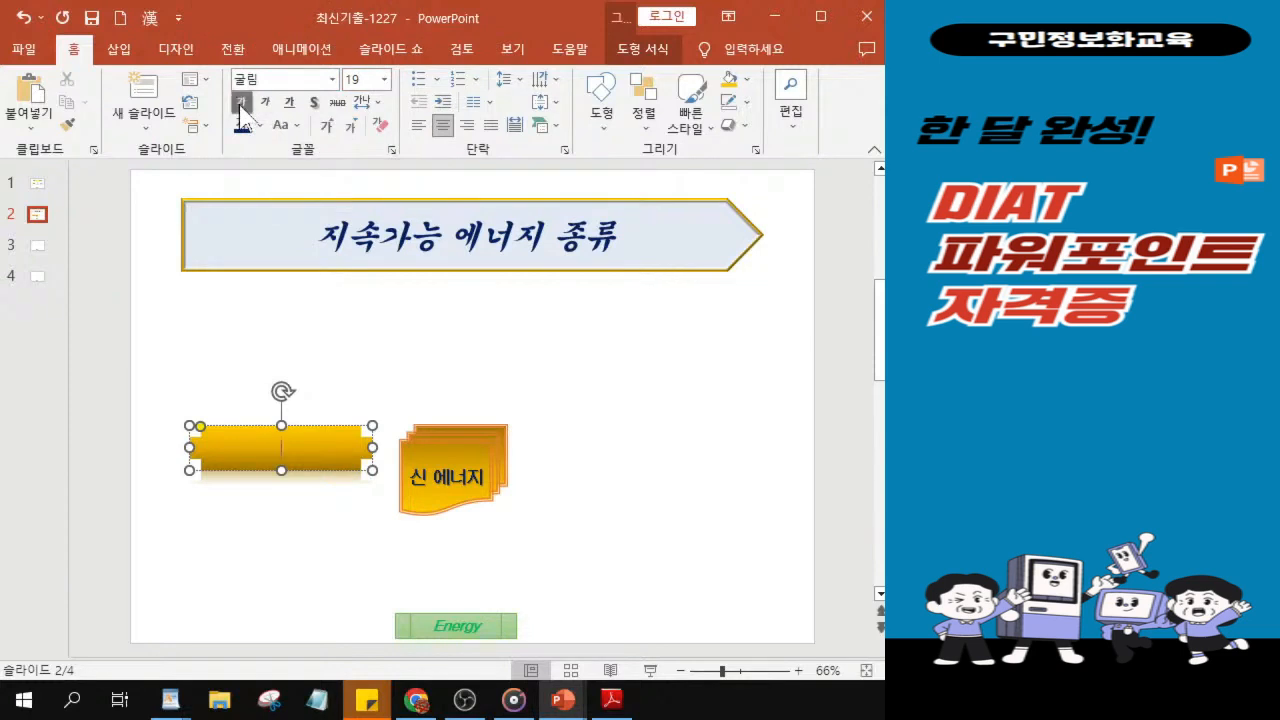
{"action": "key", "text": "ctrl"}
{"action": "key", "text": "ctrl"}
{"action": "key", "text": "ctrl"}
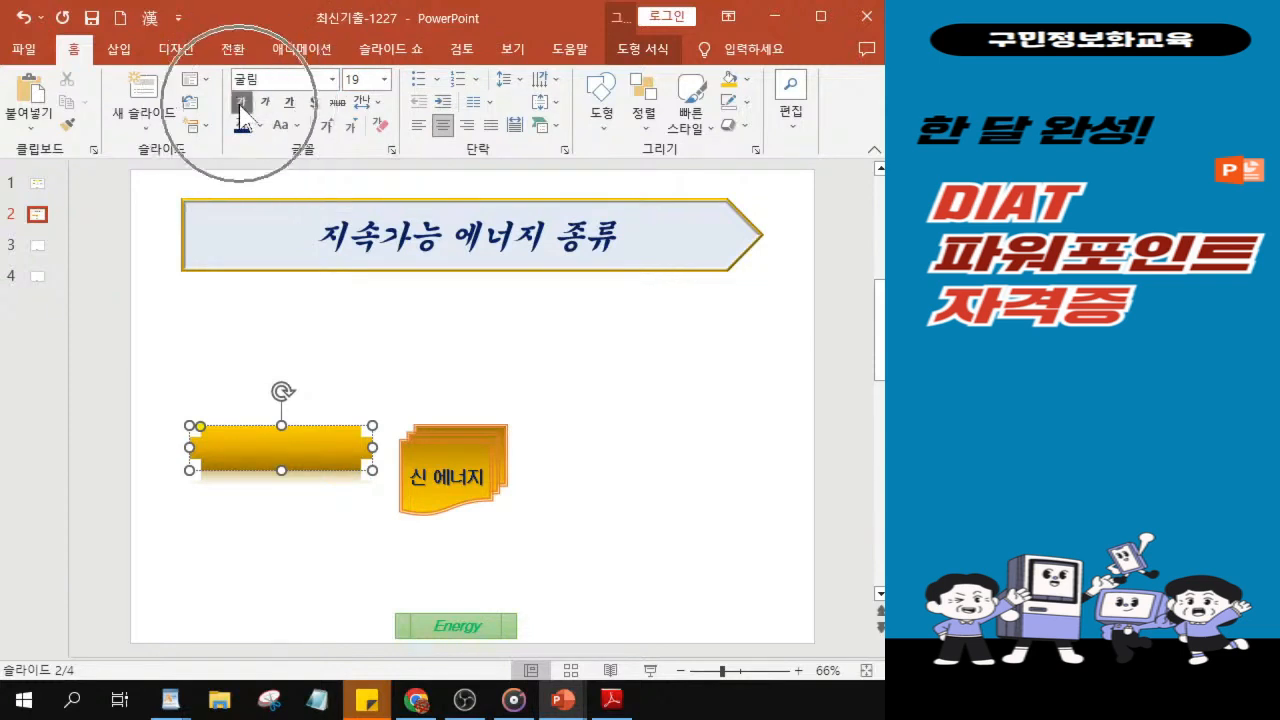
{"action": "left_click", "coordinate": [259, 126]}
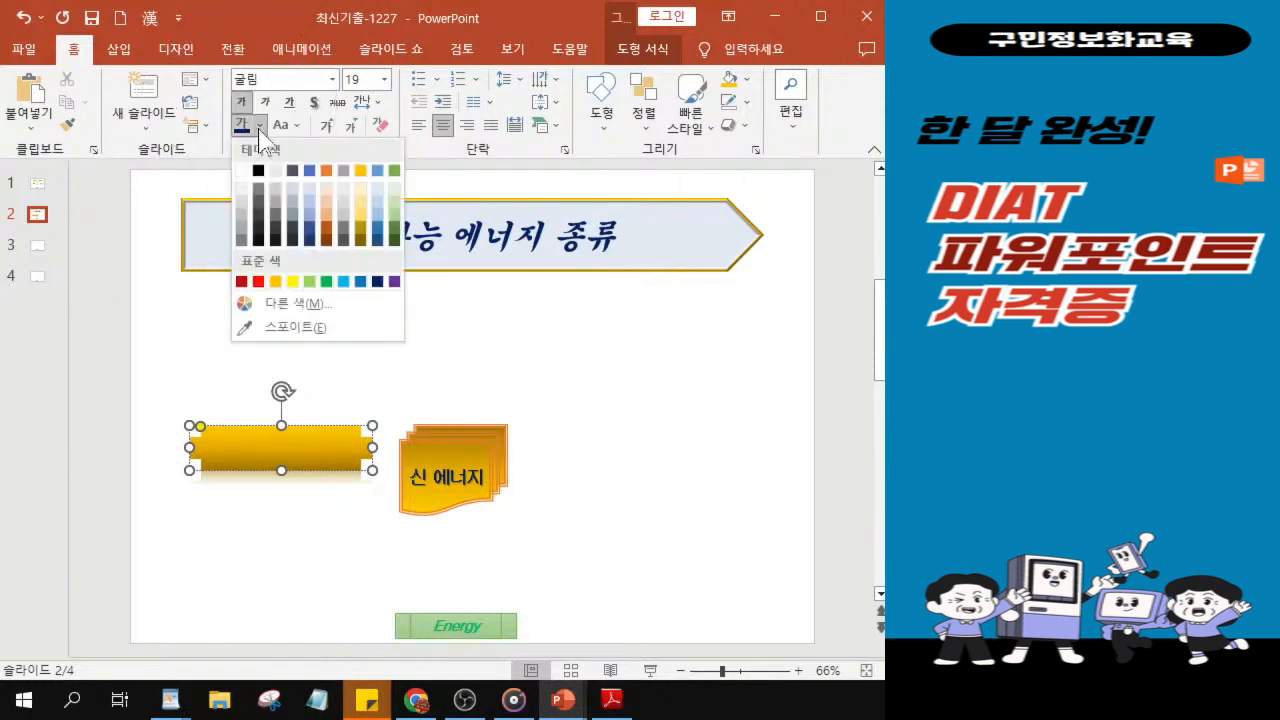
{"action": "left_click", "coordinate": [259, 283]}
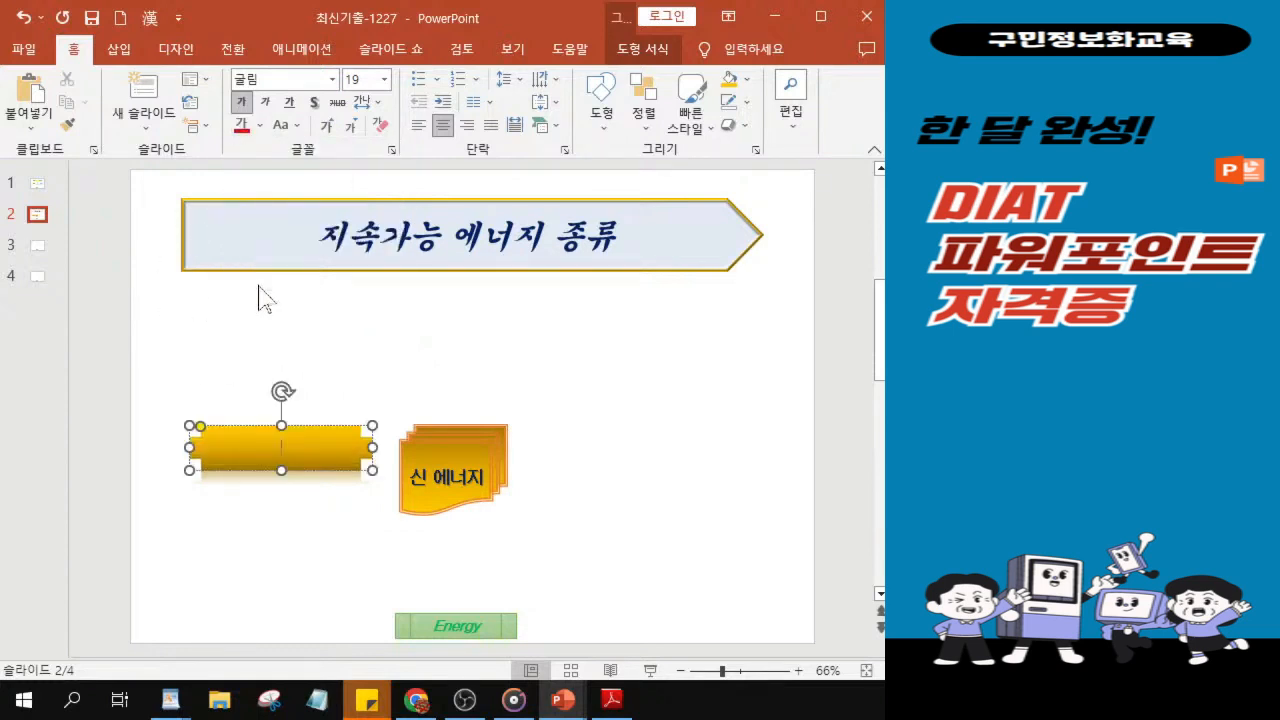
Enter the text 수소 in the cross shape.
{"action": "type", "text": "수소"}
{"action": "scroll", "coordinate": [214, 445], "scroll_direction": "up", "scroll_amount": 13, "text": "ctrl"}
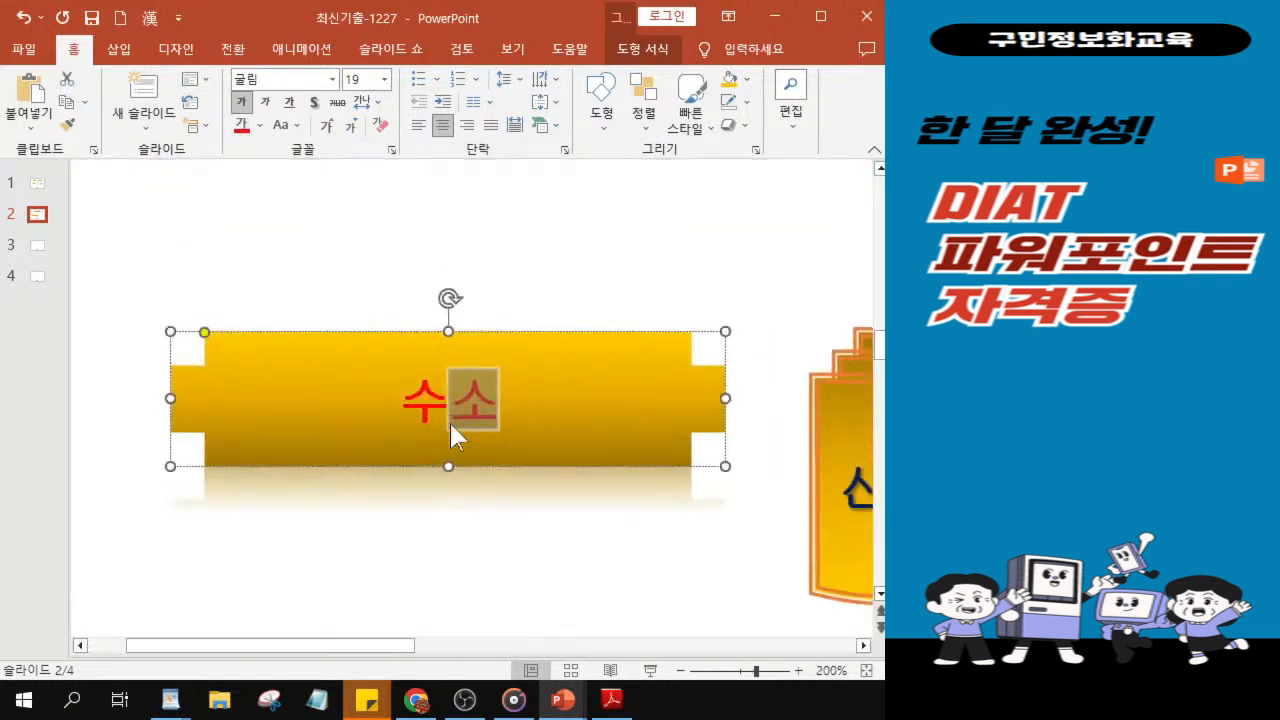
{"action": "left_click", "coordinate": [635, 447]}
Duplicate the 수소 cross shape directly below the original, aligned with its side edges.
{"action": "scroll", "coordinate": [635, 447], "scroll_direction": "down", "scroll_amount": 5, "text": "ctrl"}
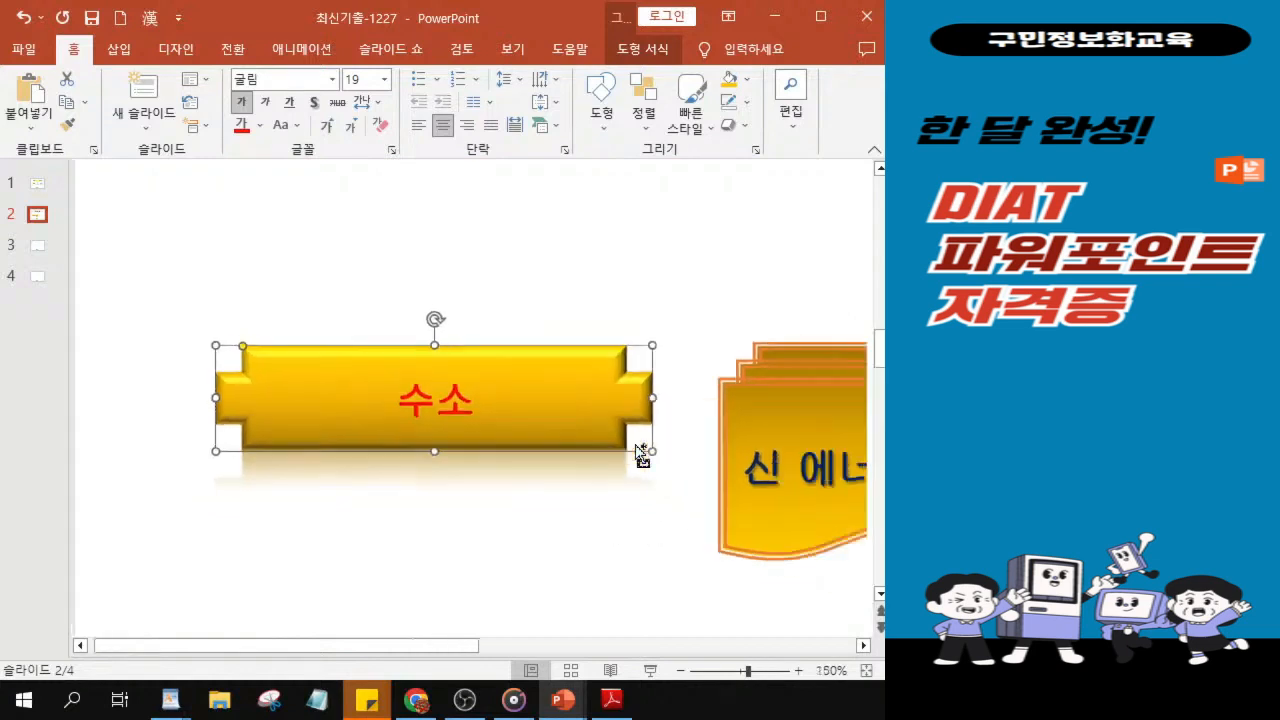
{"action": "scroll", "coordinate": [640, 450], "scroll_direction": "down", "scroll_amount": 5, "text": "ctrl"}
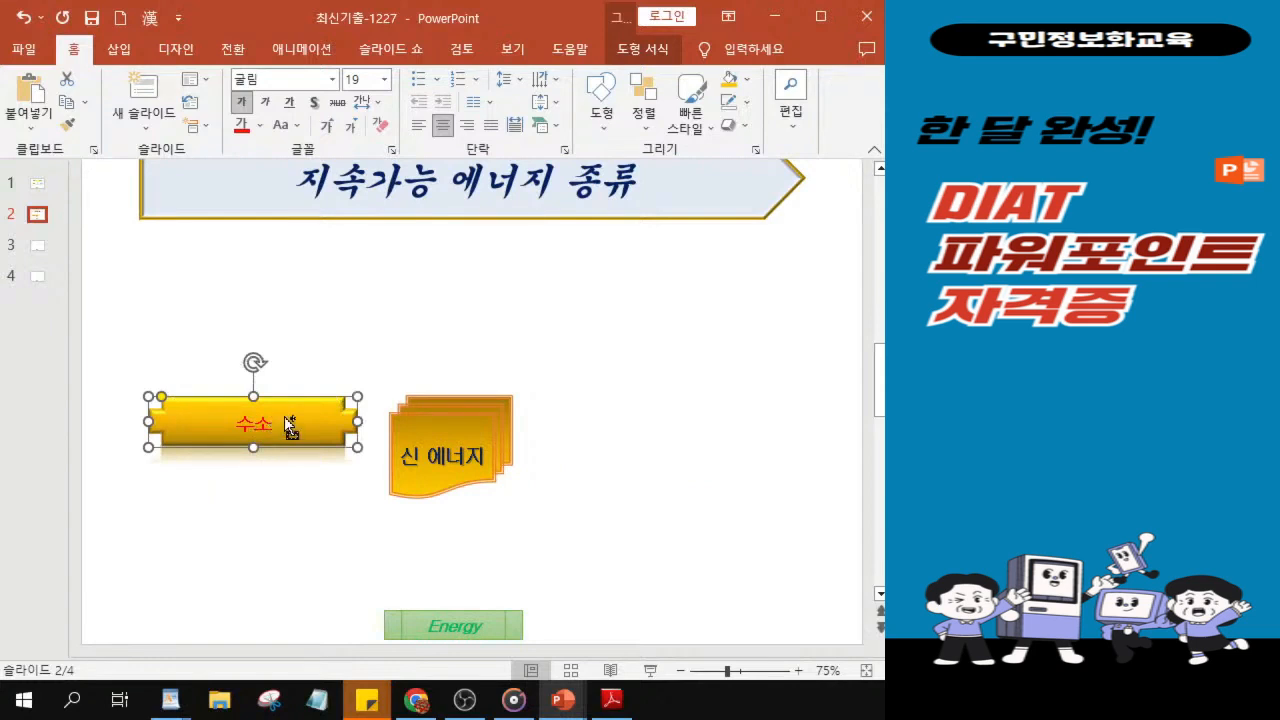
{"action": "left_click_drag", "start_coordinate": [288, 425], "coordinate": [280, 488]}
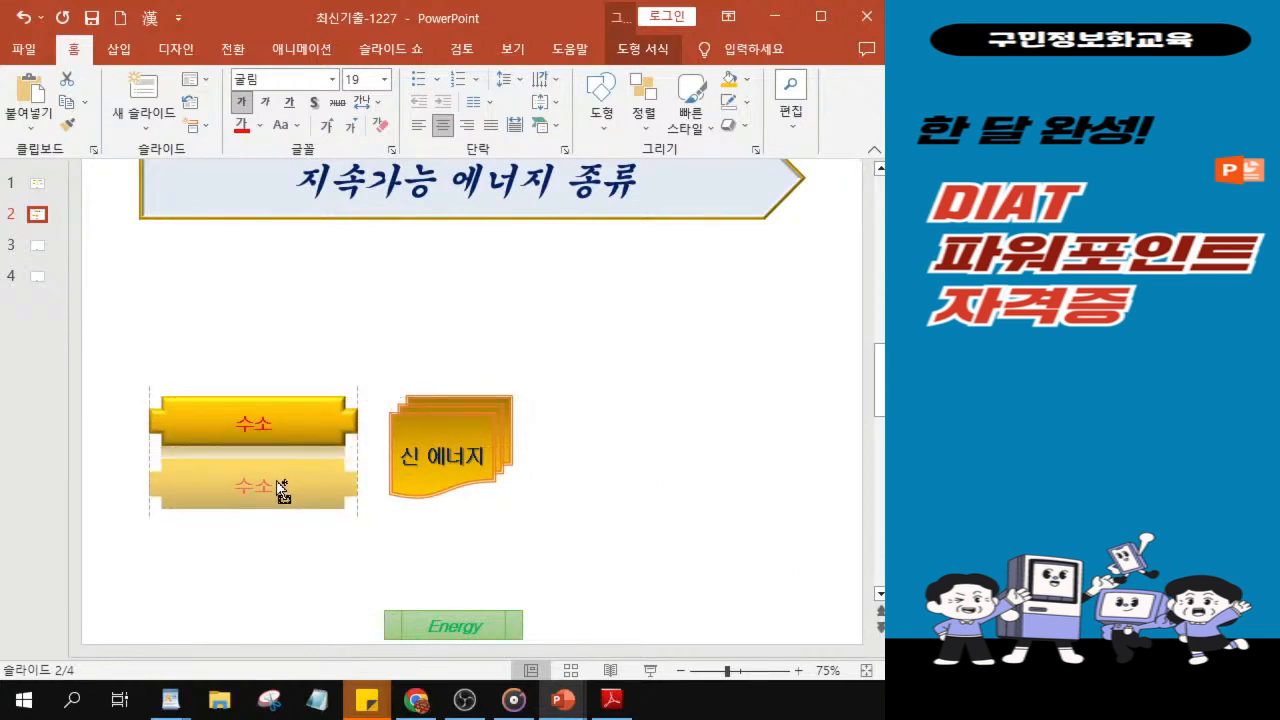
{"action": "left_click_drag", "start_coordinate": [281, 488], "coordinate": [280, 489]}
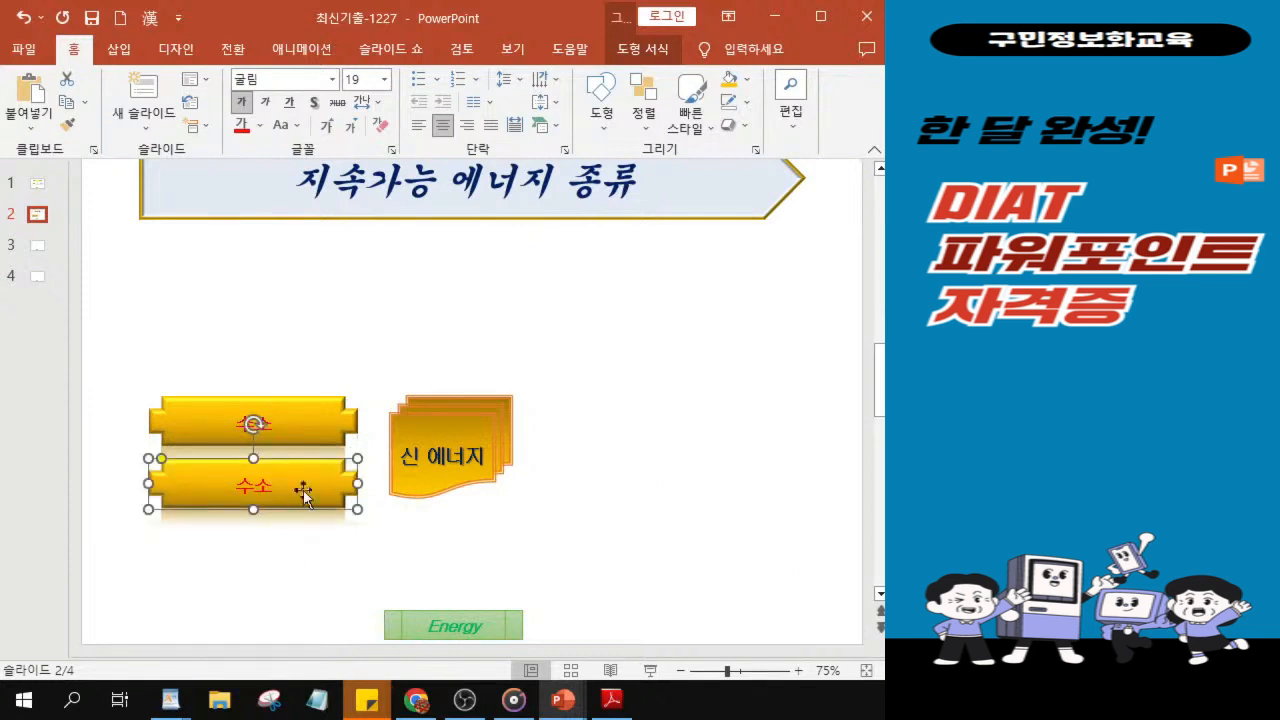
Copy both 수소 cross shapes together to the right of the 신 에너지 shape, level with the originals.
{"action": "left_click", "coordinate": [301, 428], "text": "shift"}
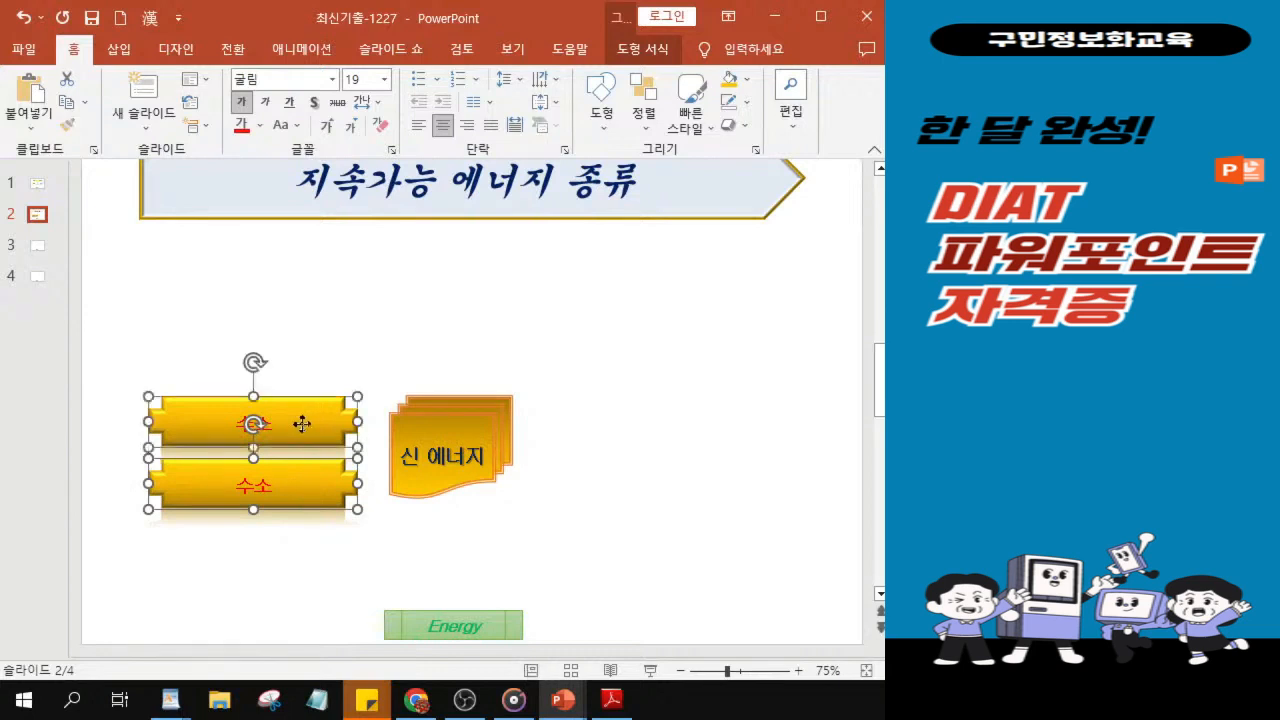
{"action": "left_click", "coordinate": [300, 428]}
{"action": "left_click_drag", "start_coordinate": [312, 488], "coordinate": [694, 462]}
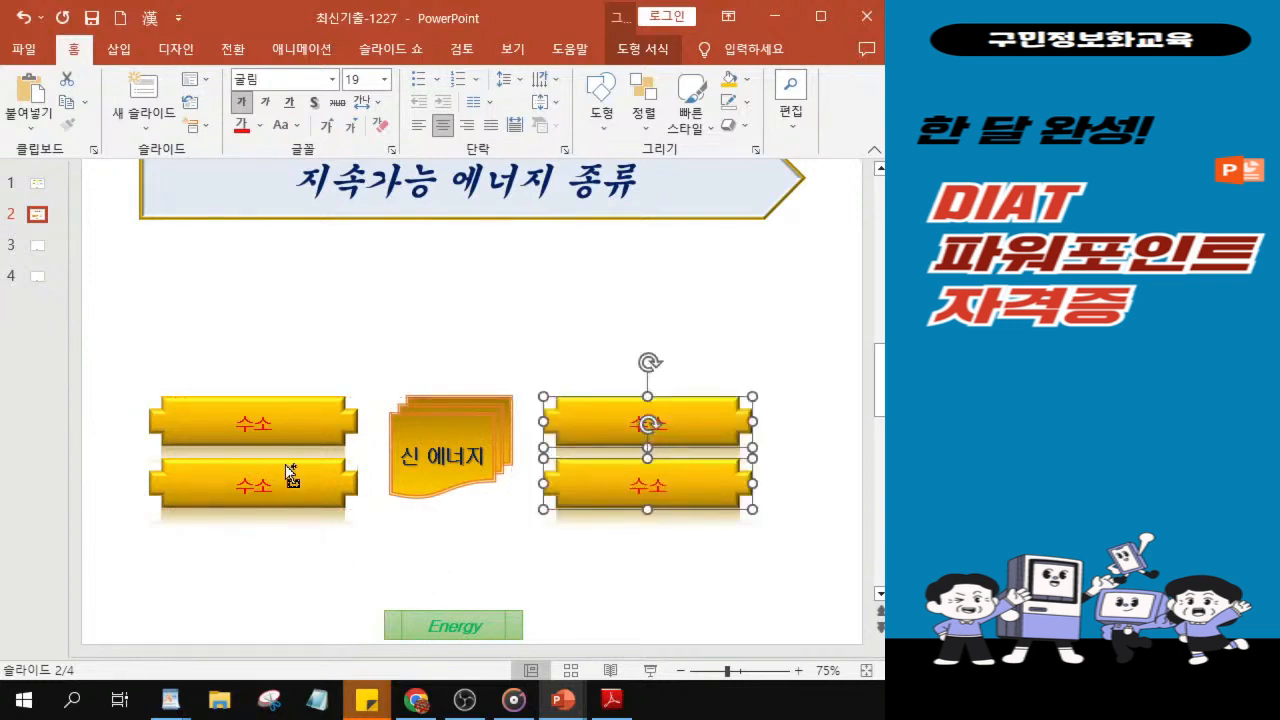
Replace the text in the lower cross shape to the left of 신 에너지 with 석탄가스화.
{"action": "scroll", "coordinate": [285, 464], "scroll_direction": "up", "scroll_amount": 2}
{"action": "scroll", "coordinate": [285, 464], "scroll_direction": "up", "scroll_amount": 2}
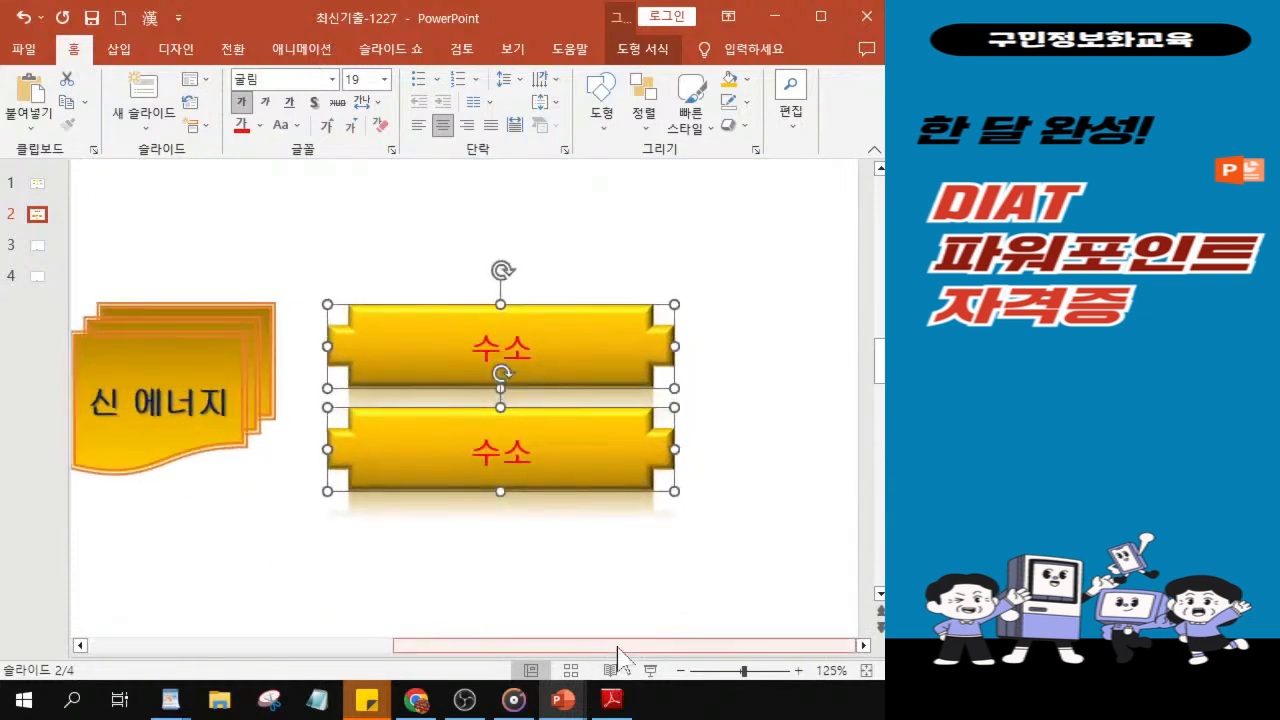
{"action": "left_click_drag", "start_coordinate": [533, 650], "coordinate": [461, 650]}
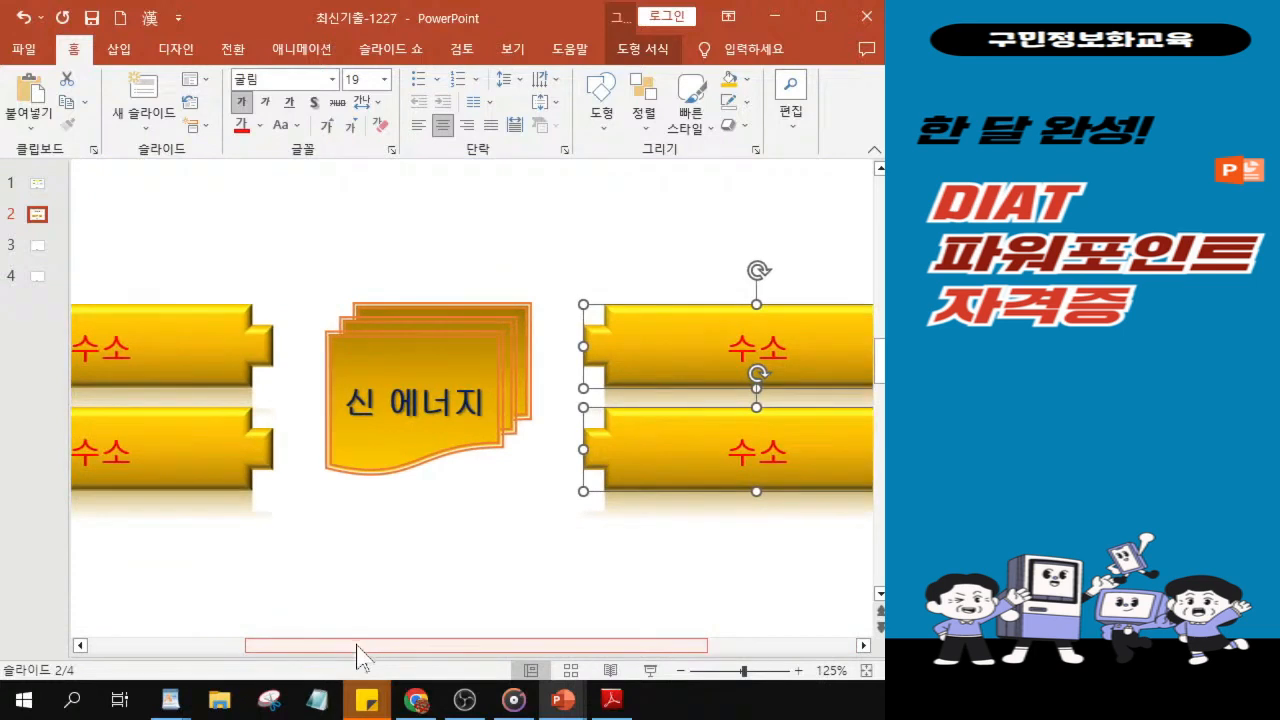
{"action": "left_click_drag", "start_coordinate": [320, 655], "coordinate": [306, 655]}
{"action": "left_click", "coordinate": [147, 452]}
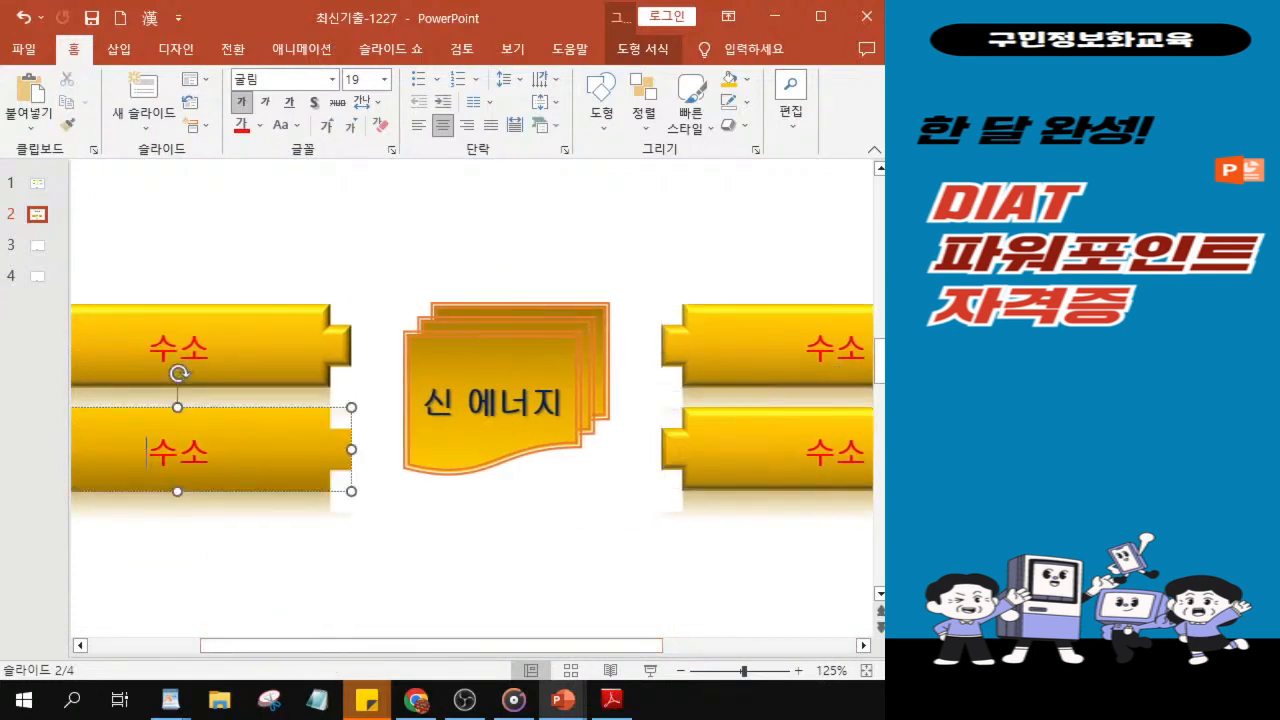
{"action": "key", "text": "Delete"}
{"action": "key", "text": "Delete"}
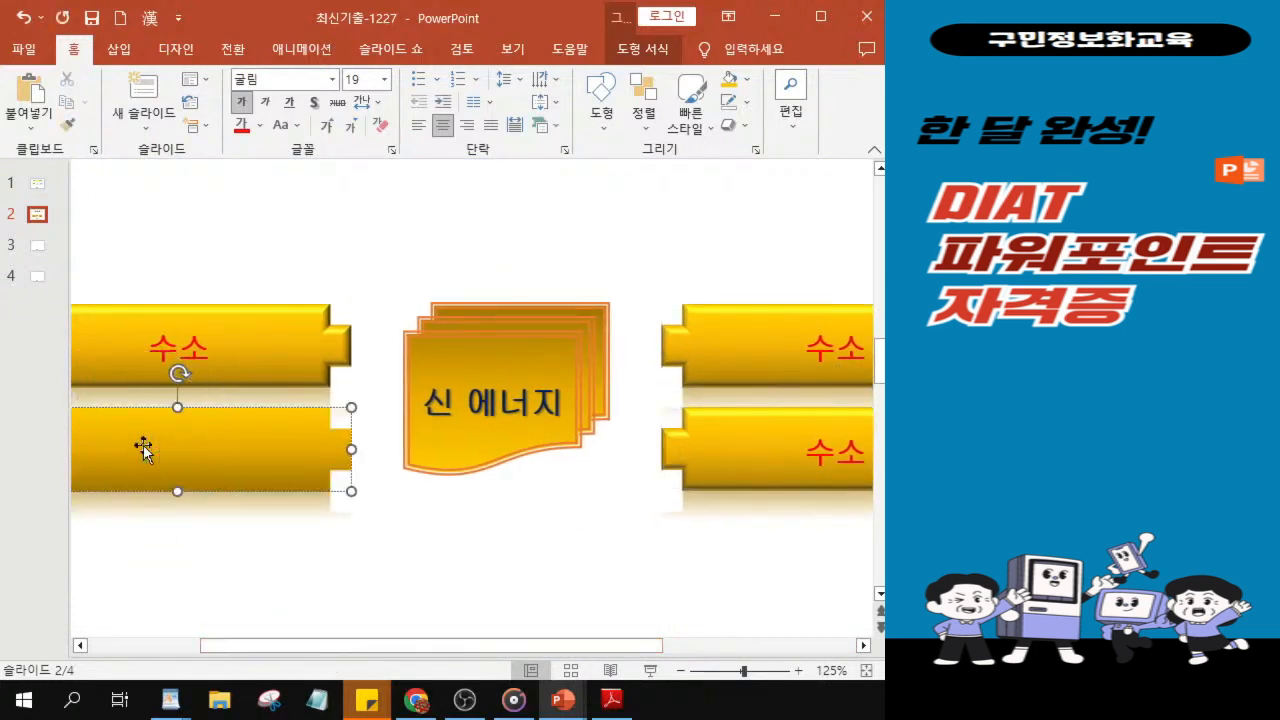
{"action": "type", "text": "석"}
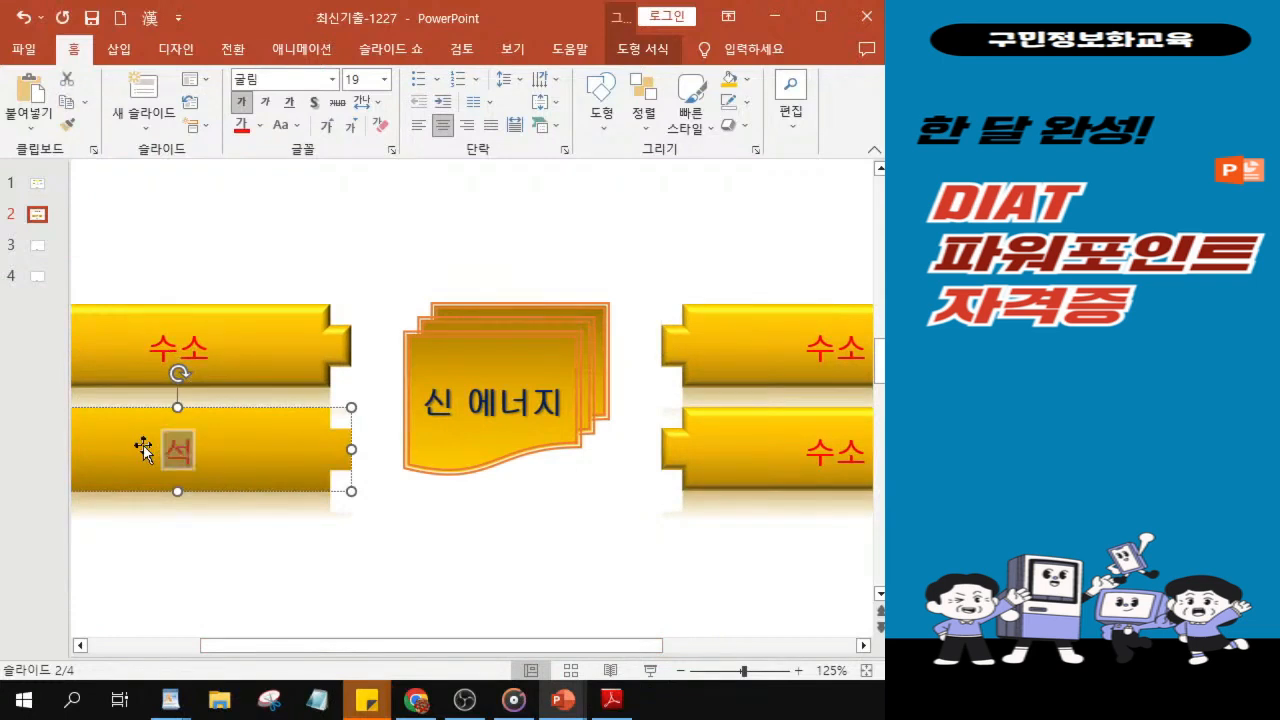
{"action": "type", "text": "탄가"}
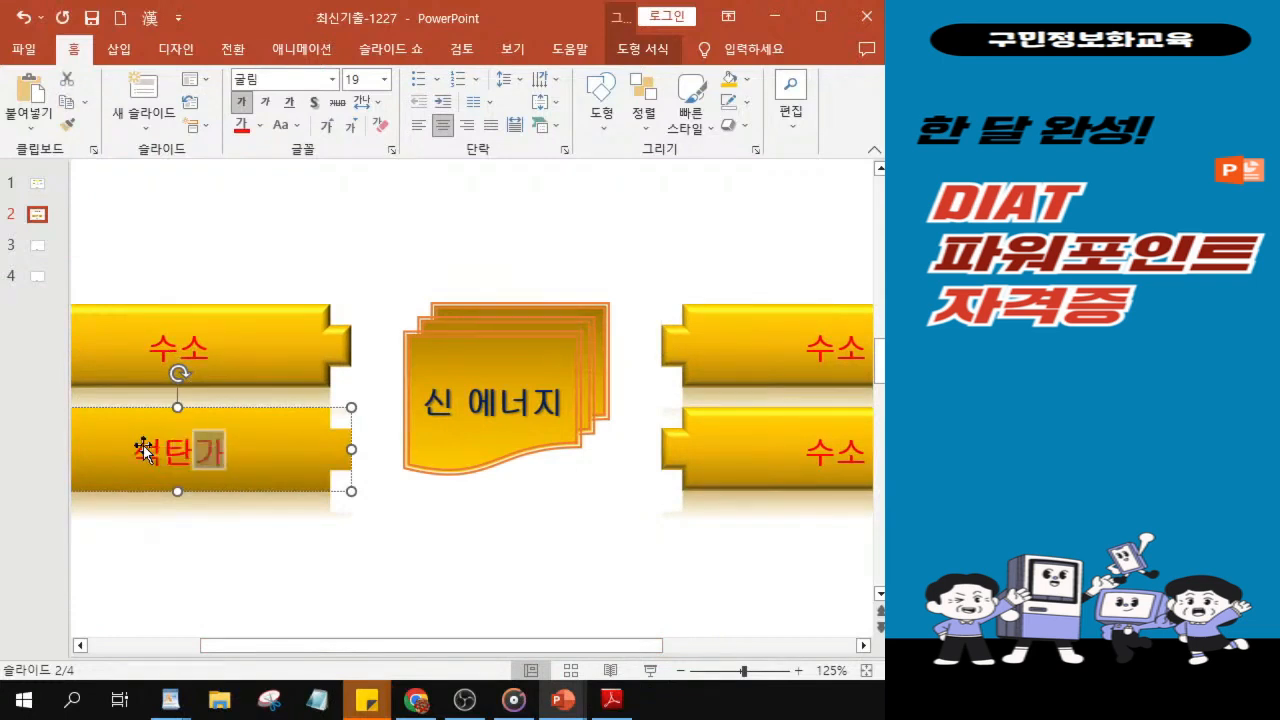
{"action": "type", "text": "스화"}
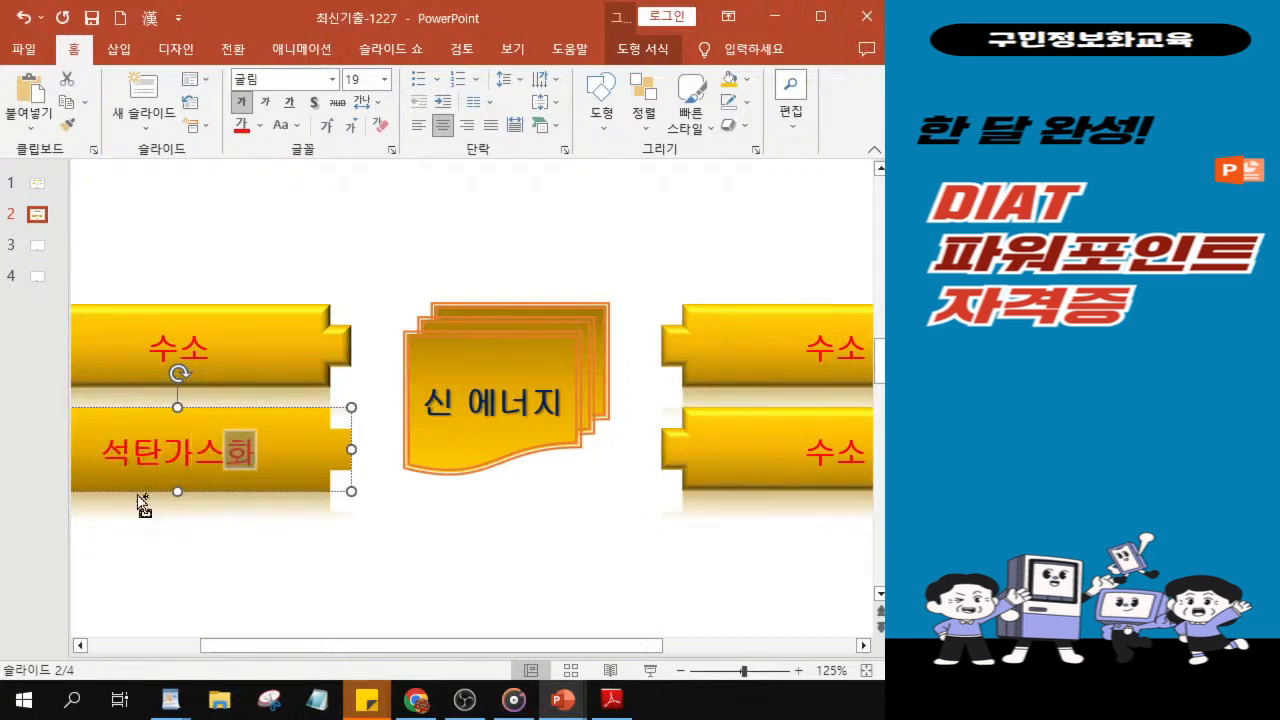
Replace the text in the upper cross shape to the right of 신 에너지 with 연료전지.
{"action": "scroll", "coordinate": [143, 505], "scroll_direction": "up", "scroll_amount": 2, "text": "ctrl"}
{"action": "scroll", "coordinate": [263, 457], "scroll_direction": "up", "scroll_amount": 6, "text": "ctrl"}
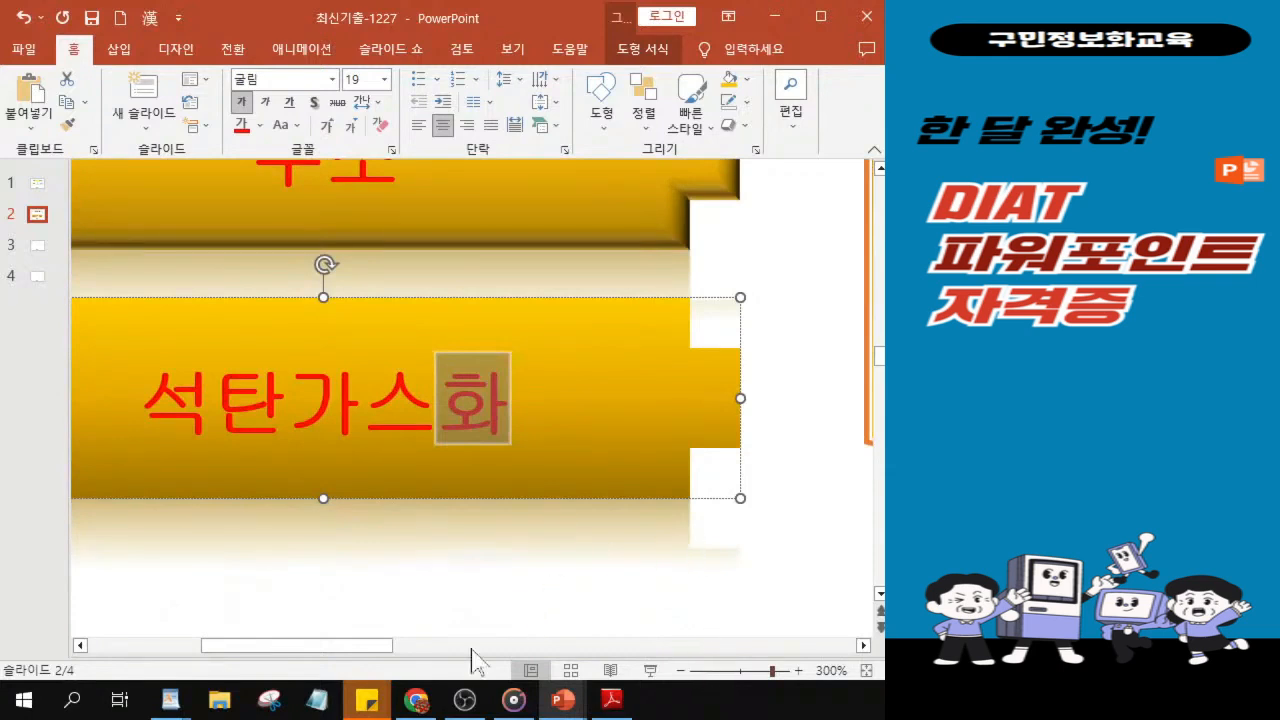
{"action": "left_click_drag", "start_coordinate": [381, 645], "coordinate": [695, 655]}
{"action": "left_click", "coordinate": [314, 228]}
{"action": "left_click", "coordinate": [314, 226]}
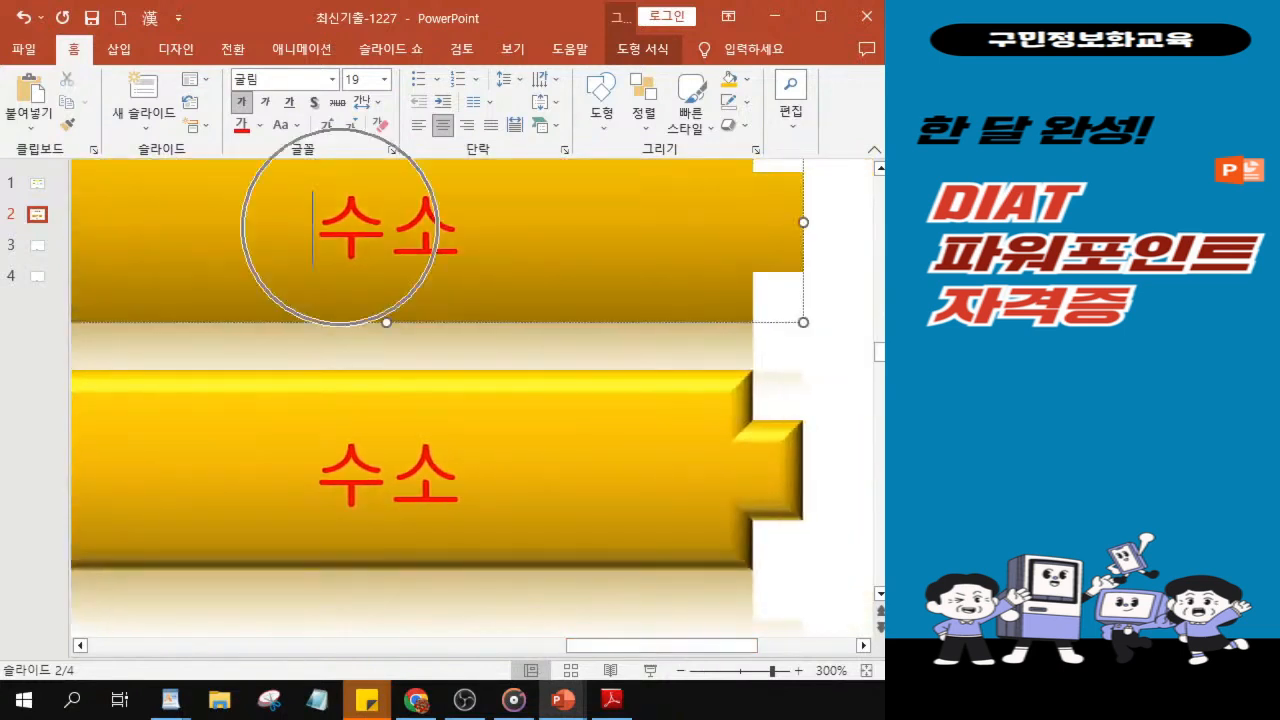
{"action": "key", "text": "Delete"}
{"action": "key", "text": "Delete"}
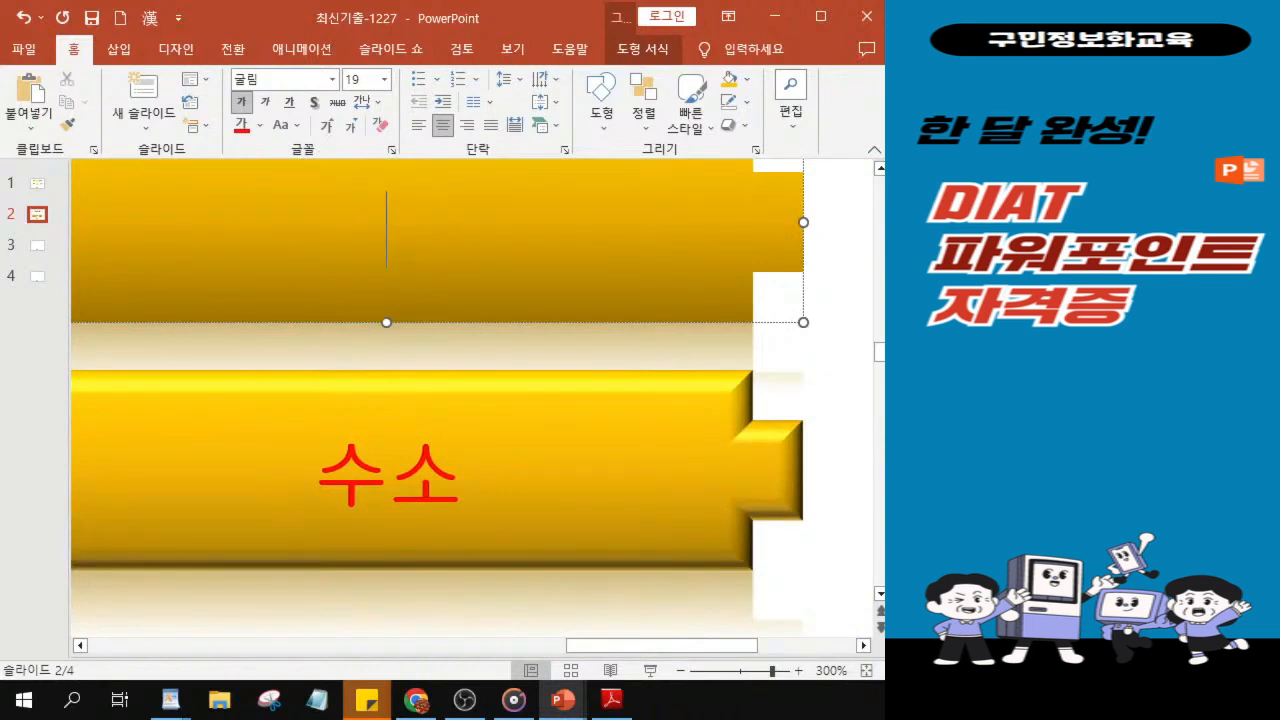
{"action": "type", "text": "연룟"}
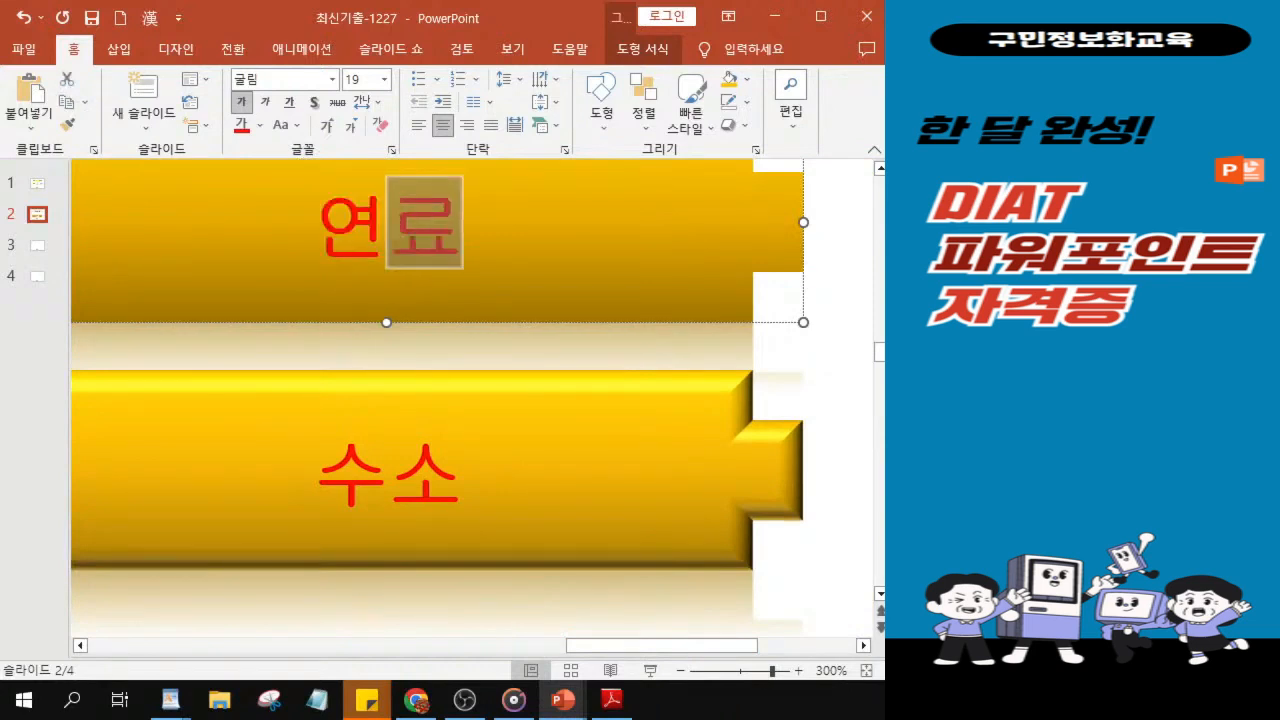
{"action": "type", "text": "수지"}
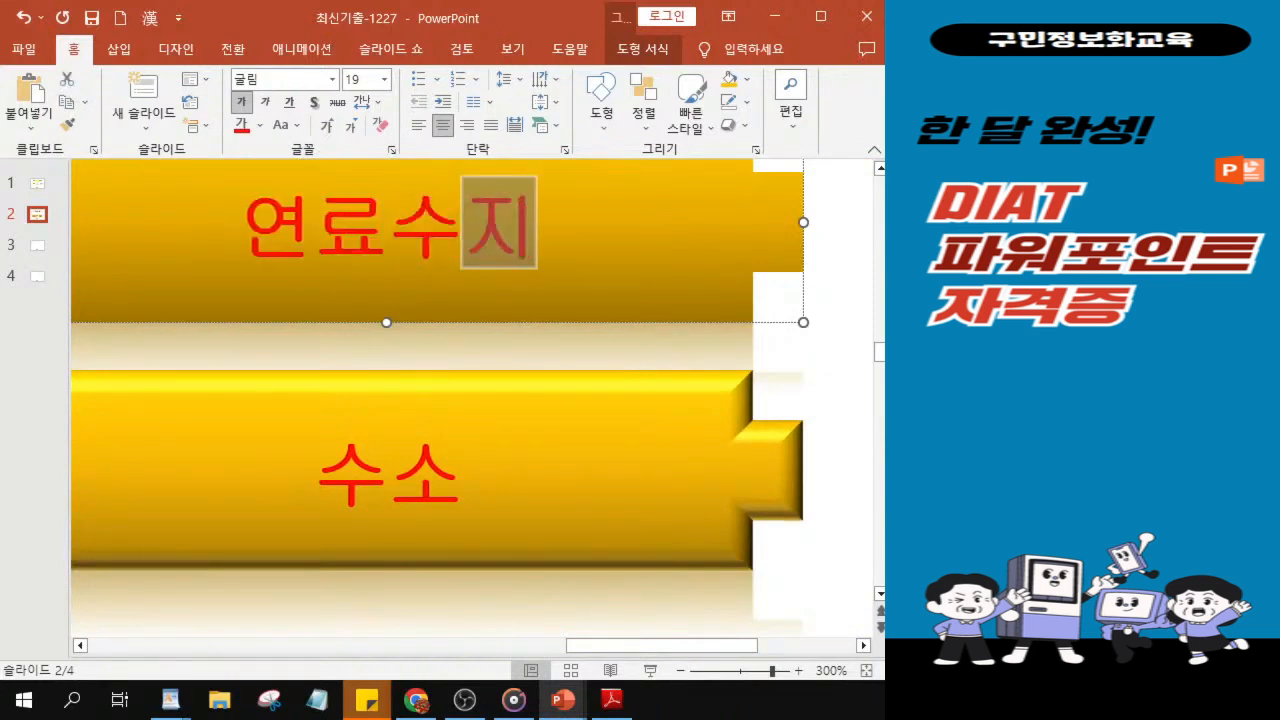
{"action": "key", "text": "Left"}
{"action": "key", "text": "BackSpace"}
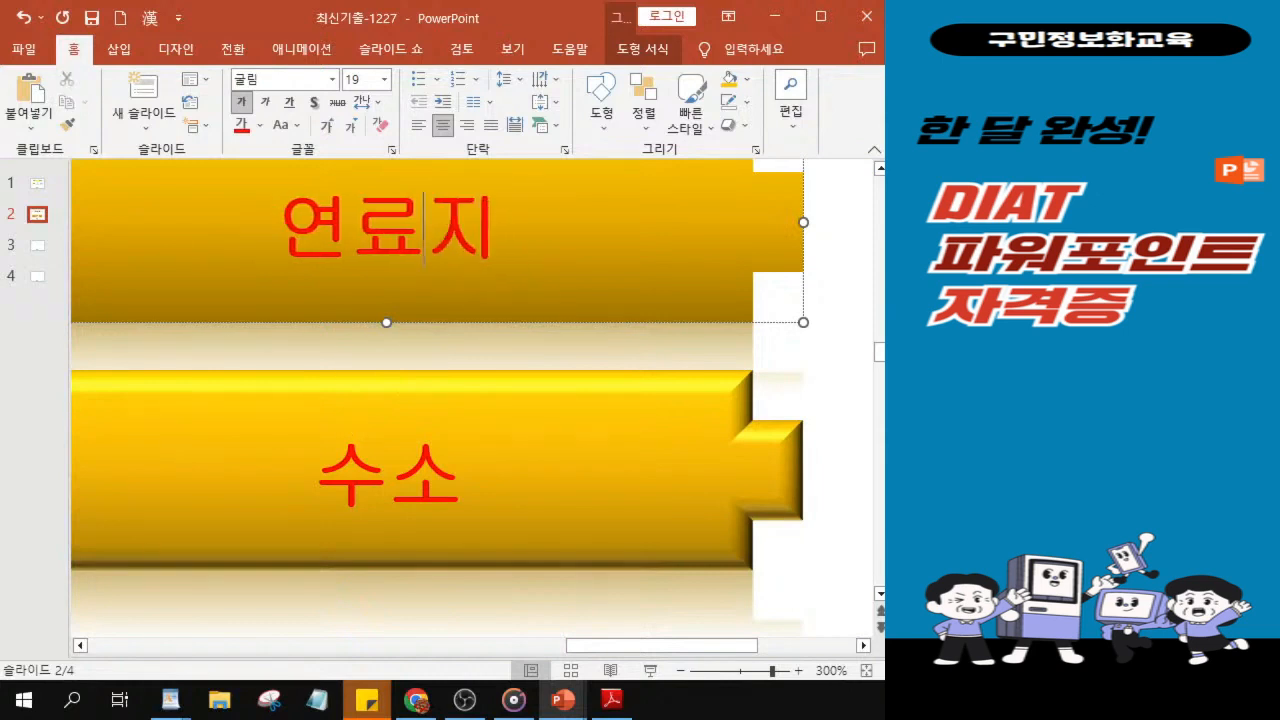
{"action": "type", "text": "전"}
Replace the text in the lower cross shape to the right of 신 에너지 with 석탄액화.
{"action": "double_click", "coordinate": [462, 478]}
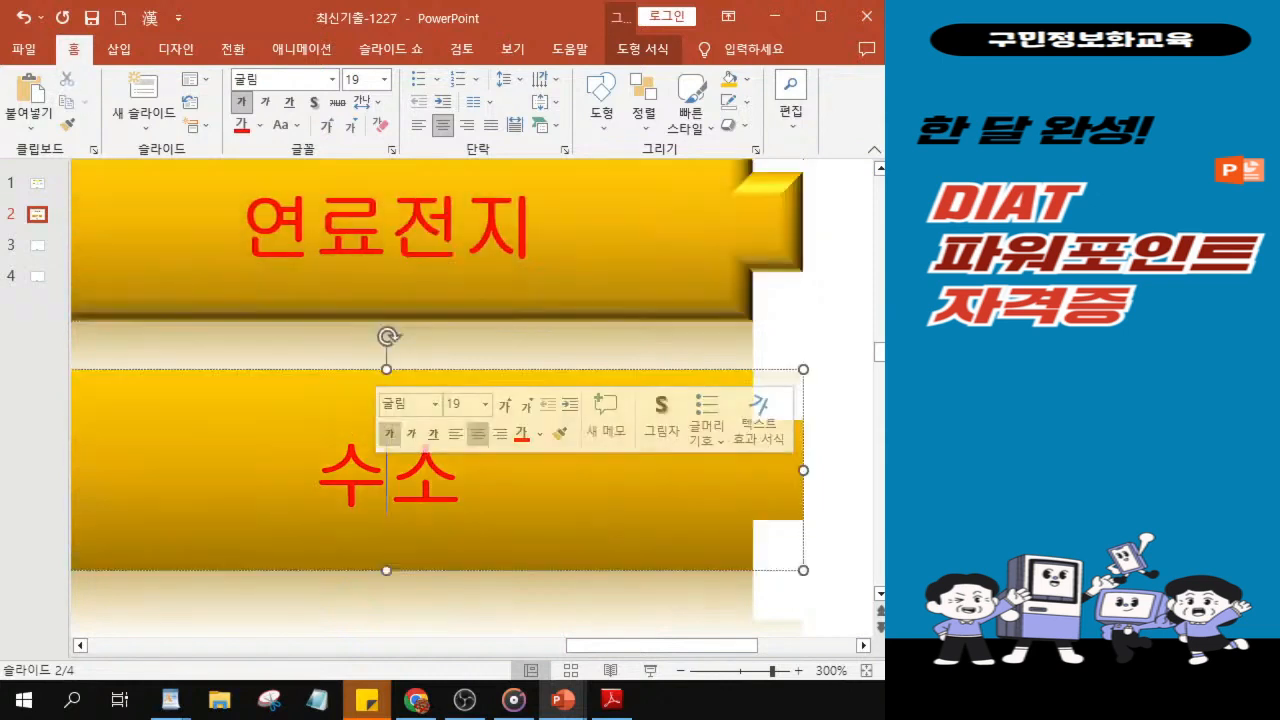
{"action": "type", "text": "서ㄱ탄에"}
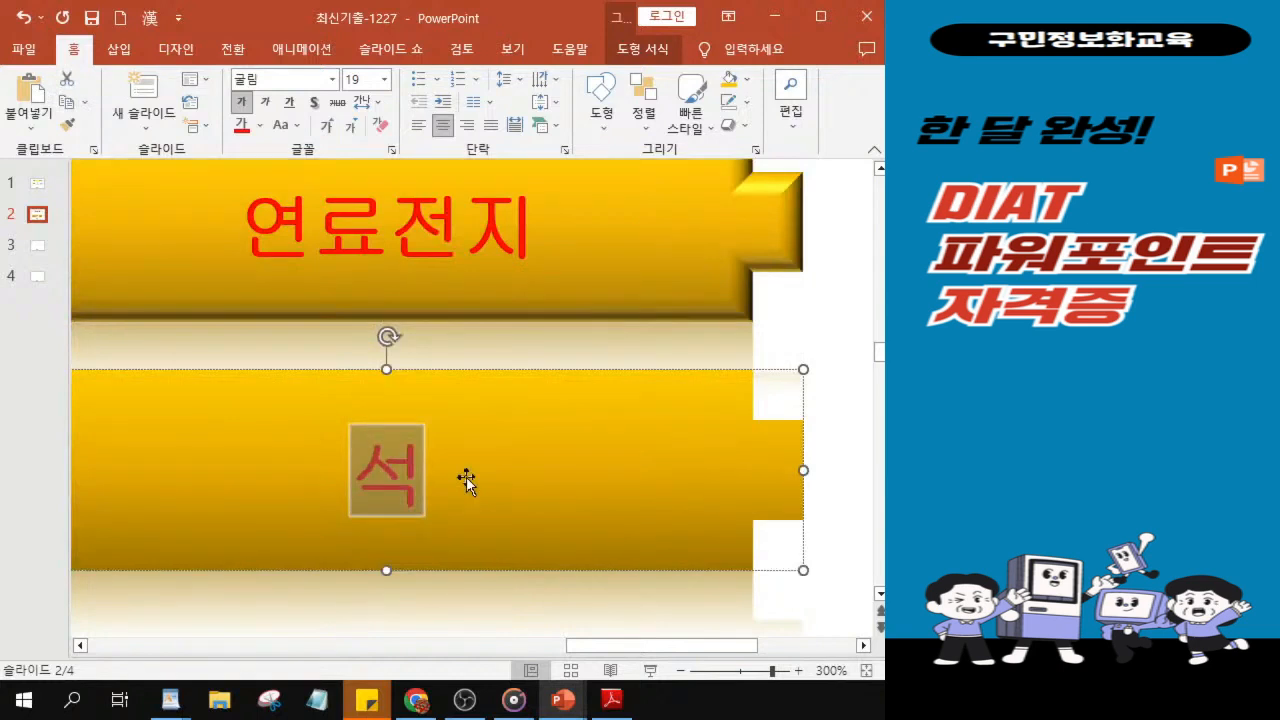
{"action": "type", "text": "ㄱ화"}
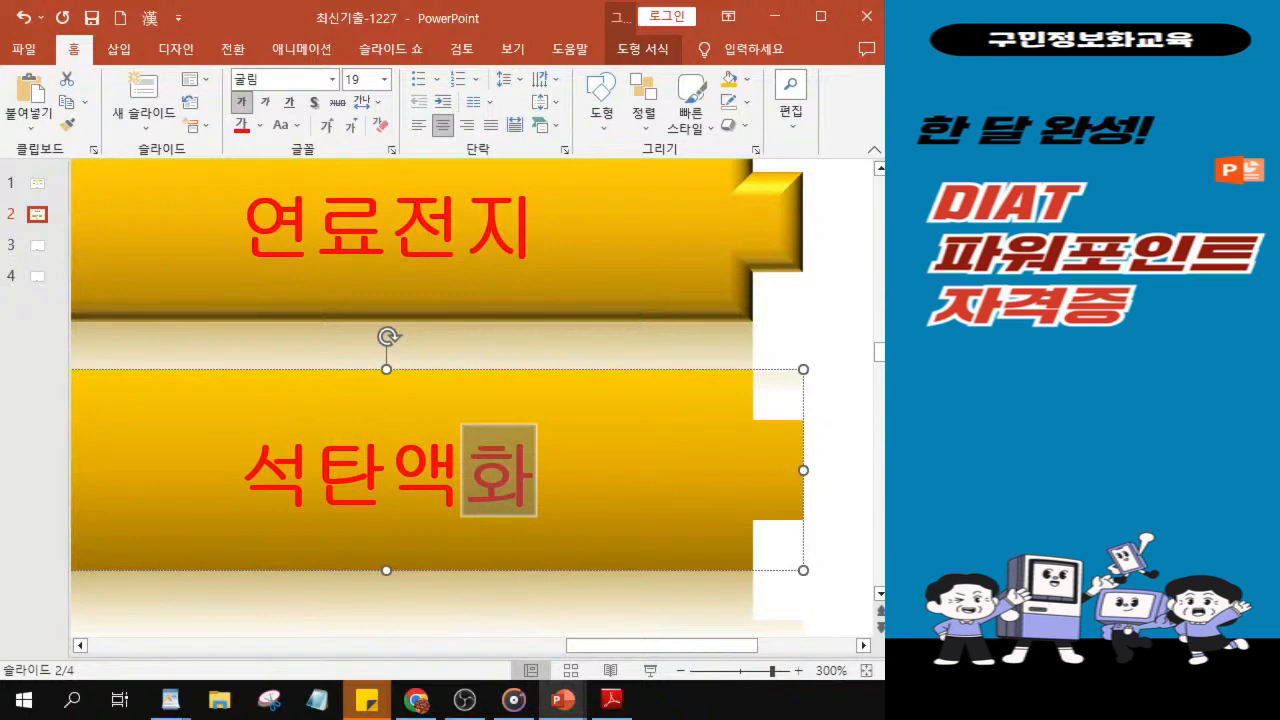
Insert a small Home action button between the 신 에너지 and Energy shapes, hyperlinked to the first slide (첫째 슬라이드).
{"action": "key", "text": "alt+Tab"}
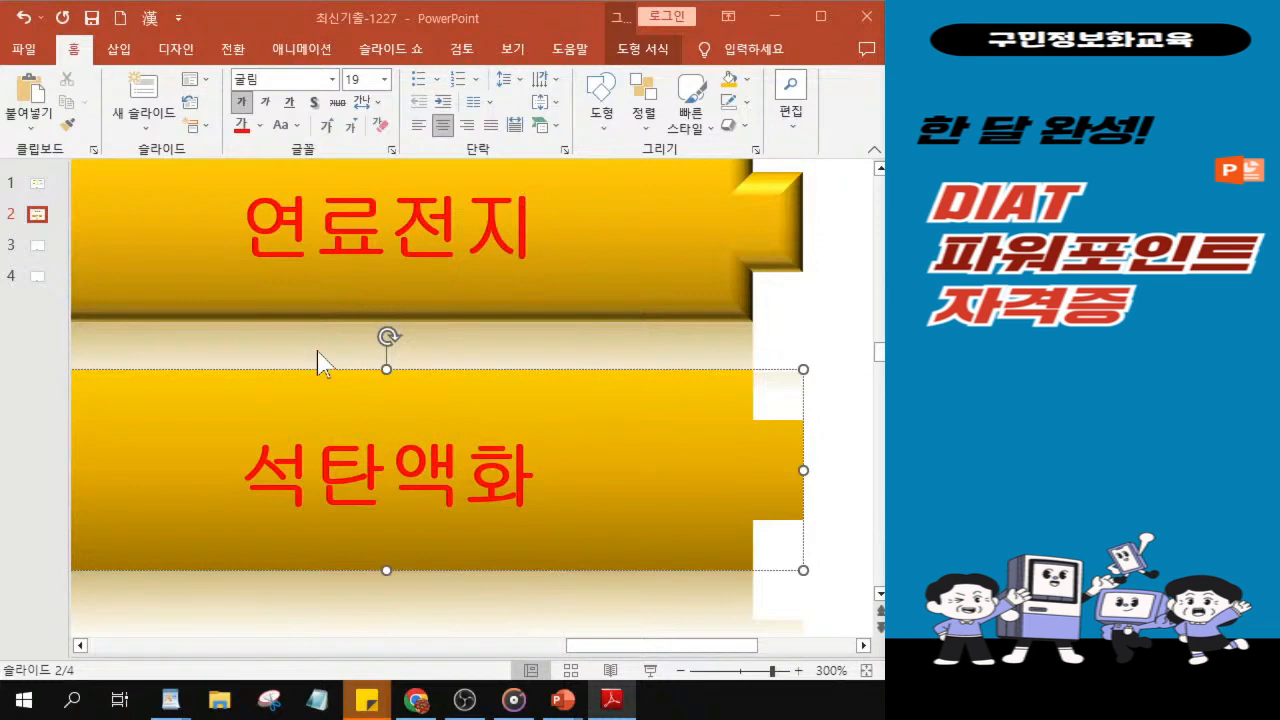
{"action": "scroll", "coordinate": [357, 432], "scroll_direction": "down", "scroll_amount": 15}
{"action": "scroll", "coordinate": [357, 425], "scroll_direction": "down", "scroll_amount": 8}
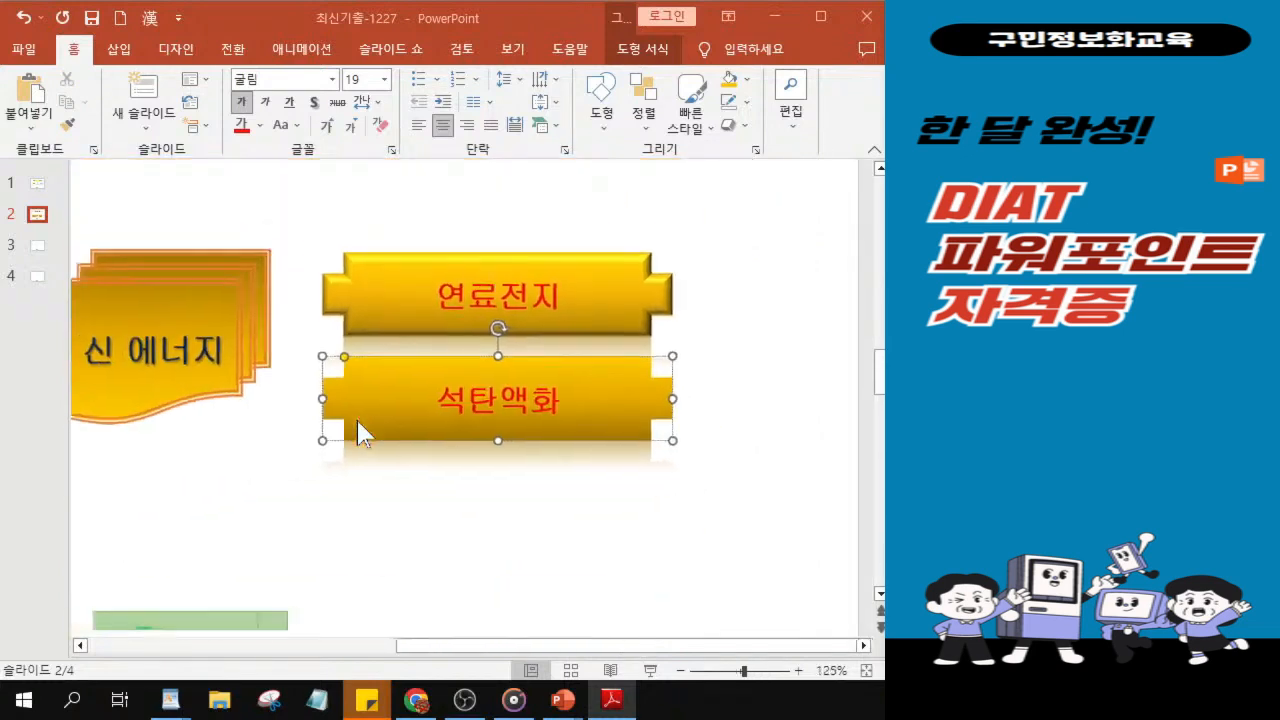
{"action": "left_click", "coordinate": [605, 128]}
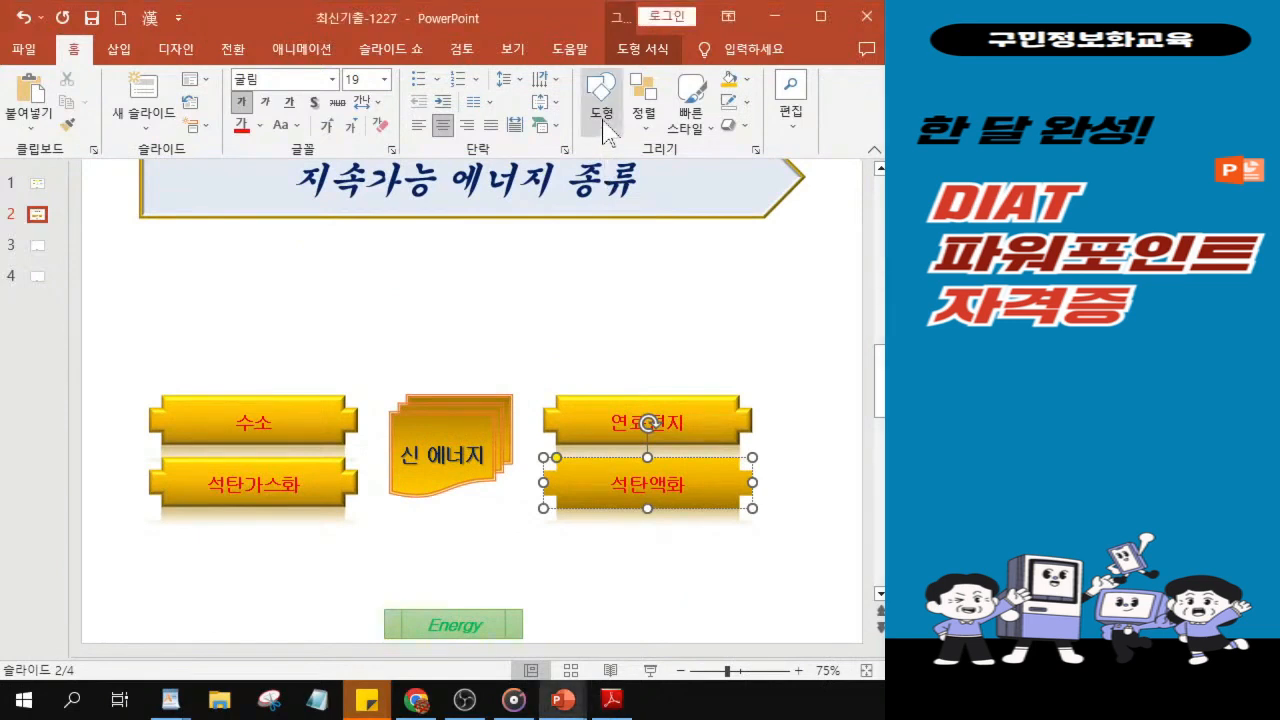
{"action": "left_click", "coordinate": [604, 124]}
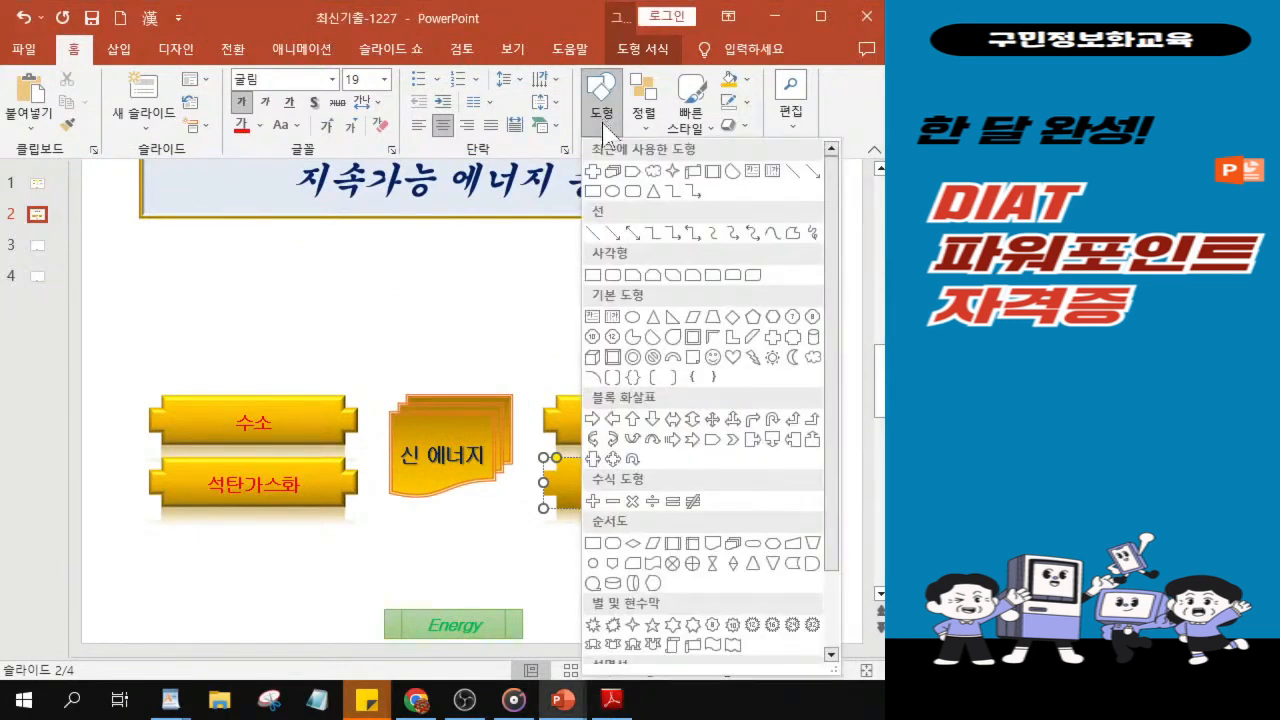
{"action": "left_click_drag", "start_coordinate": [837, 383], "coordinate": [825, 510]}
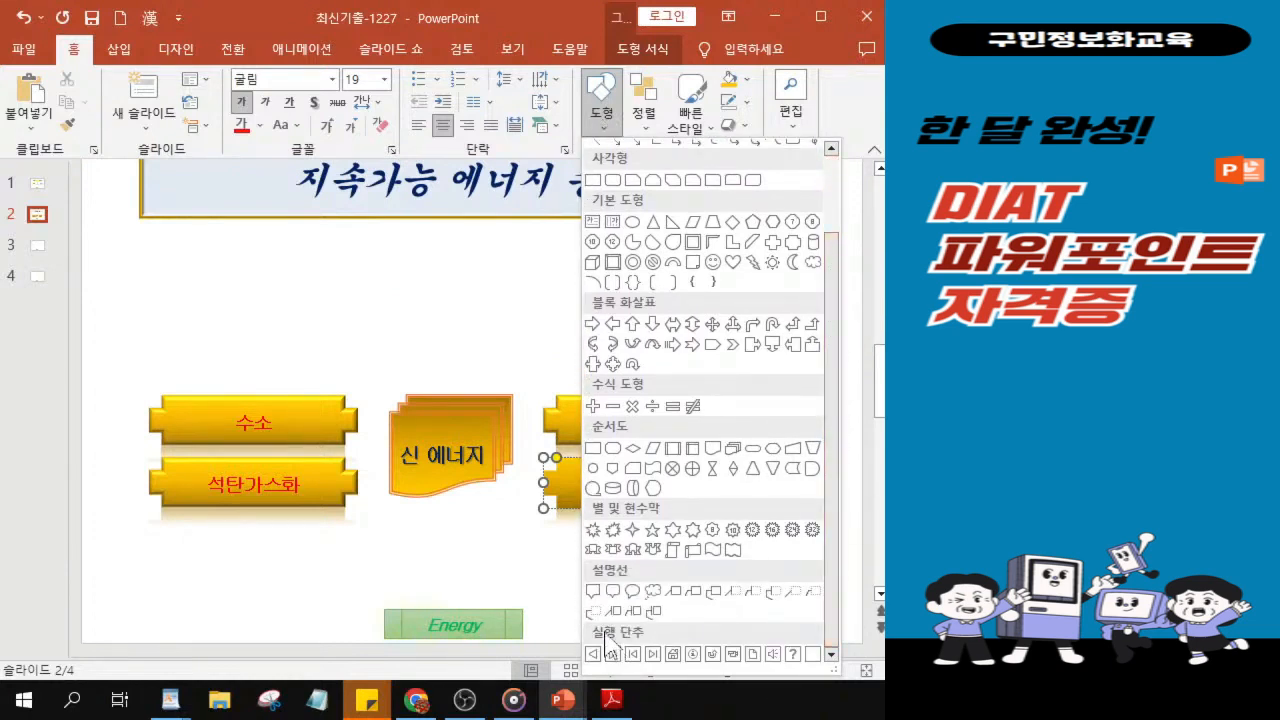
{"action": "left_click", "coordinate": [673, 655]}
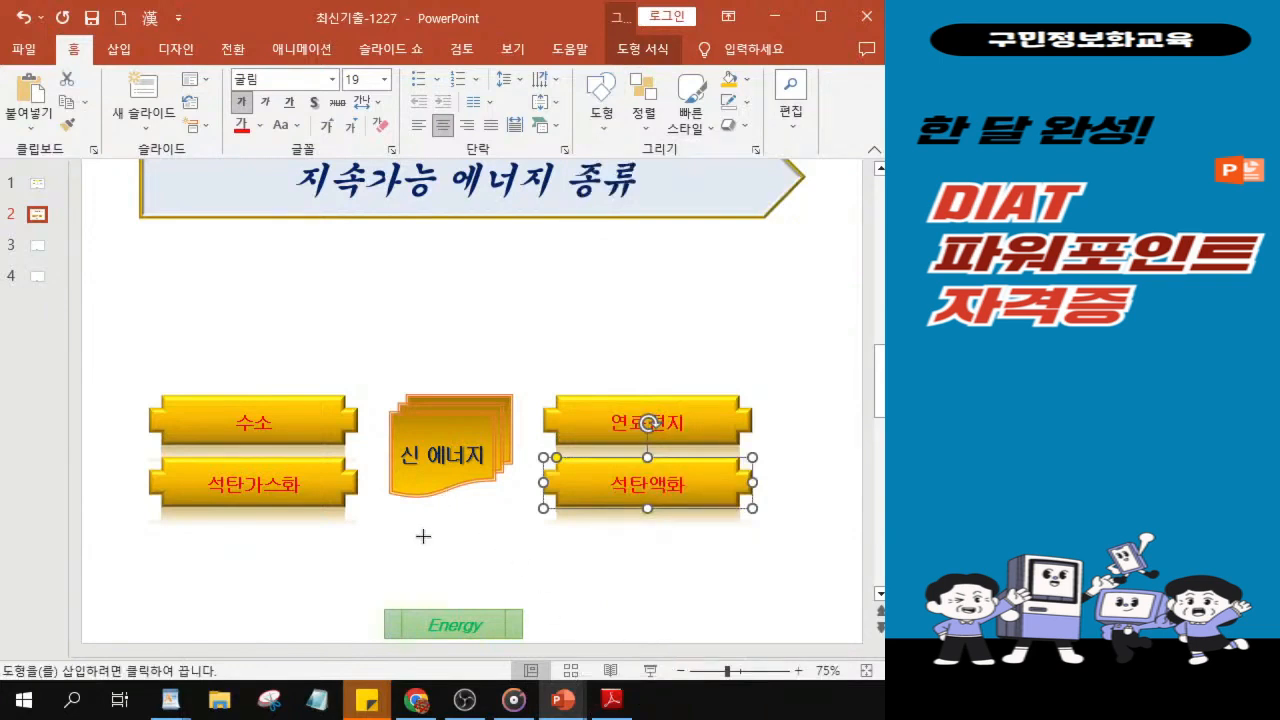
{"action": "left_click_drag", "start_coordinate": [424, 525], "coordinate": [474, 566]}
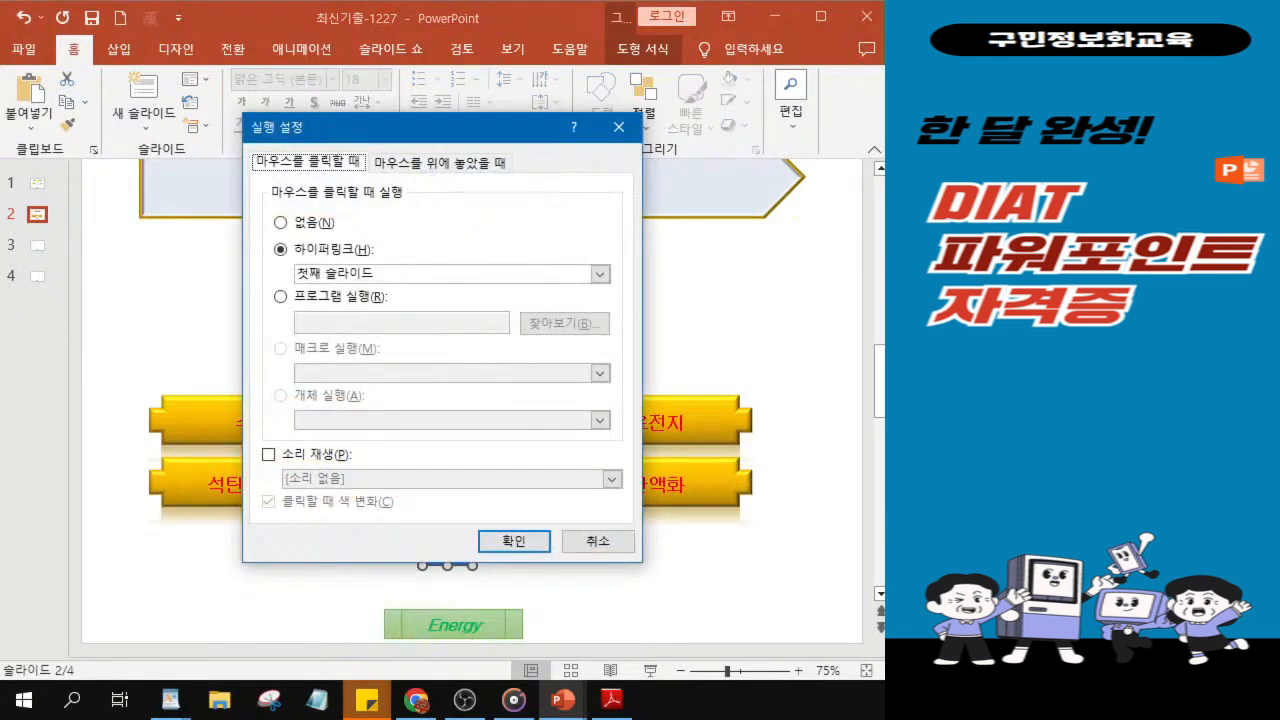
{"action": "left_click_drag", "start_coordinate": [508, 135], "coordinate": [458, 26]}
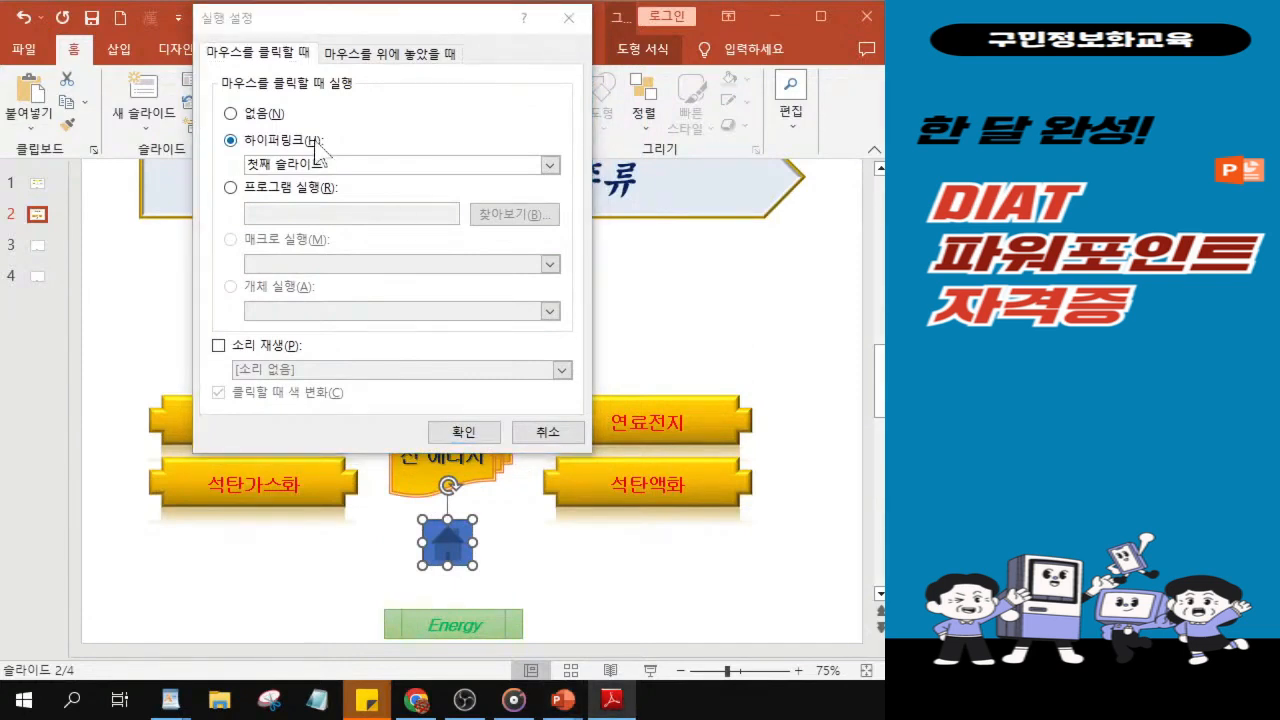
{"action": "left_click", "coordinate": [457, 438]}
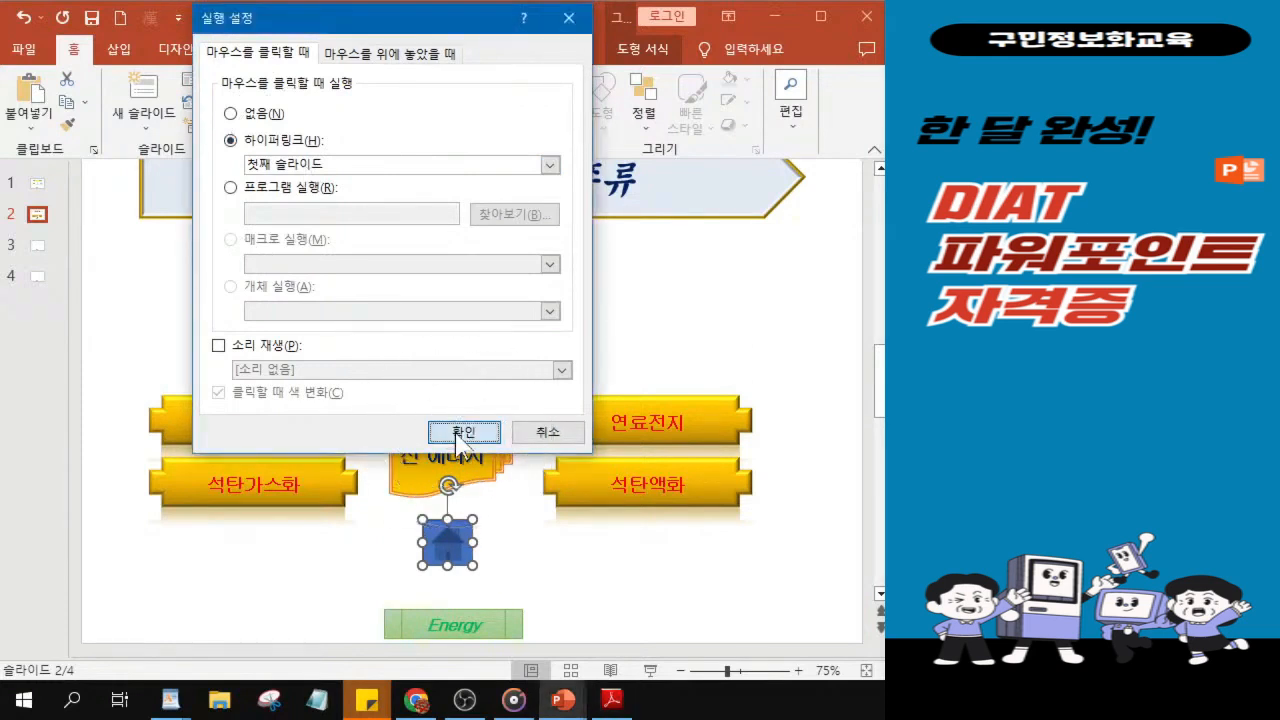
{"action": "left_click", "coordinate": [457, 438]}
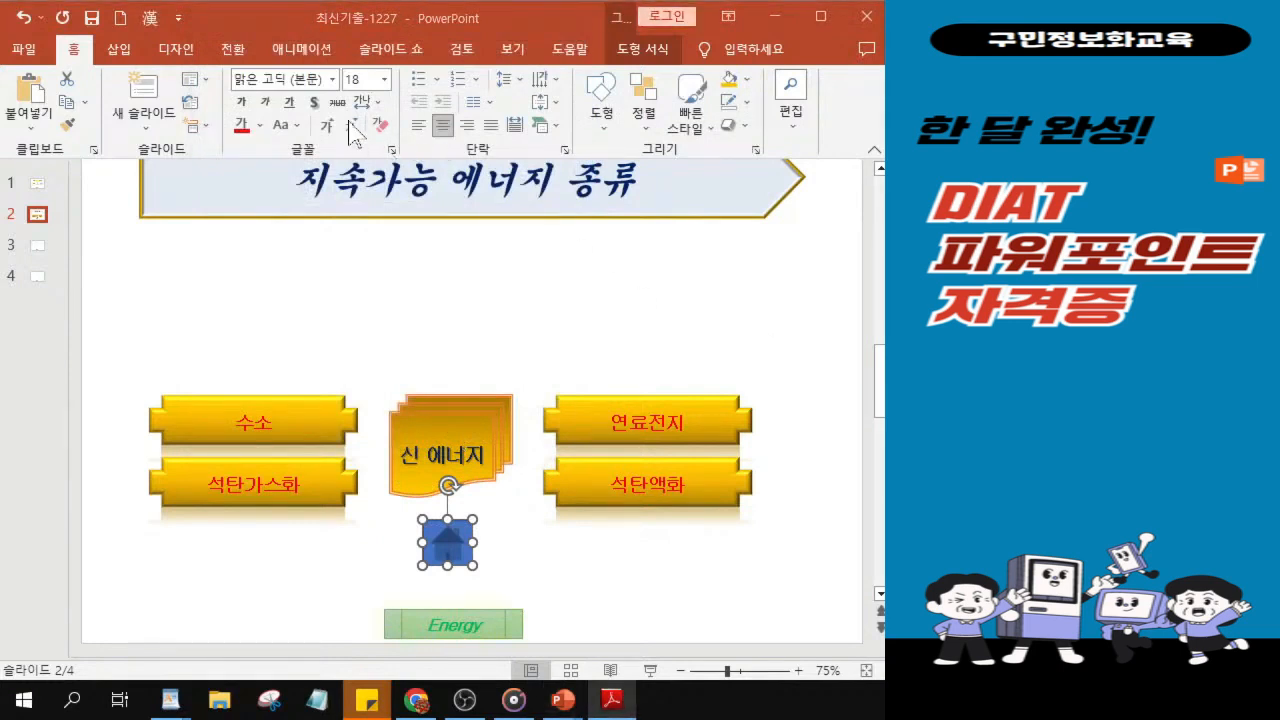
Apply the light blue gradient theme style from the fourth row of shape styles to the Home action button.
{"action": "left_click", "coordinate": [643, 50]}
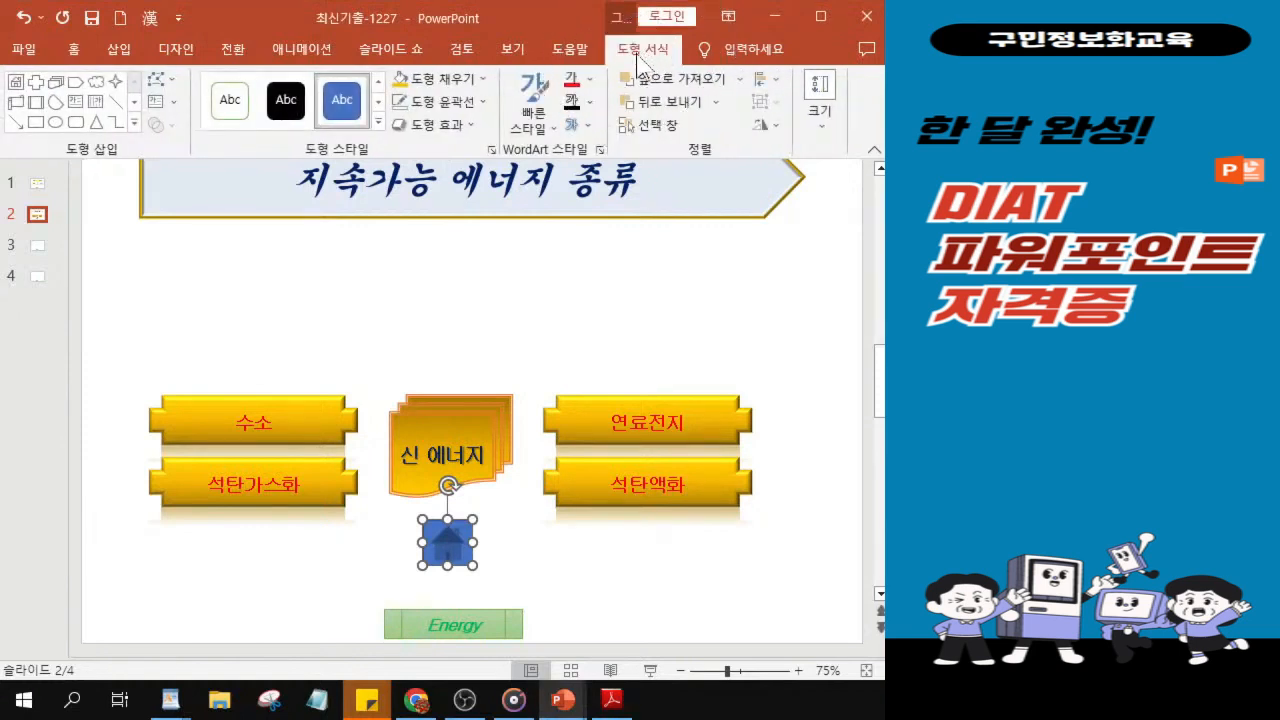
{"action": "key", "text": "ctrl"}
{"action": "key", "text": "ctrl"}
{"action": "key", "text": "ctrl"}
{"action": "key", "text": "ctrl"}
{"action": "key", "text": "ctrl"}
{"action": "key", "text": "ctrl"}
{"action": "key", "text": "ctrl"}
{"action": "left_click", "coordinate": [378, 121]}
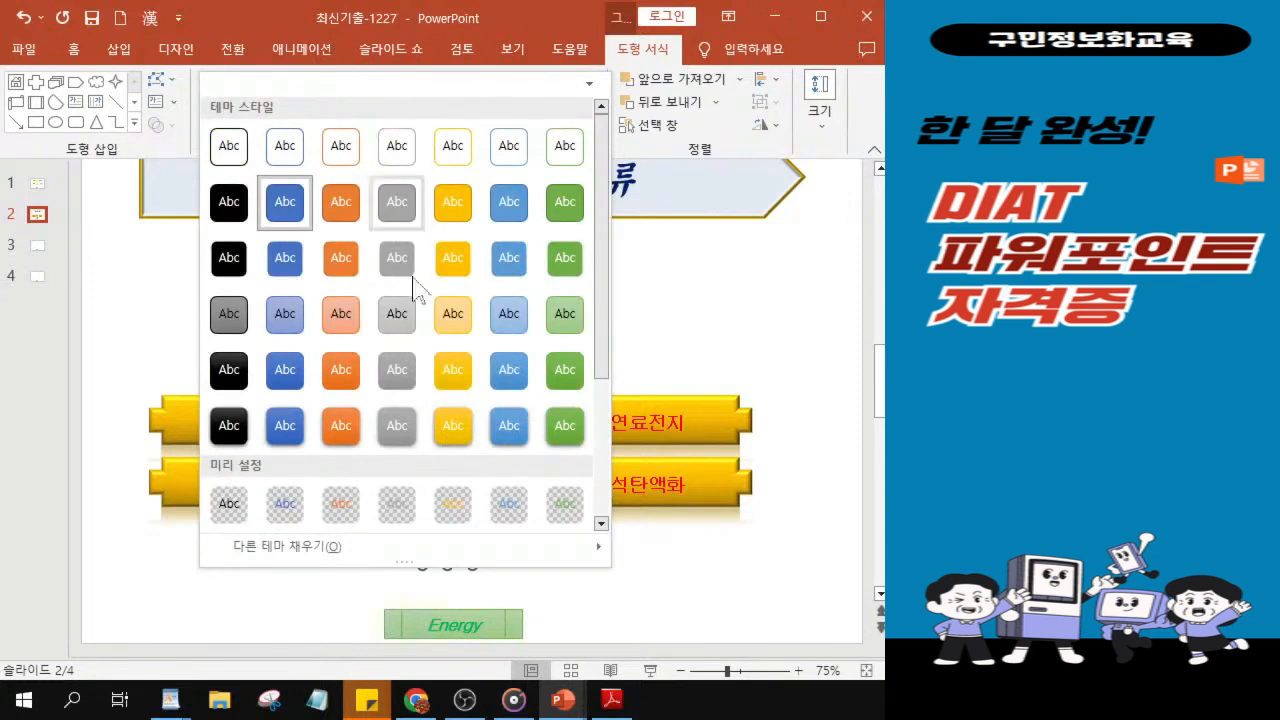
{"action": "key", "text": "ctrl"}
{"action": "key", "text": "ctrl"}
{"action": "key", "text": "ctrl"}
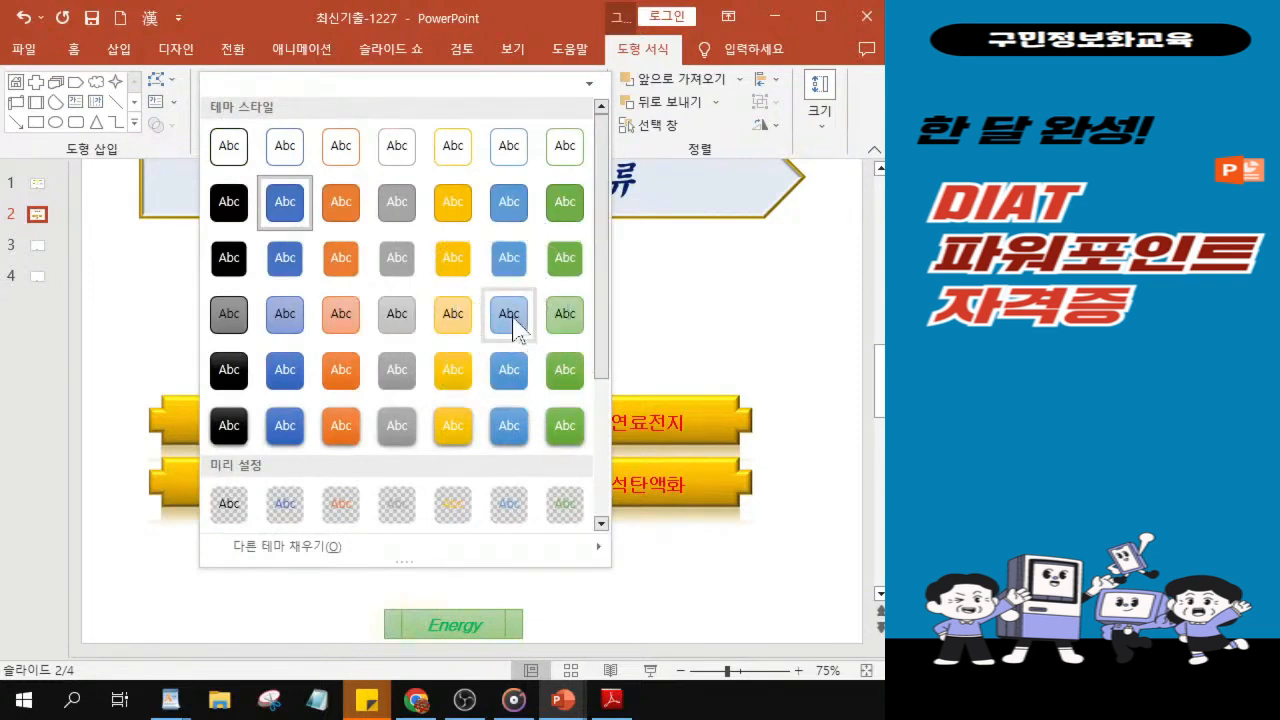
{"action": "key", "text": "ctrl"}
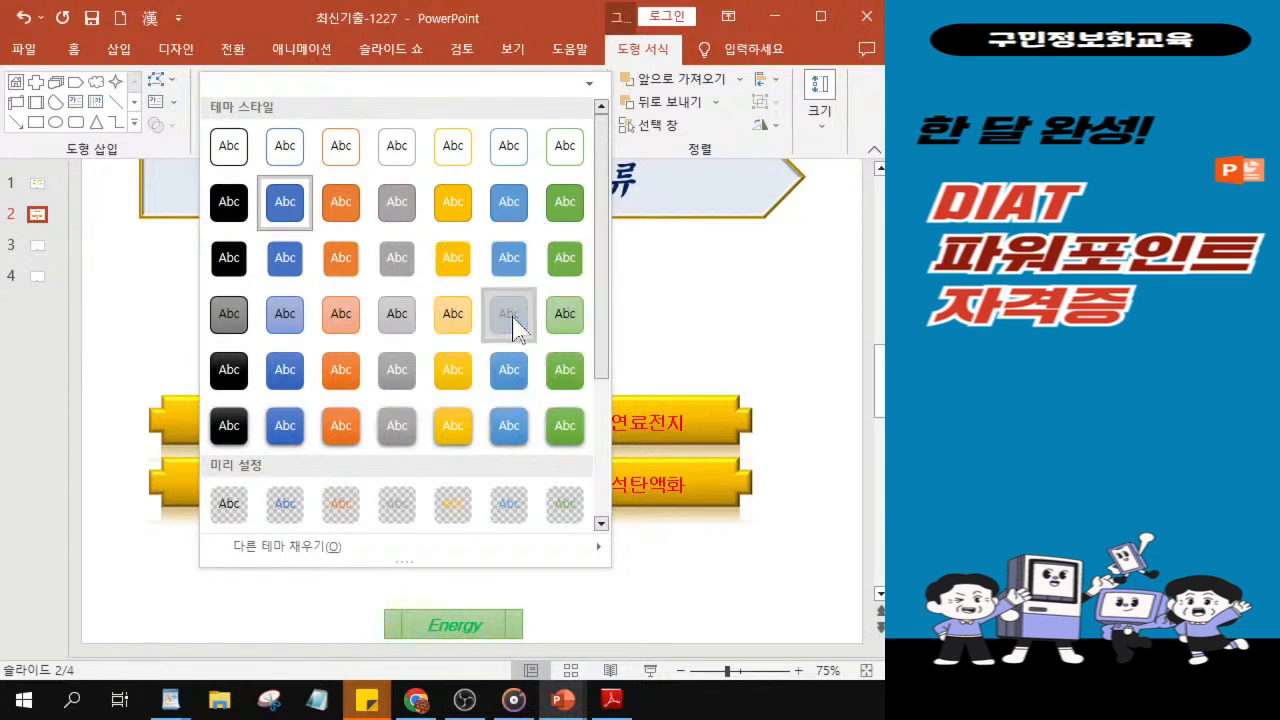
{"action": "left_click", "coordinate": [512, 318]}
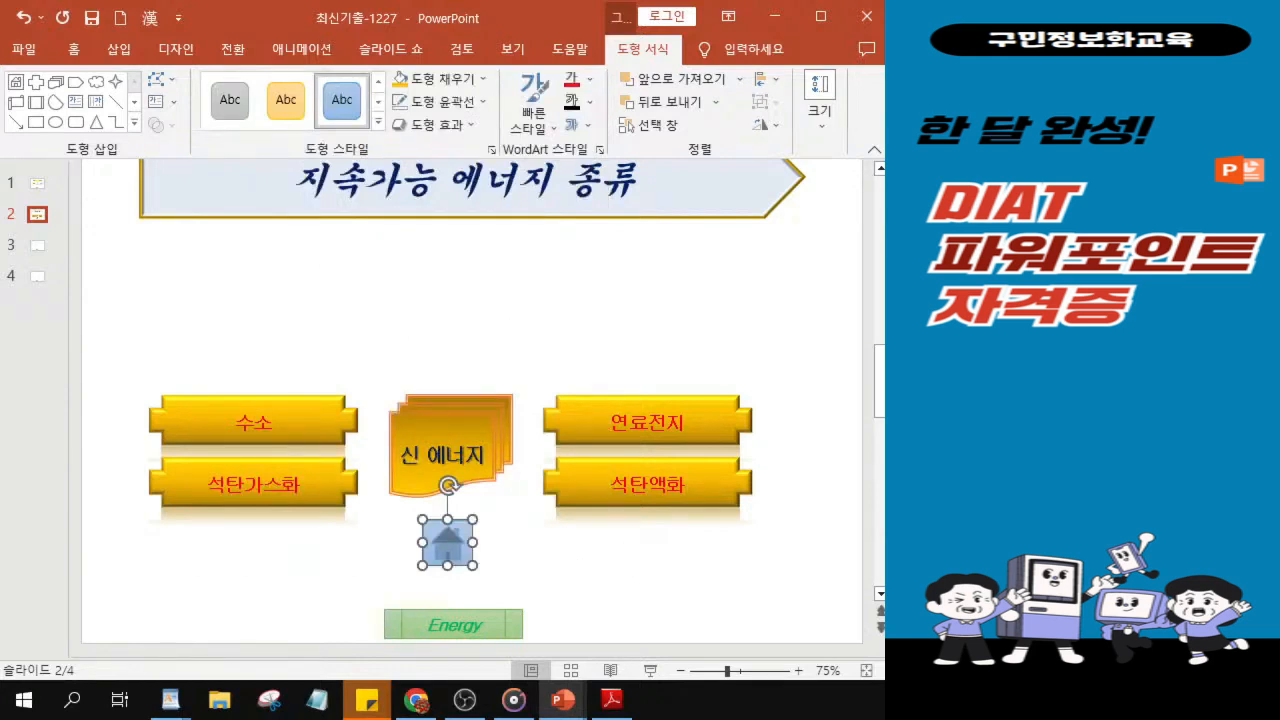
Insert a 기본 갈매기형 수장 프로세스형 SmartArt graphic from the 프로세스형 category on slide 2.
{"action": "left_click", "coordinate": [612, 699]}
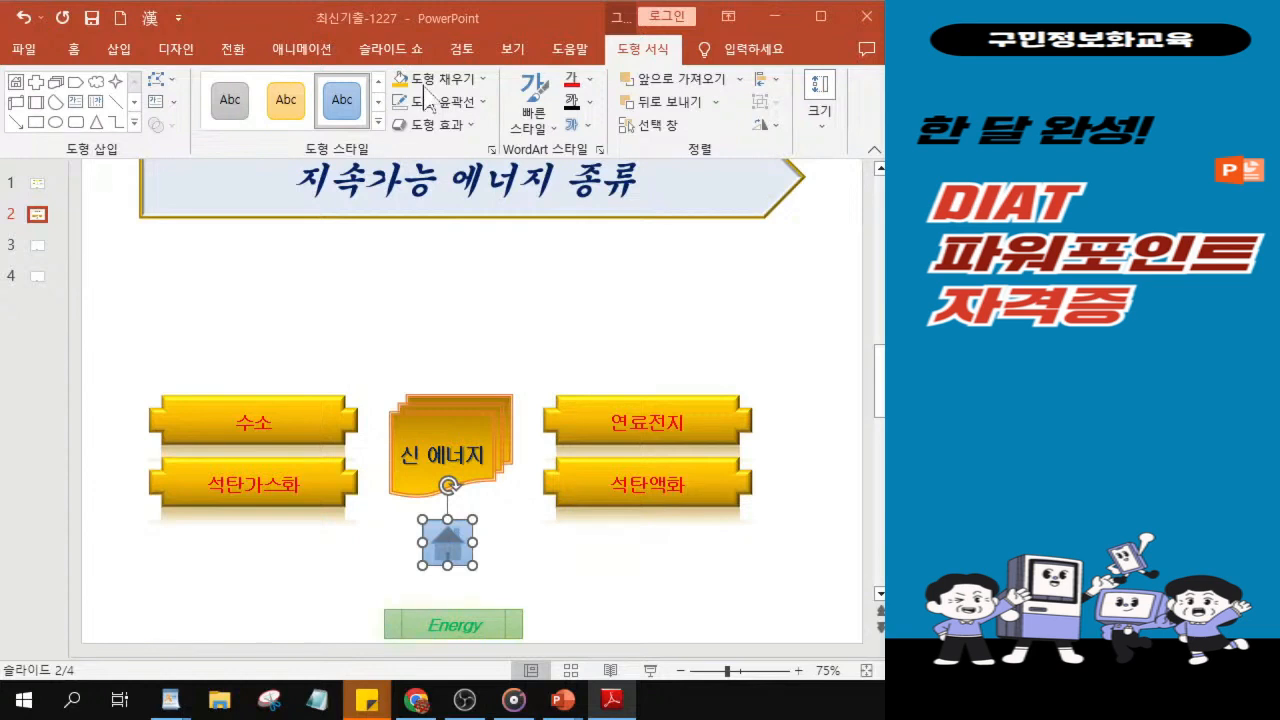
{"action": "left_click", "coordinate": [117, 50]}
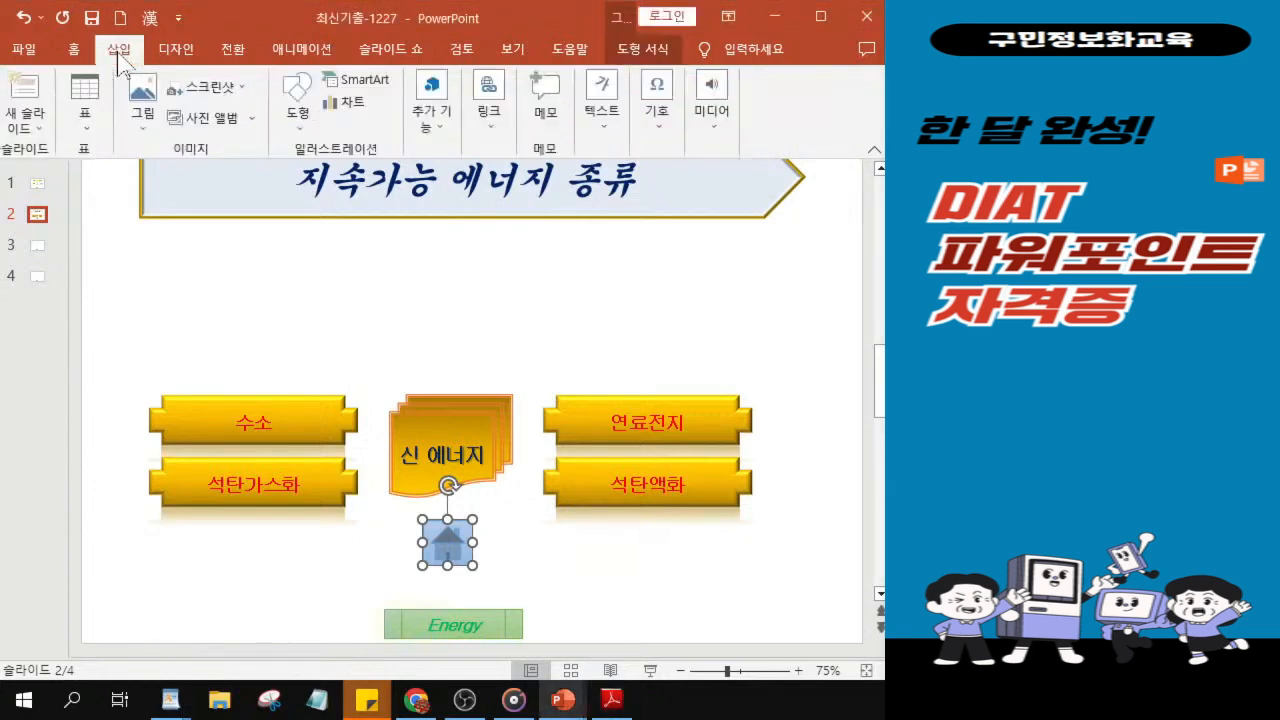
{"action": "scroll", "coordinate": [205, 345], "scroll_direction": "up", "scroll_amount": 1}
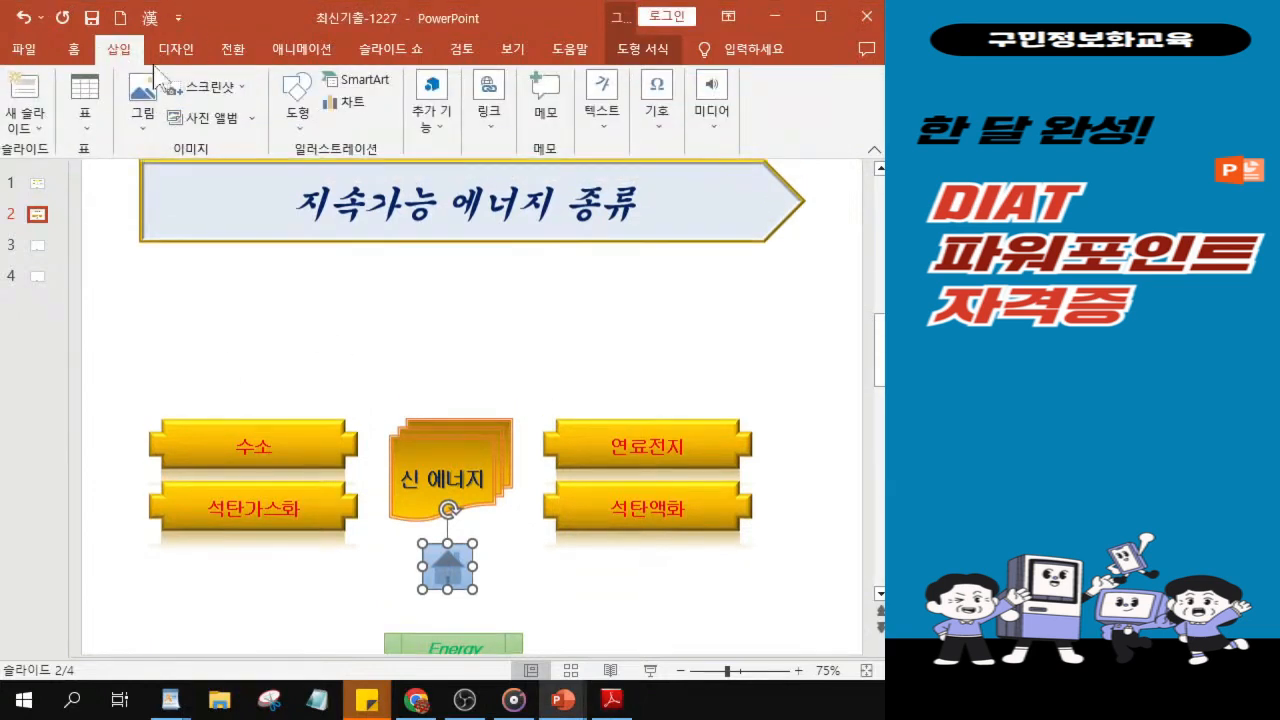
{"action": "left_click", "coordinate": [366, 88]}
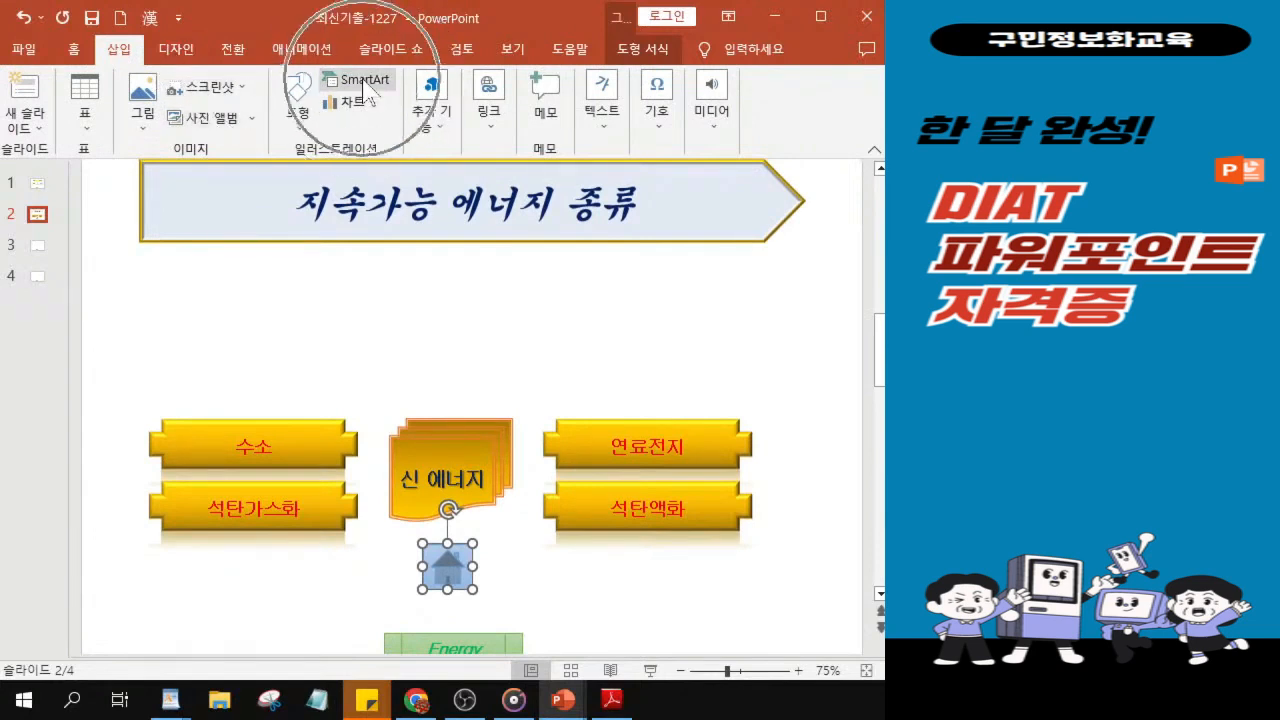
{"action": "left_click", "coordinate": [366, 88]}
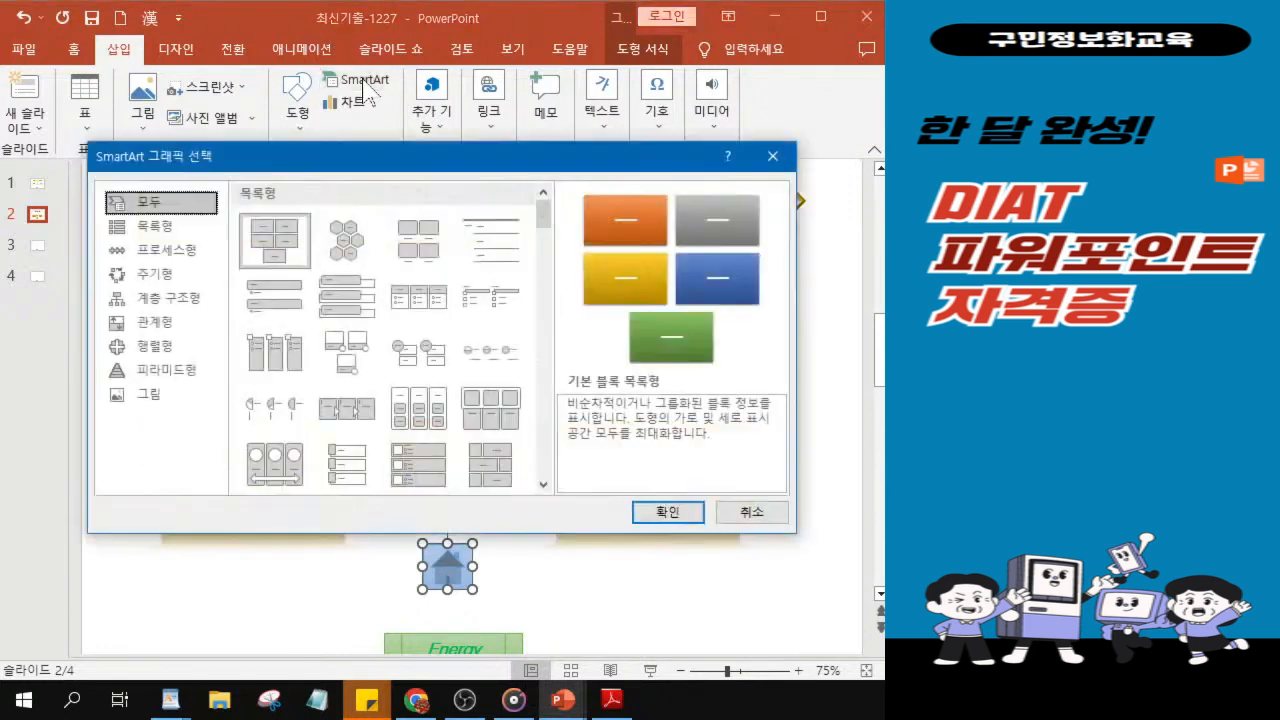
{"action": "left_click_drag", "start_coordinate": [381, 160], "coordinate": [373, 118]}
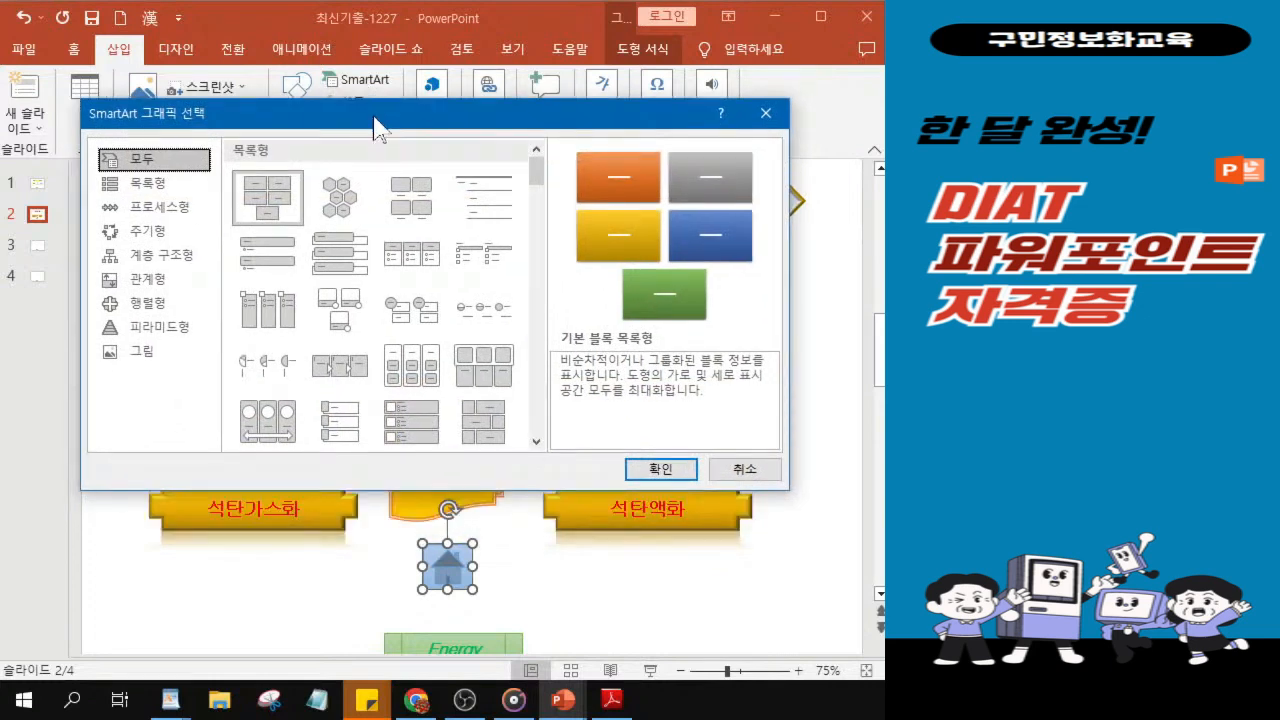
{"action": "left_click", "coordinate": [155, 208]}
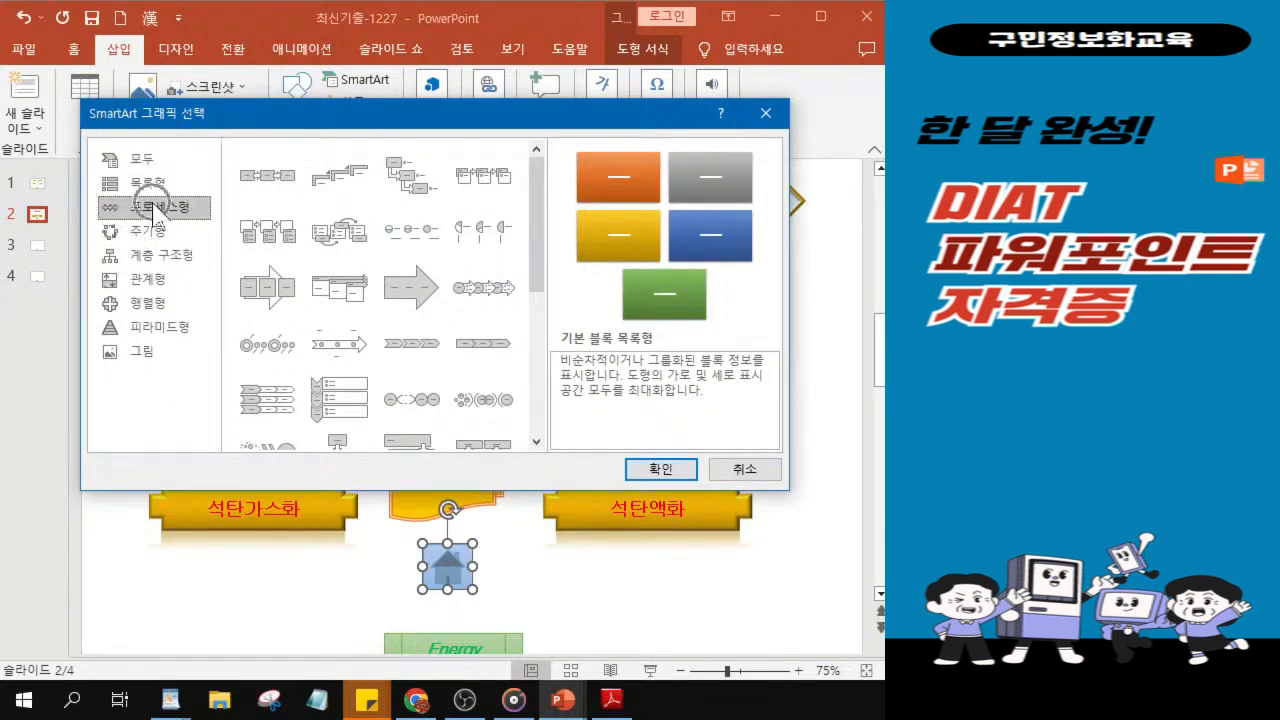
{"action": "left_click", "coordinate": [405, 352]}
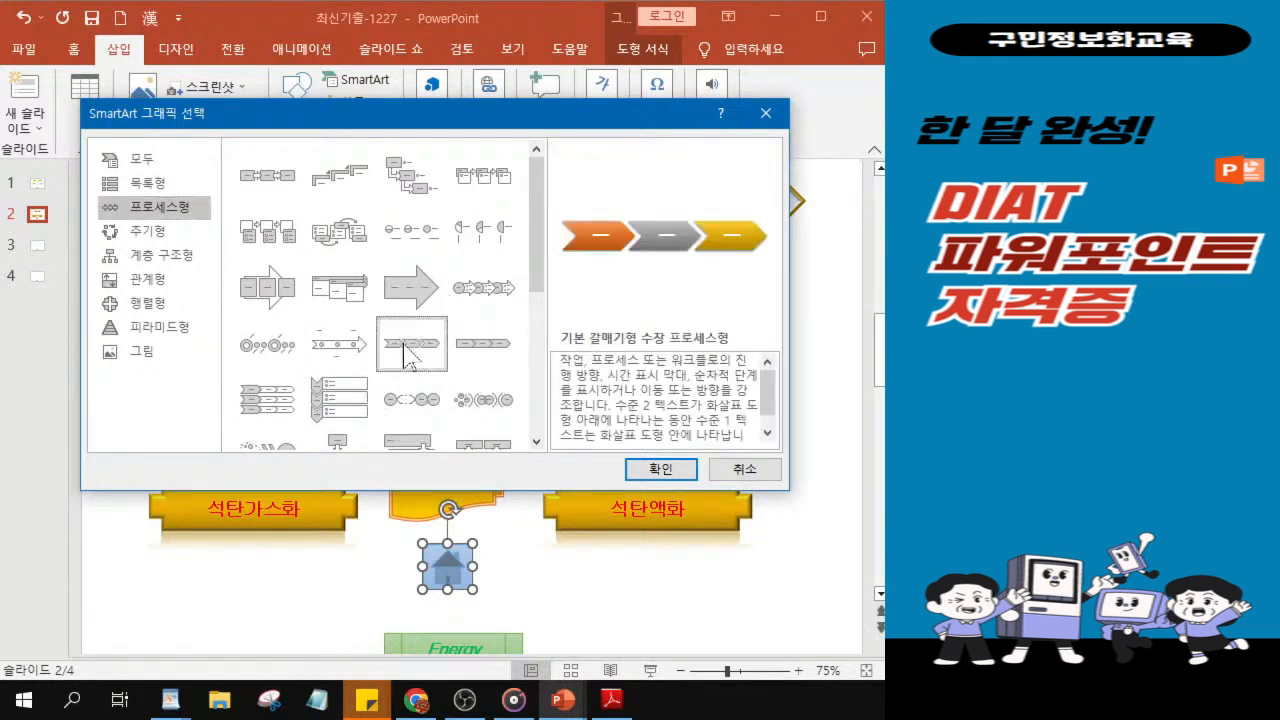
{"action": "left_click", "coordinate": [405, 352]}
{"action": "left_click", "coordinate": [675, 466]}
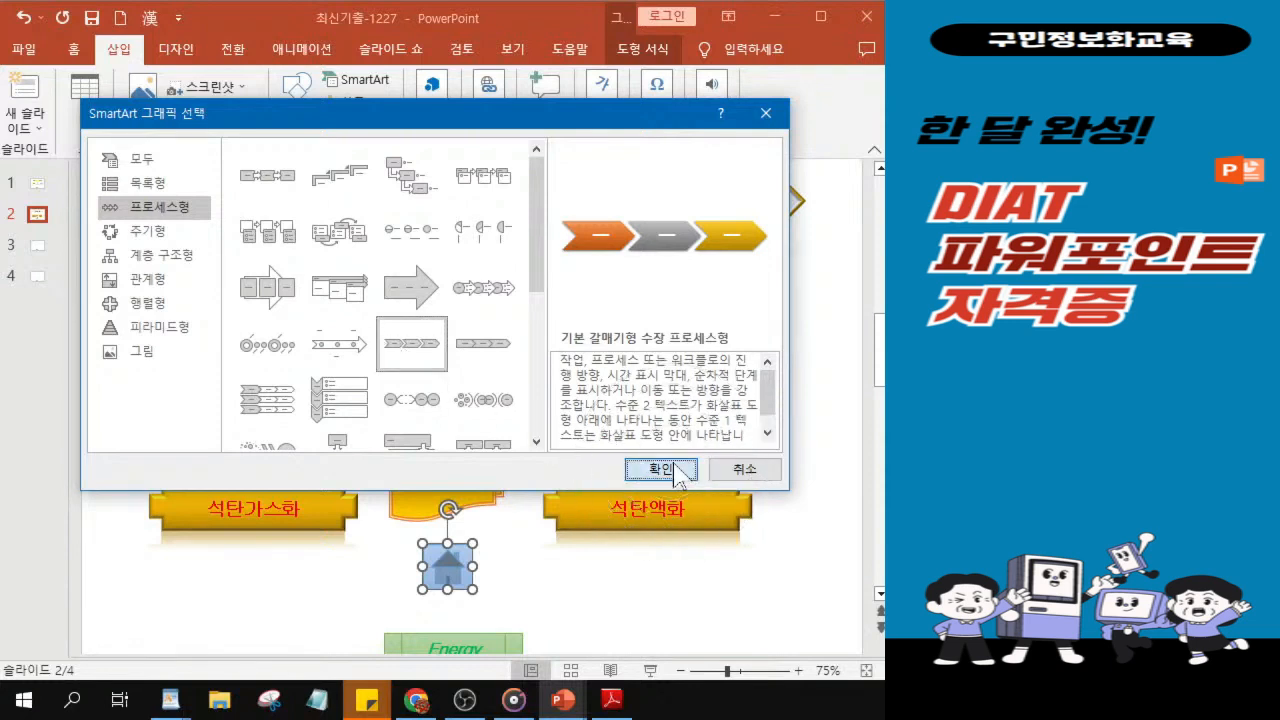
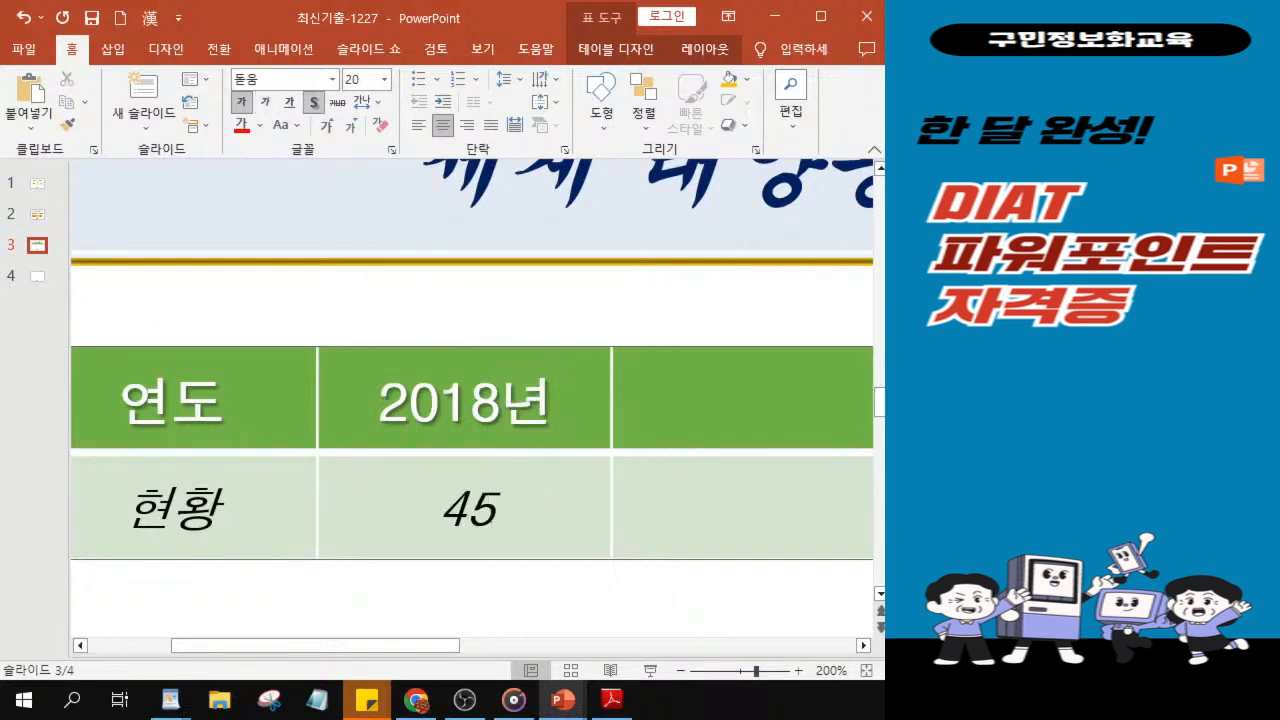
Fill slide 3's table columns with 2019년 over 75 and 2020년 over 108.
{"action": "type", "text": "2019년"}
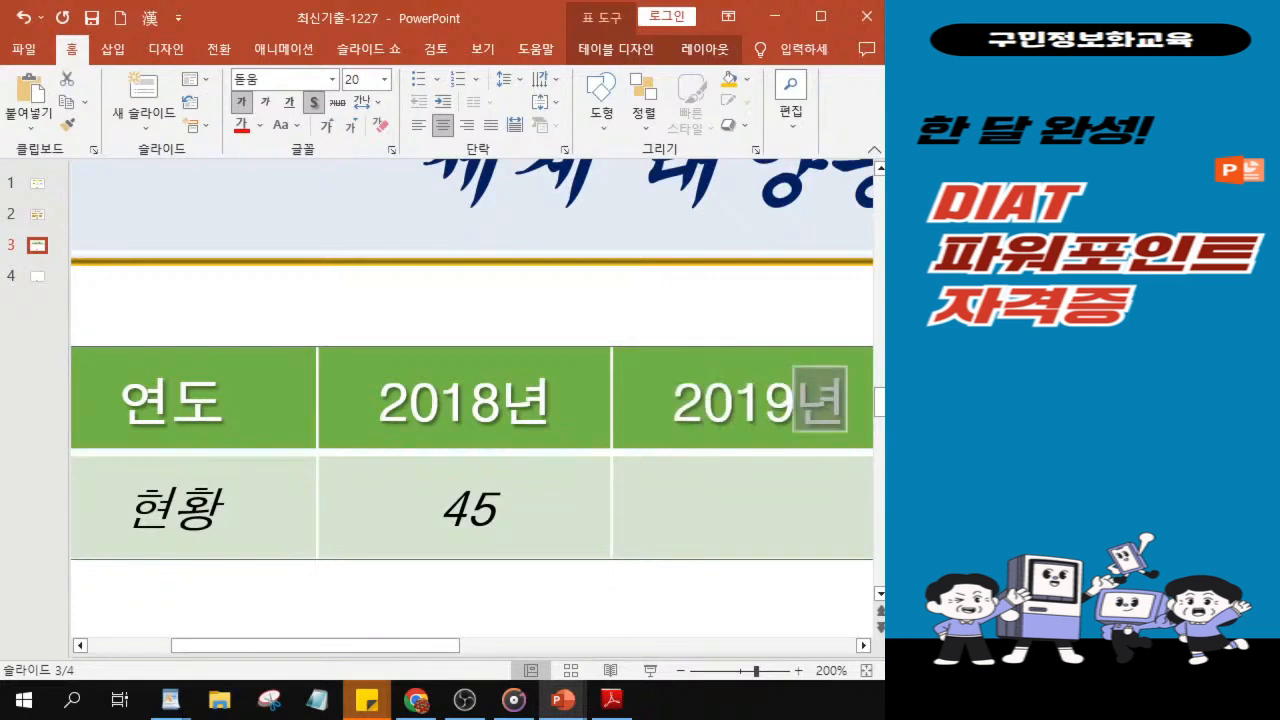
{"action": "key", "text": "Down"}
{"action": "type", "text": "75"}
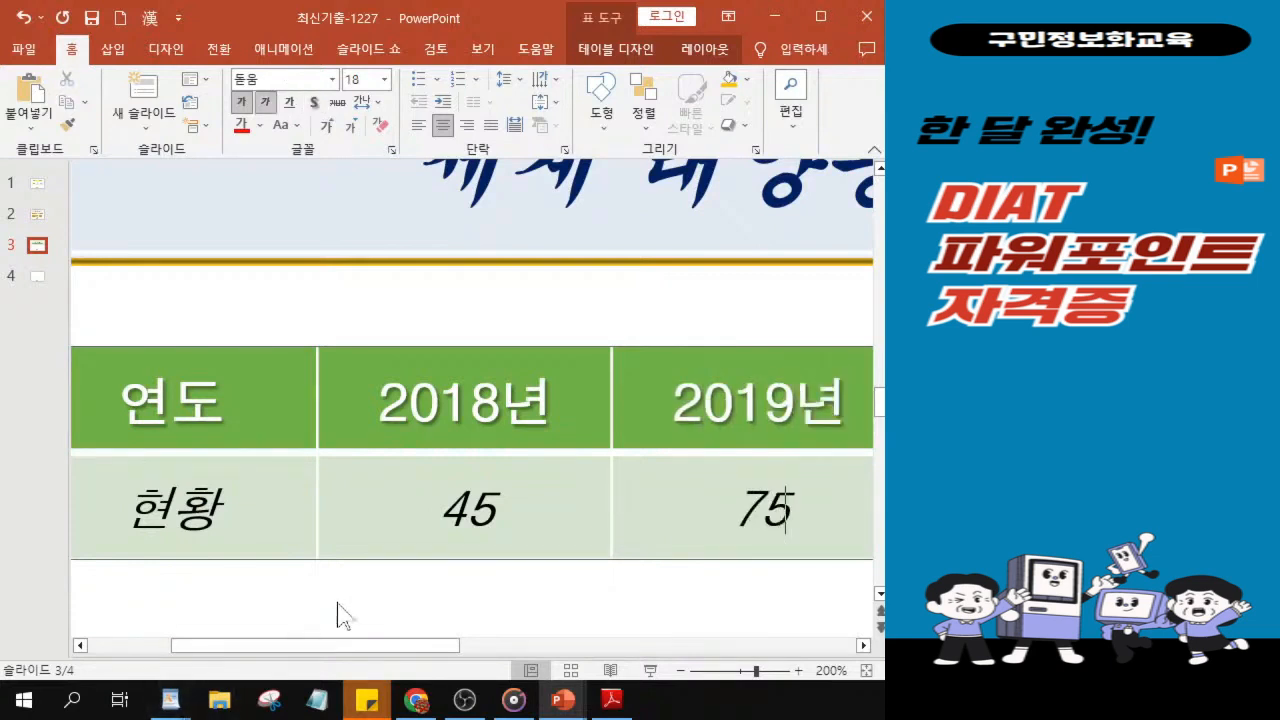
{"action": "left_click_drag", "start_coordinate": [374, 654], "coordinate": [461, 655]}
{"action": "left_click", "coordinate": [678, 435]}
{"action": "type", "text": "20"}
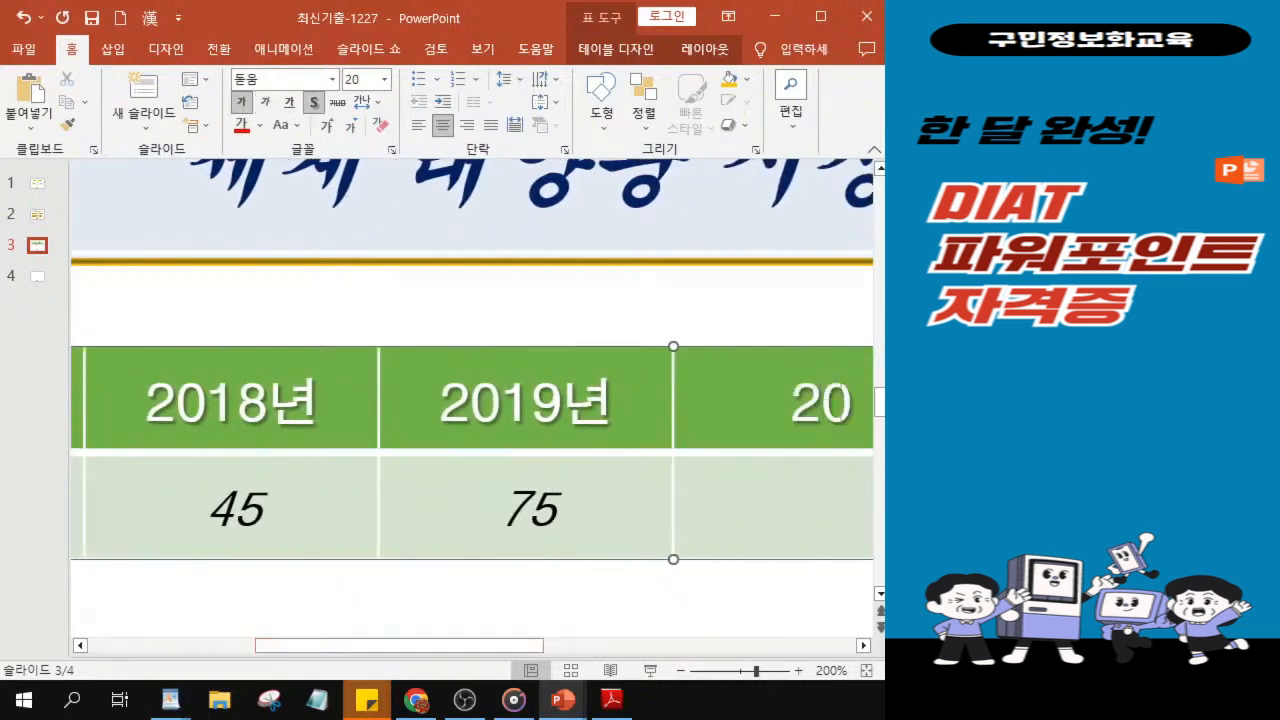
{"action": "type", "text": "20년"}
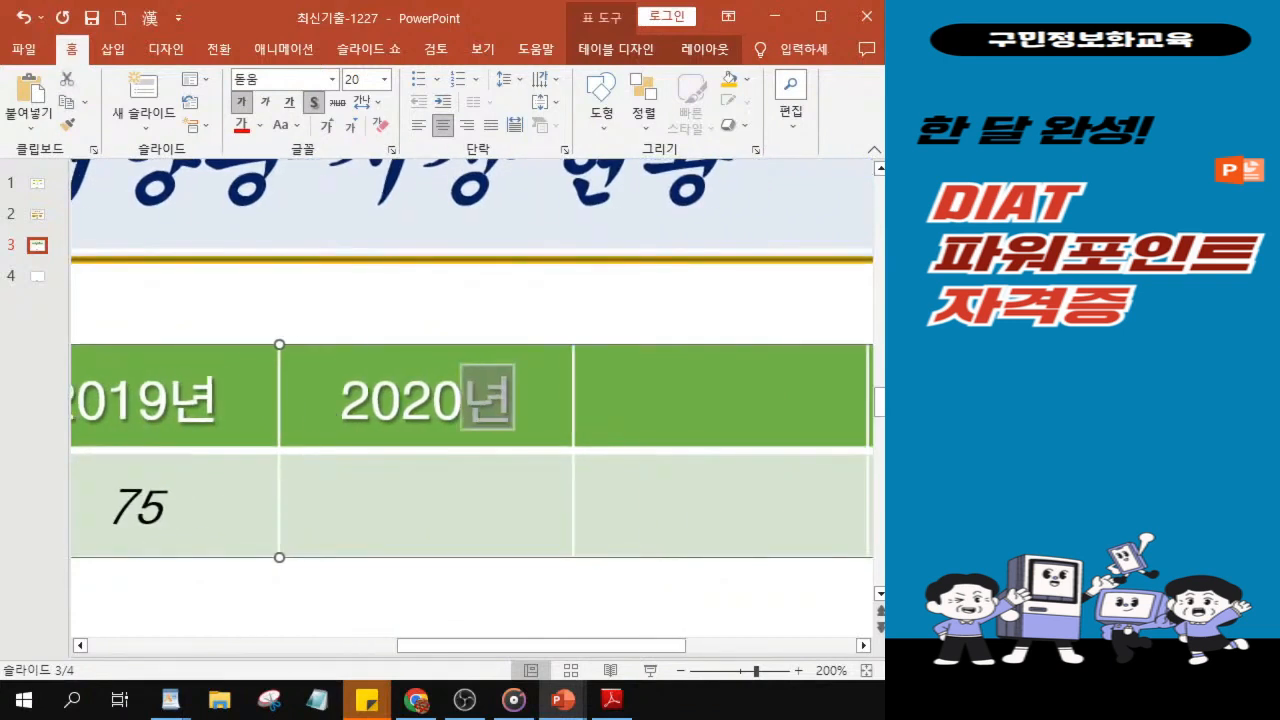
{"action": "key", "text": "Down"}
{"action": "type", "text": "108"}
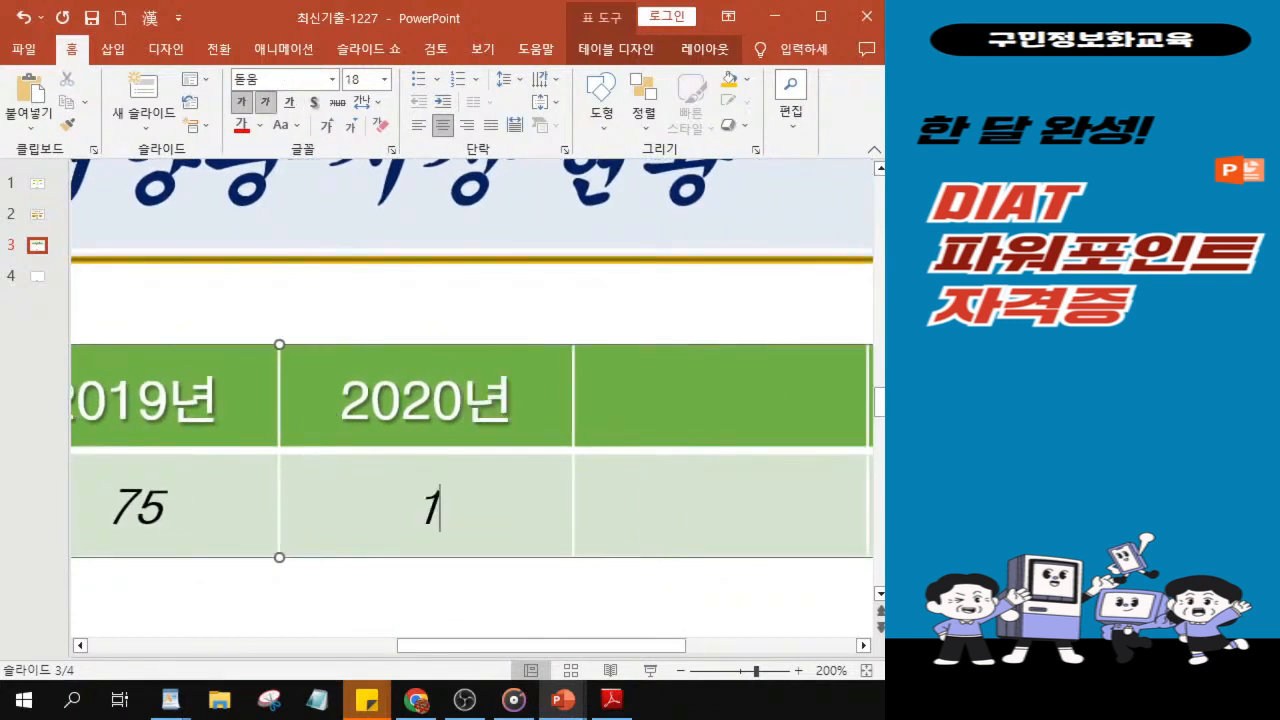
Fill the last two table columns with 2021년 over 125 and 2022년 over 157.
{"action": "left_click_drag", "start_coordinate": [645, 645], "coordinate": [623, 645]}
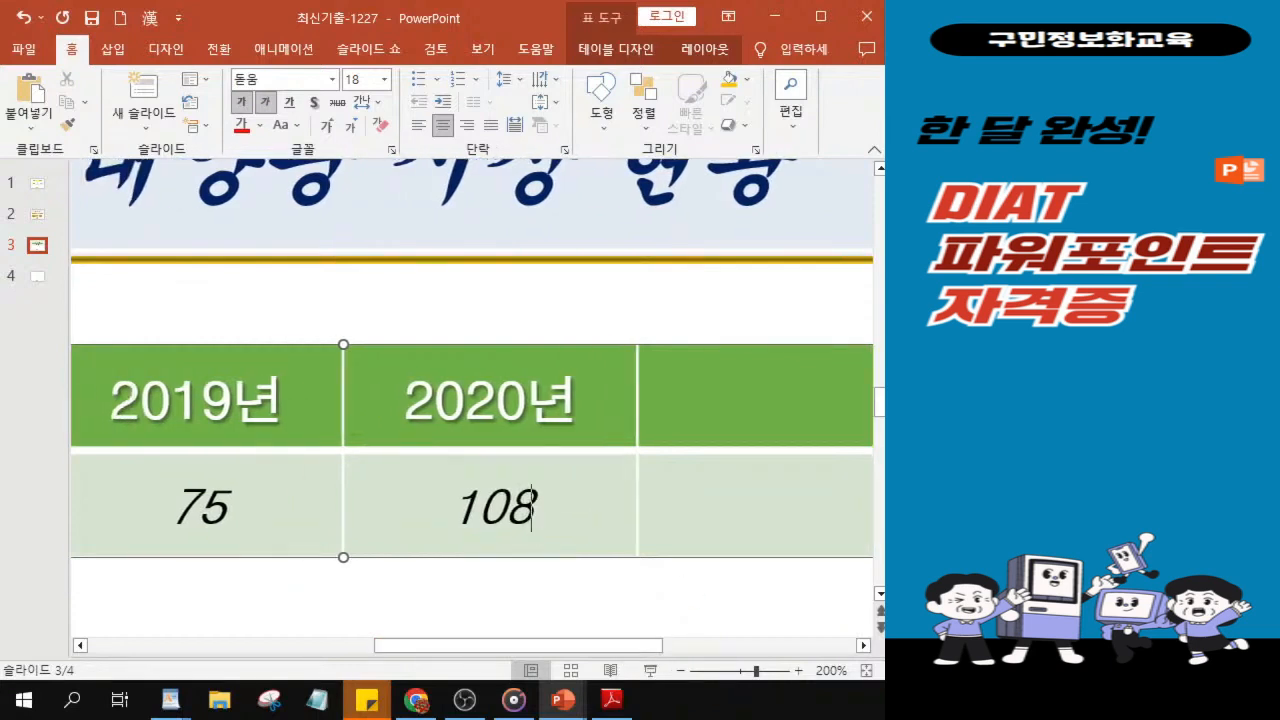
{"action": "left_click", "coordinate": [785, 405]}
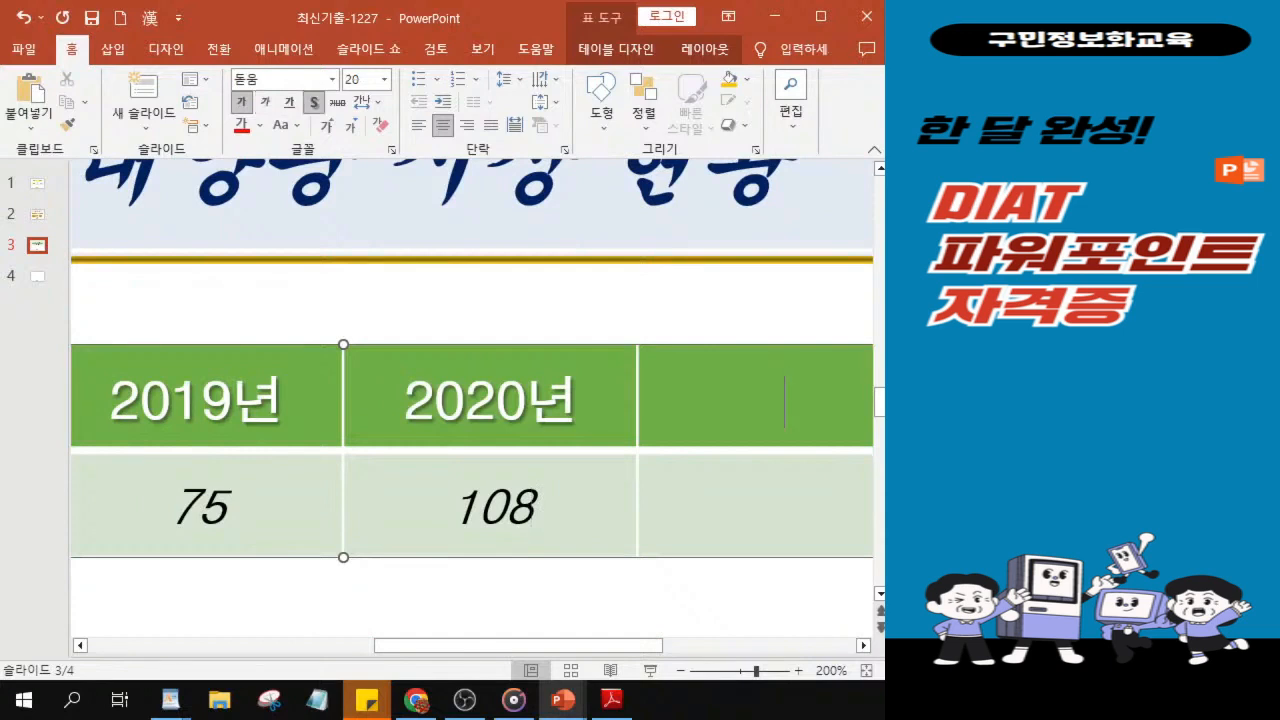
{"action": "type", "text": "2021년"}
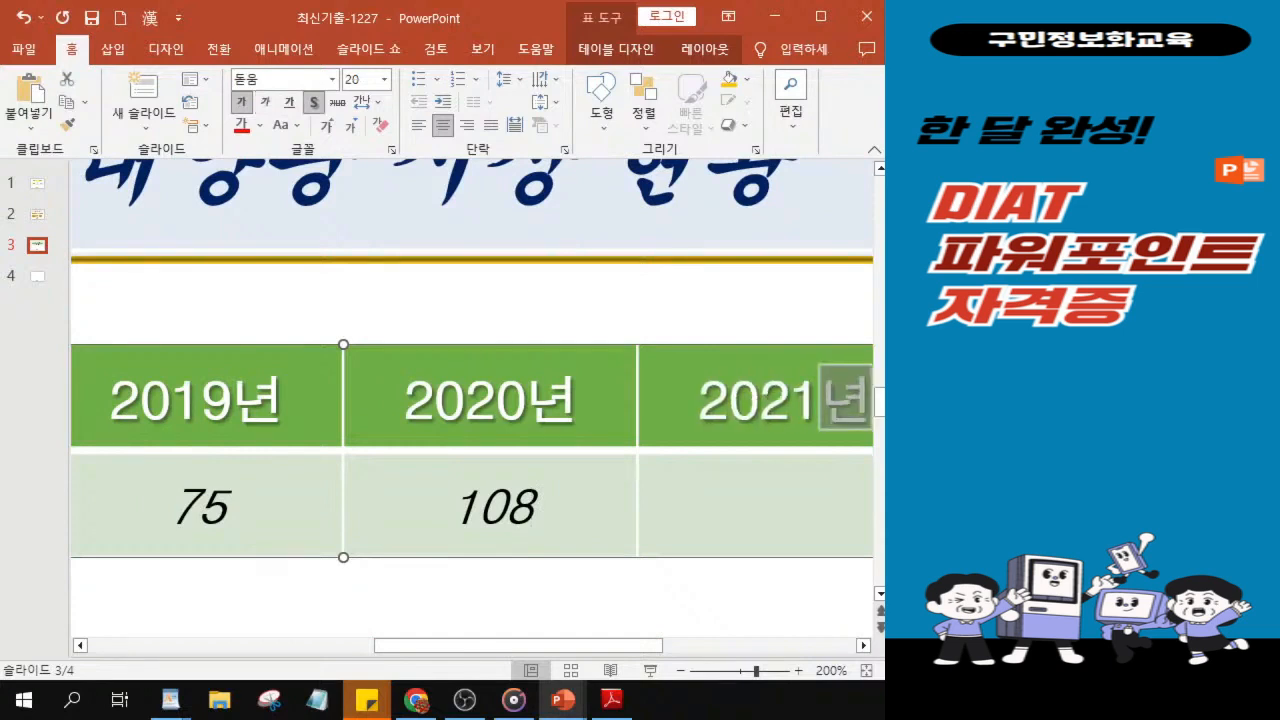
{"action": "key", "text": "Down"}
{"action": "type", "text": "125"}
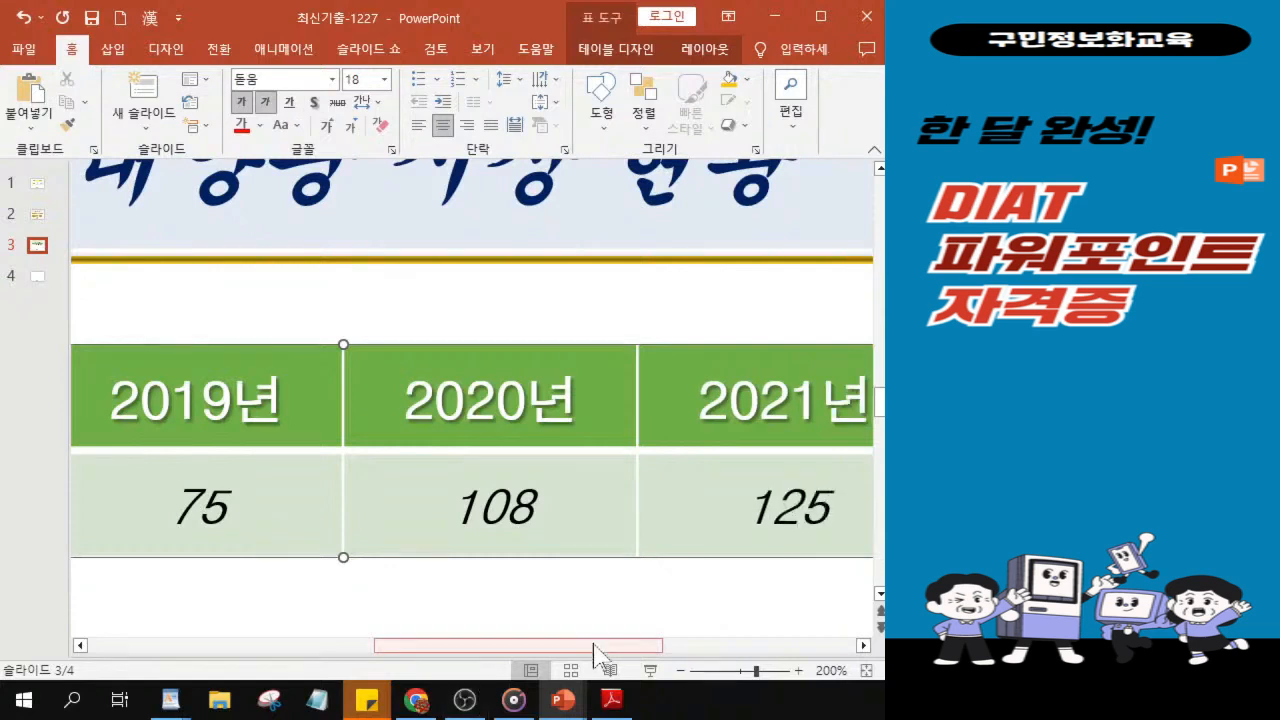
{"action": "left_click_drag", "start_coordinate": [595, 645], "coordinate": [599, 645]}
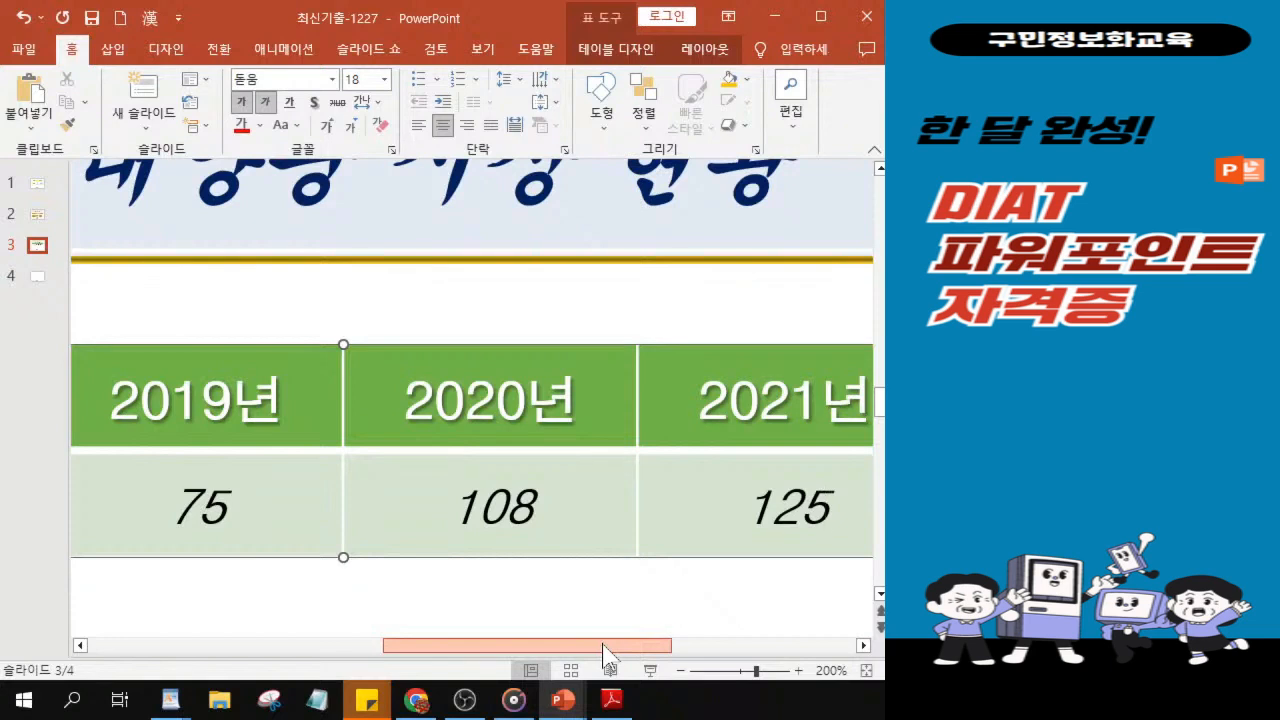
{"action": "left_click_drag", "start_coordinate": [599, 645], "coordinate": [619, 646]}
{"action": "left_click_drag", "start_coordinate": [619, 646], "coordinate": [731, 646]}
{"action": "left_click", "coordinate": [760, 402]}
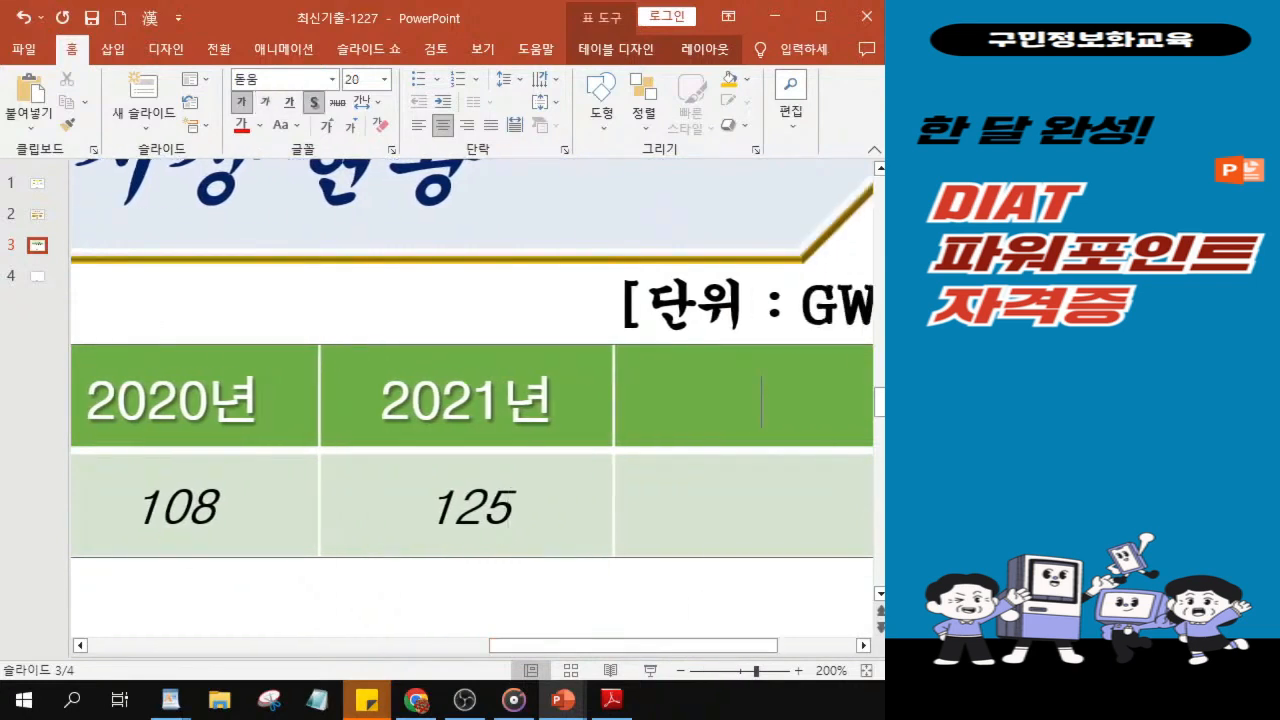
{"action": "type", "text": "2022년"}
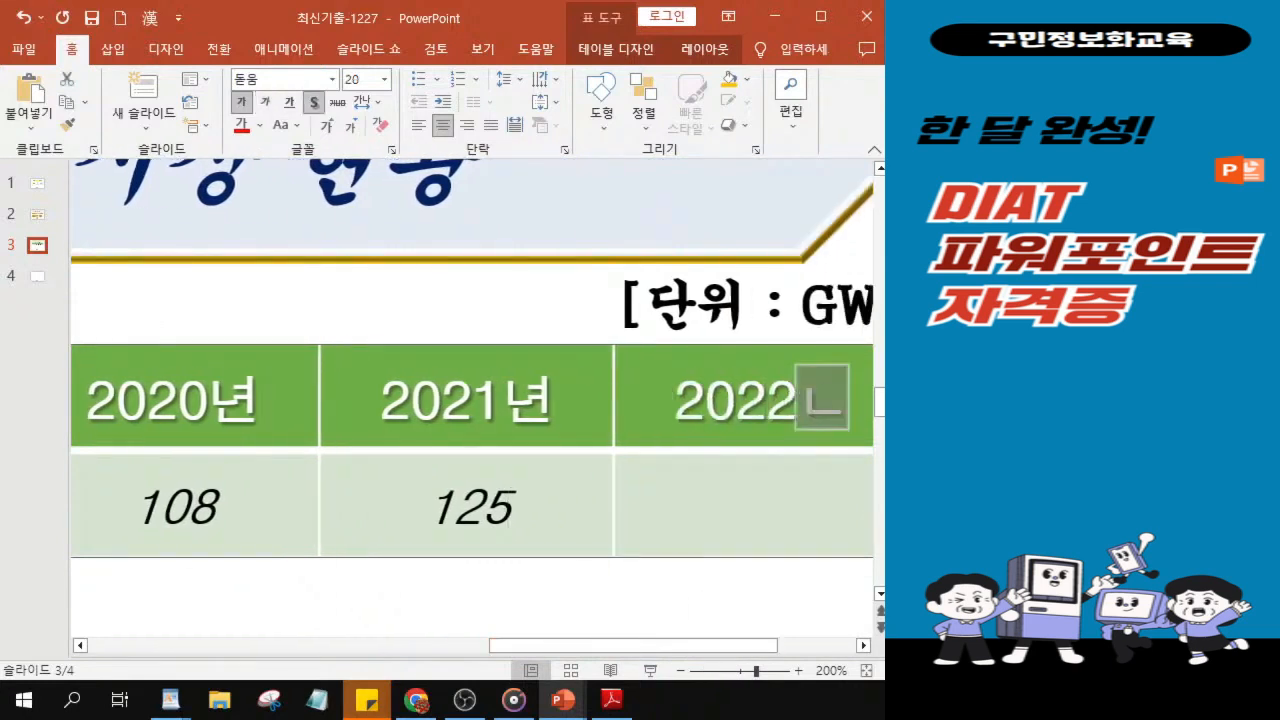
{"action": "key", "text": "Down"}
{"action": "type", "text": "157"}
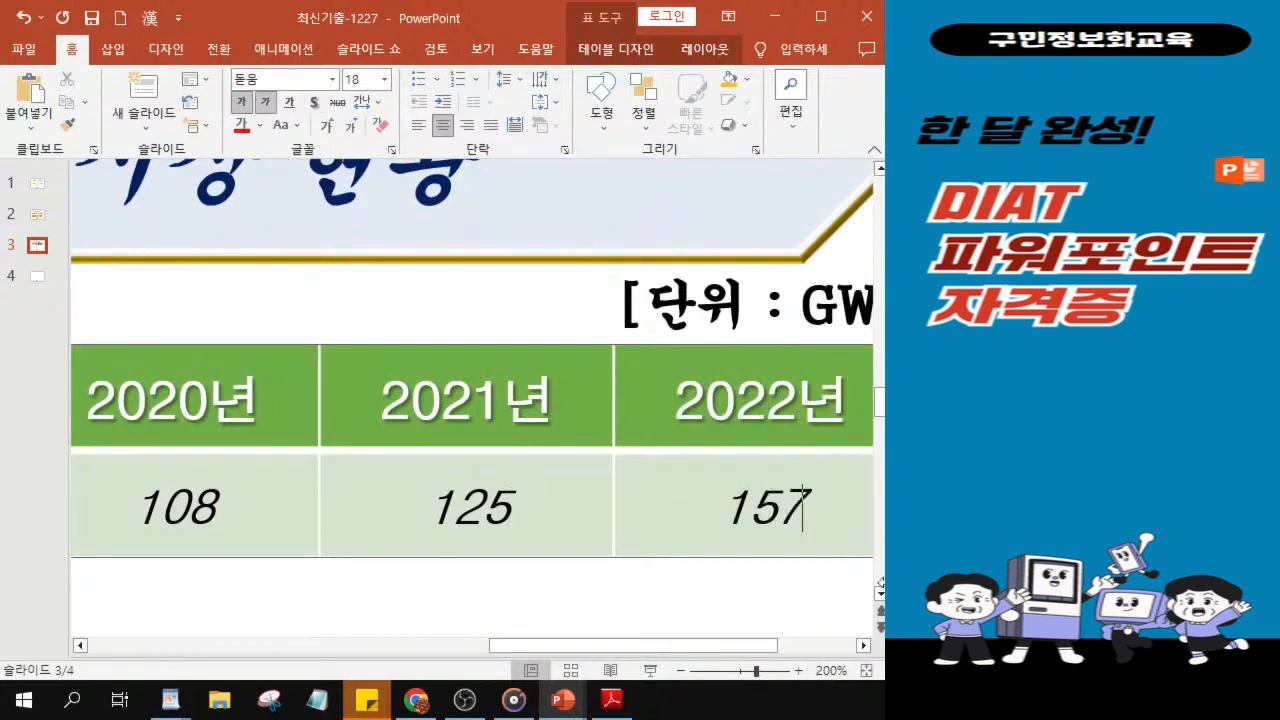
Duplicate the [단위 : GW] text box straight down to just below the table's last column.
{"action": "scroll", "coordinate": [607, 503], "scroll_direction": "down", "scroll_amount": 5, "text": "ctrl"}
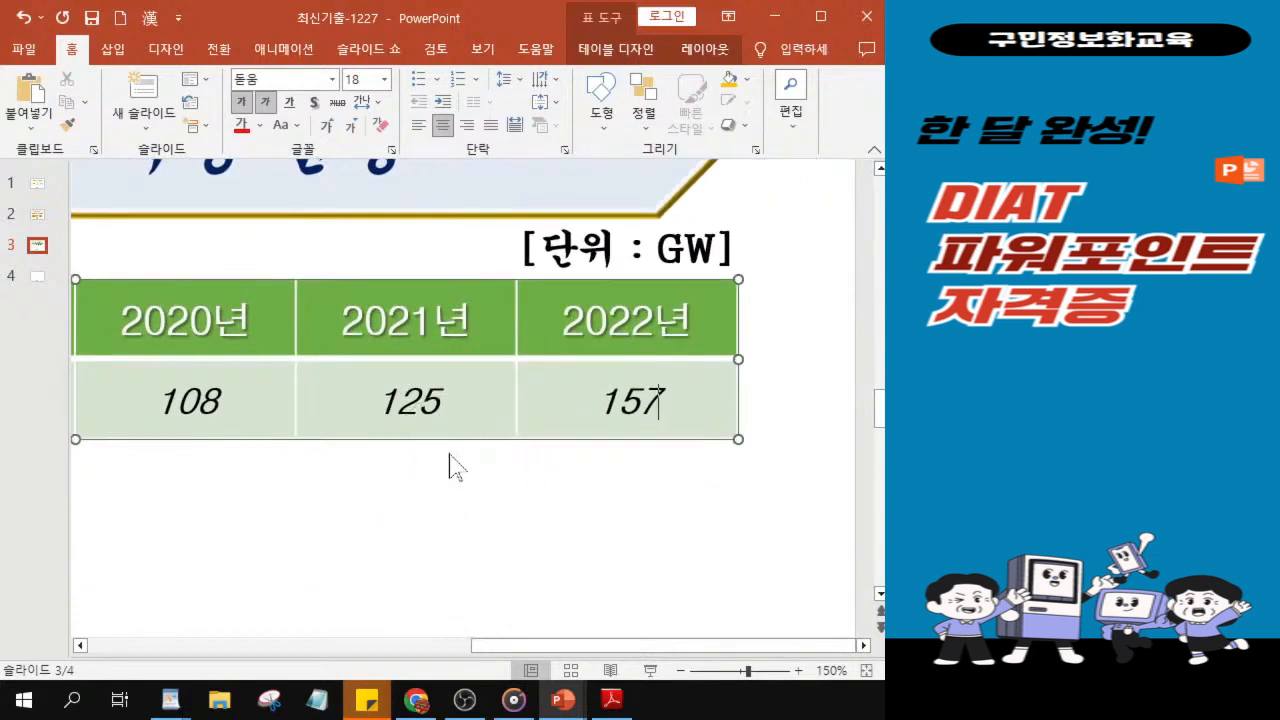
{"action": "key", "text": "alt+Tab"}
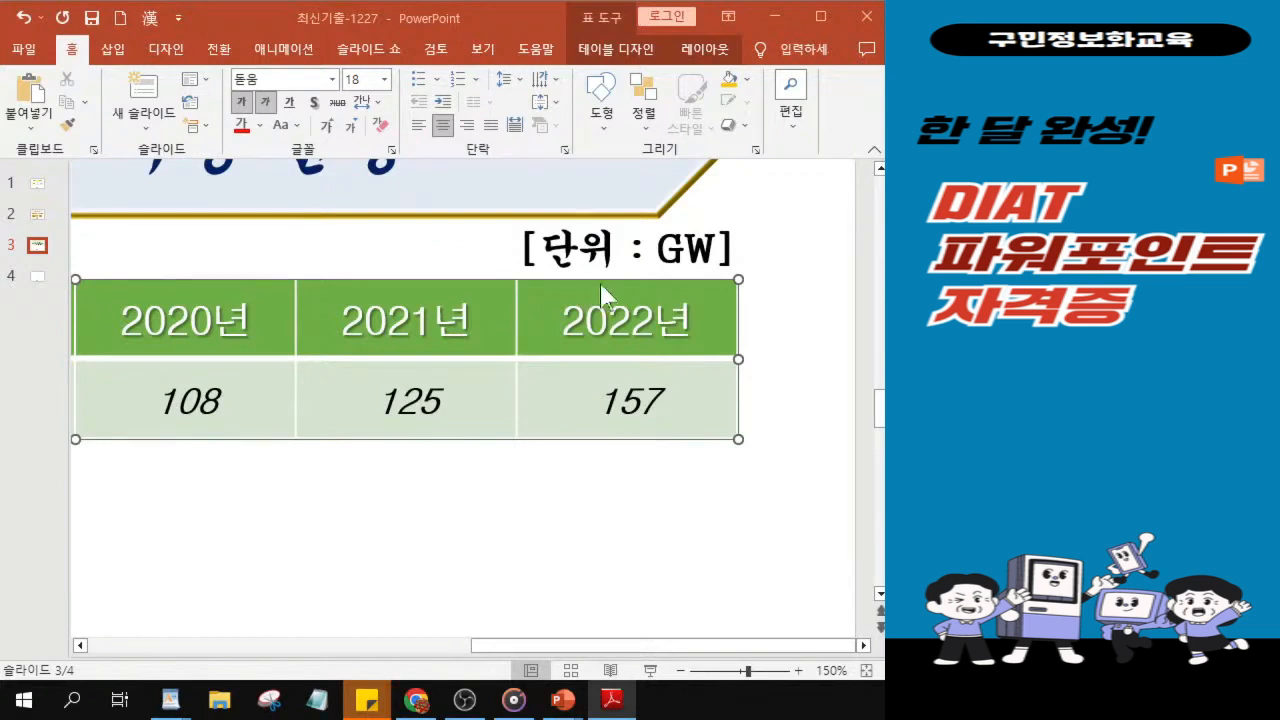
{"action": "left_click", "coordinate": [537, 250]}
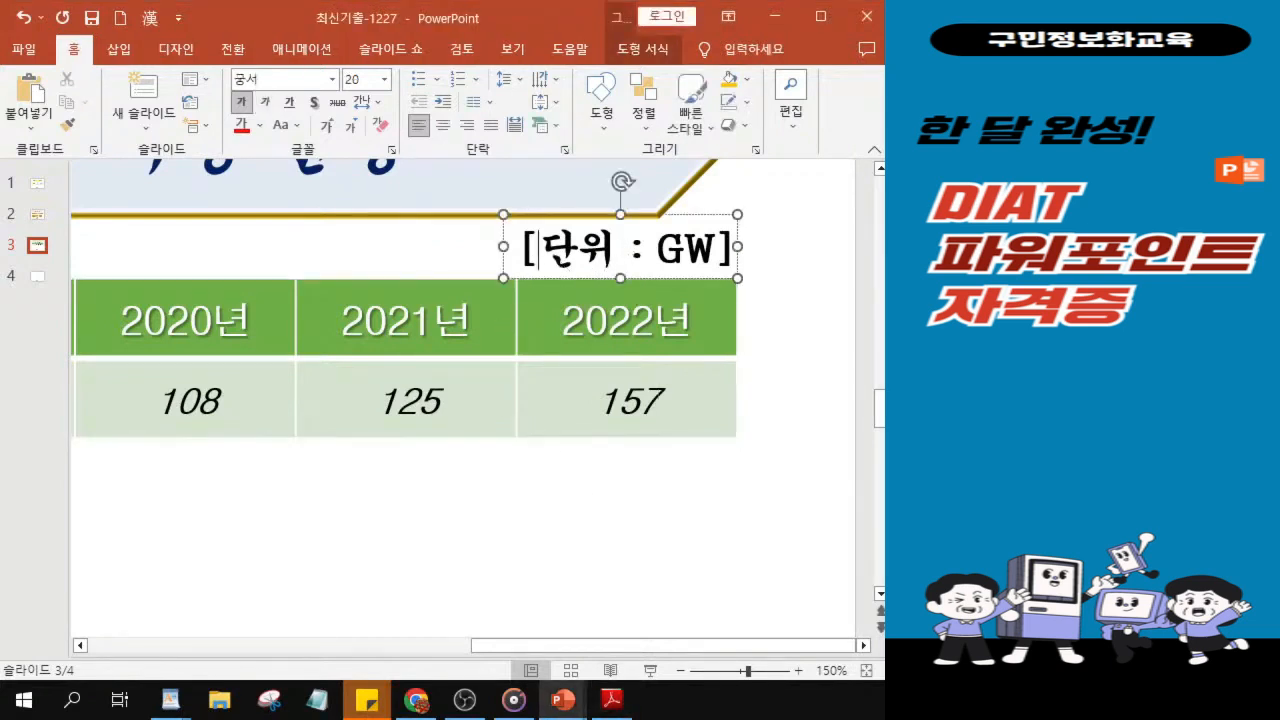
{"action": "left_click", "coordinate": [557, 219]}
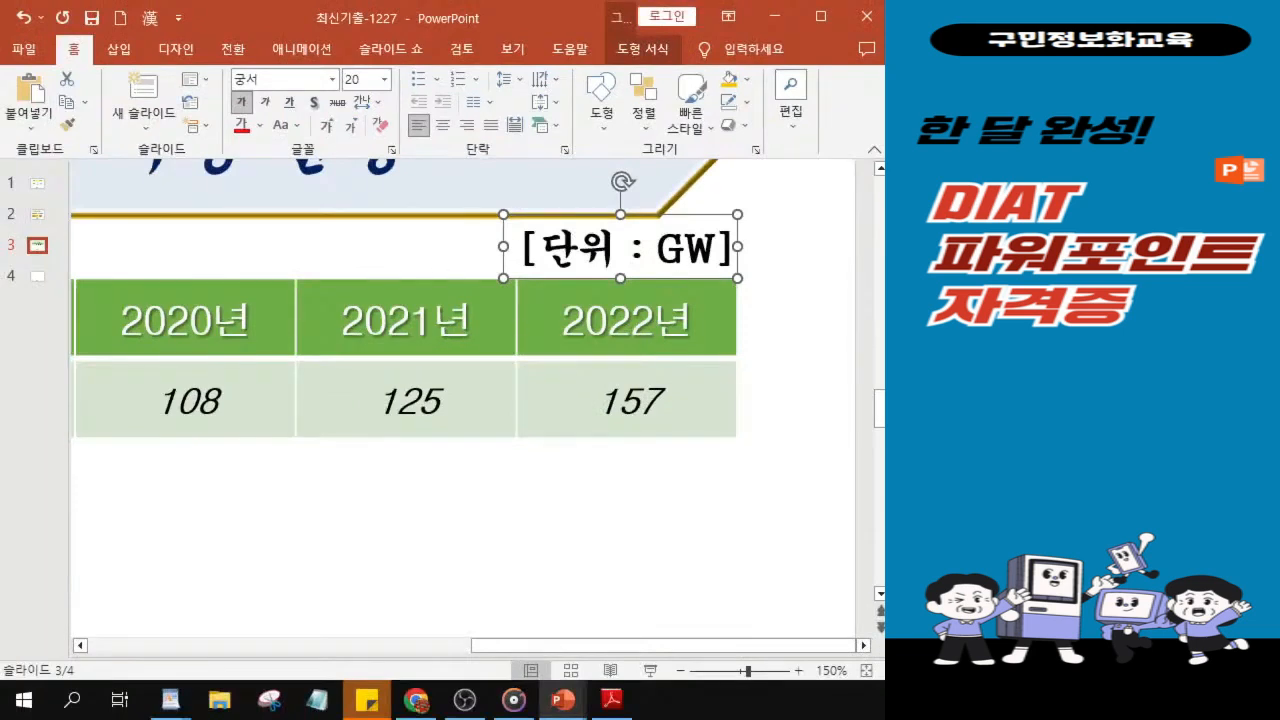
{"action": "left_click_drag", "start_coordinate": [575, 276], "coordinate": [592, 527]}
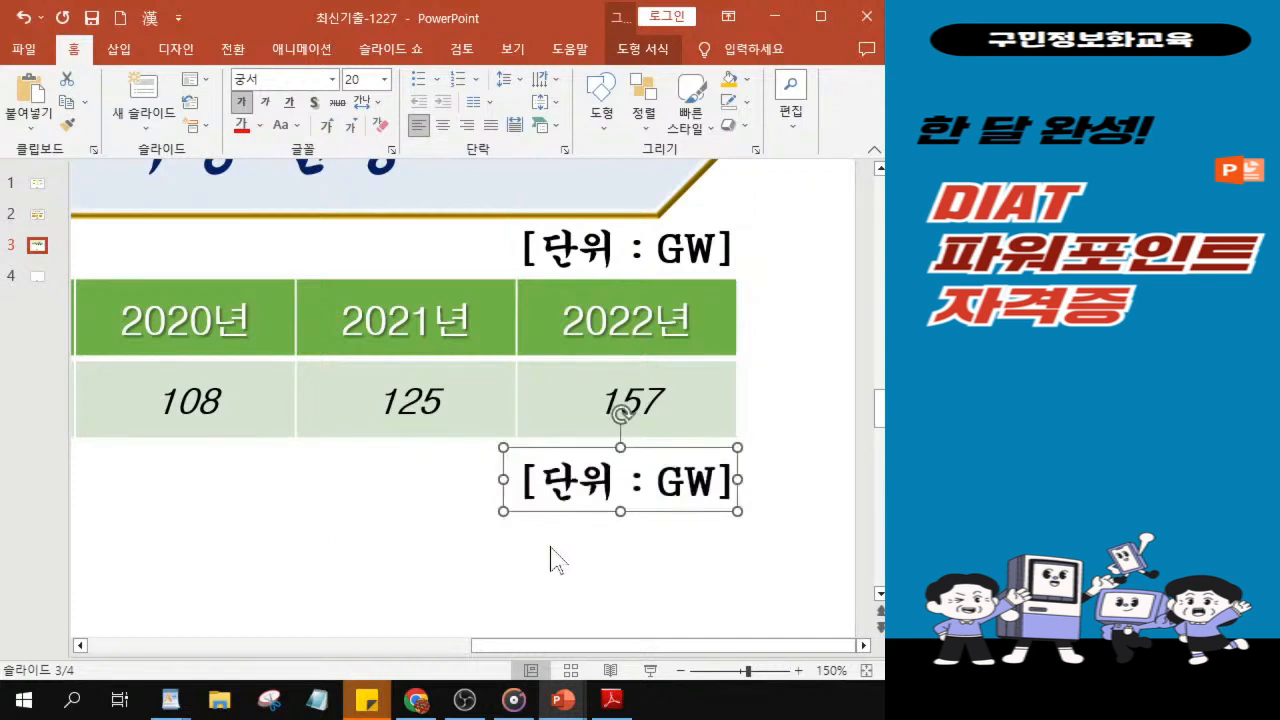
{"action": "key", "text": "Up"}
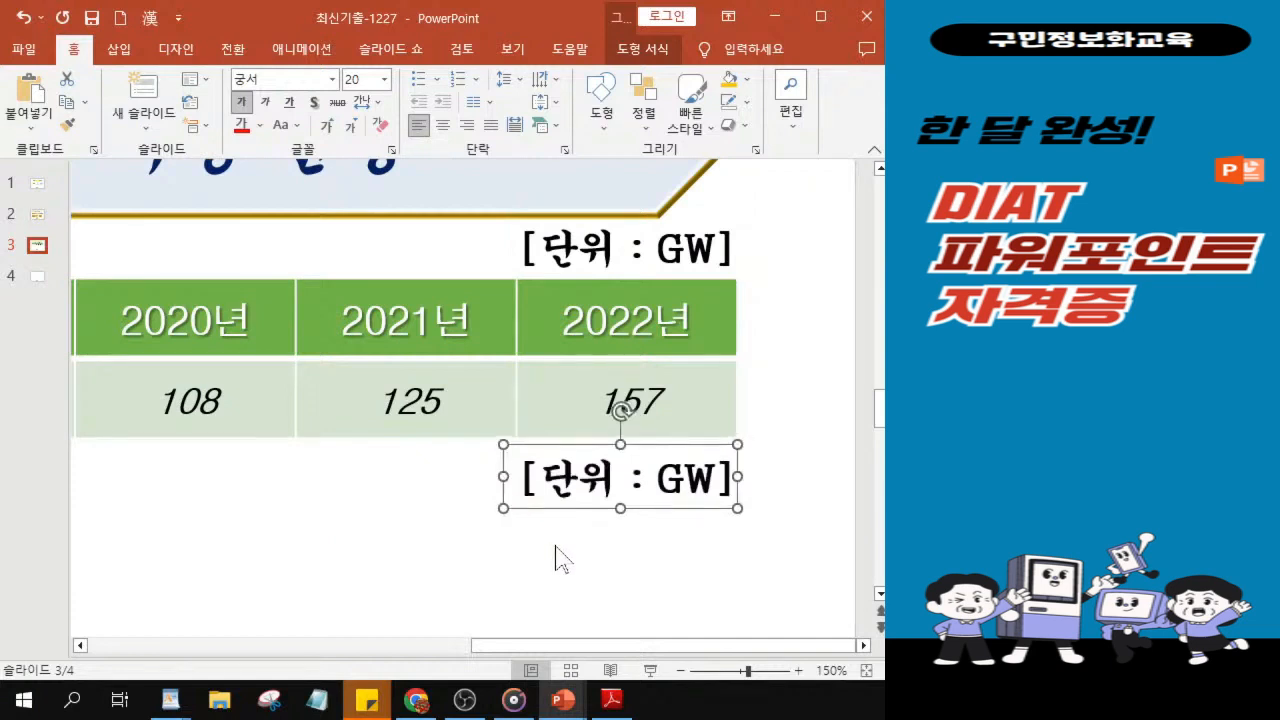
Replace the copied text box's text with [출처 : 한국수출입은행] and size the box to fit it on one line.
{"action": "left_click_drag", "start_coordinate": [503, 476], "coordinate": [158, 488]}
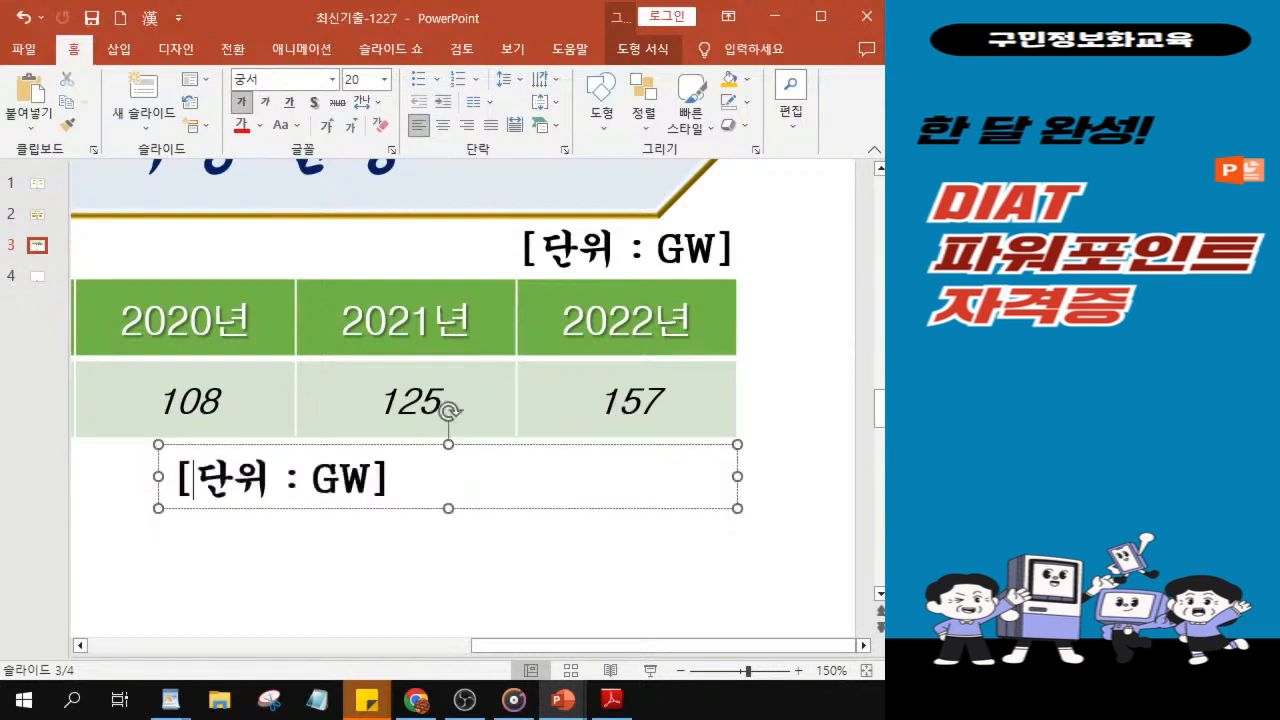
{"action": "key", "text": "shift+Right"}
{"action": "key", "text": "shift+Right"}
{"action": "key", "text": "shift+Right"}
{"action": "key", "text": "shift+Right"}
{"action": "key", "text": "shift+Right"}
{"action": "key", "text": "shift+Right"}
{"action": "key", "text": "shift+Right"}
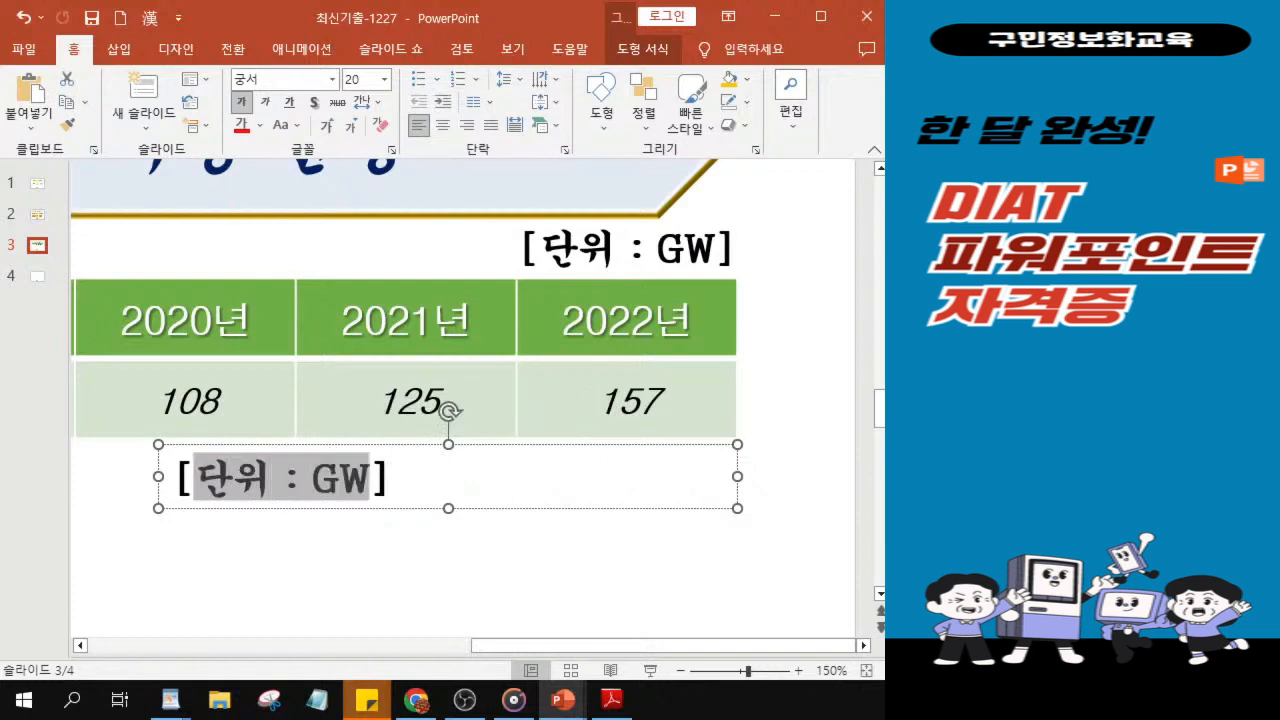
{"action": "type", "text": "출ㅊ"}
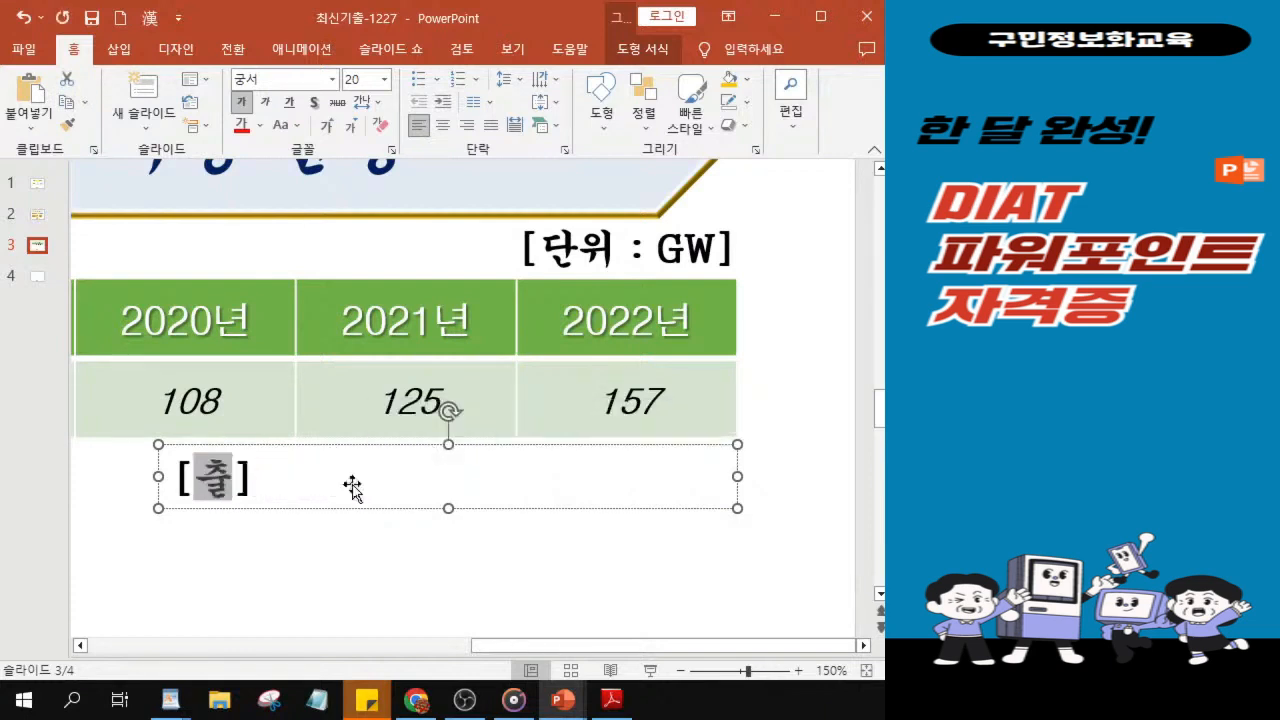
{"action": "type", "text": "처 : 하"}
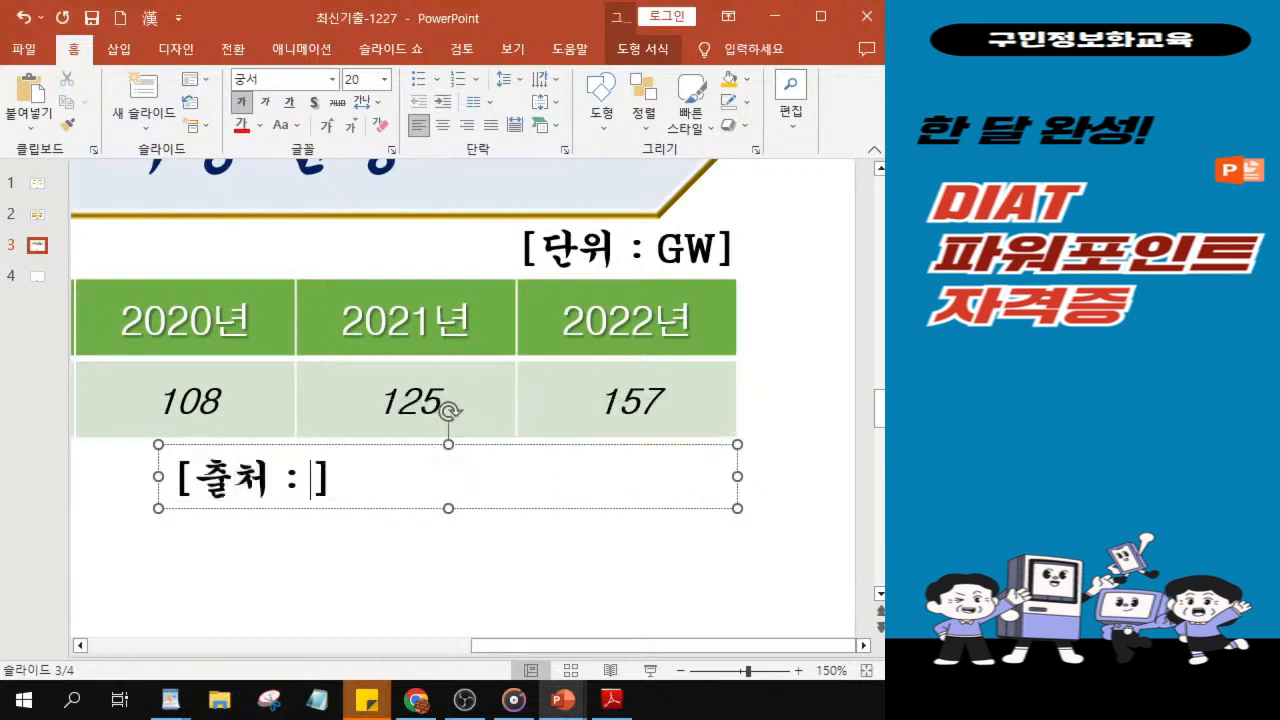
{"action": "type", "text": "한국수"}
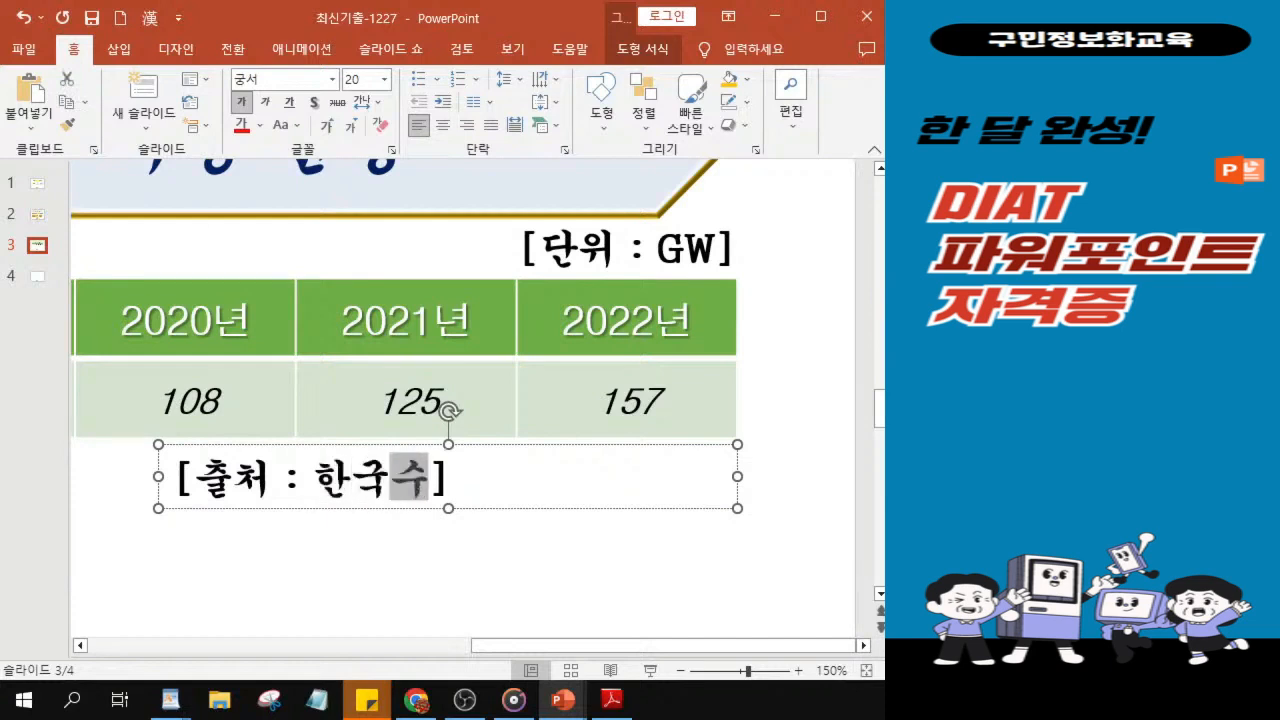
{"action": "type", "text": "출입"}
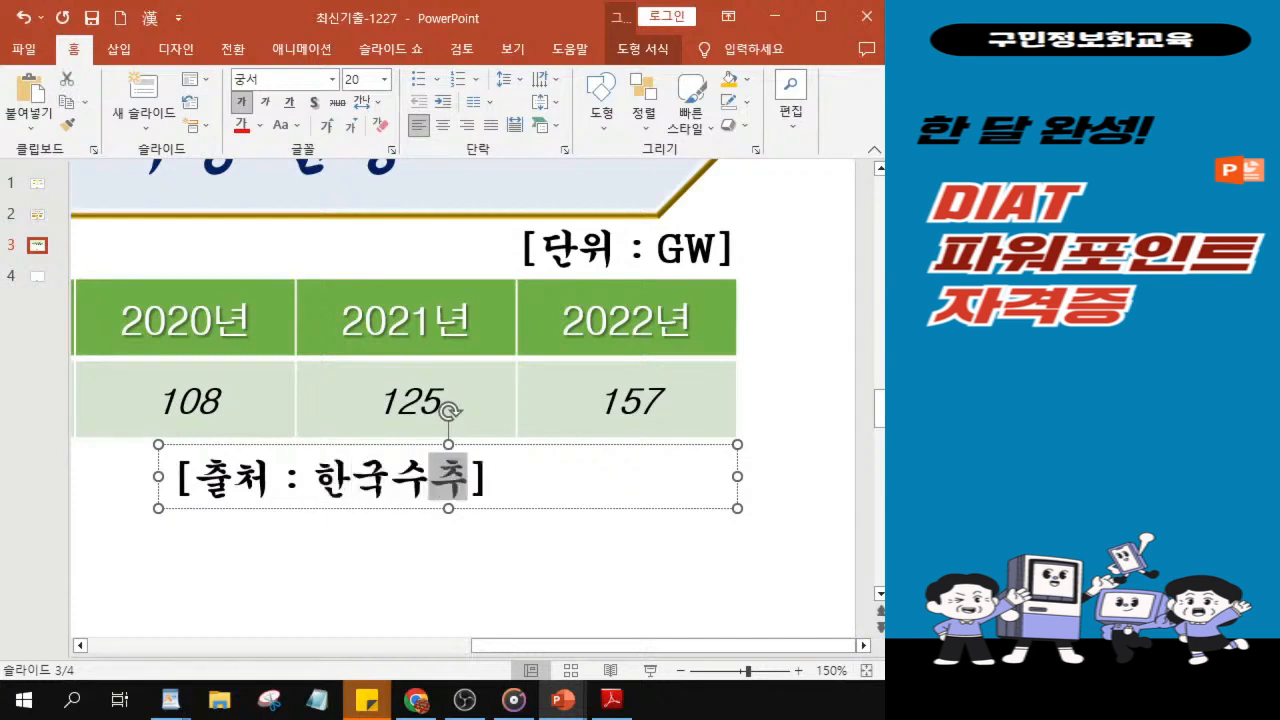
{"action": "type", "text": "은행"}
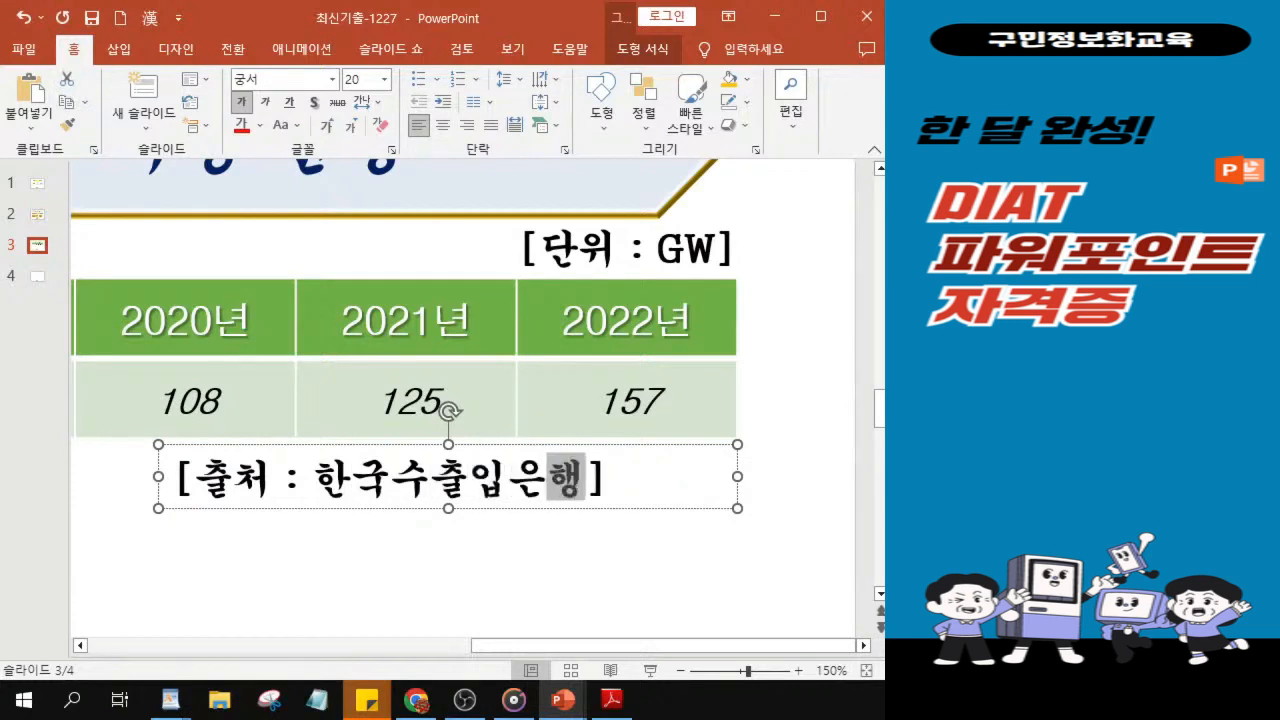
{"action": "left_click_drag", "start_coordinate": [158, 476], "coordinate": [276, 488]}
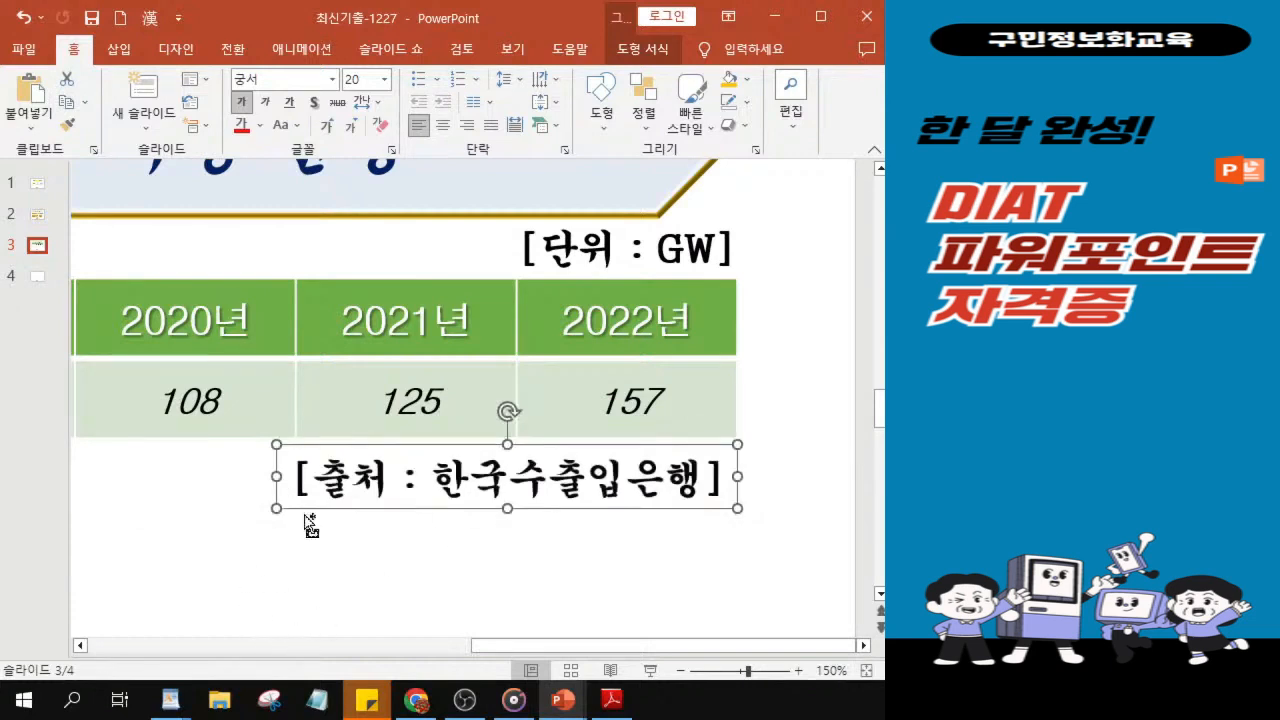
Nudge the [출처 : 한국수출입은행] text box slightly to the right and save the presentation.
{"action": "scroll", "coordinate": [304, 522], "scroll_direction": "up", "scroll_amount": 5, "text": "ctrl"}
{"action": "scroll", "coordinate": [266, 446], "scroll_direction": "up", "scroll_amount": 10, "text": "ctrl"}
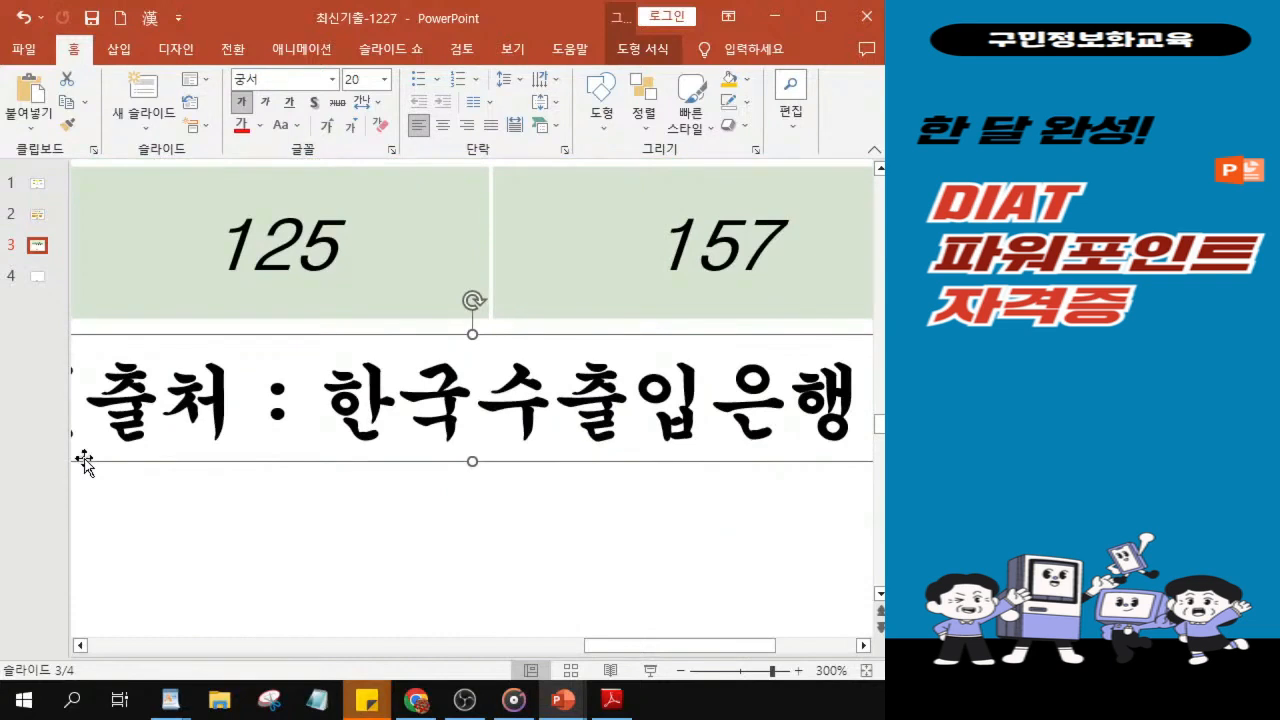
{"action": "scroll", "coordinate": [84, 461], "scroll_direction": "down", "scroll_amount": 10, "text": "ctrl"}
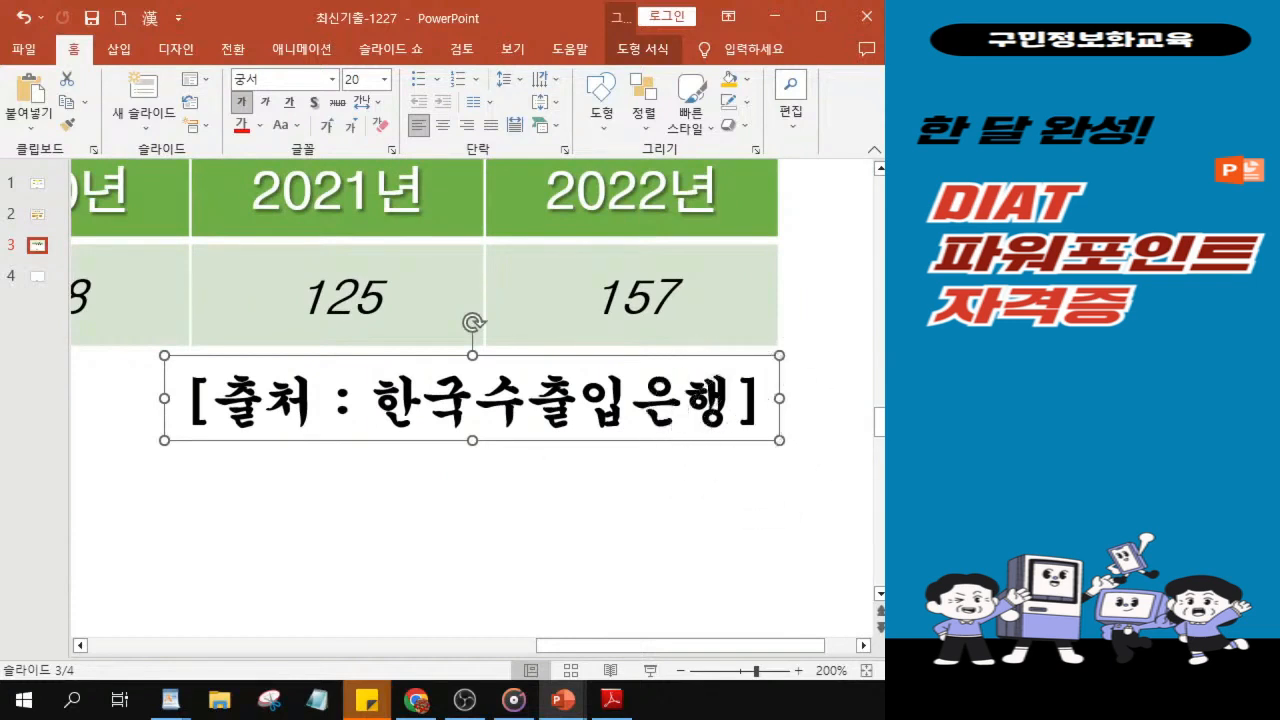
{"action": "scroll", "coordinate": [689, 402], "scroll_direction": "down", "scroll_amount": 5, "text": "ctrl"}
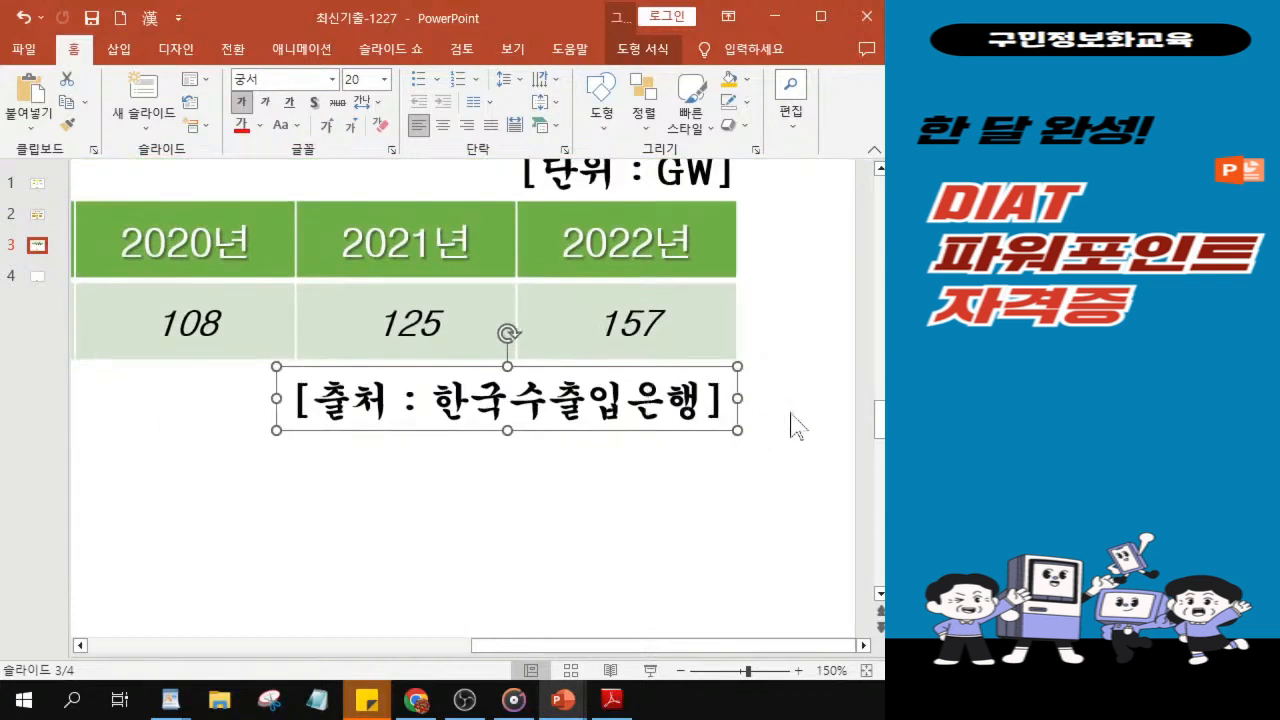
{"action": "key", "text": "Right"}
{"action": "key", "text": "Right"}
{"action": "key", "text": "Right"}
{"action": "key", "text": "Right"}
{"action": "key", "text": "Right"}
{"action": "key", "text": "Right"}
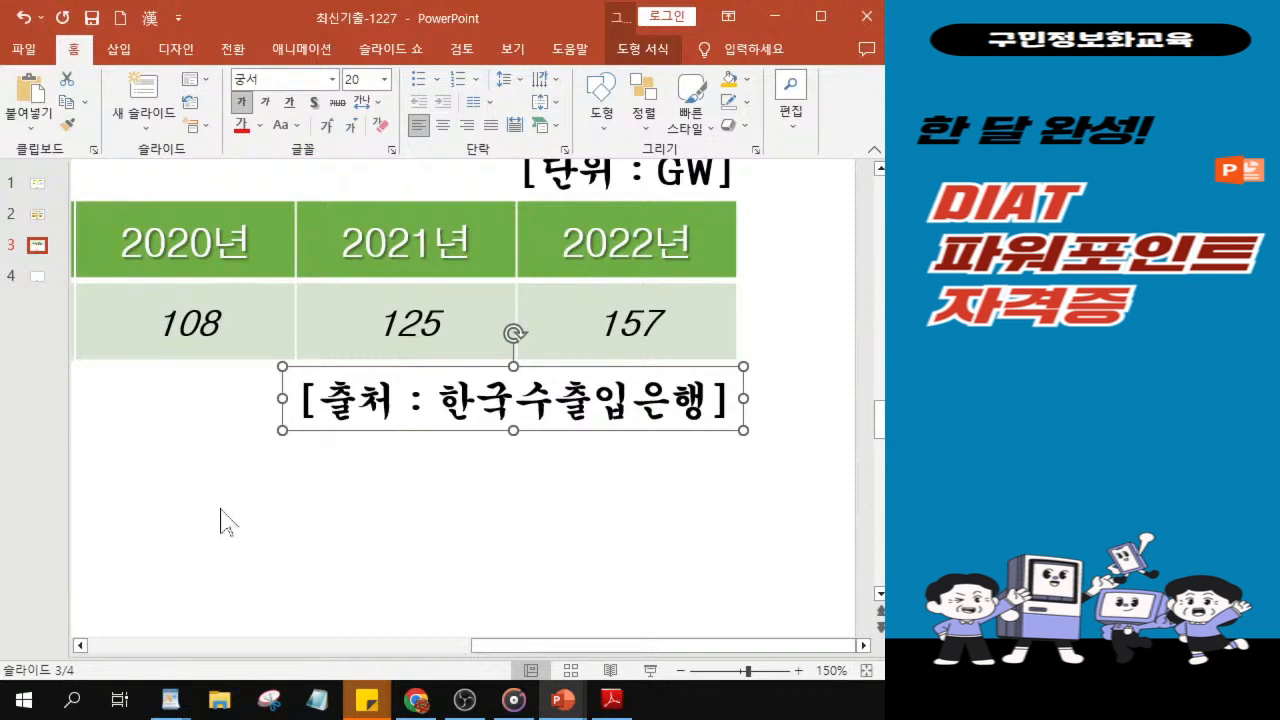
{"action": "left_click", "coordinate": [357, 486]}
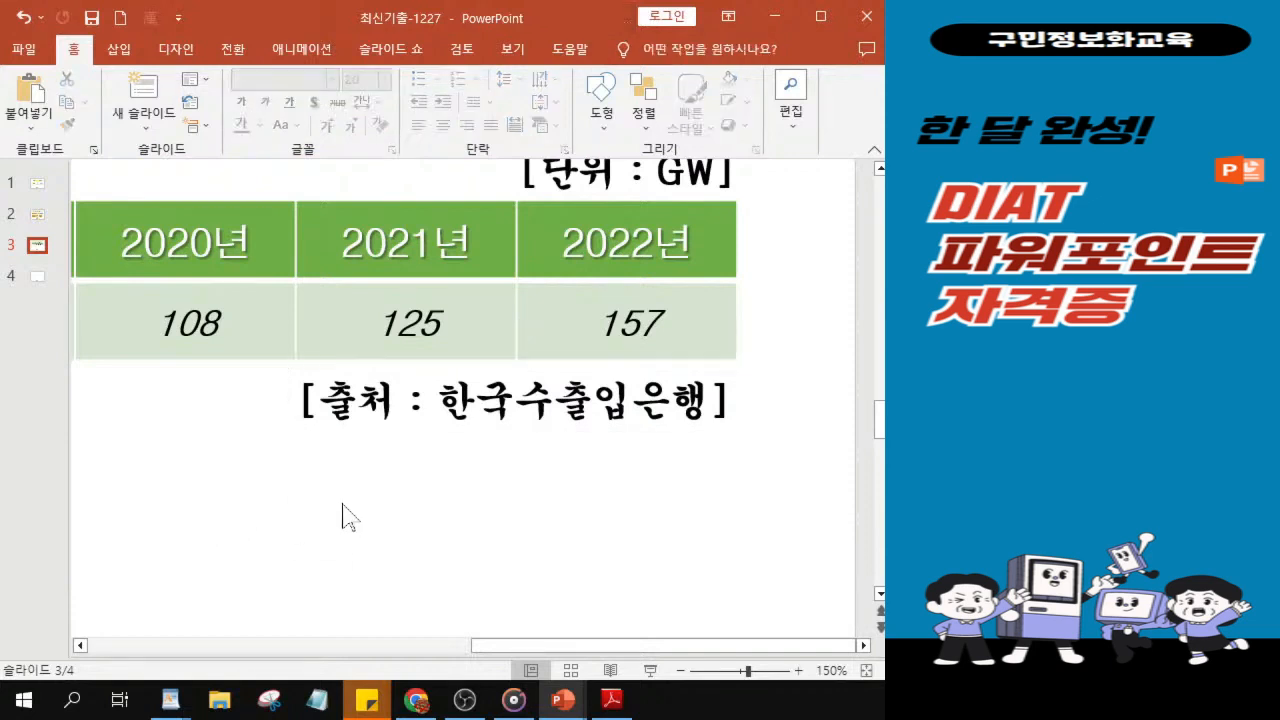
{"action": "left_click", "coordinate": [91, 17]}
Select all cells of the year table on slide 3.
{"action": "scroll", "coordinate": [245, 314], "scroll_direction": "down", "scroll_amount": 5}
{"action": "mouse_move", "coordinate": [245, 314]}
{"action": "left_mouse_down"}
{"action": "mouse_move", "coordinate": [620, 315]}
{"action": "mouse_move", "coordinate": [715, 350]}
{"action": "left_mouse_up"}
{"action": "scroll", "coordinate": [472, 310], "scroll_direction": "up", "scroll_amount": 1}
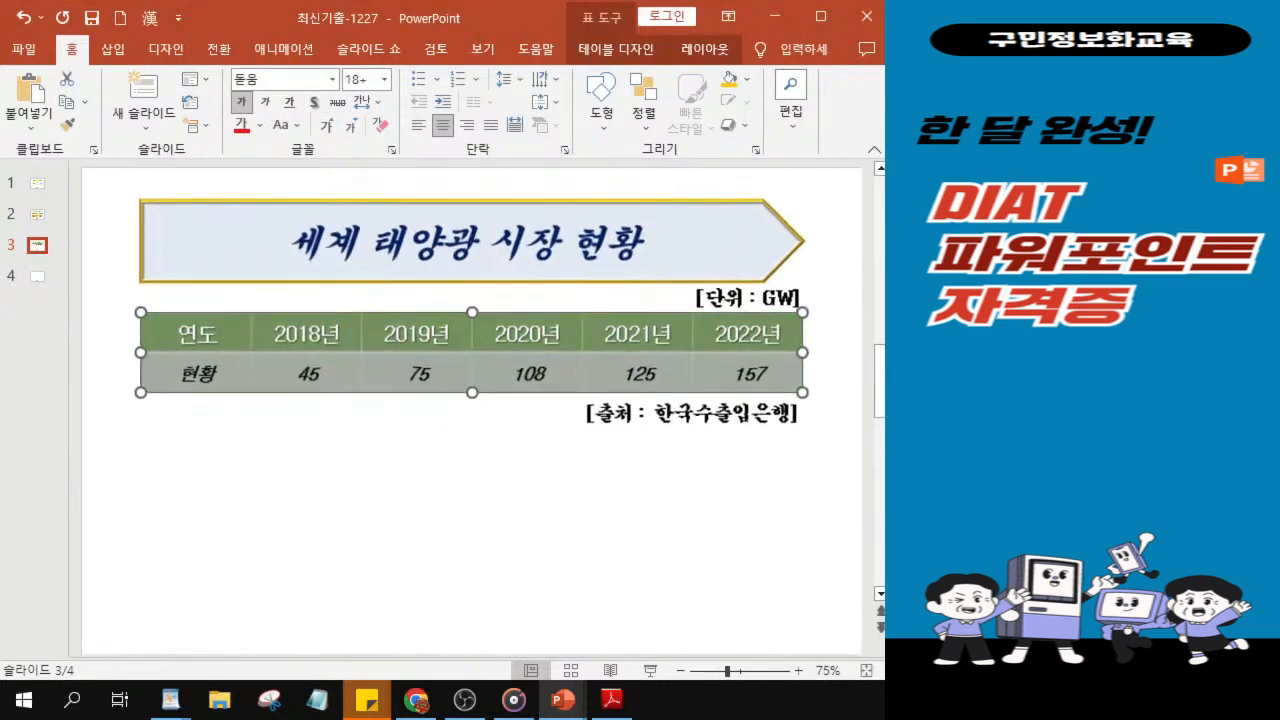
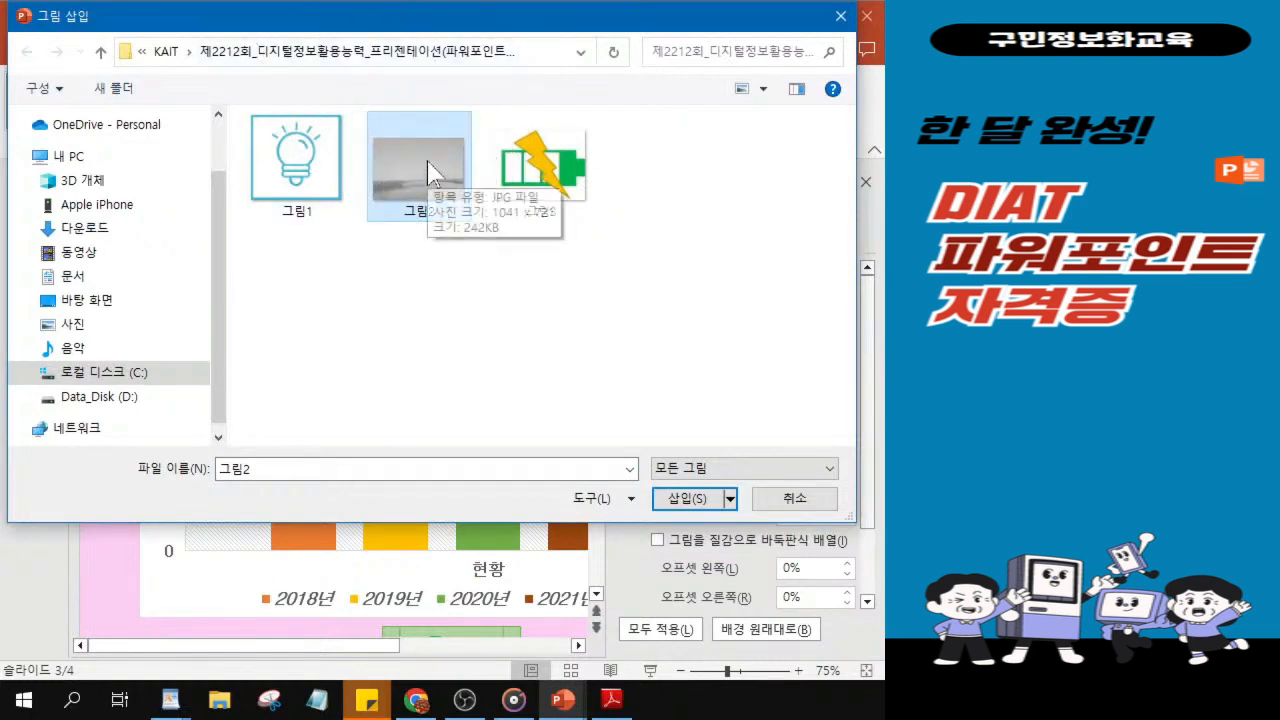
Fill slide 3's background with the picture 그림2.
{"action": "left_click", "coordinate": [682, 506]}
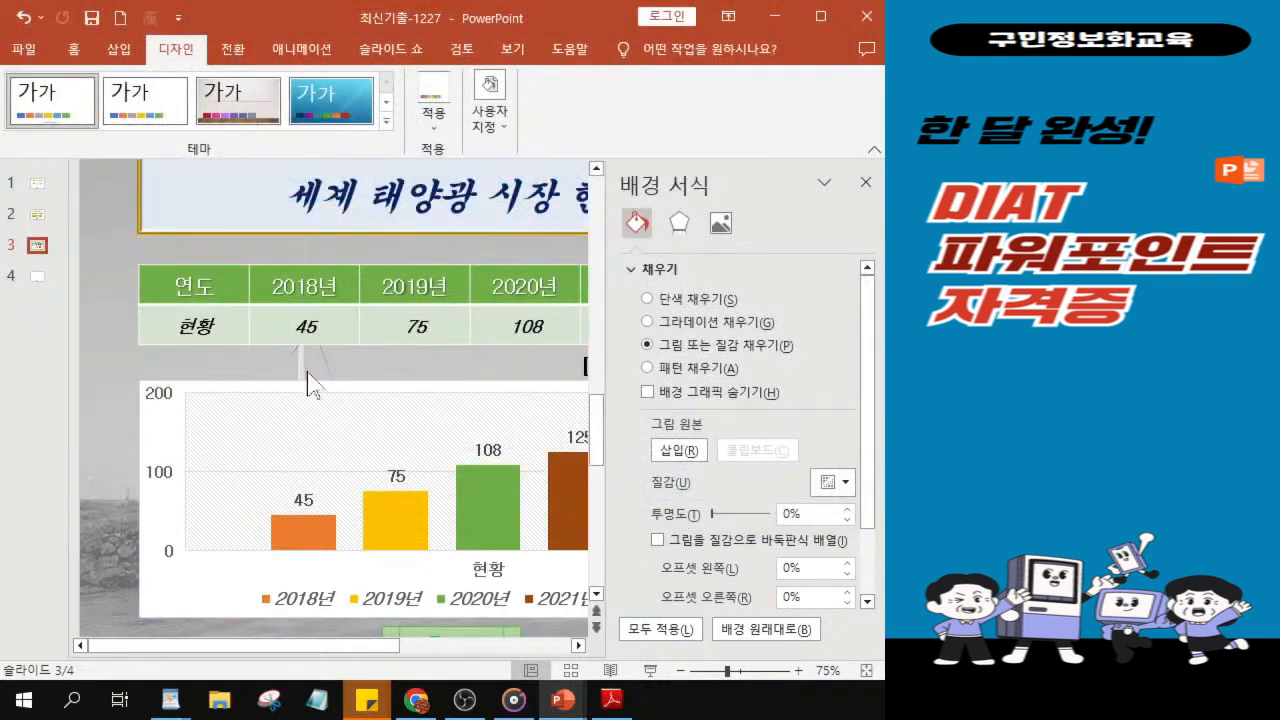
Apply the 날아오기 animation to slide 3's bar chart and save the presentation.
{"action": "left_click", "coordinate": [875, 180]}
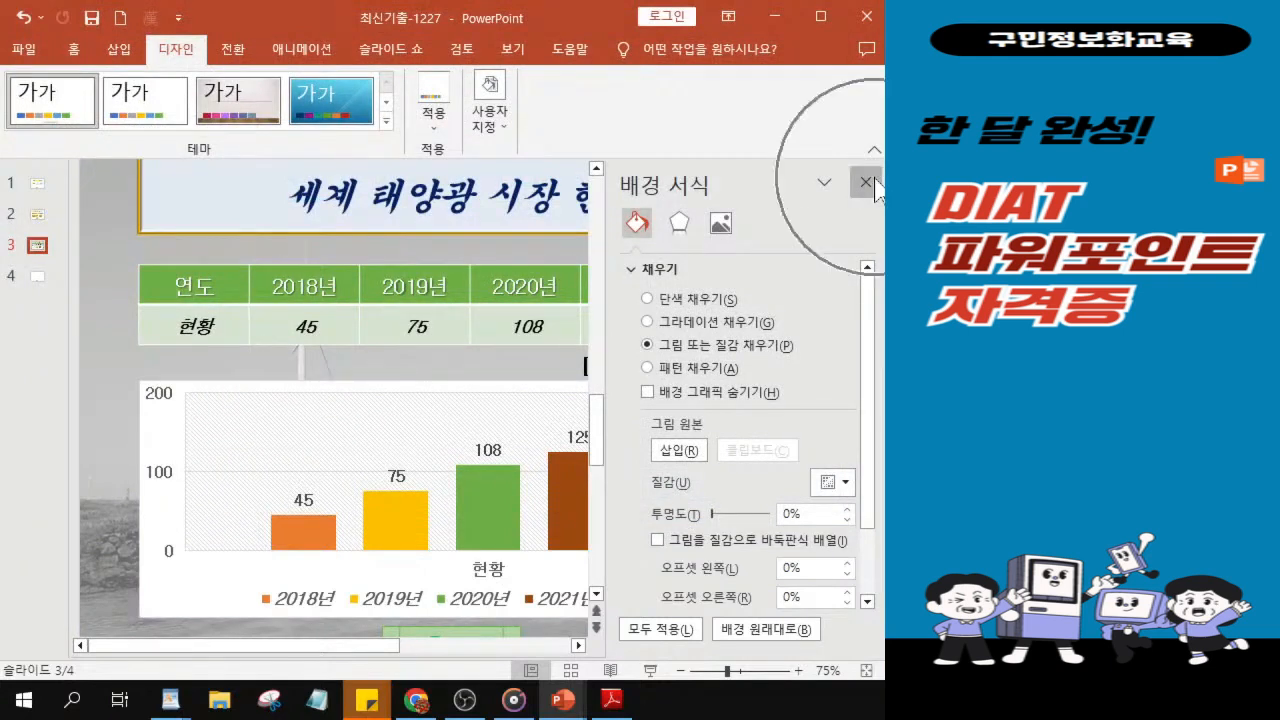
{"action": "left_click", "coordinate": [866, 182]}
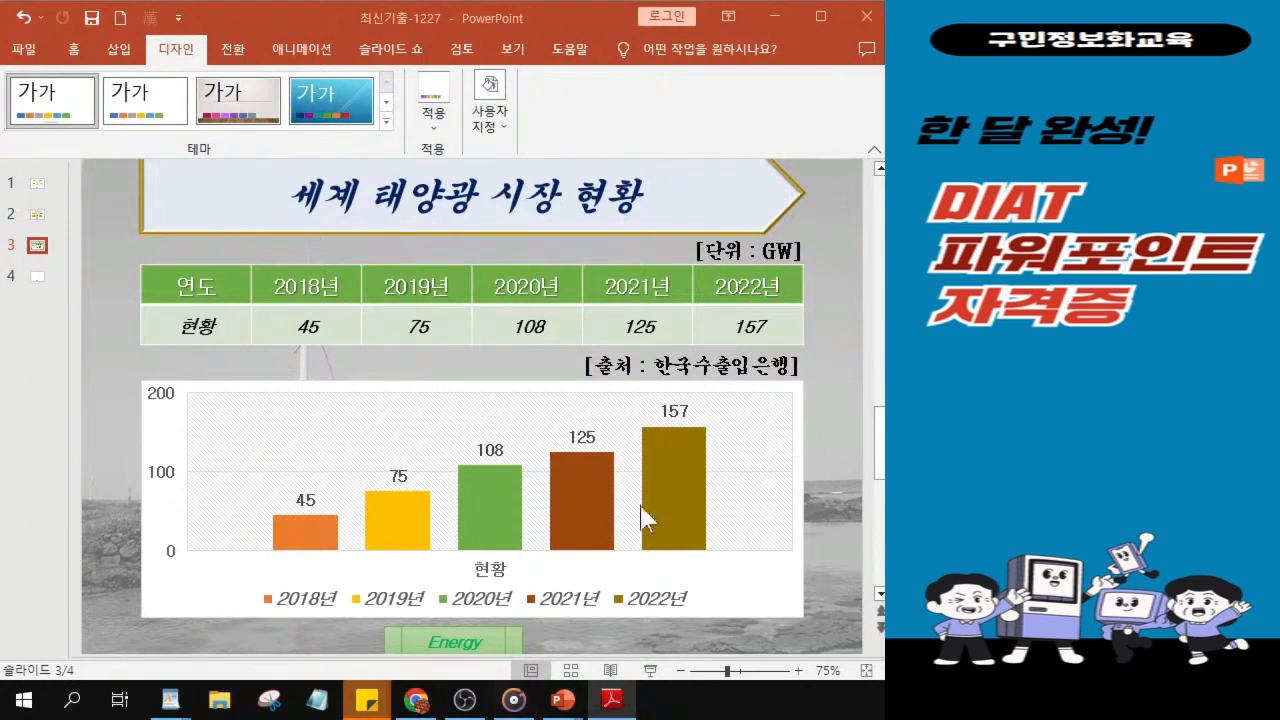
{"action": "left_click", "coordinate": [170, 432]}
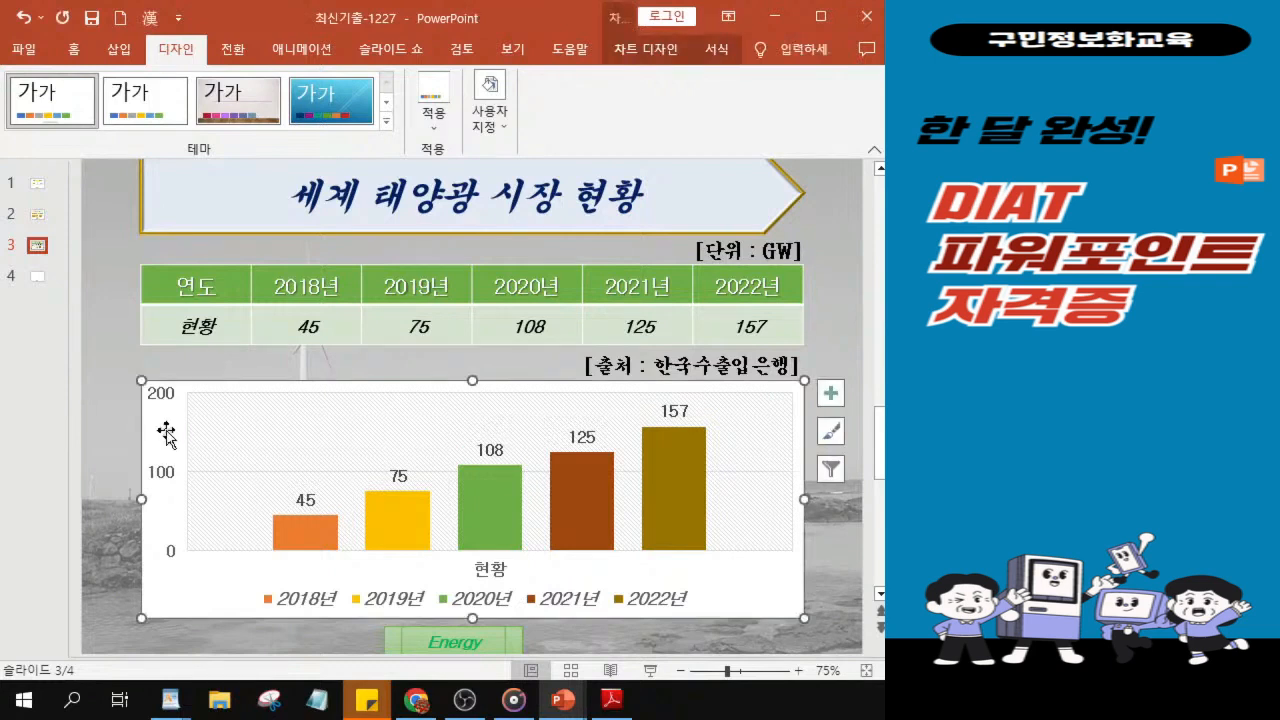
{"action": "left_click", "coordinate": [303, 50]}
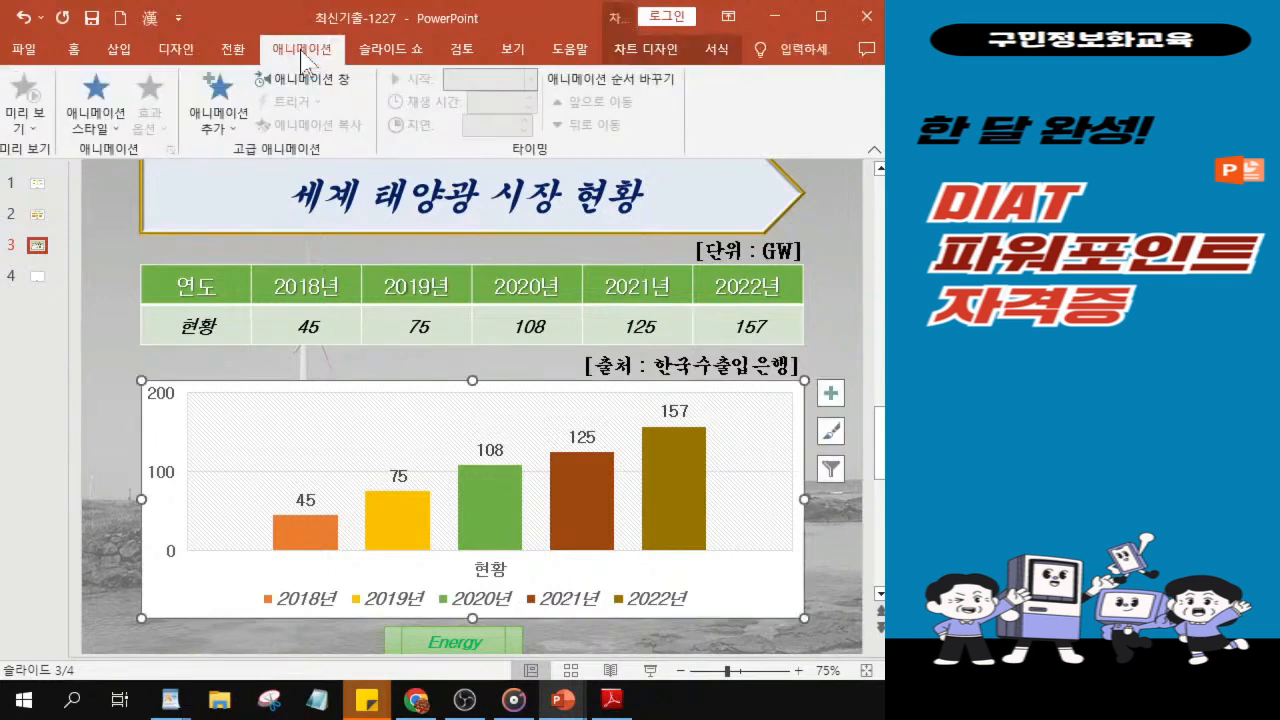
{"action": "left_click", "coordinate": [820, 17]}
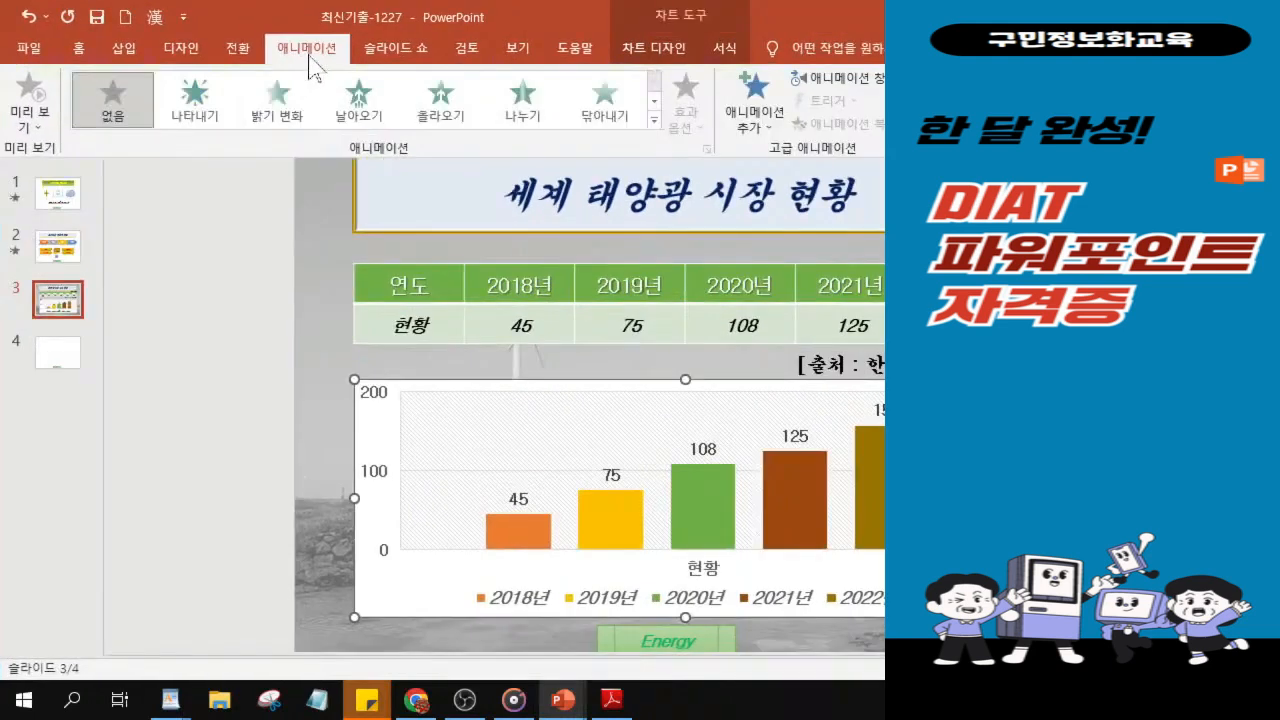
{"action": "left_click", "coordinate": [355, 110]}
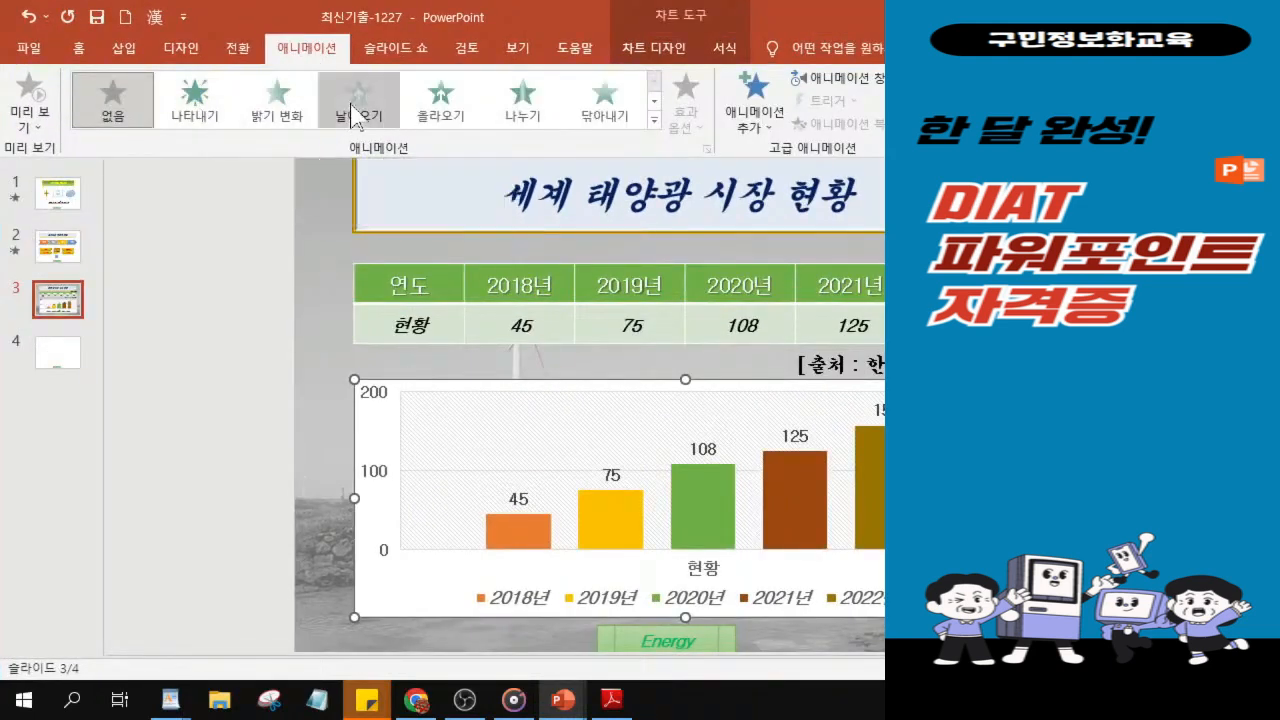
{"action": "left_click", "coordinate": [355, 110]}
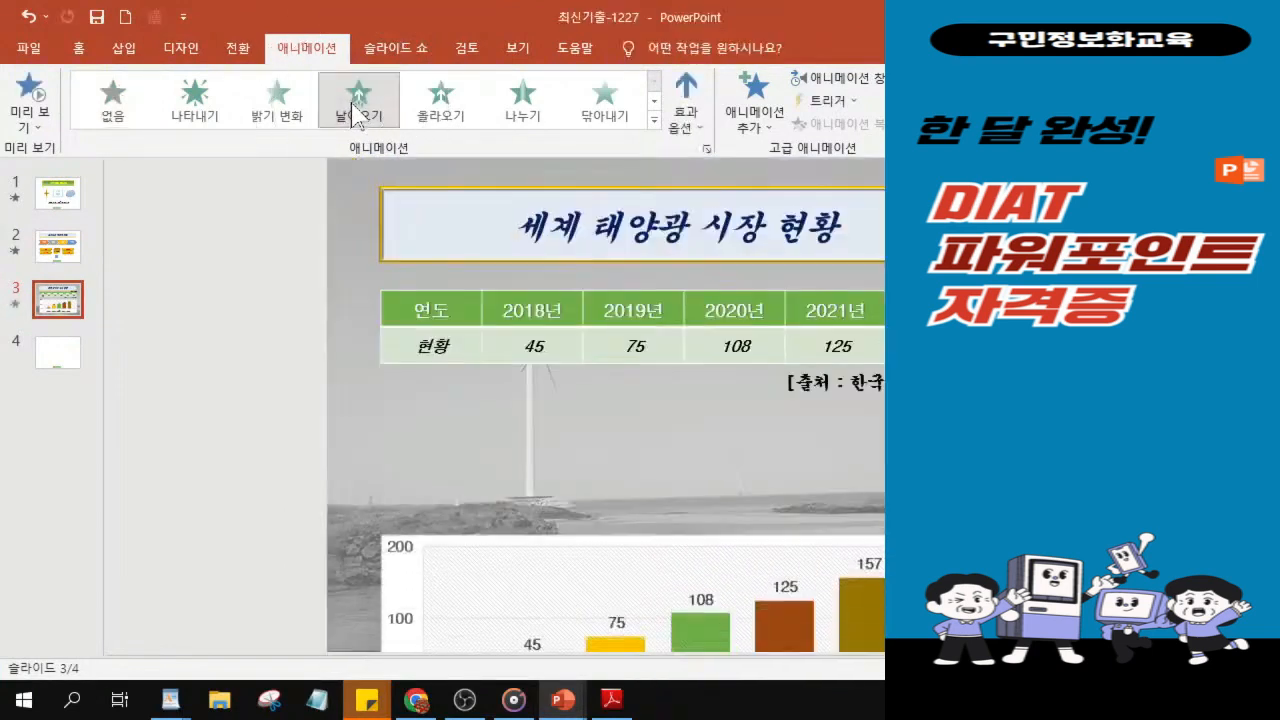
{"action": "mouse_move", "coordinate": [555, 17]}
{"action": "left_mouse_down"}
{"action": "mouse_move", "coordinate": [555, 45]}
{"action": "mouse_move", "coordinate": [500, 23]}
{"action": "mouse_move", "coordinate": [570, 25]}
{"action": "mouse_move", "coordinate": [566, 12]}
{"action": "left_mouse_up"}
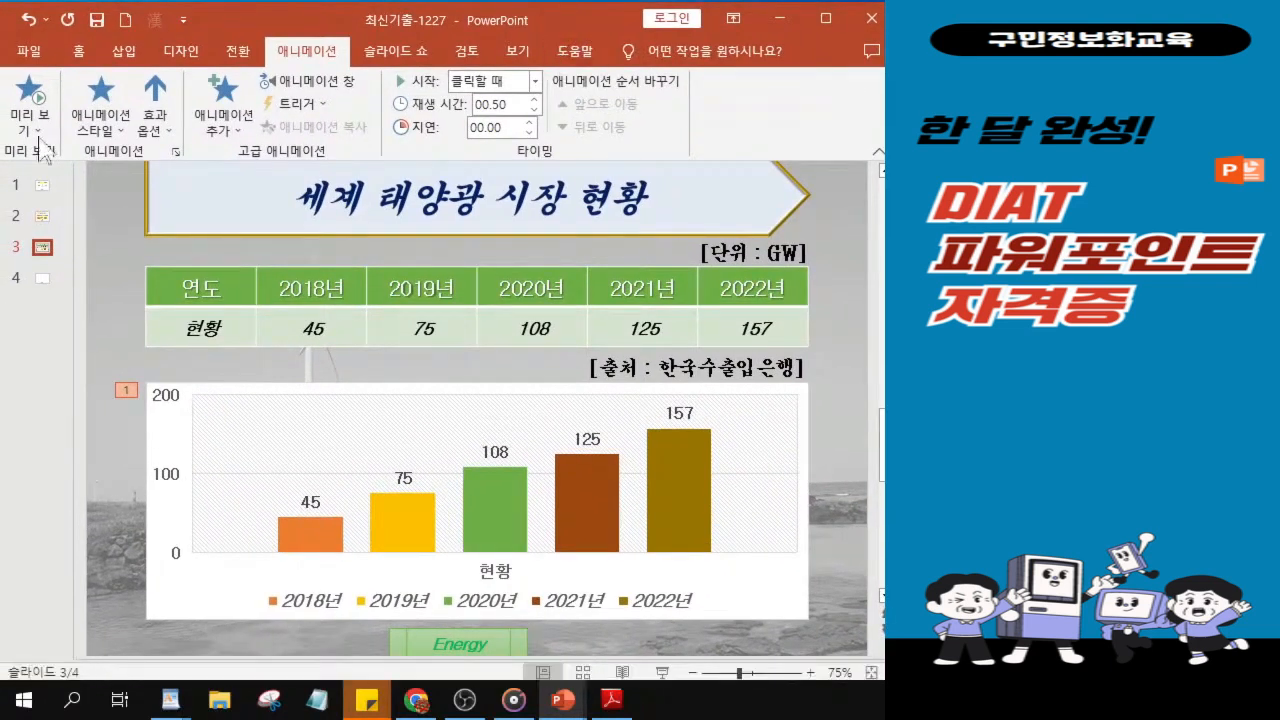
{"action": "left_click", "coordinate": [97, 21]}
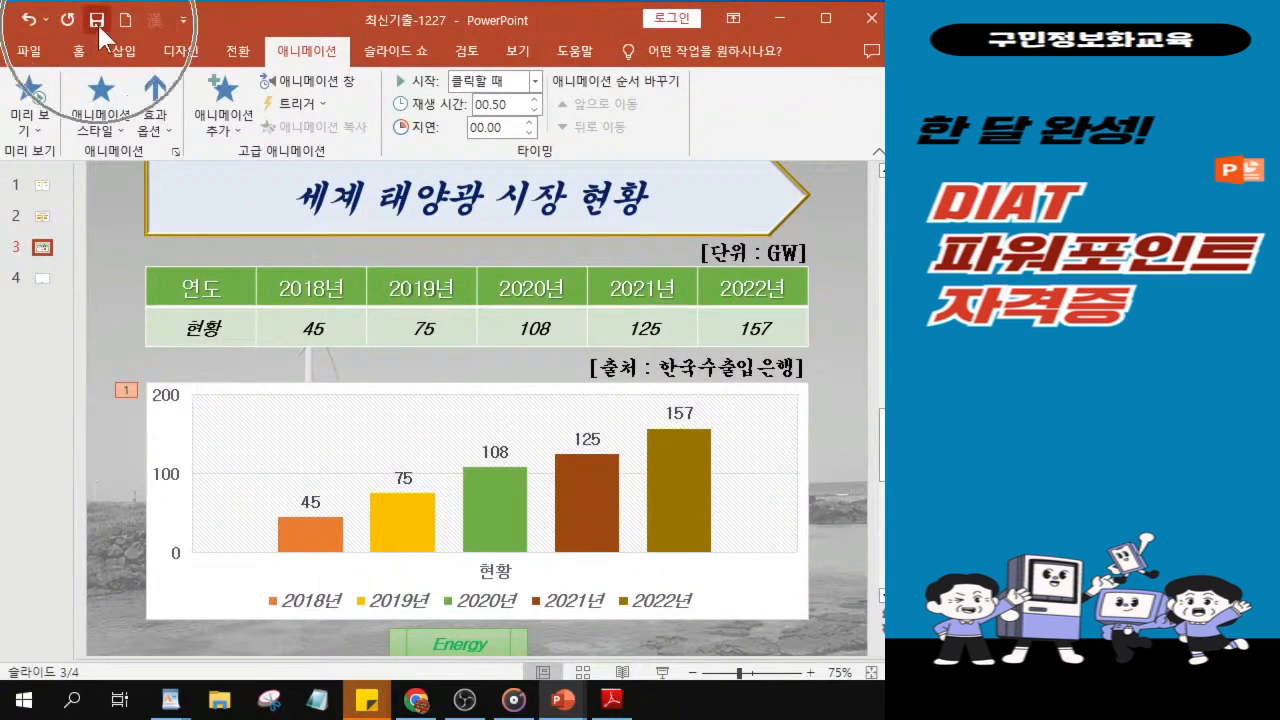
{"action": "left_click", "coordinate": [97, 22]}
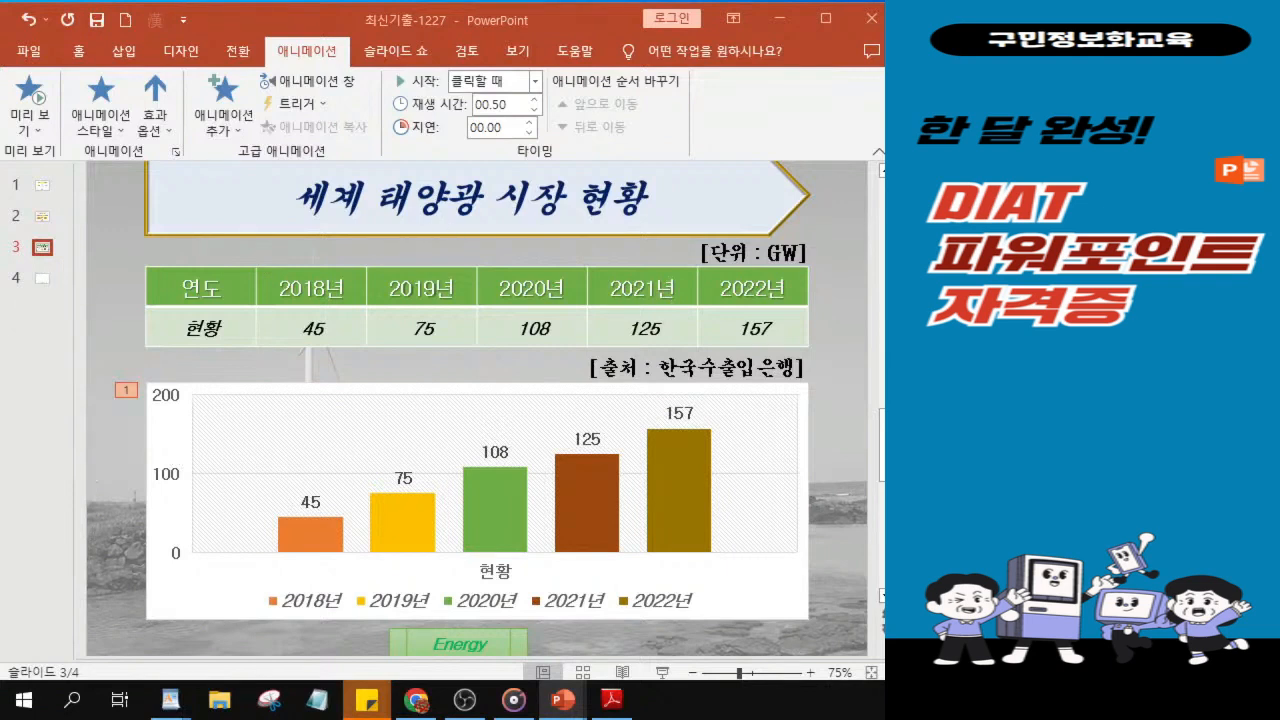
Switch to the exam PDF and examine the required layout of slide 4.
{"action": "key", "text": "alt+Tab"}
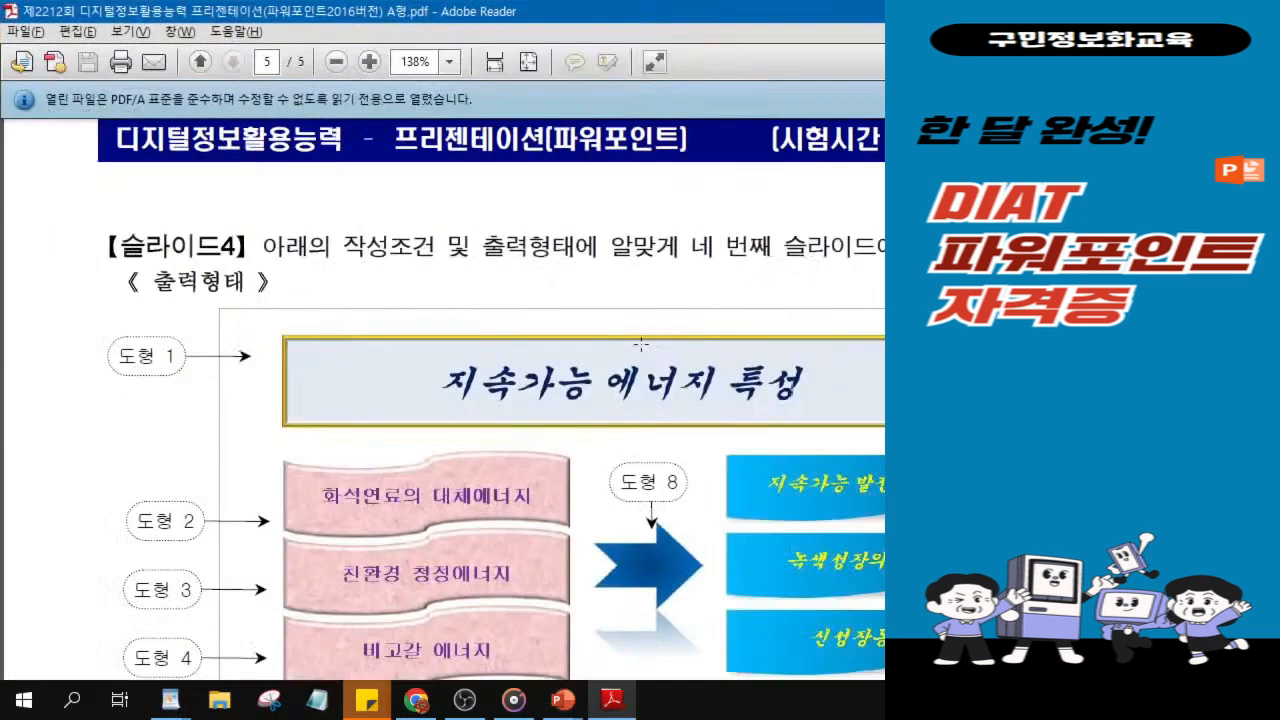
{"action": "key", "text": "ctrl"}
{"action": "key", "text": "ctrl"}
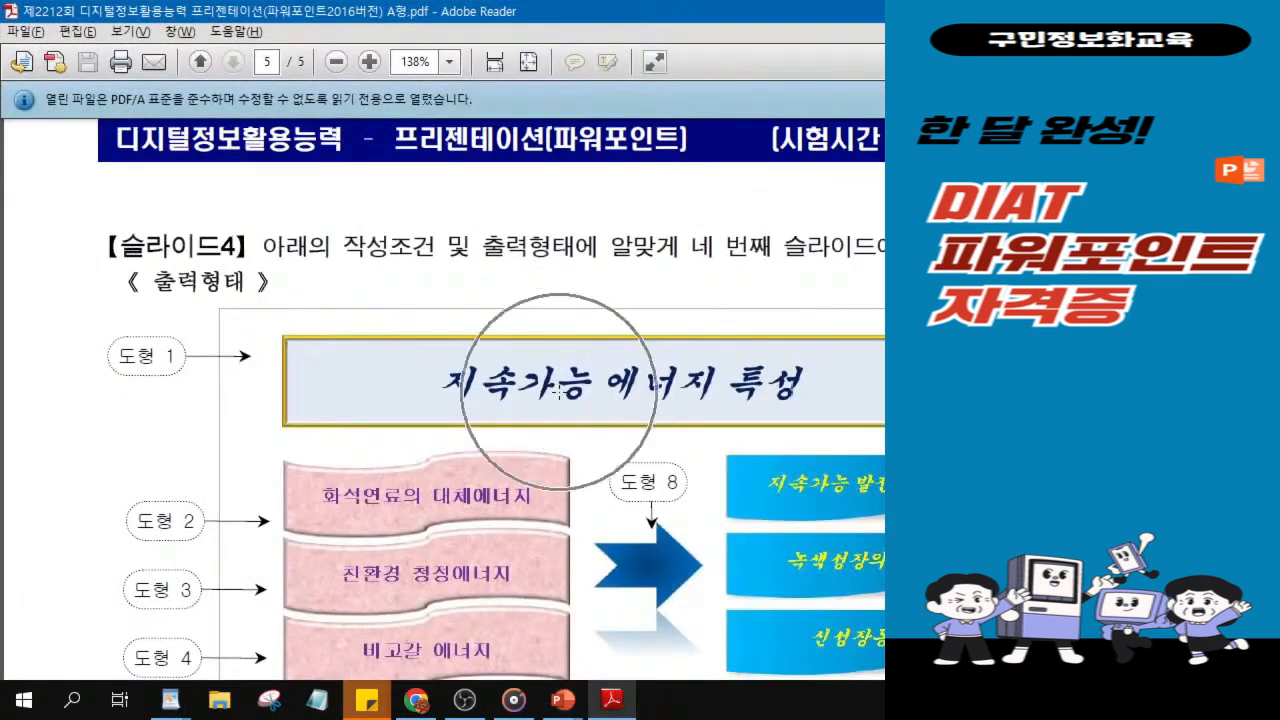
{"action": "scroll", "coordinate": [690, 337], "scroll_direction": "down", "scroll_amount": 1}
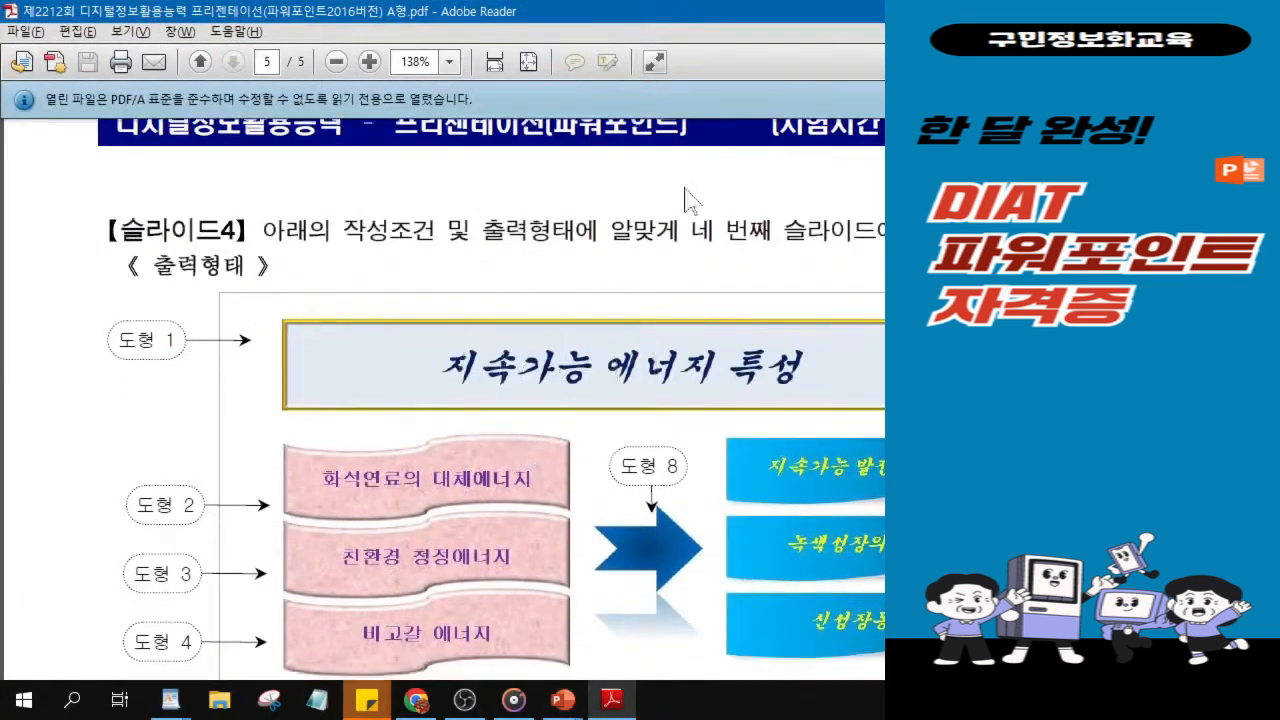
{"action": "left_click_drag", "start_coordinate": [945, 12], "coordinate": [1120, 20]}
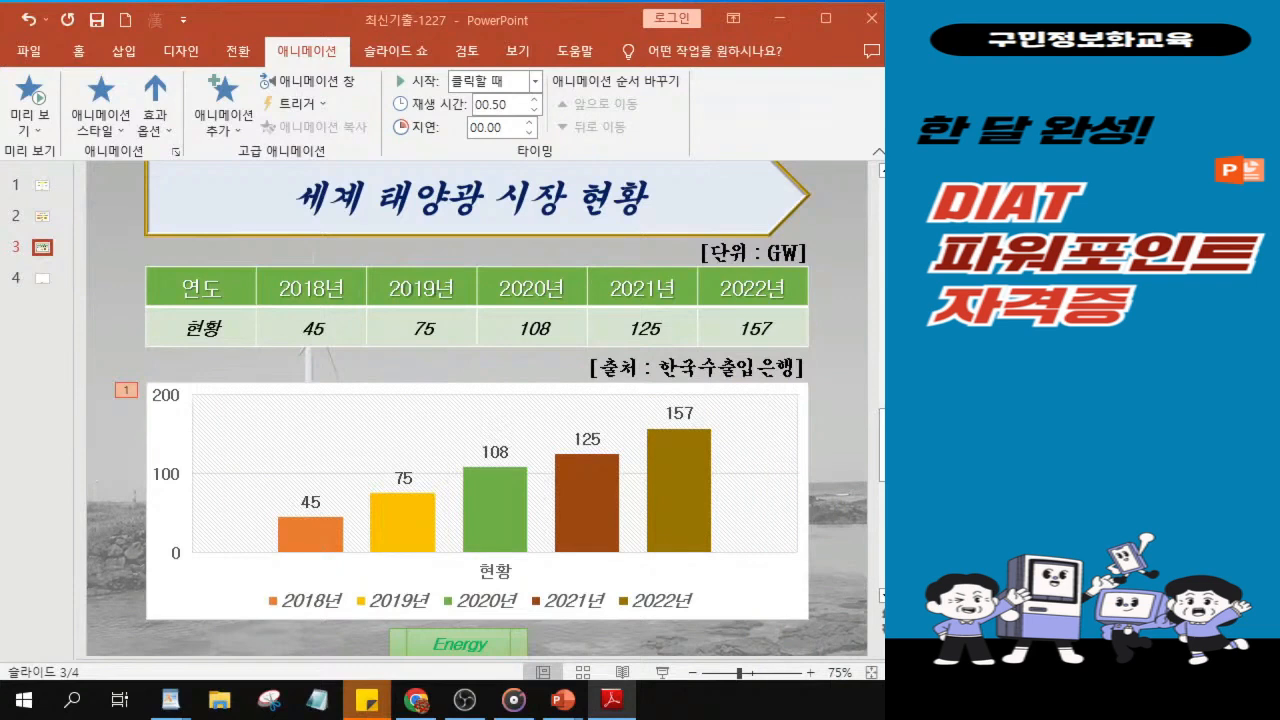
Copy the pentagon title shape from slide 3 in PowerPoint and paste it onto slide 4.
{"action": "left_click", "coordinate": [208, 217]}
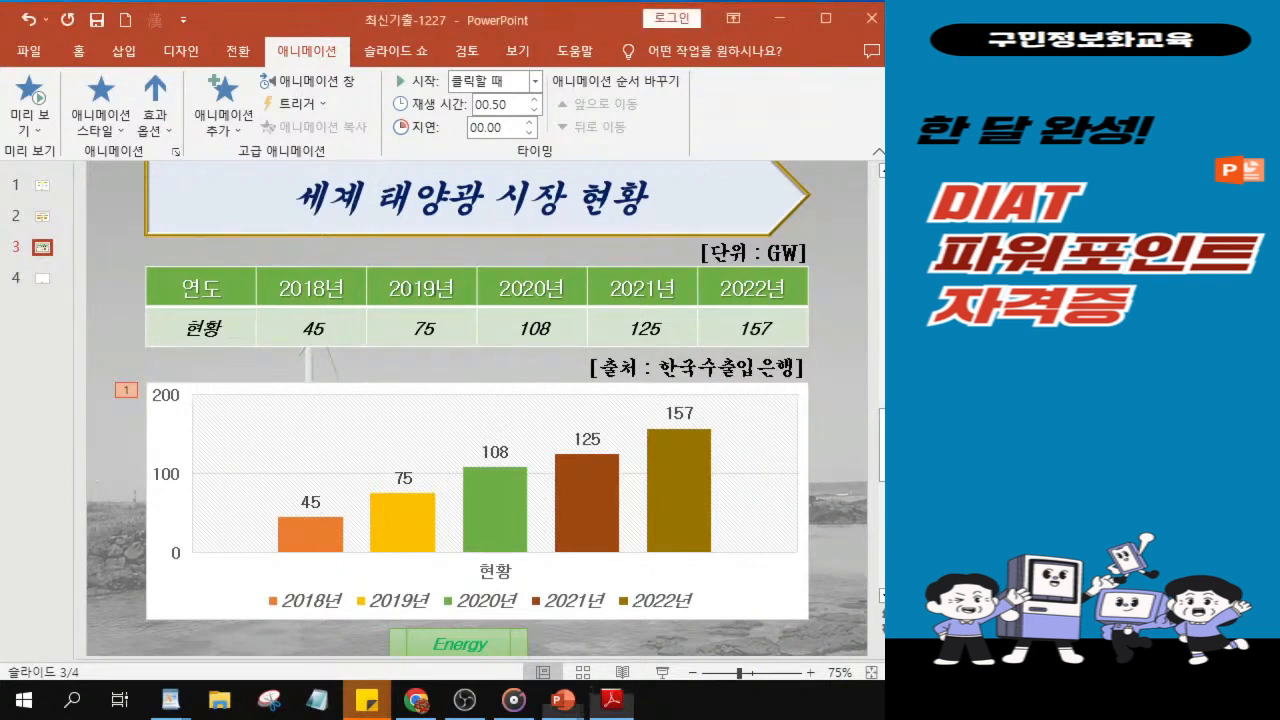
{"action": "left_click", "coordinate": [222, 213]}
{"action": "scroll", "coordinate": [224, 212], "scroll_direction": "up", "scroll_amount": 1}
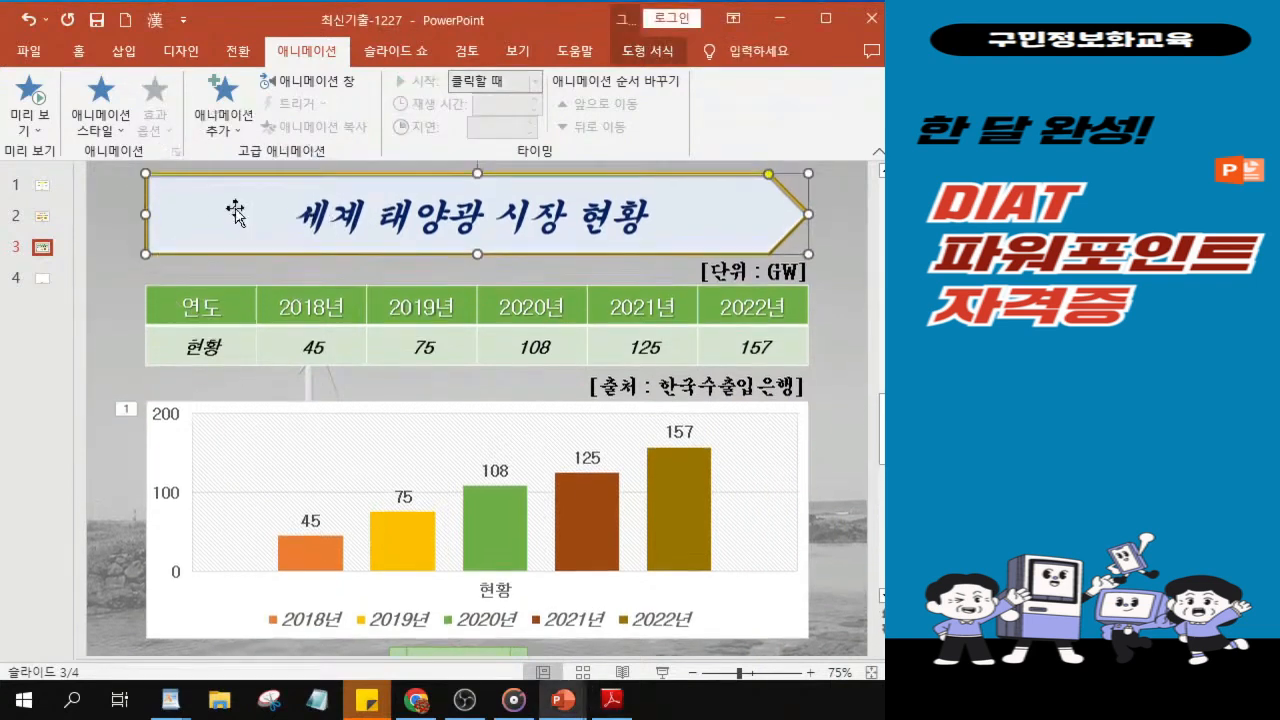
{"action": "scroll", "coordinate": [250, 245], "scroll_direction": "down", "scroll_amount": 1}
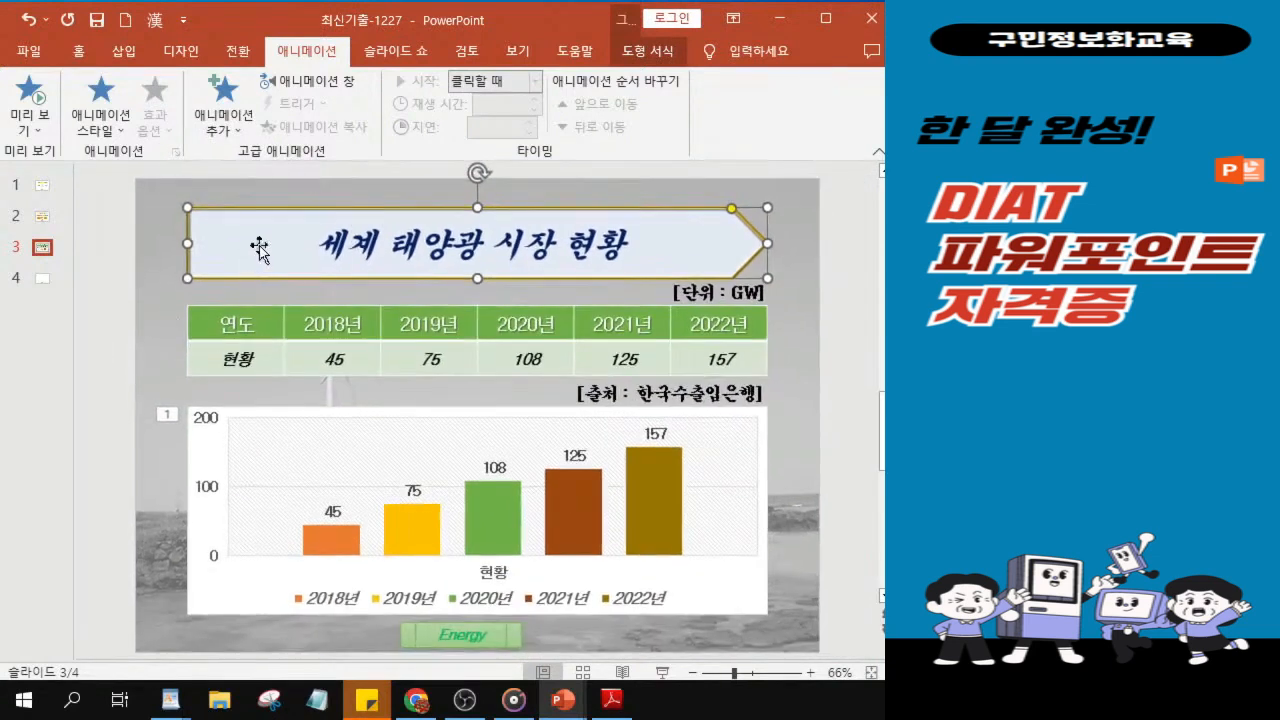
{"action": "left_click_drag", "start_coordinate": [259, 248], "coordinate": [263, 255]}
{"action": "left_click", "coordinate": [42, 280]}
{"action": "left_click", "coordinate": [40, 283]}
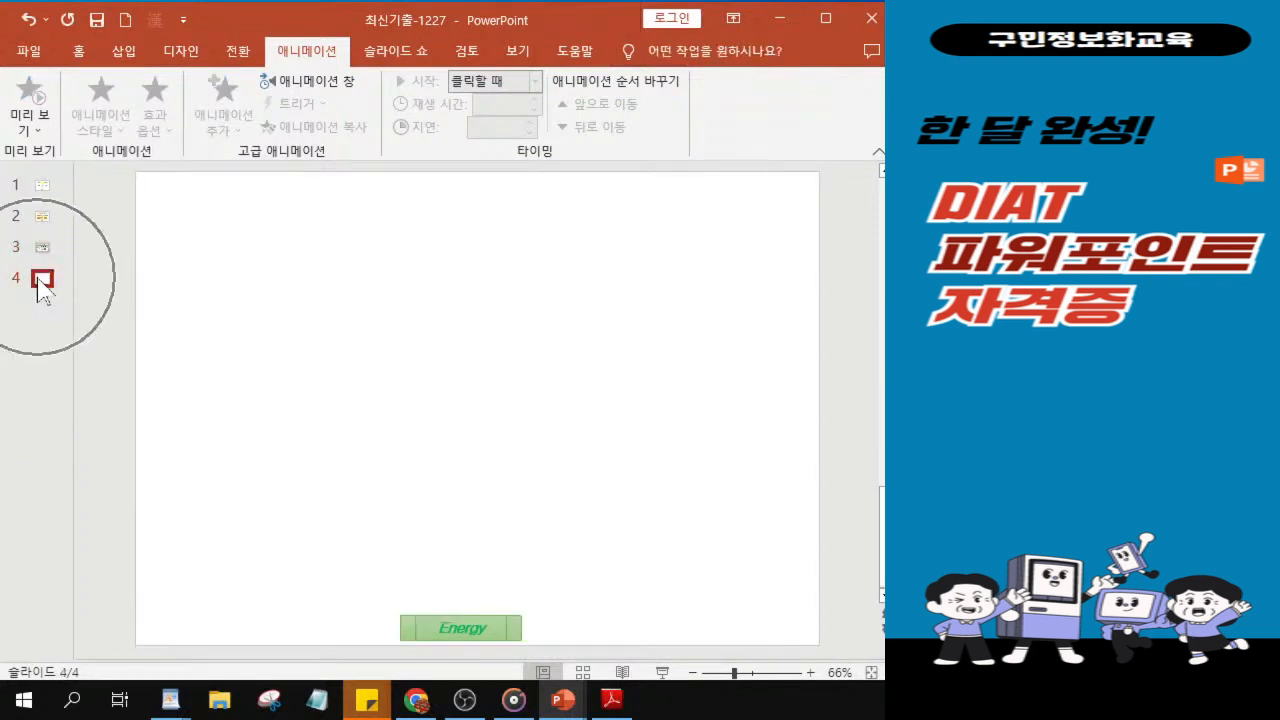
{"action": "left_click", "coordinate": [40, 283]}
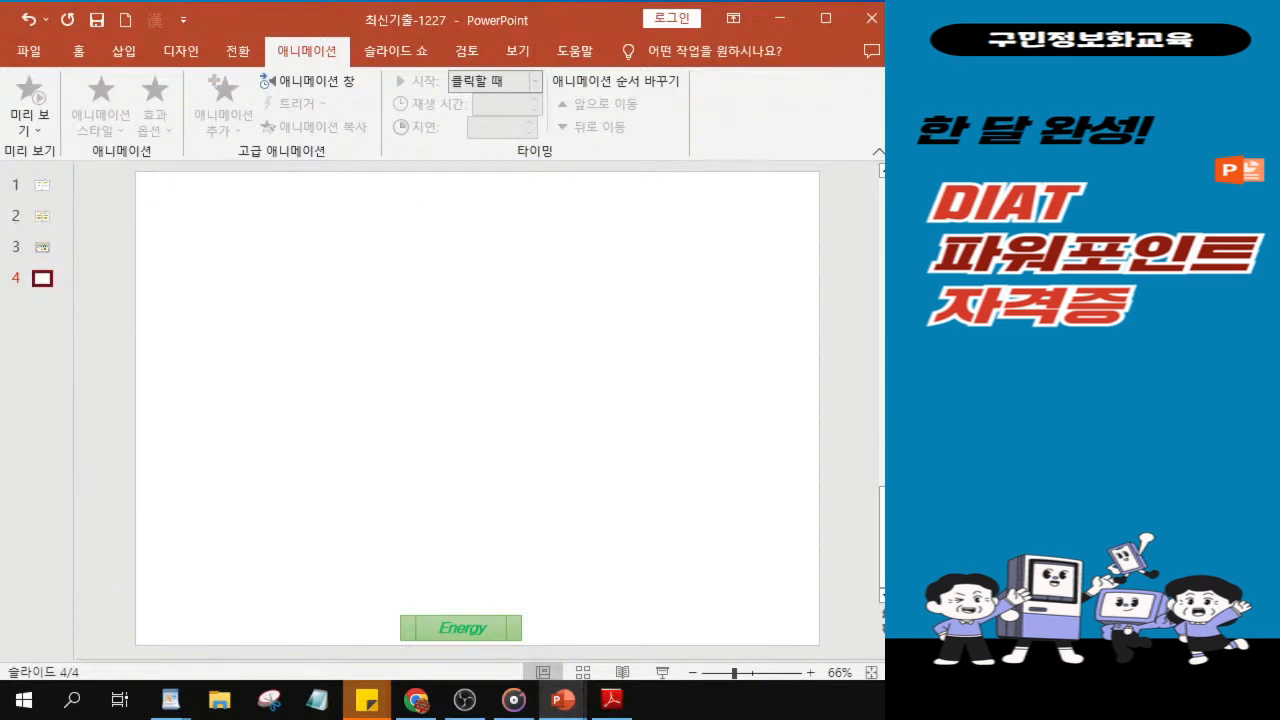
{"action": "left_click", "coordinate": [341, 265]}
{"action": "key", "text": "ctrl+v"}
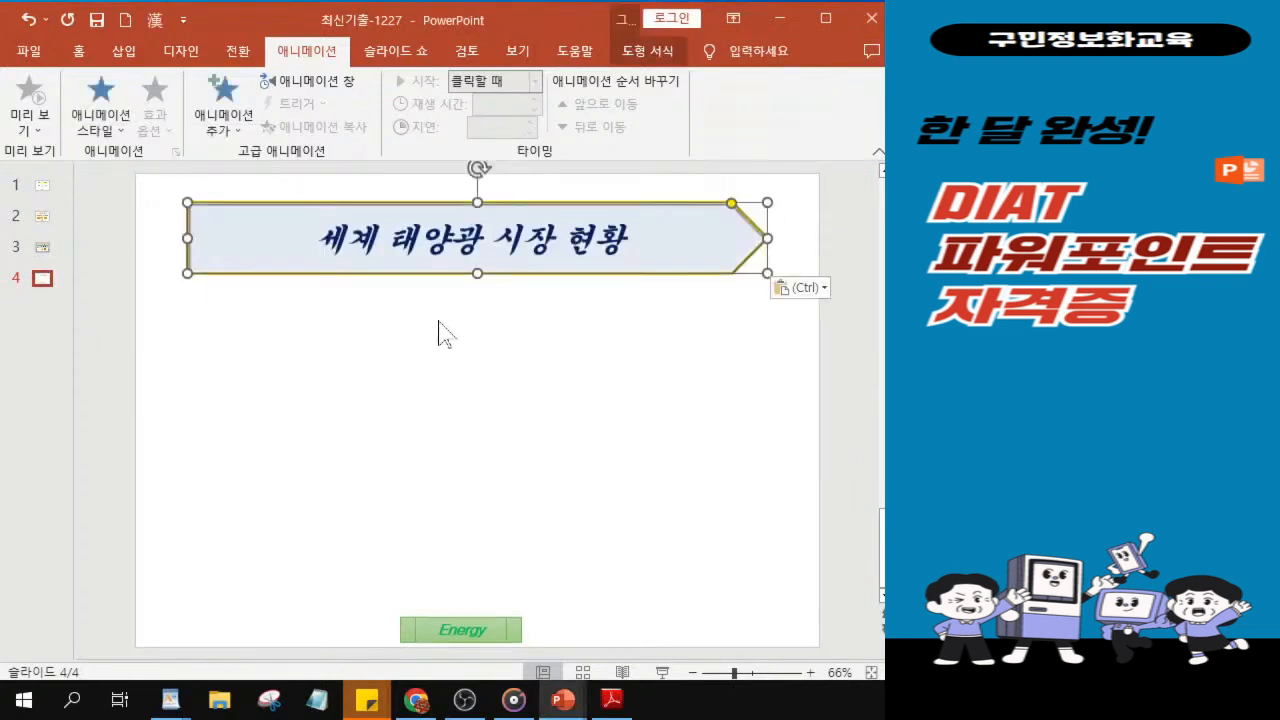
Replace the pasted title shape's text on slide 4 with 지속가능 에너지 특성.
{"action": "left_click", "coordinate": [376, 238]}
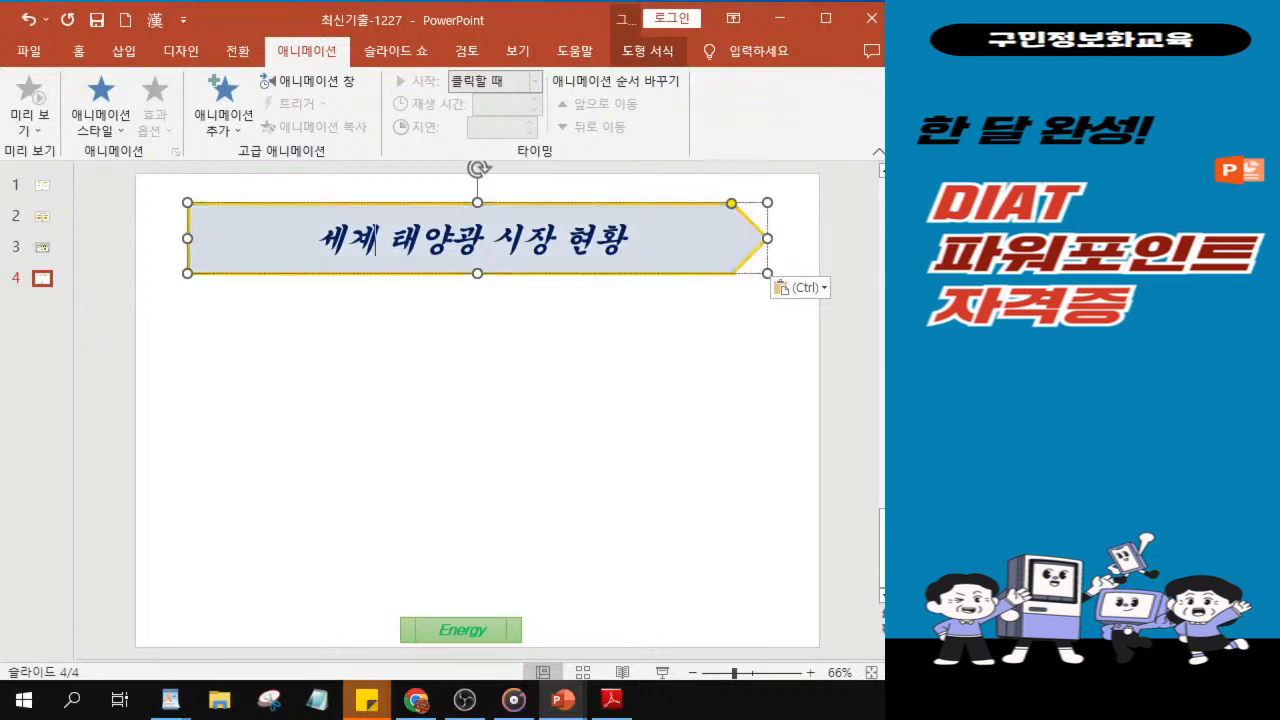
{"action": "scroll", "coordinate": [302, 245], "scroll_direction": "up", "scroll_amount": 4, "text": "ctrl"}
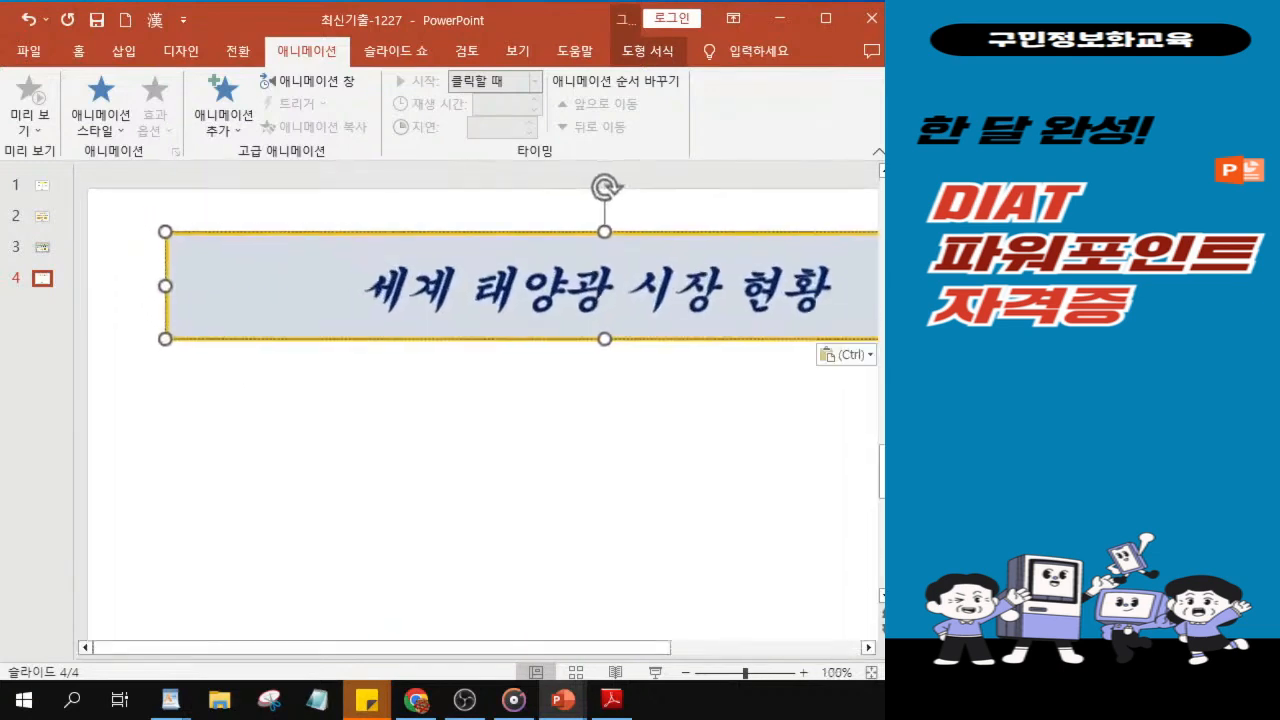
{"action": "left_click_drag", "start_coordinate": [360, 273], "coordinate": [845, 273]}
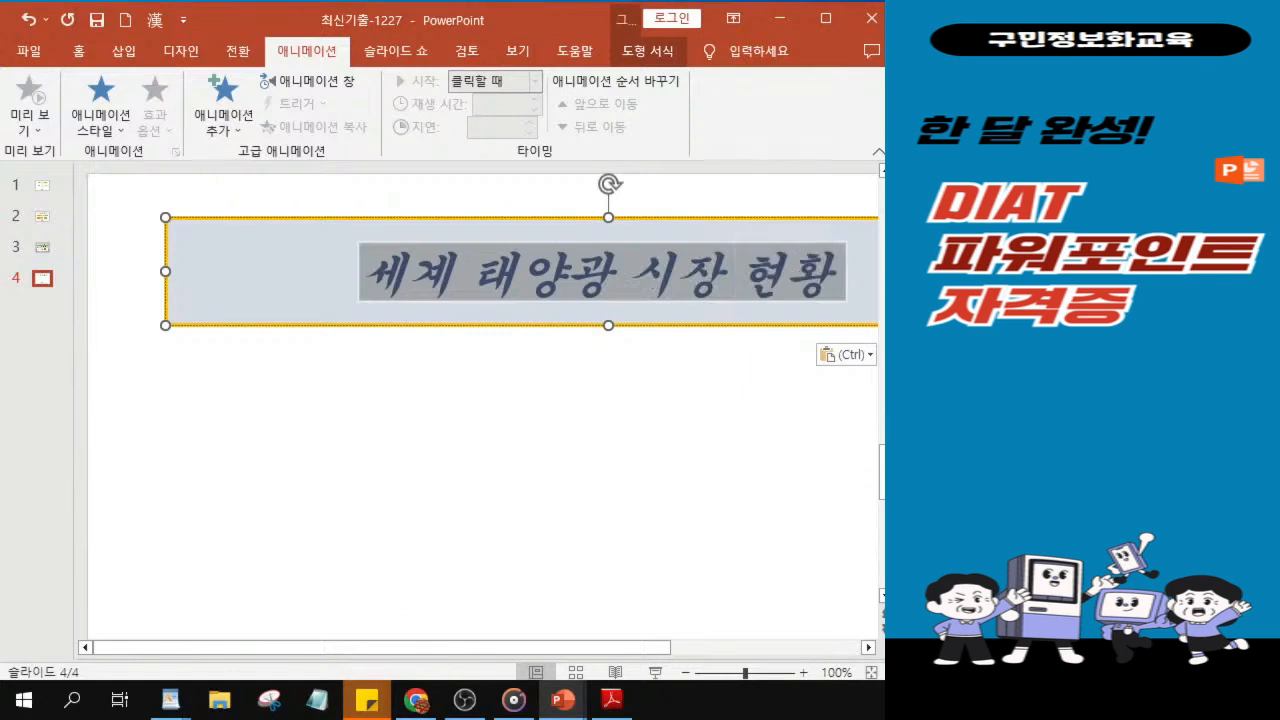
{"action": "type", "text": "지소"}
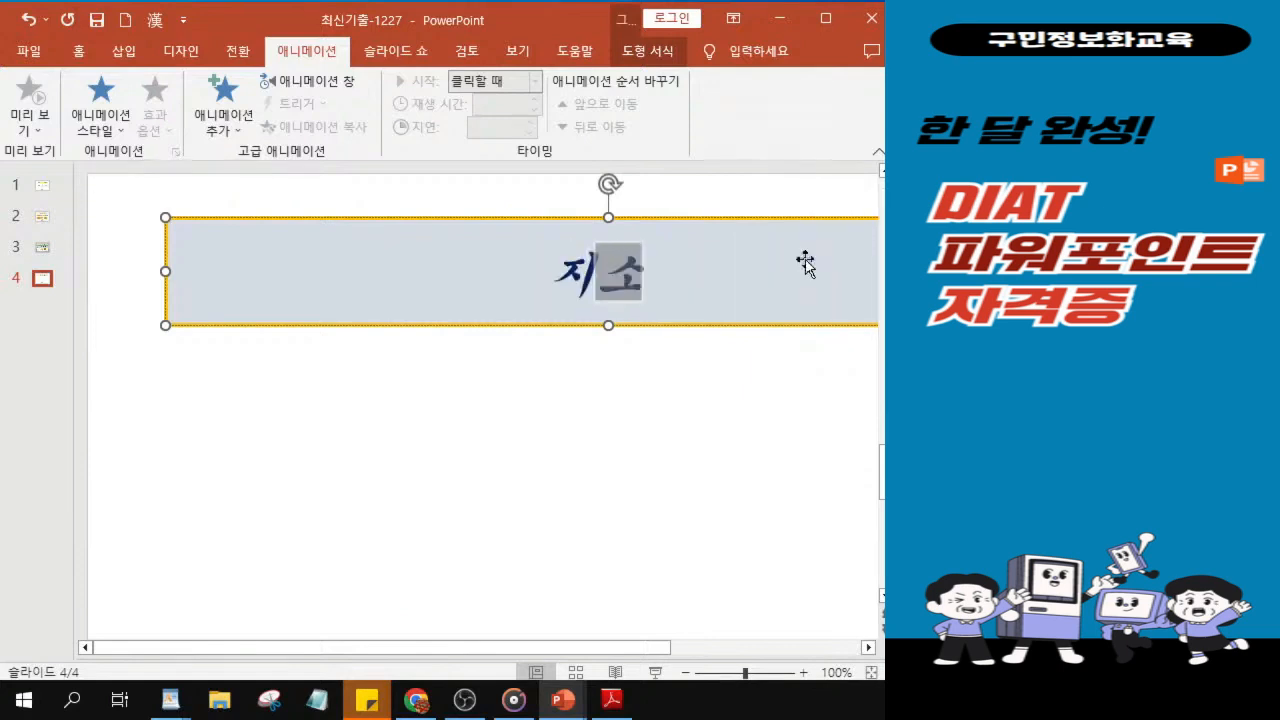
{"action": "type", "text": "ㄱ가능"}
{"action": "type", "text": " 에너지"}
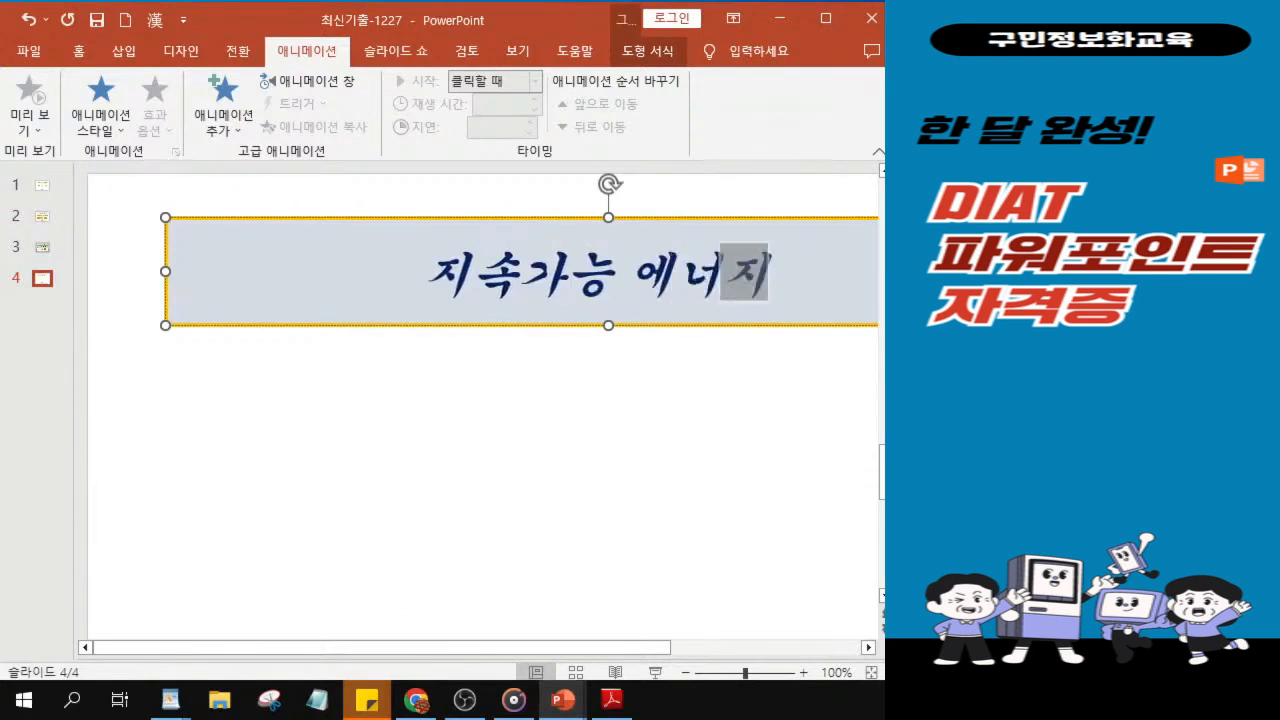
{"action": "type", "text": " 특성"}
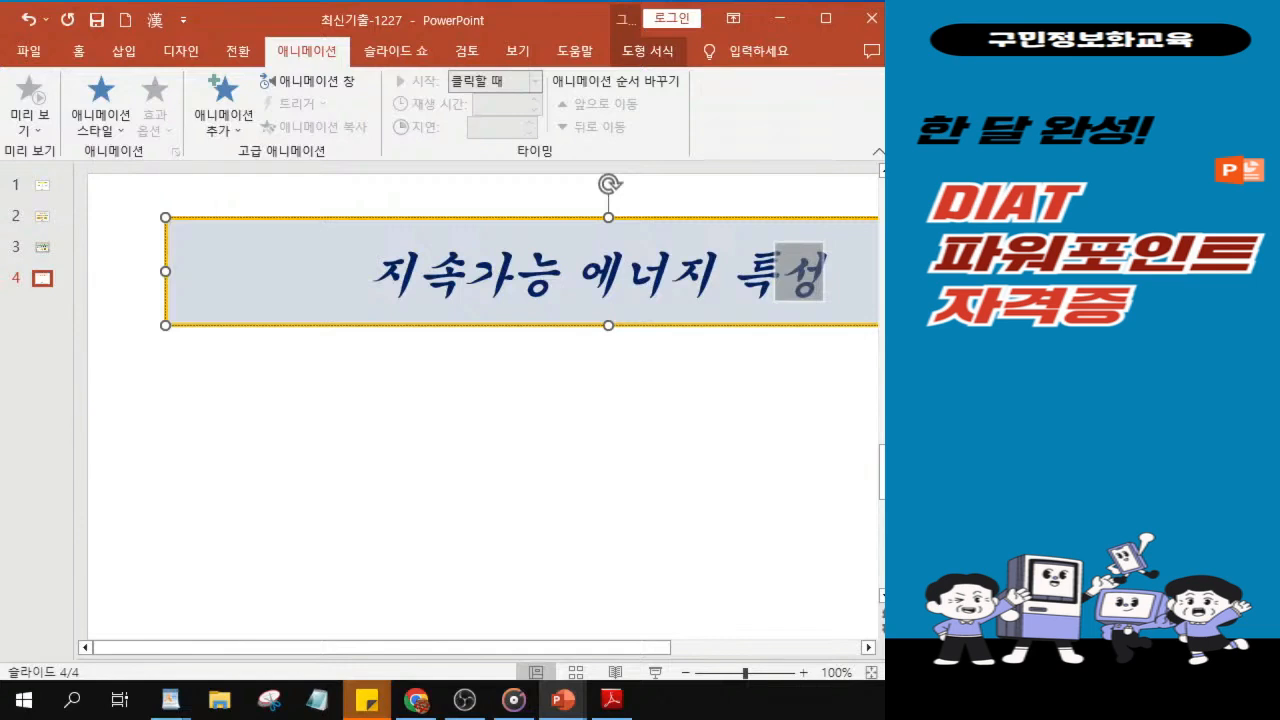
Draw a wavy flowchart punched-tape shape below slide 4's title, line it up with the title's left edge and reduce its height slightly.
{"action": "key", "text": "alt+Tab"}
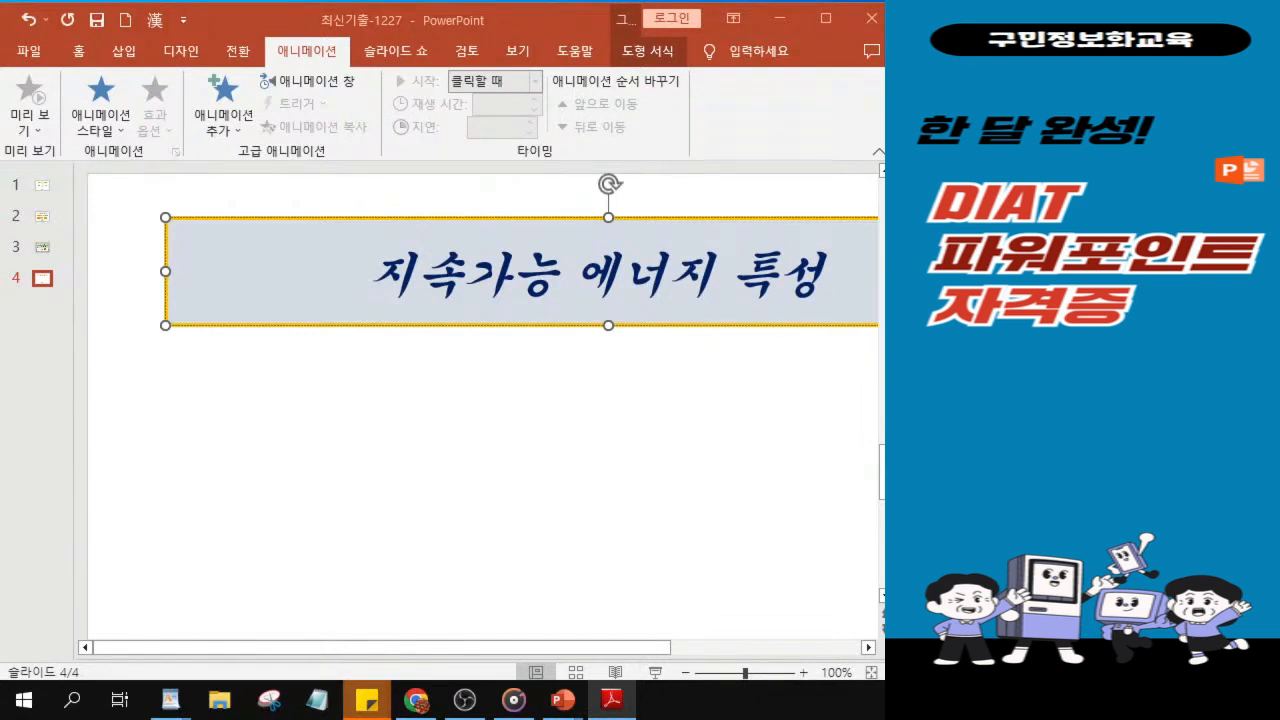
{"action": "scroll", "coordinate": [286, 380], "scroll_direction": "down", "scroll_amount": 5, "text": "ctrl"}
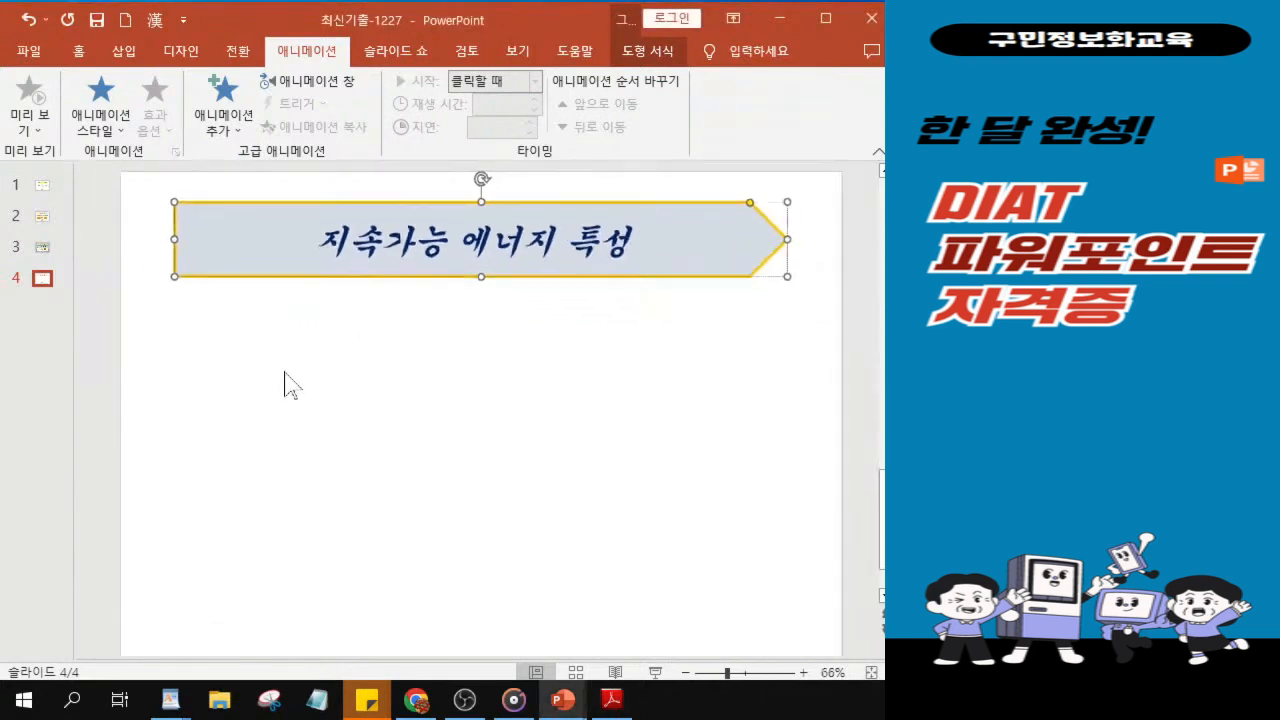
{"action": "scroll", "coordinate": [366, 409], "scroll_direction": "up", "scroll_amount": 2, "text": "ctrl"}
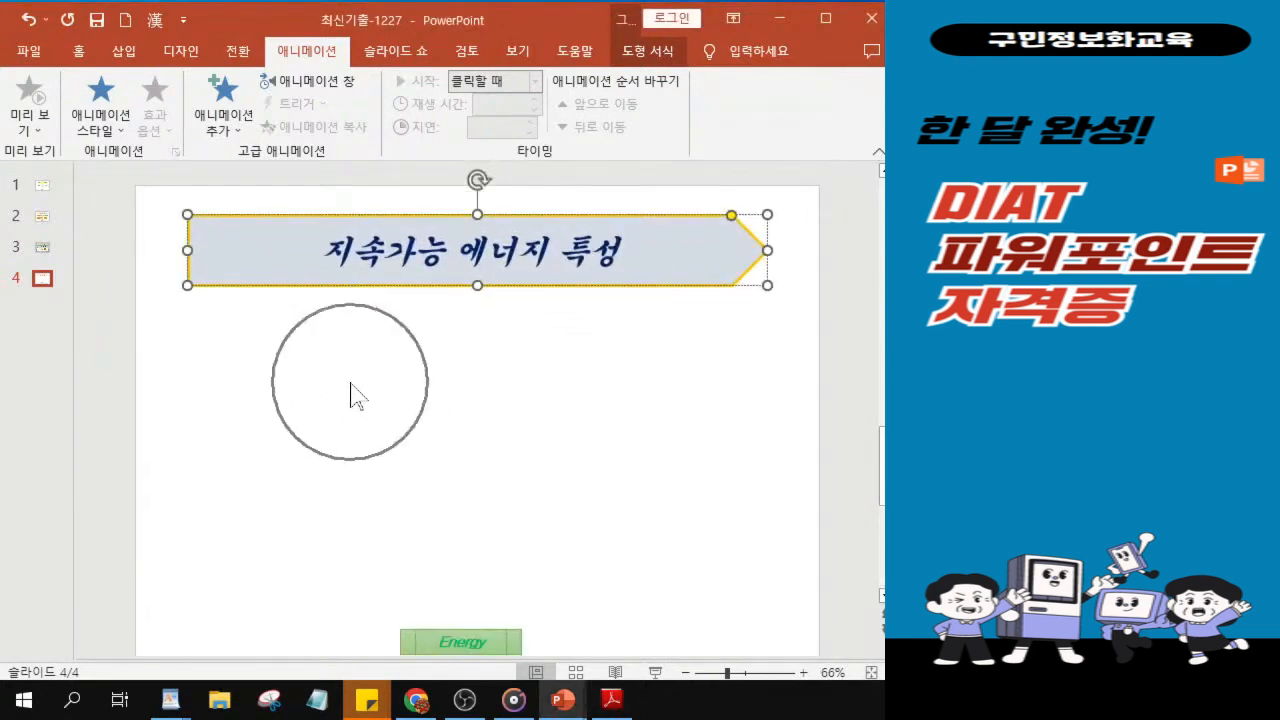
{"action": "left_click", "coordinate": [82, 56]}
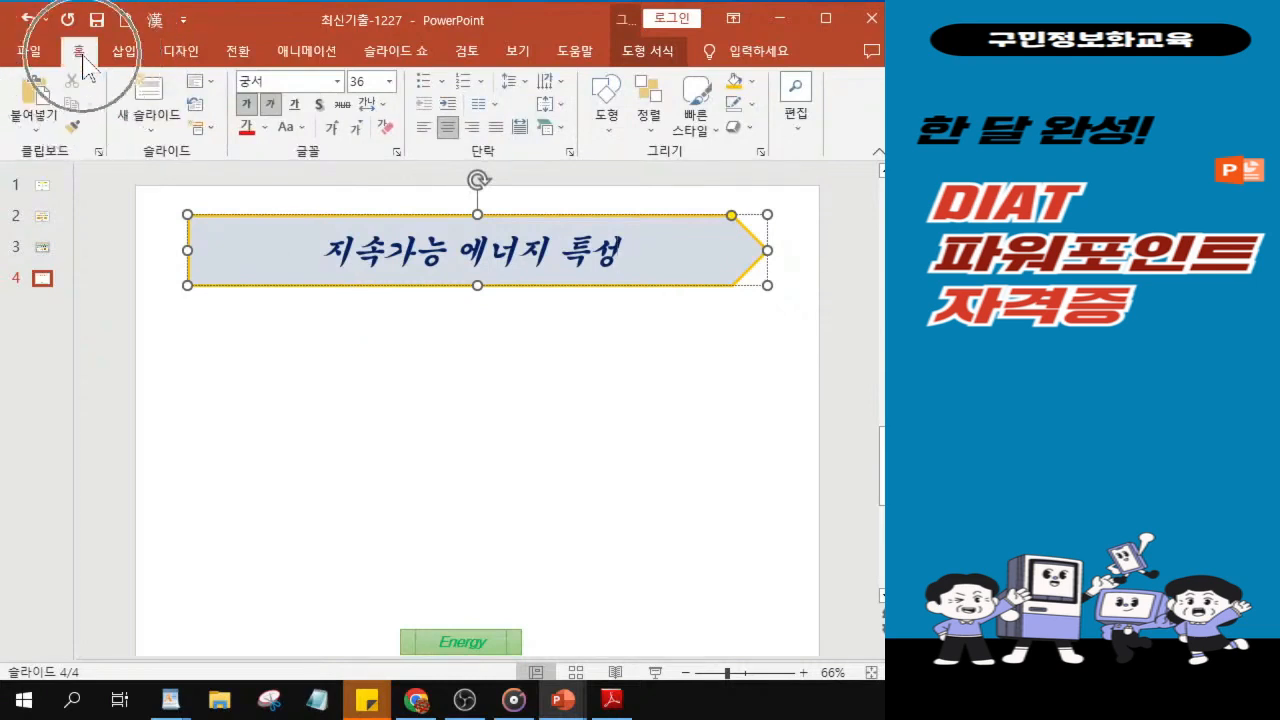
{"action": "left_click", "coordinate": [605, 120]}
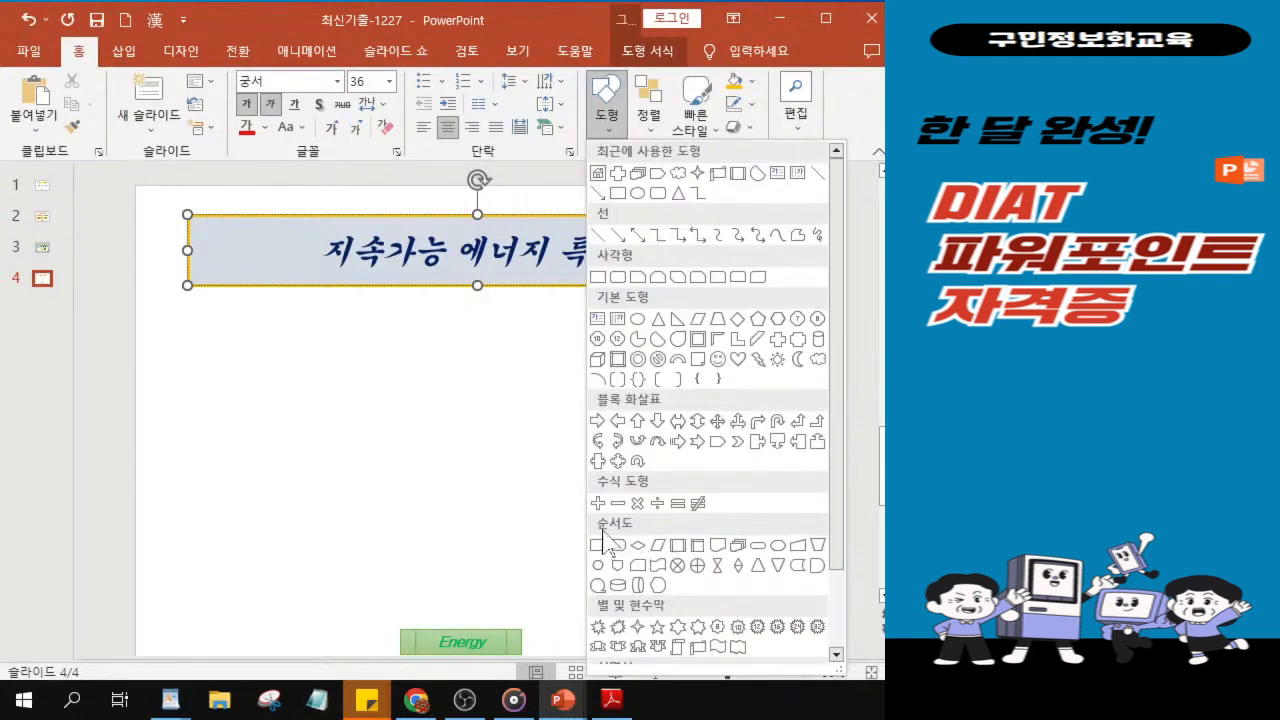
{"action": "left_click_drag", "start_coordinate": [837, 514], "coordinate": [849, 600]}
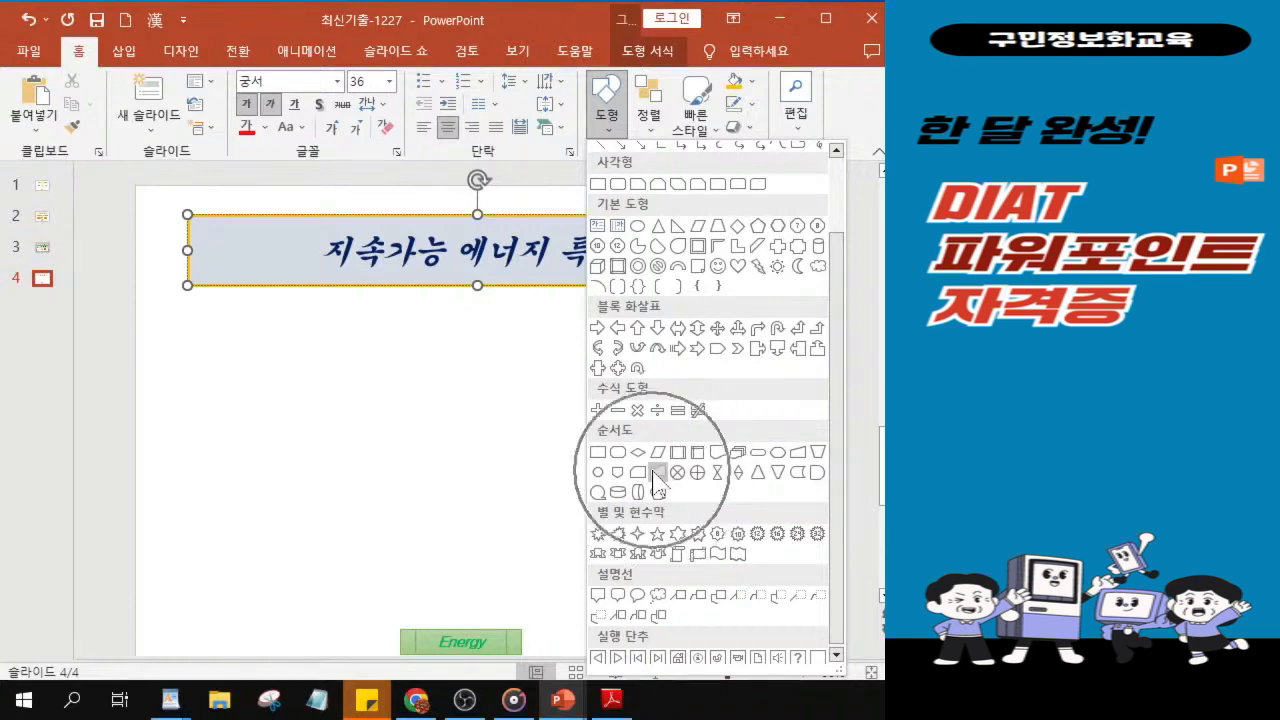
{"action": "left_click", "coordinate": [655, 474]}
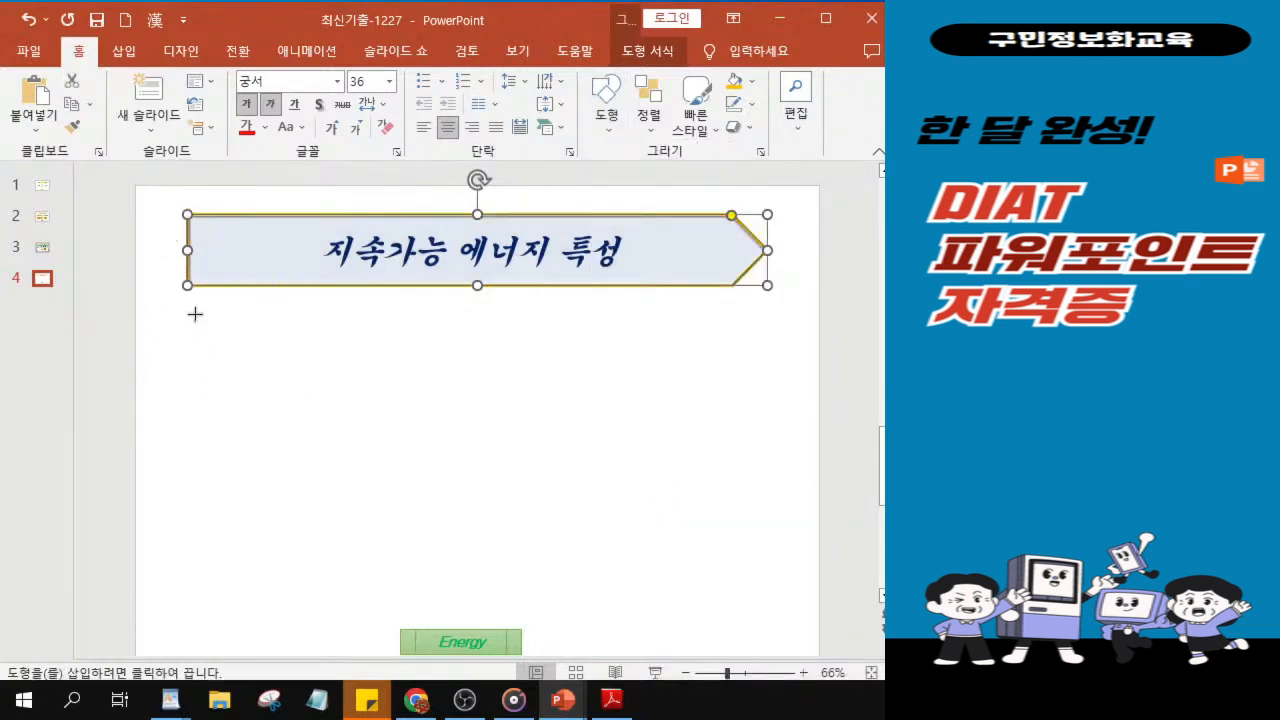
{"action": "left_click_drag", "start_coordinate": [192, 315], "coordinate": [437, 379]}
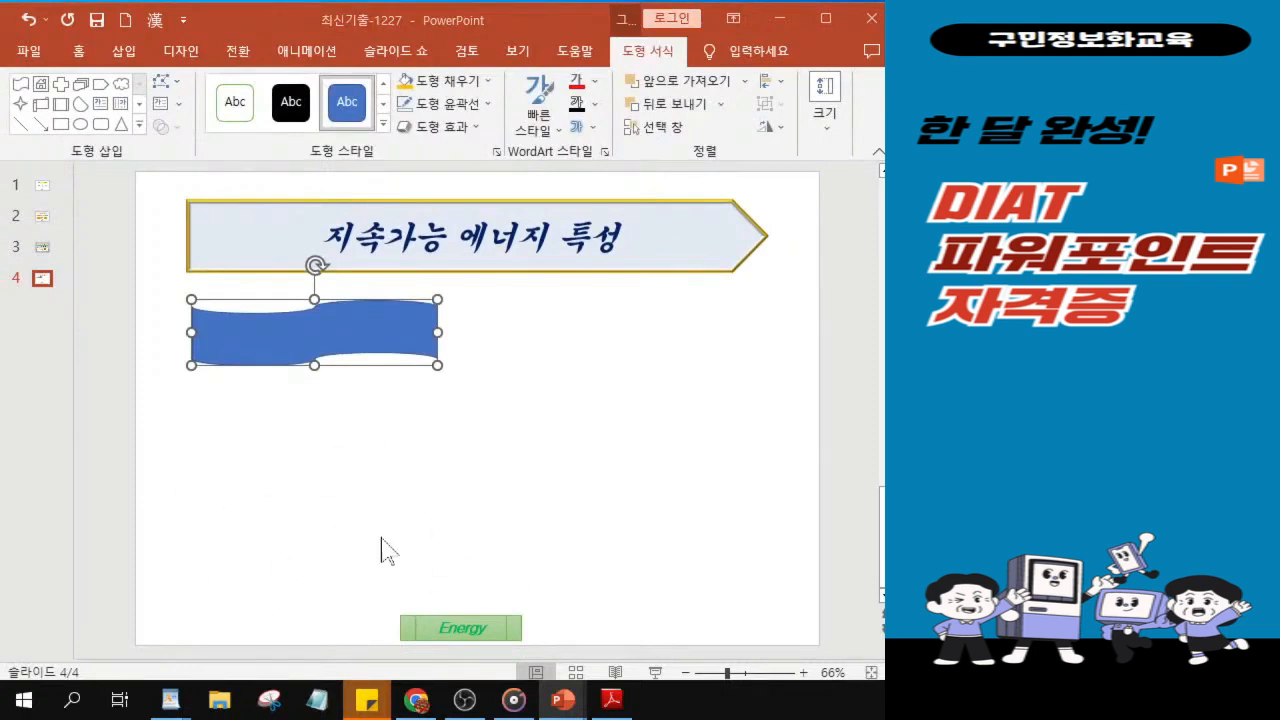
{"action": "mouse_move", "coordinate": [315, 357]}
{"action": "left_mouse_down"}
{"action": "mouse_move", "coordinate": [319, 346]}
{"action": "mouse_move", "coordinate": [317, 471]}
{"action": "mouse_move", "coordinate": [315, 343]}
{"action": "left_mouse_up"}
{"action": "mouse_move", "coordinate": [315, 337]}
{"action": "left_mouse_down"}
{"action": "mouse_move", "coordinate": [313, 323]}
{"action": "mouse_move", "coordinate": [313, 348]}
{"action": "left_mouse_up"}
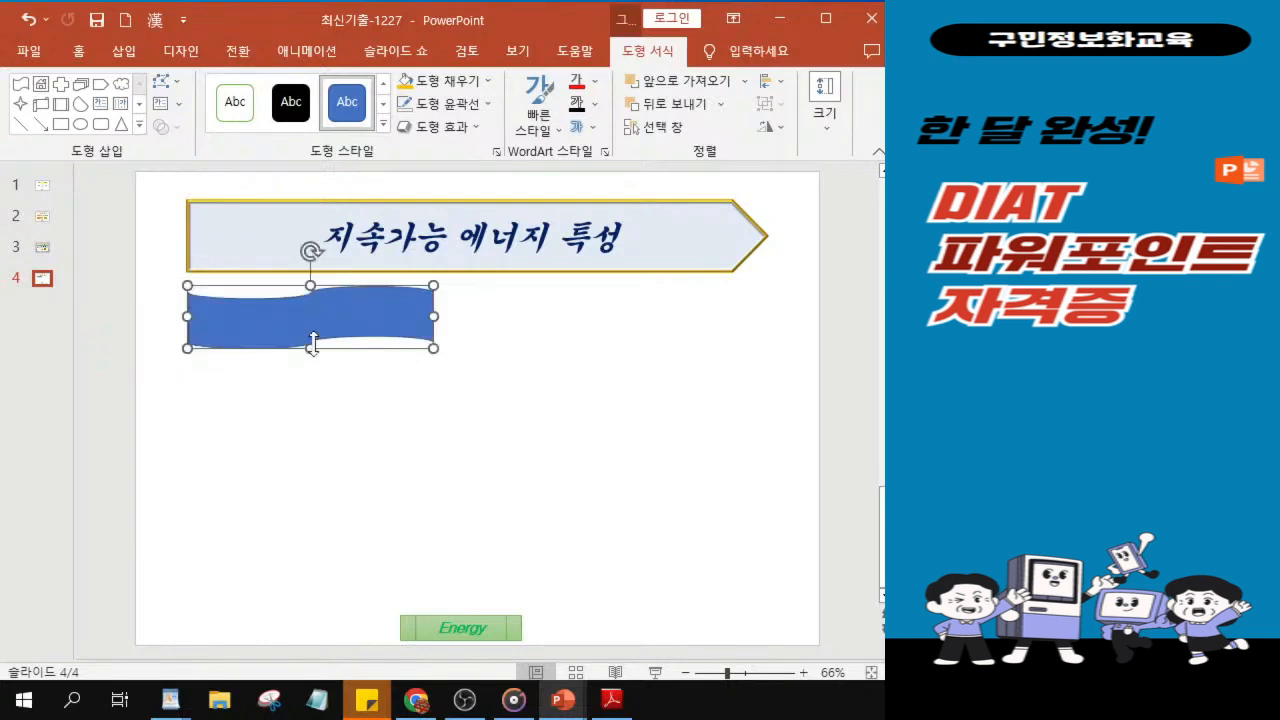
Fill the wavy punched-tape shape under slide 4's title with the pink paper texture.
{"action": "key", "text": "alt+Tab"}
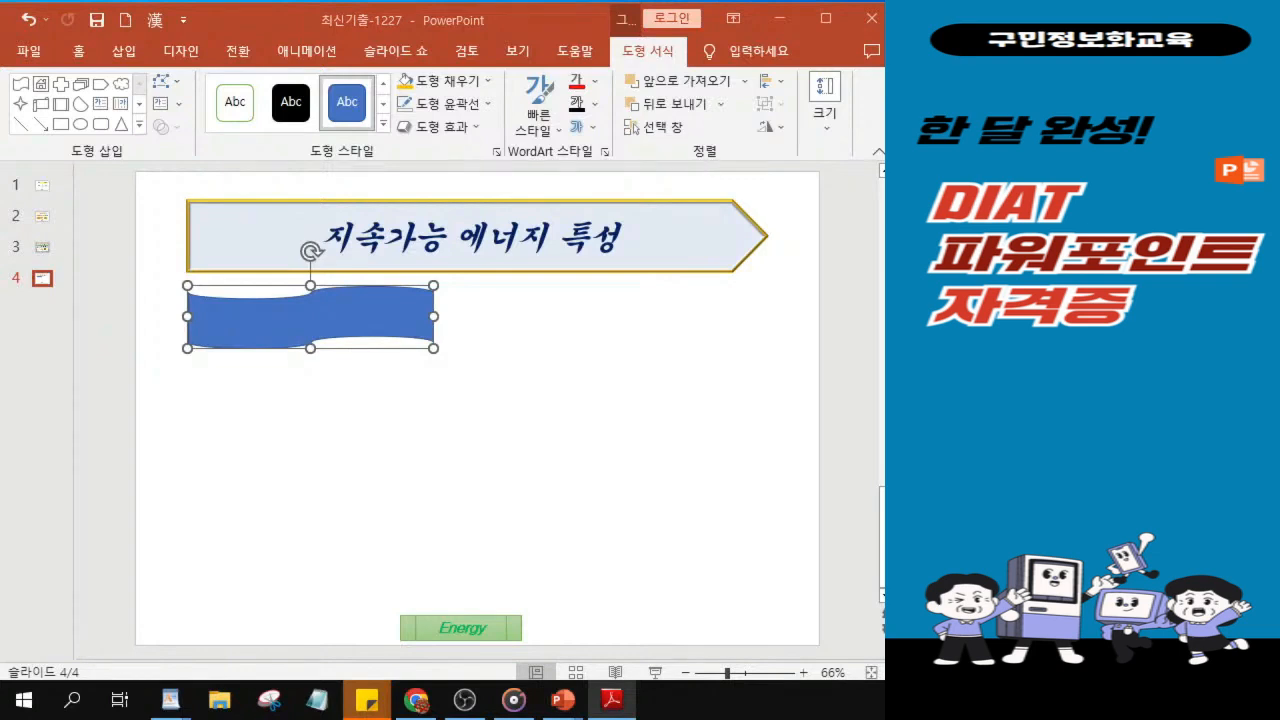
{"action": "left_click", "coordinate": [458, 83]}
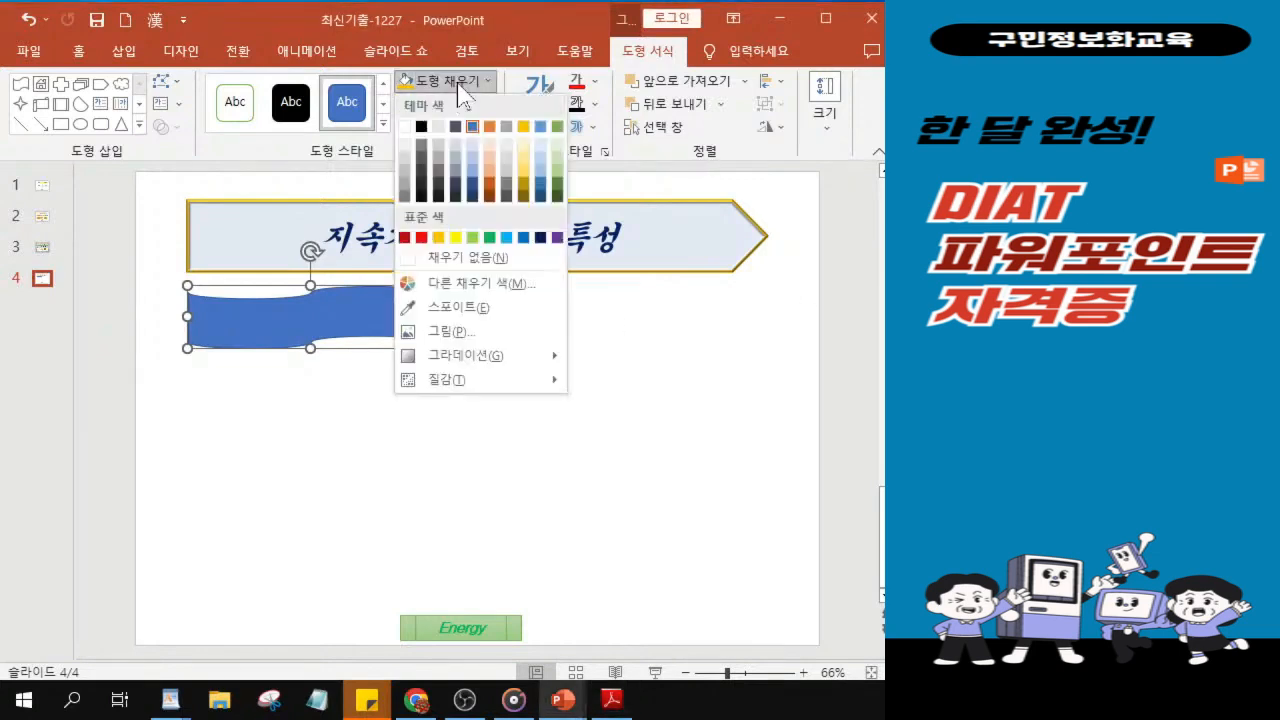
{"action": "mouse_move", "coordinate": [505, 385]}
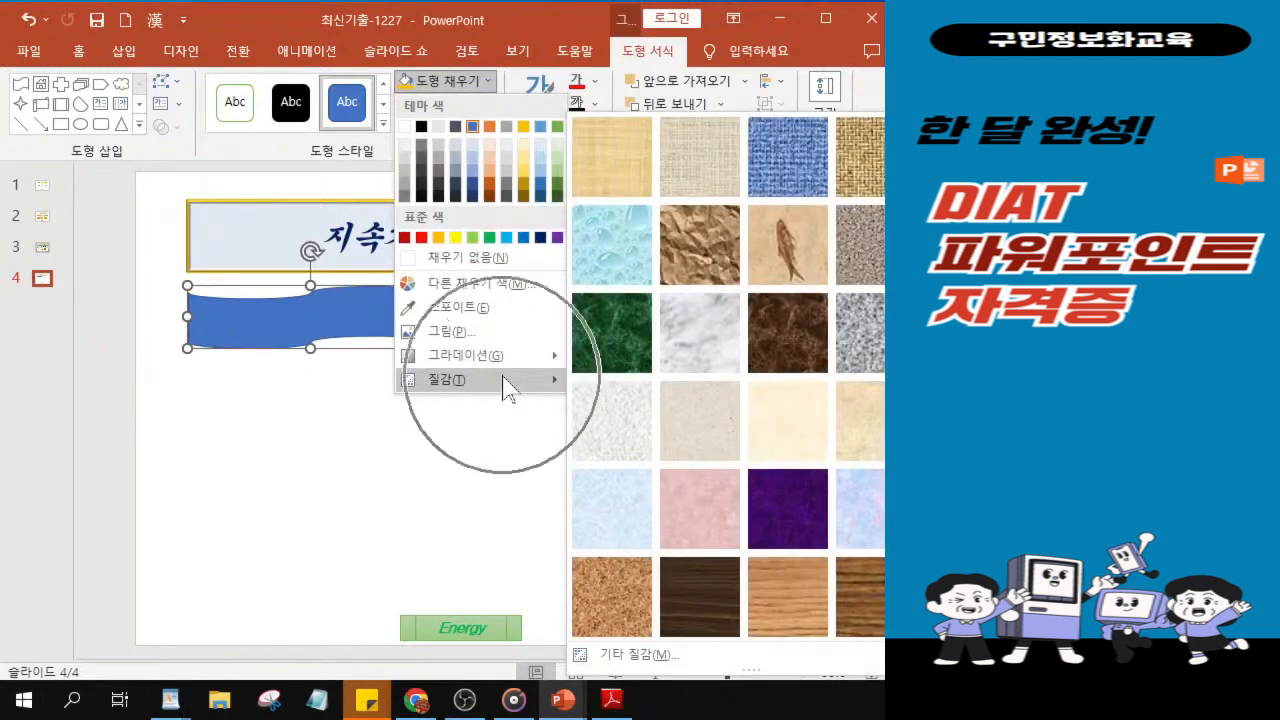
{"action": "left_click", "coordinate": [692, 515]}
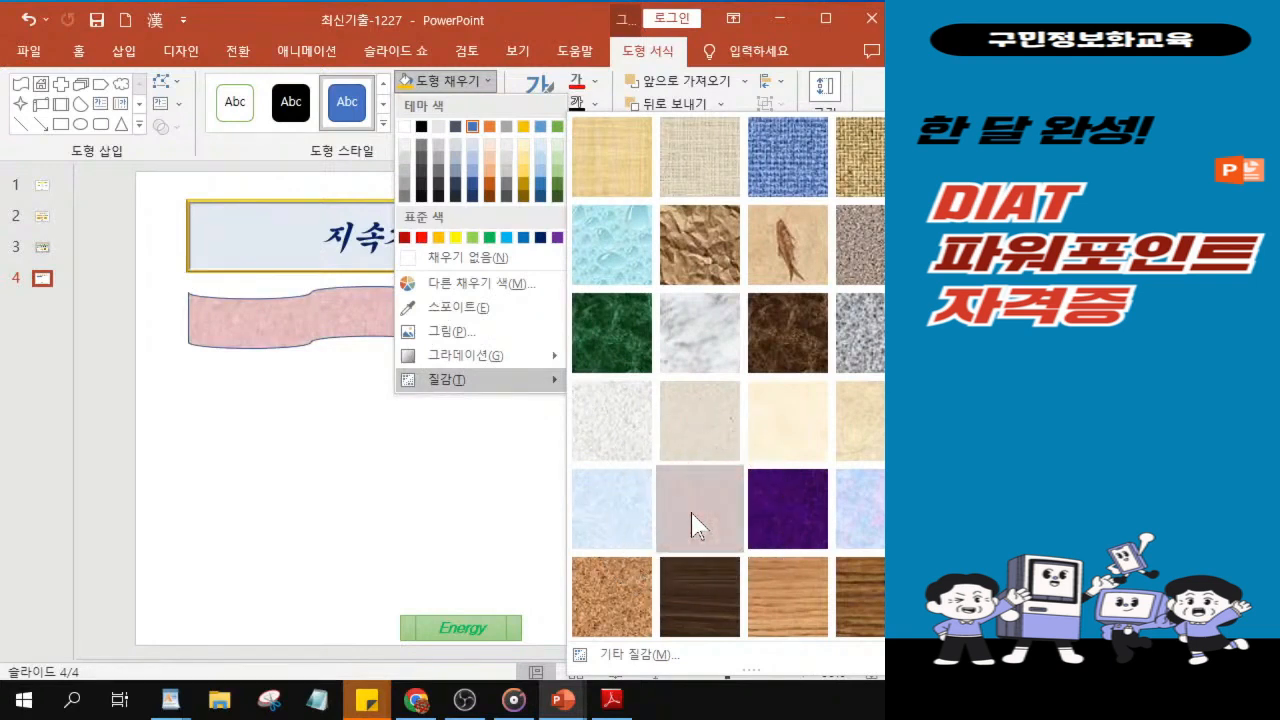
{"action": "left_click", "coordinate": [692, 515]}
{"action": "left_click", "coordinate": [692, 515]}
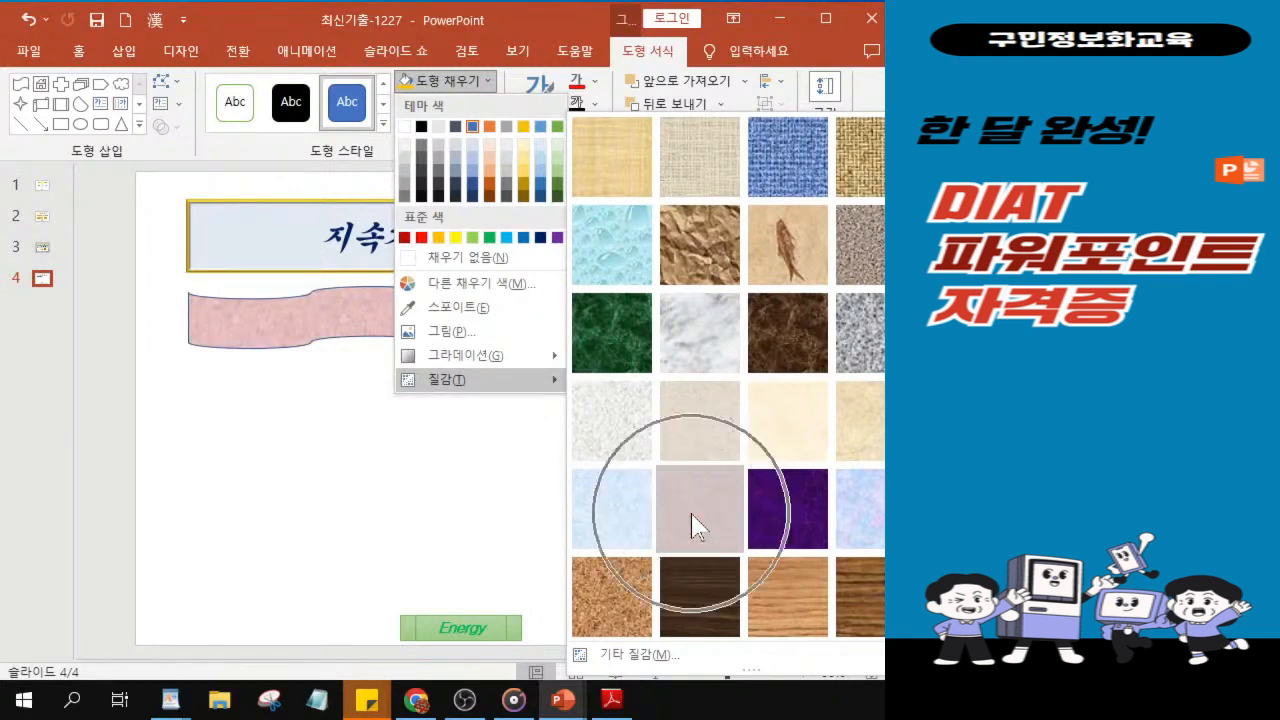
{"action": "key", "text": "ctrl"}
{"action": "key", "text": "ctrl"}
{"action": "key", "text": "ctrl"}
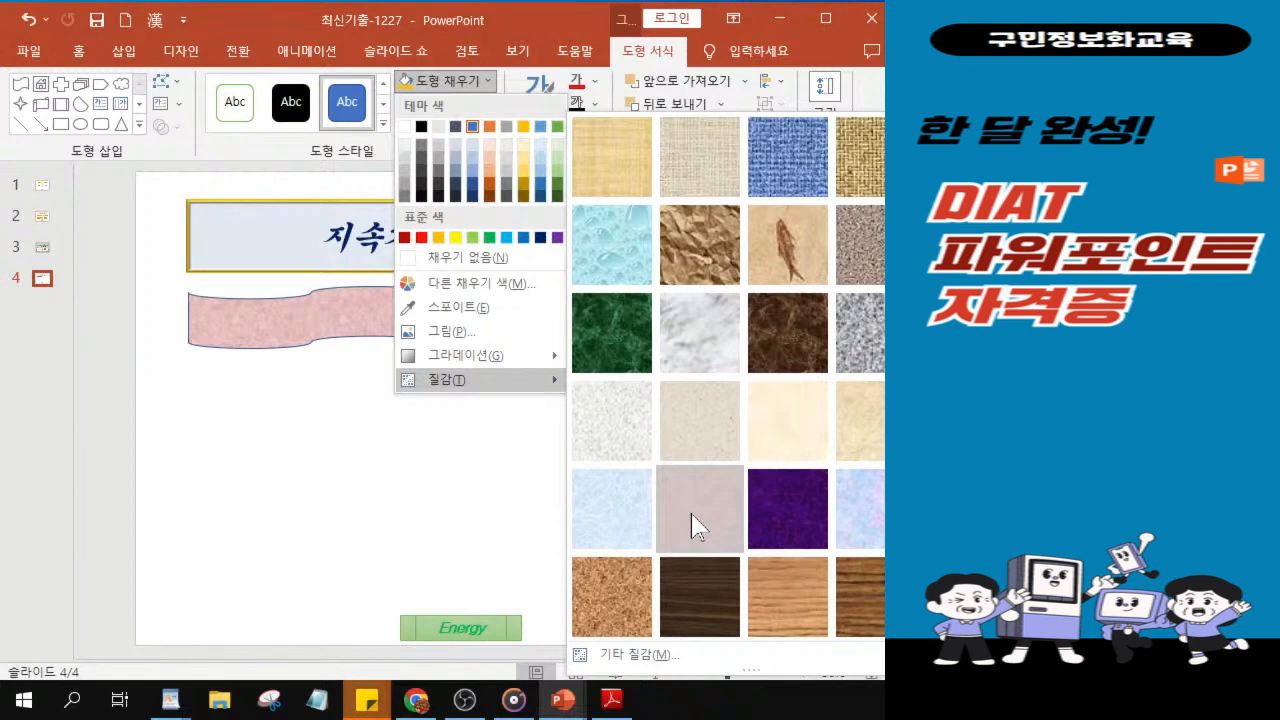
{"action": "left_click", "coordinate": [692, 515]}
Remove the outline from the pink textured wavy shape on slide 4.
{"action": "left_click", "coordinate": [457, 104]}
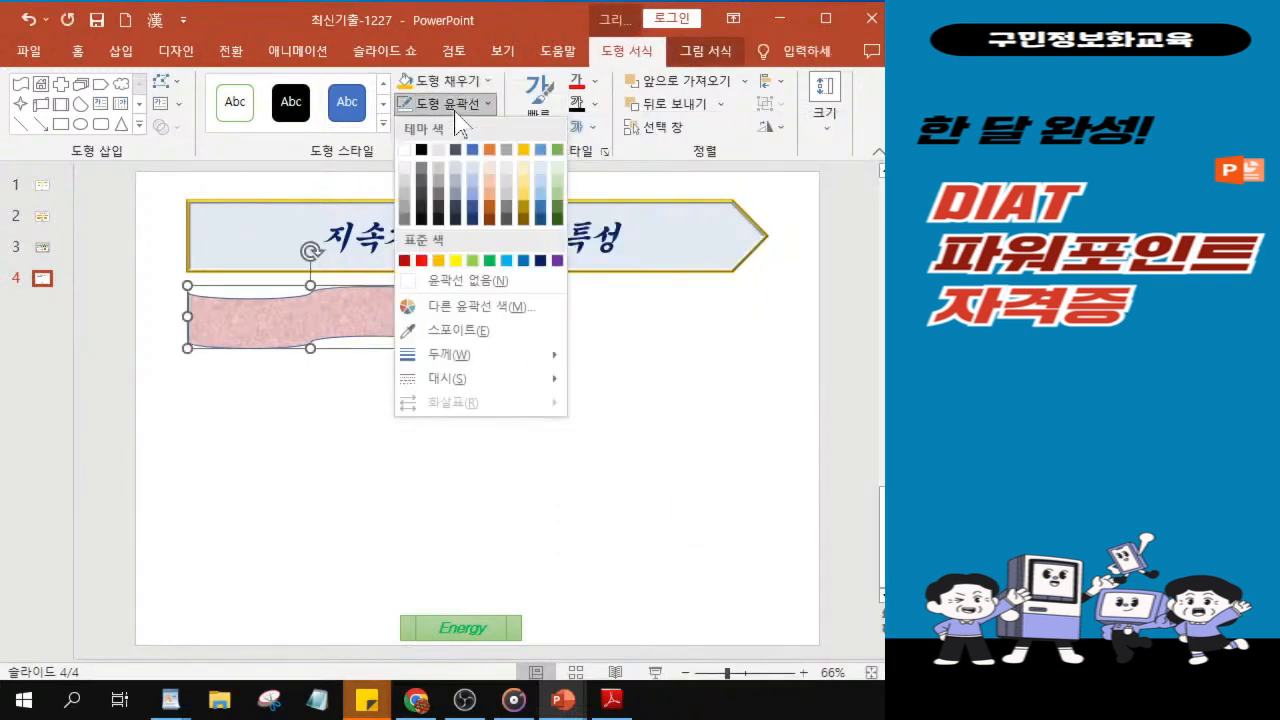
{"action": "left_click", "coordinate": [452, 284]}
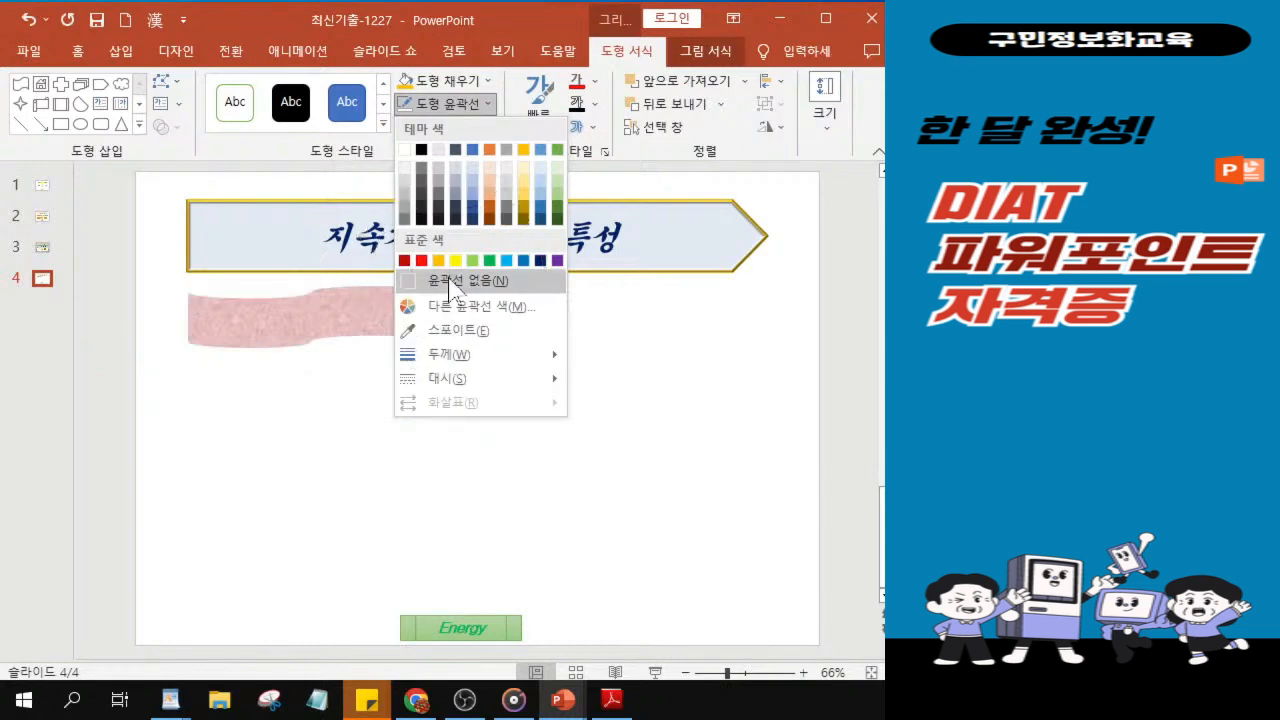
{"action": "left_click", "coordinate": [452, 284]}
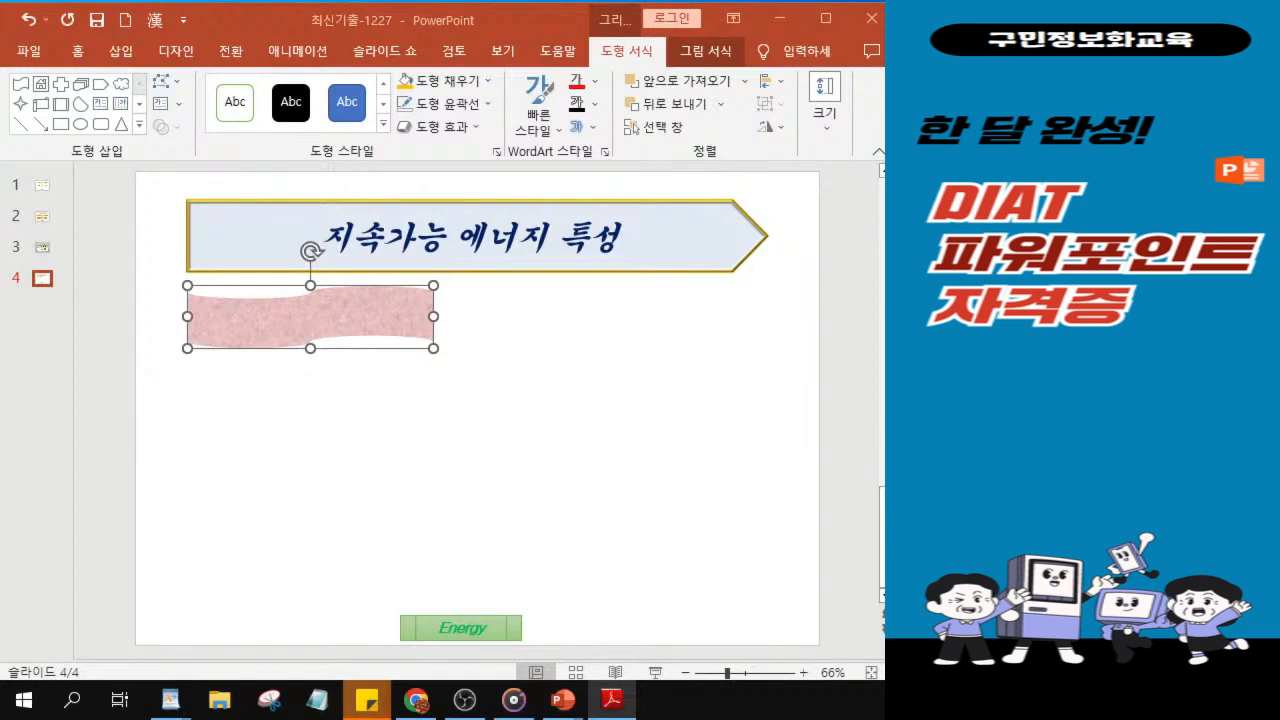
Apply the first bevel preset to the pink wavy shape on slide 4.
{"action": "left_click", "coordinate": [448, 127]}
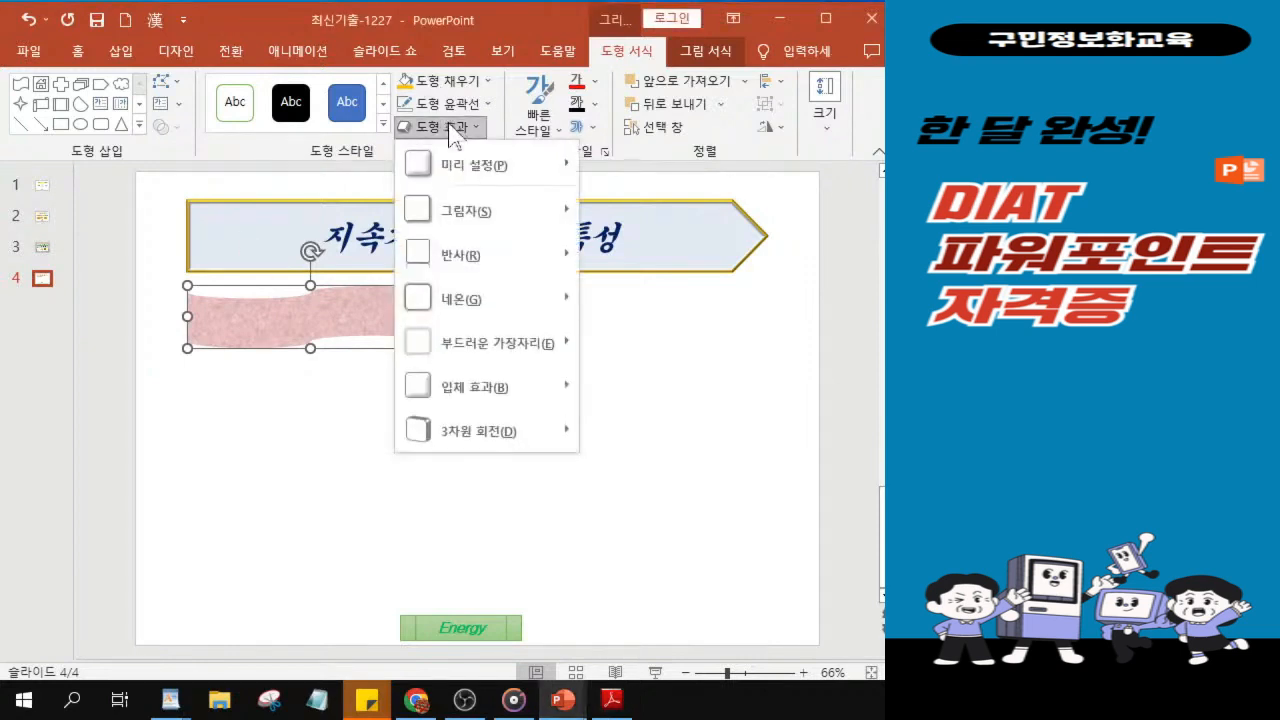
{"action": "mouse_move", "coordinate": [495, 408]}
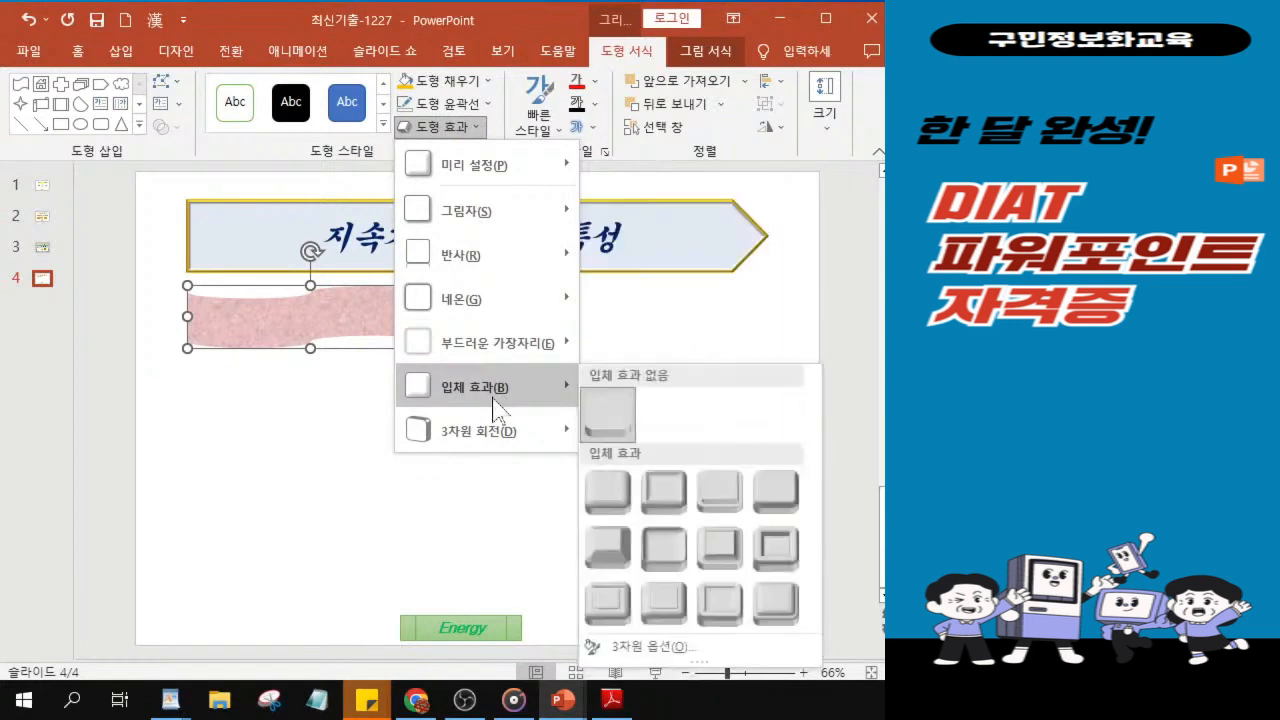
{"action": "left_click", "coordinate": [607, 500]}
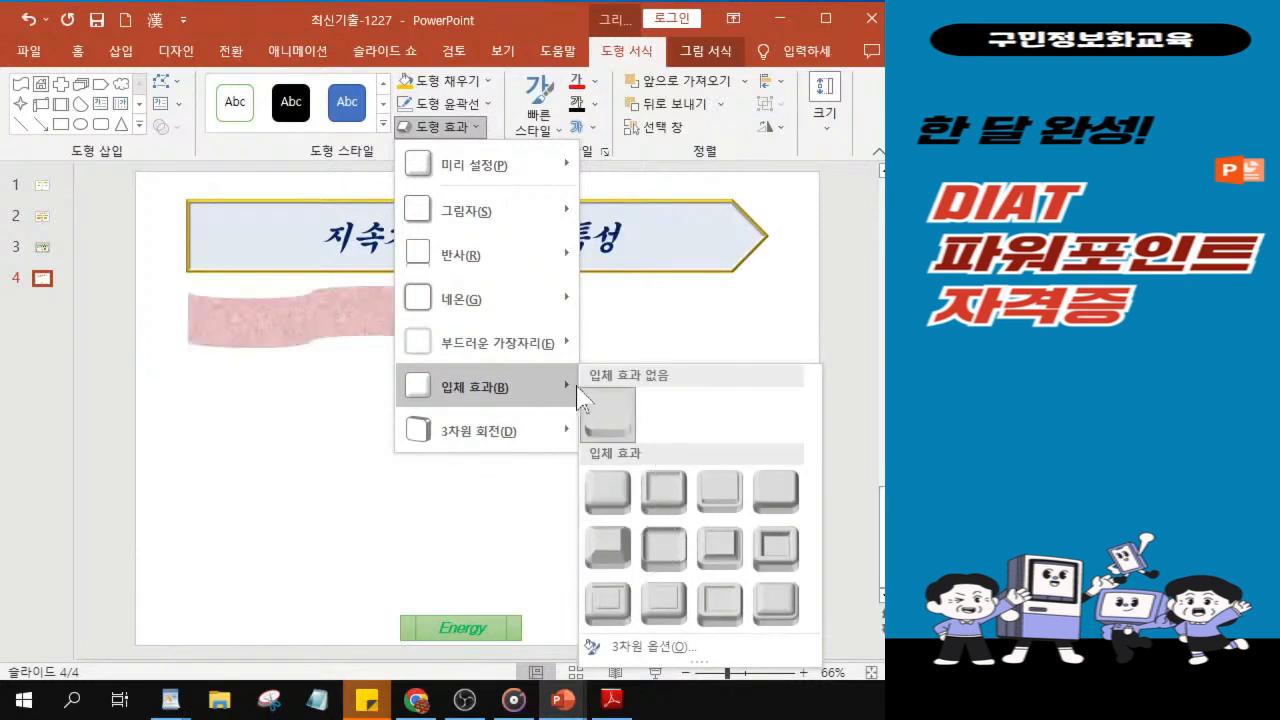
{"action": "key", "text": "ctrl"}
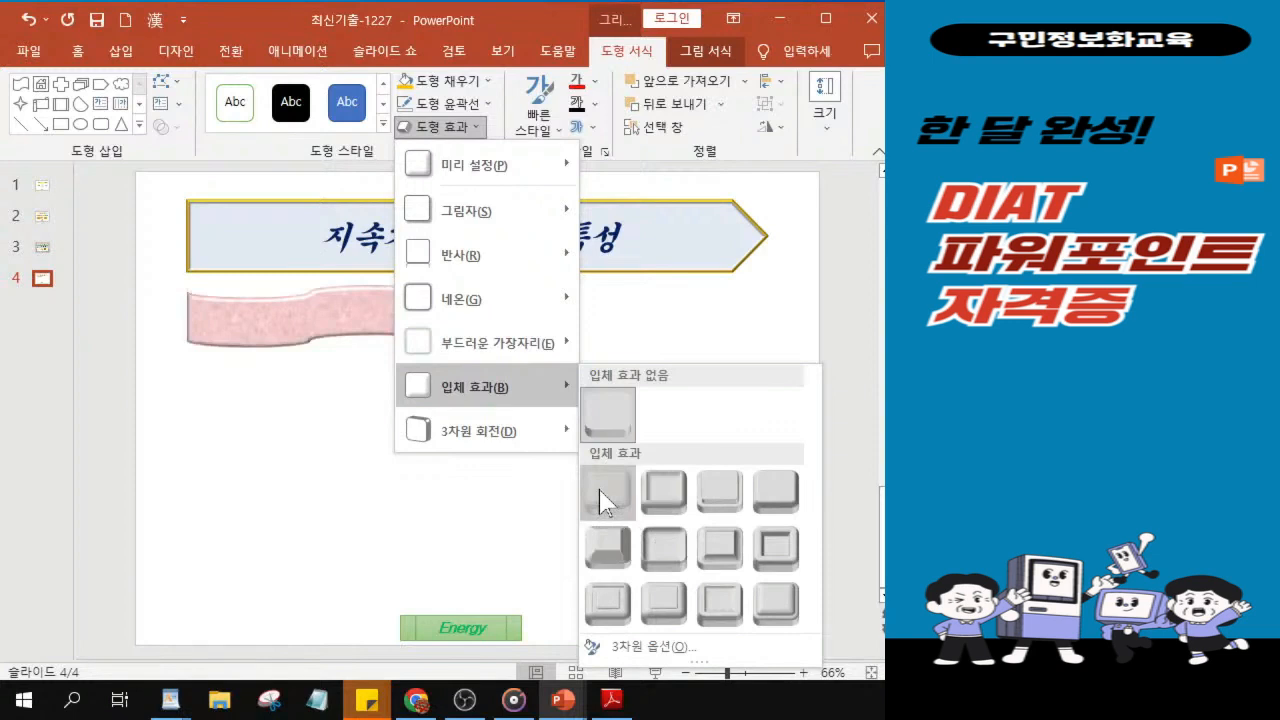
{"action": "left_click", "coordinate": [600, 500]}
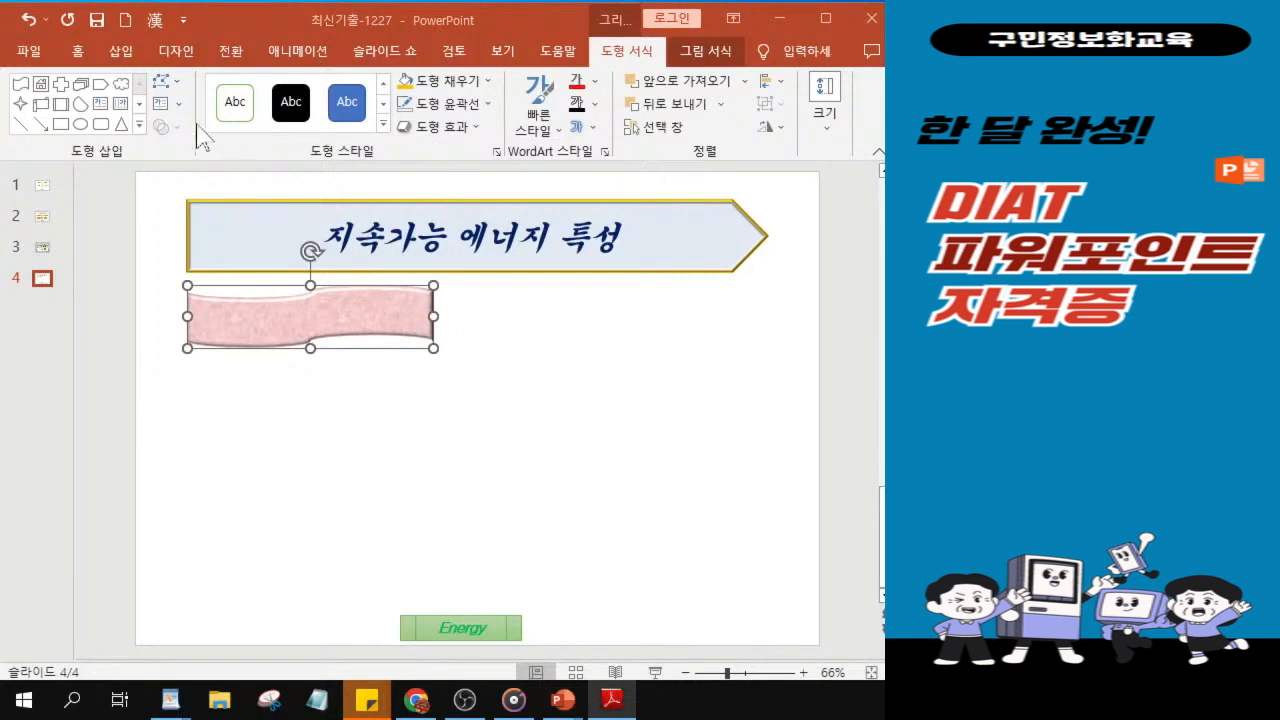
Set the pink wavy shape's text formatting to the 굴림체 font, size 19 and bold.
{"action": "left_click", "coordinate": [78, 52]}
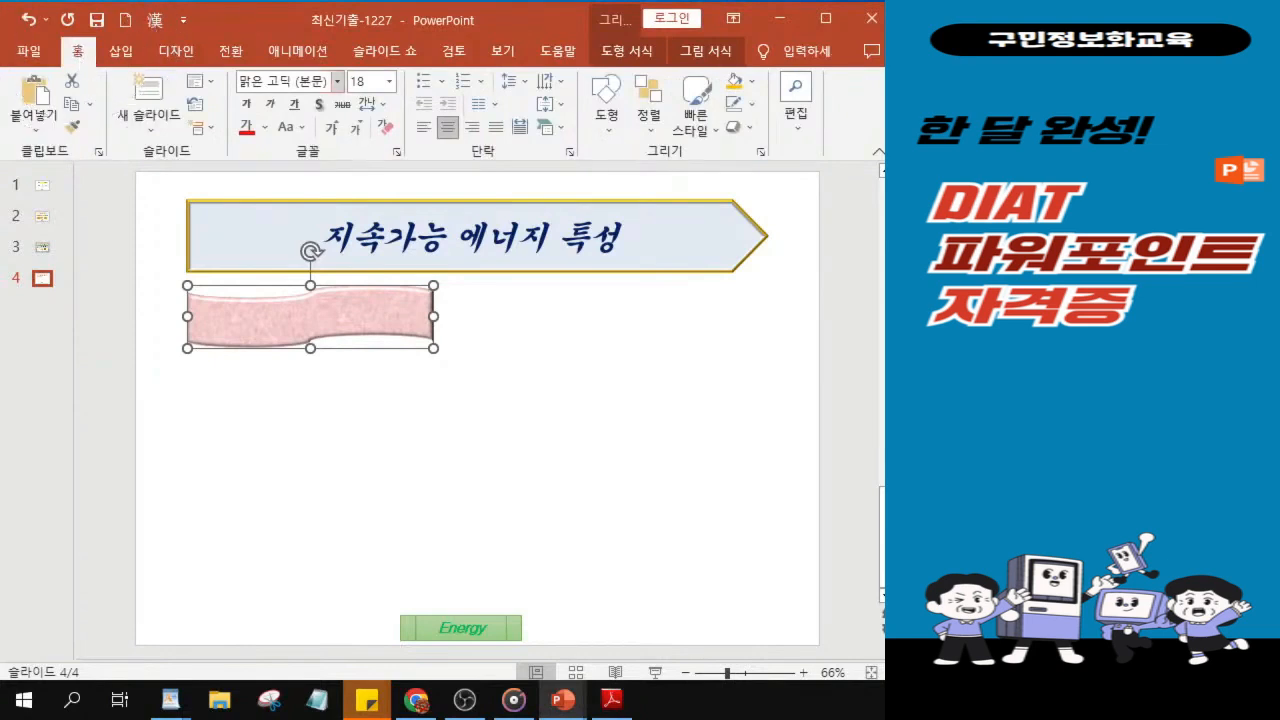
{"action": "left_click", "coordinate": [337, 82]}
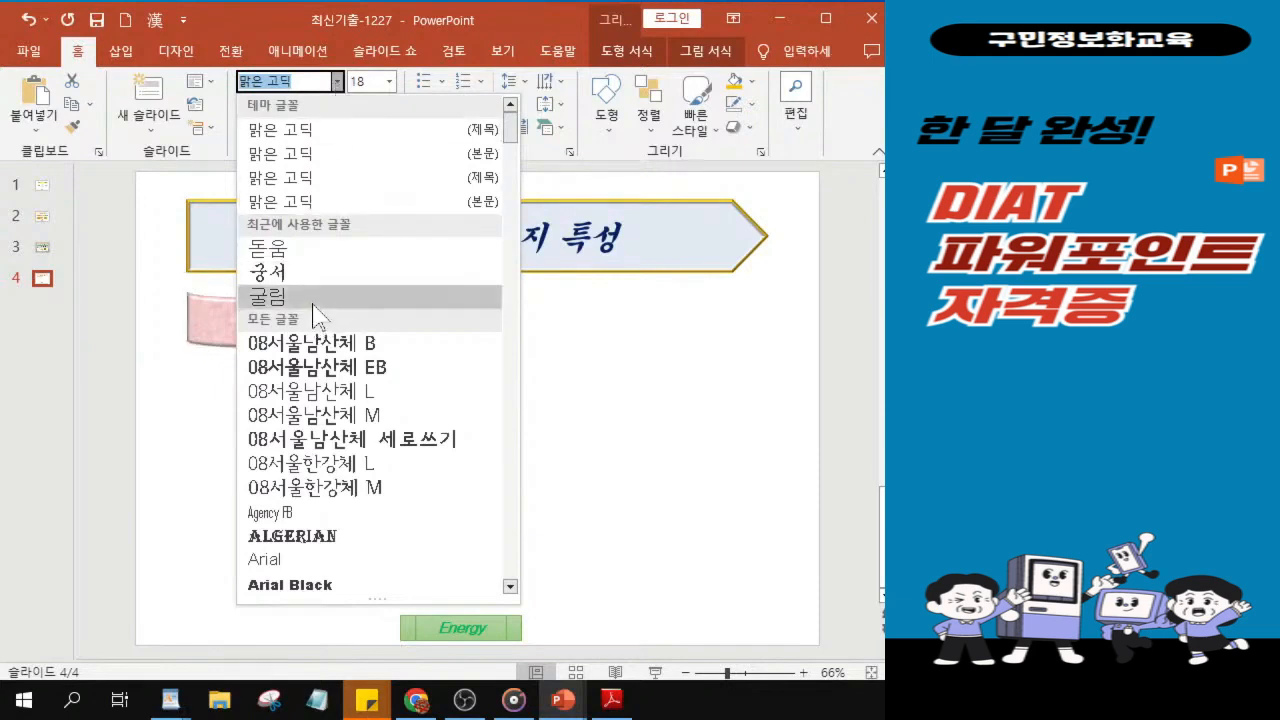
{"action": "left_click", "coordinate": [306, 86]}
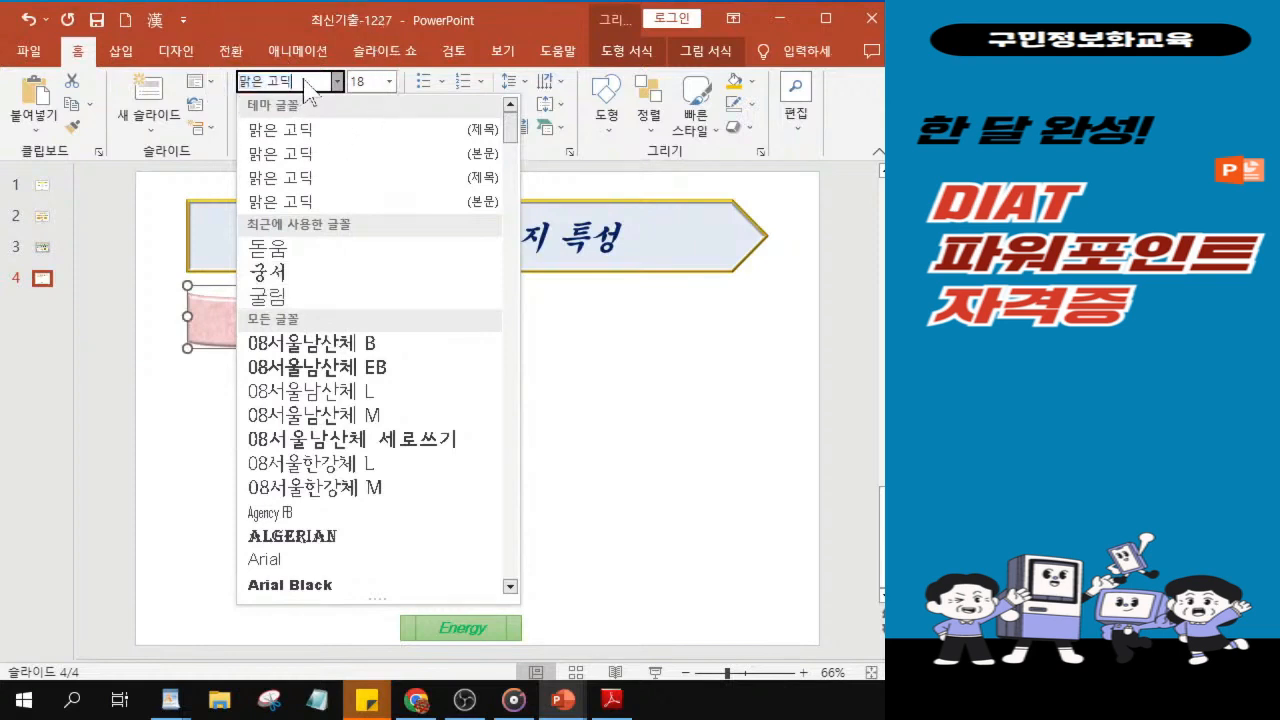
{"action": "left_click_drag", "start_coordinate": [306, 86], "coordinate": [238, 84]}
{"action": "key", "text": "BackSpace"}
{"action": "type", "text": "굴림체"}
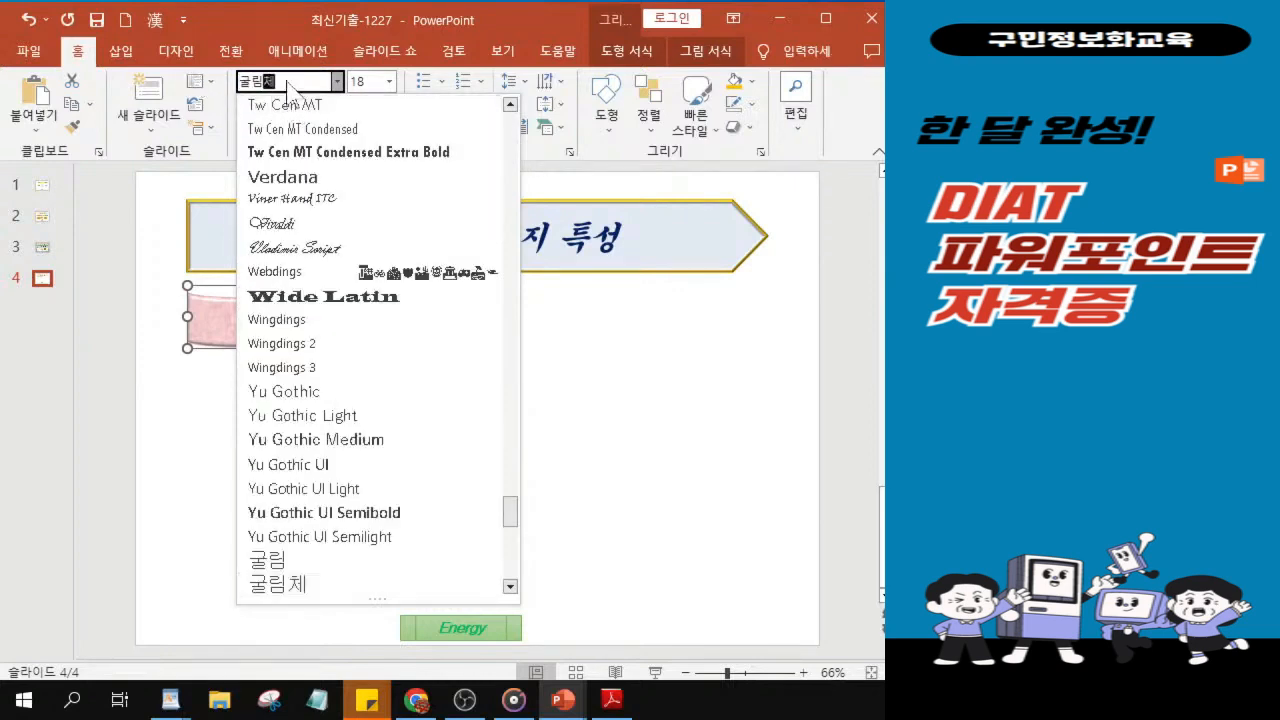
{"action": "key", "text": "Return"}
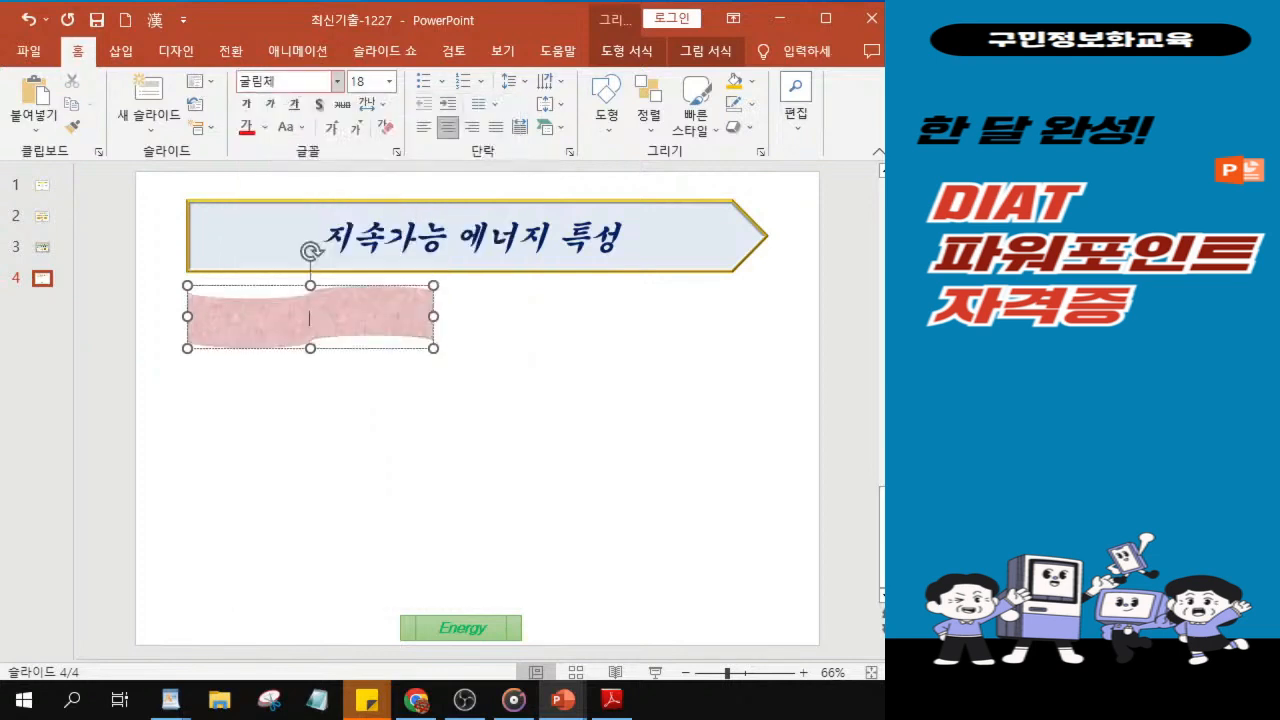
{"action": "left_click", "coordinate": [365, 82]}
{"action": "type", "text": "19"}
{"action": "key", "text": "Return"}
{"action": "left_click", "coordinate": [245, 104]}
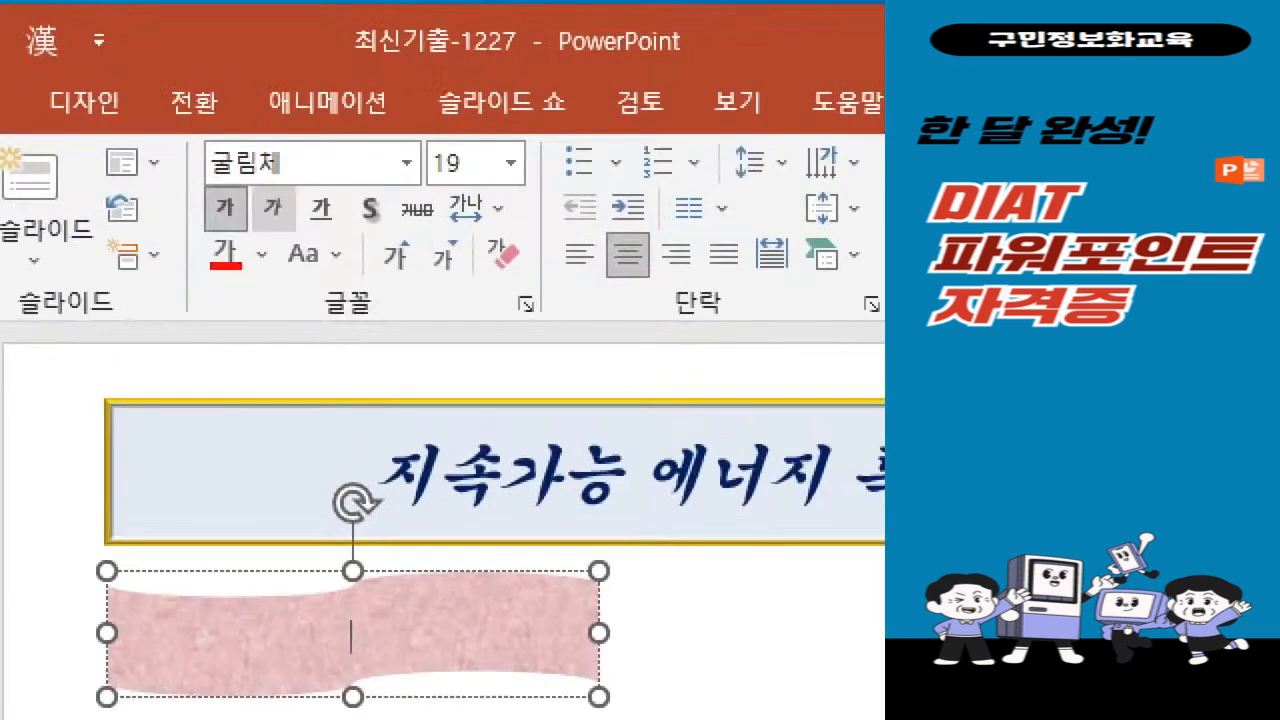